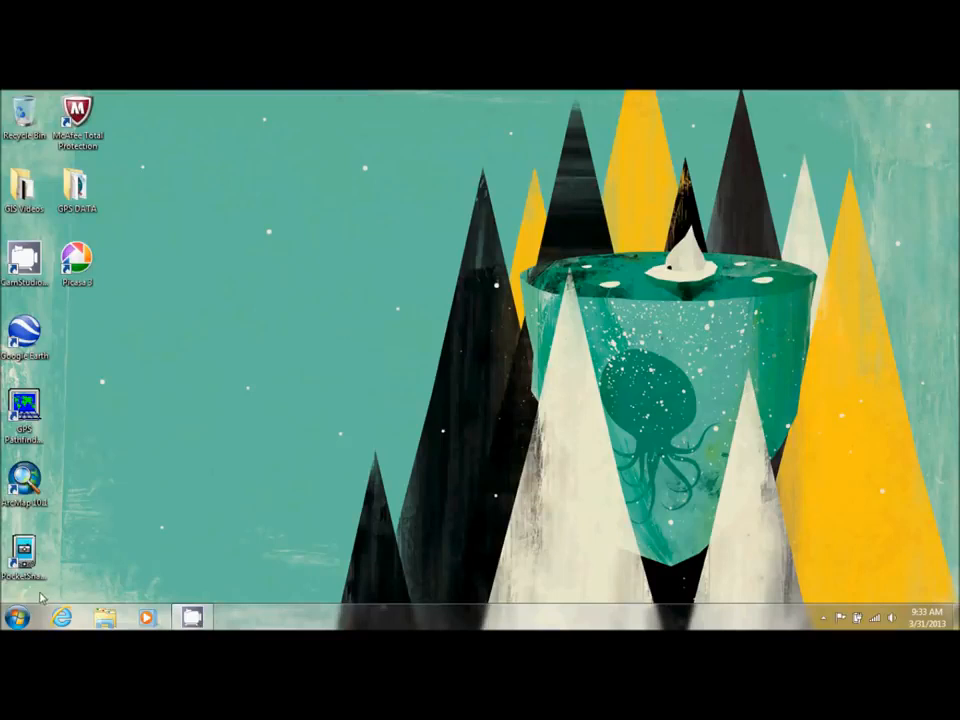
Step: Open the GDB design forms Excel workbook from the ESRIPress\GIST3\Data folder on the C: drive
click(105, 617)
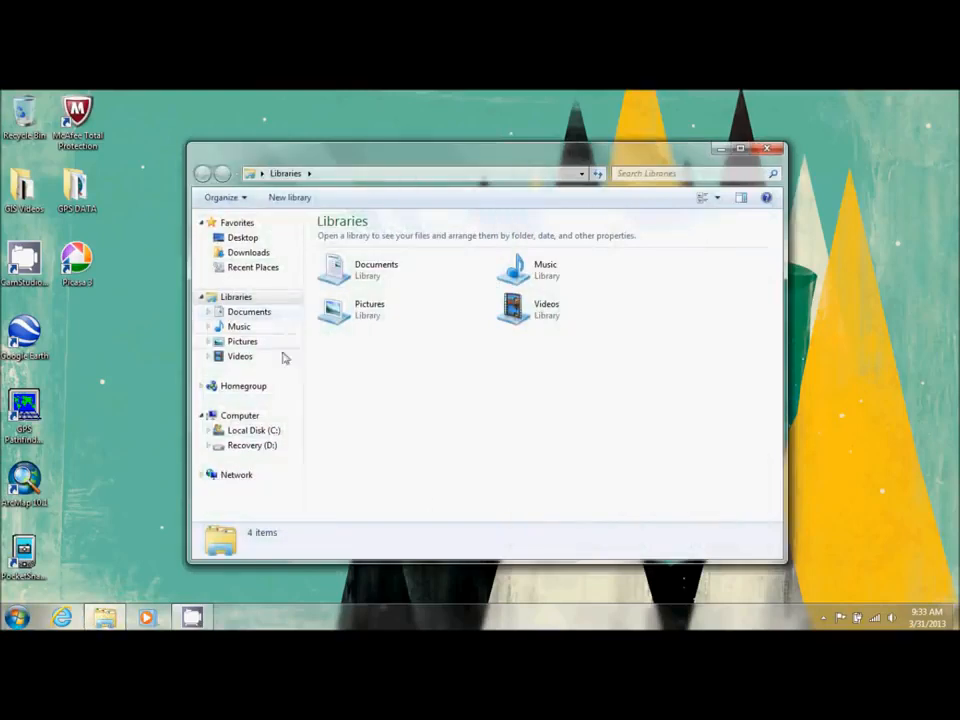
click(260, 432)
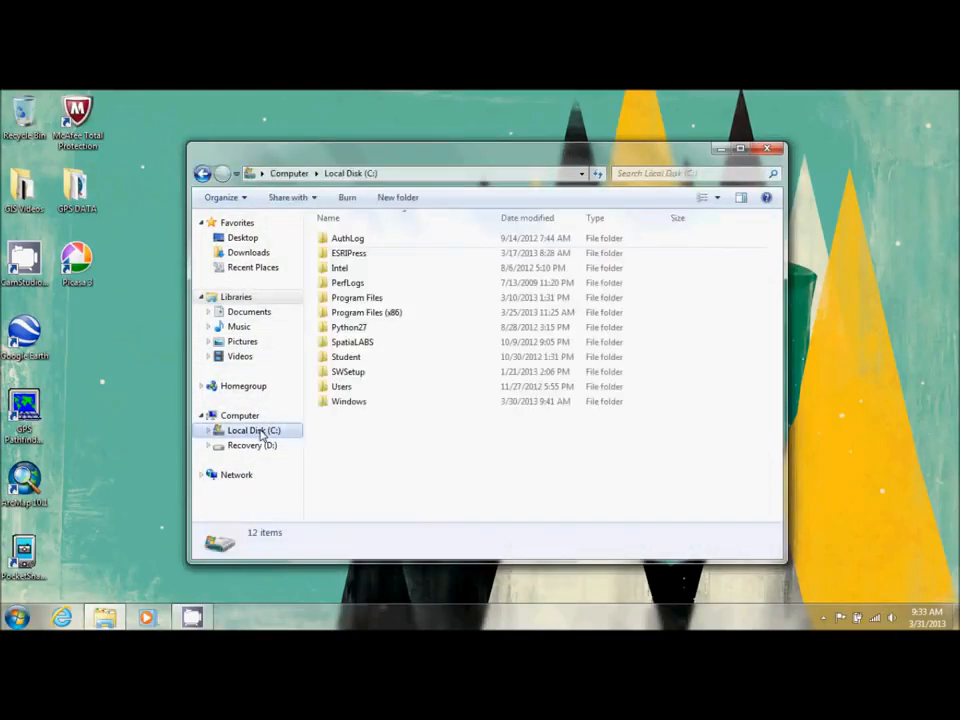
double_click(354, 254)
double_click(343, 268)
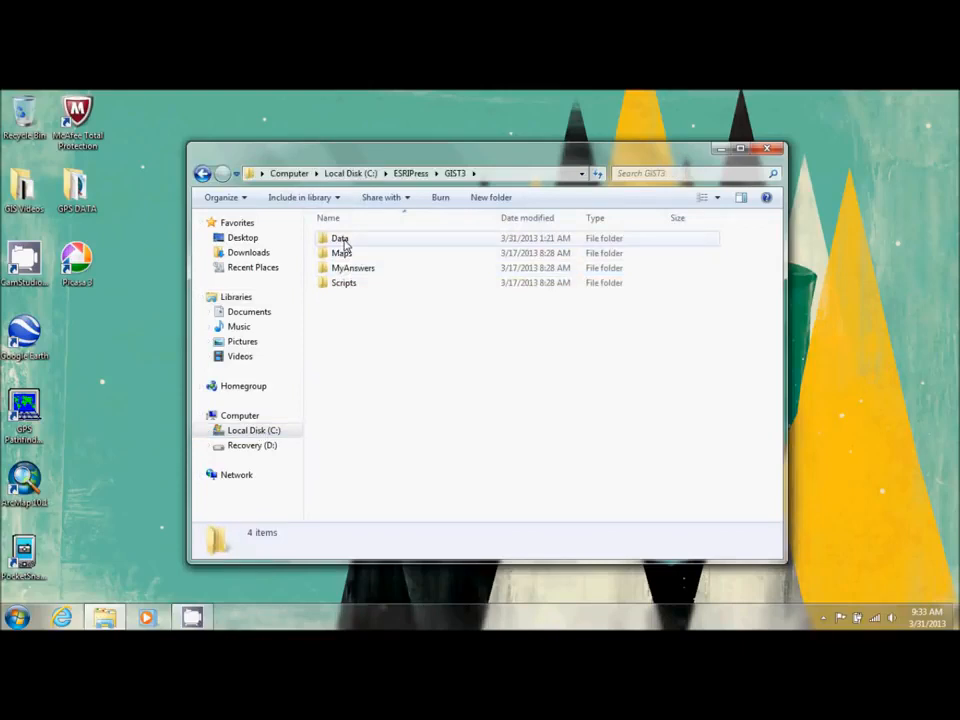
click(355, 239)
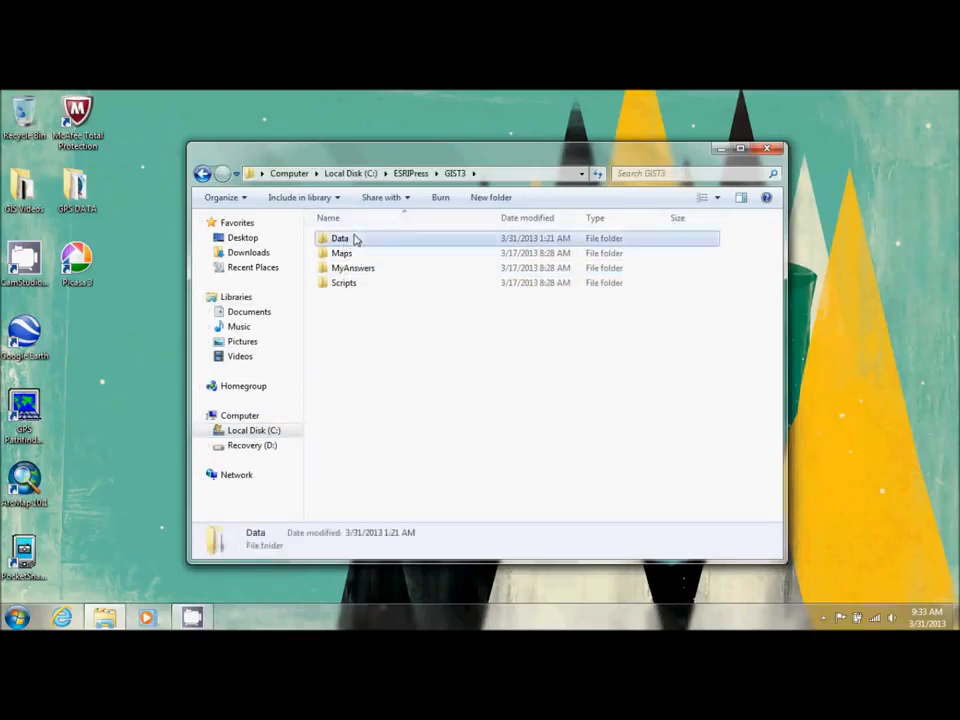
double_click(355, 239)
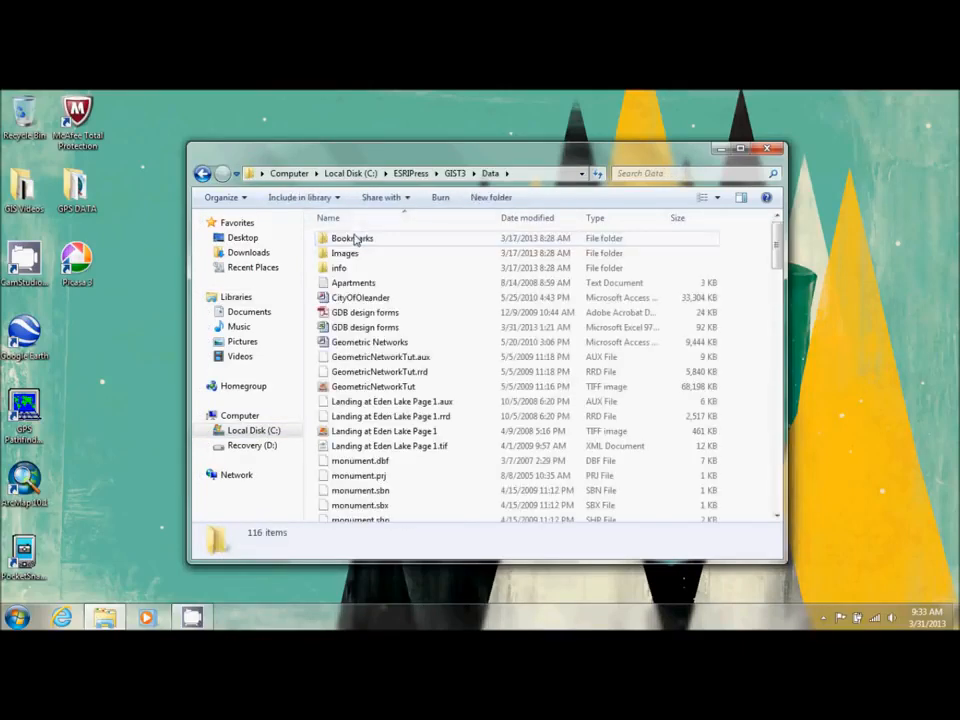
click(368, 333)
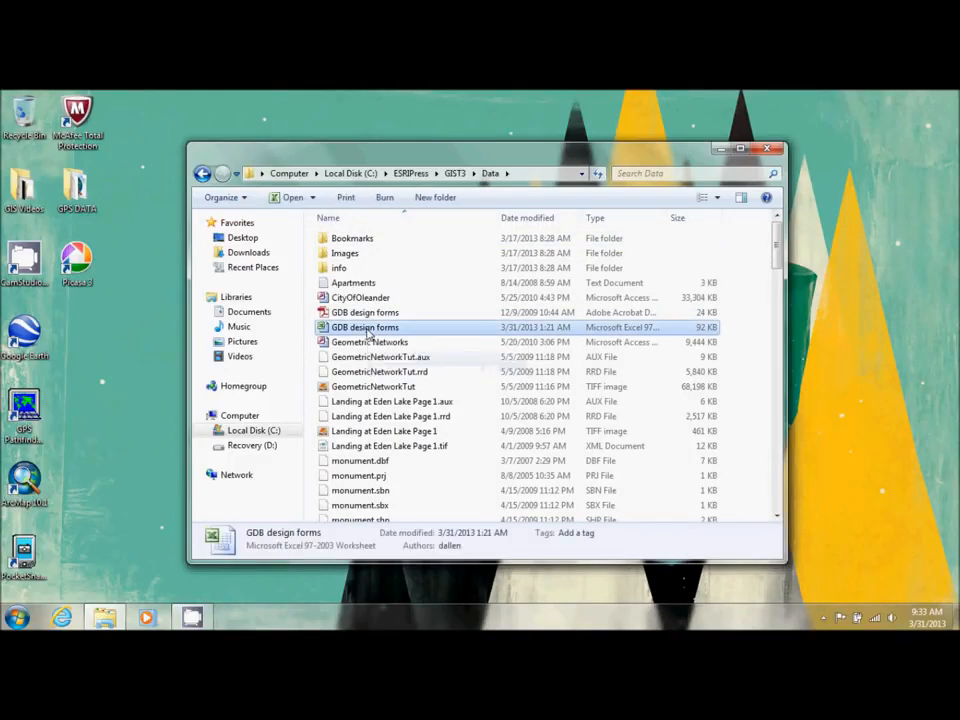
double_click(368, 333)
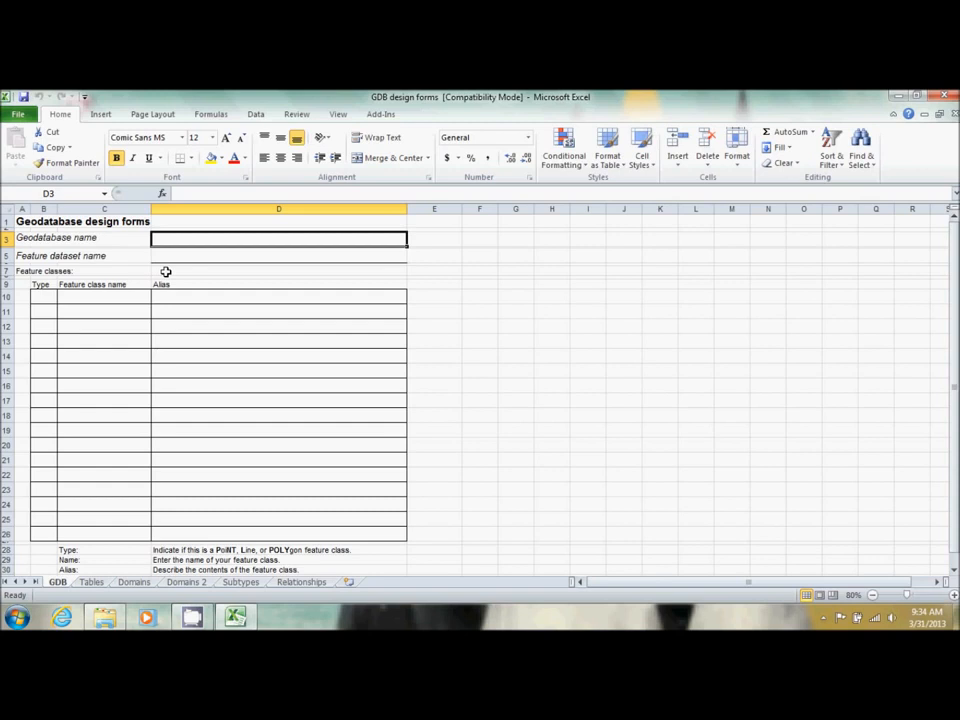
Step: Enter Land Records as the geodatabase name in the design form
text(Land )
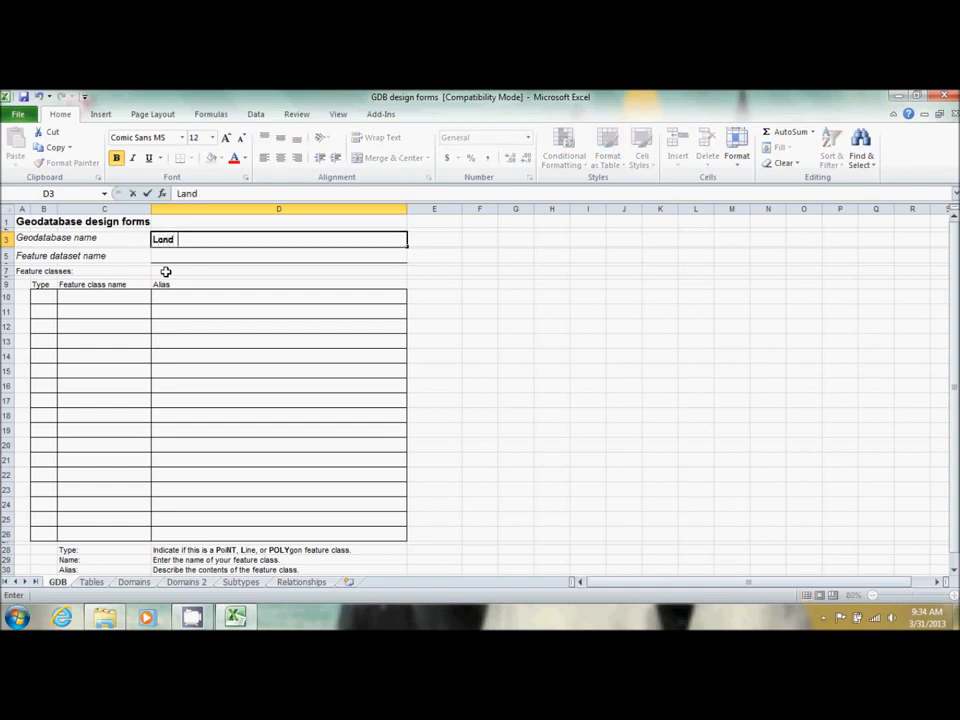
text(Records)
key(Return)
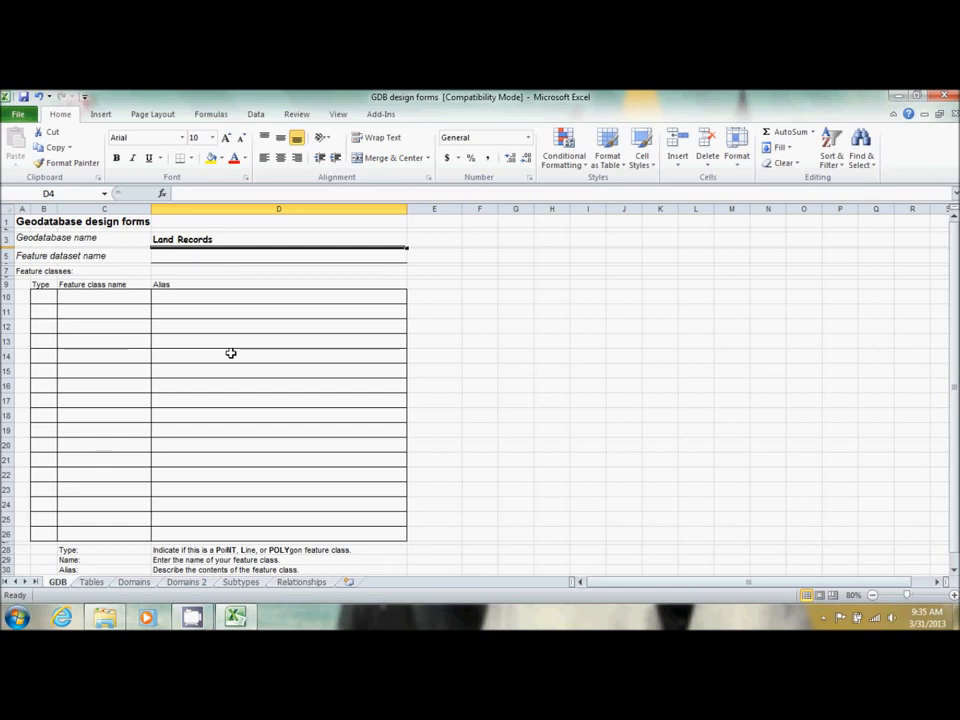
Step: Fill the first feature class row with type POLY, name Parcels and alias Property Ownership
click(47, 301)
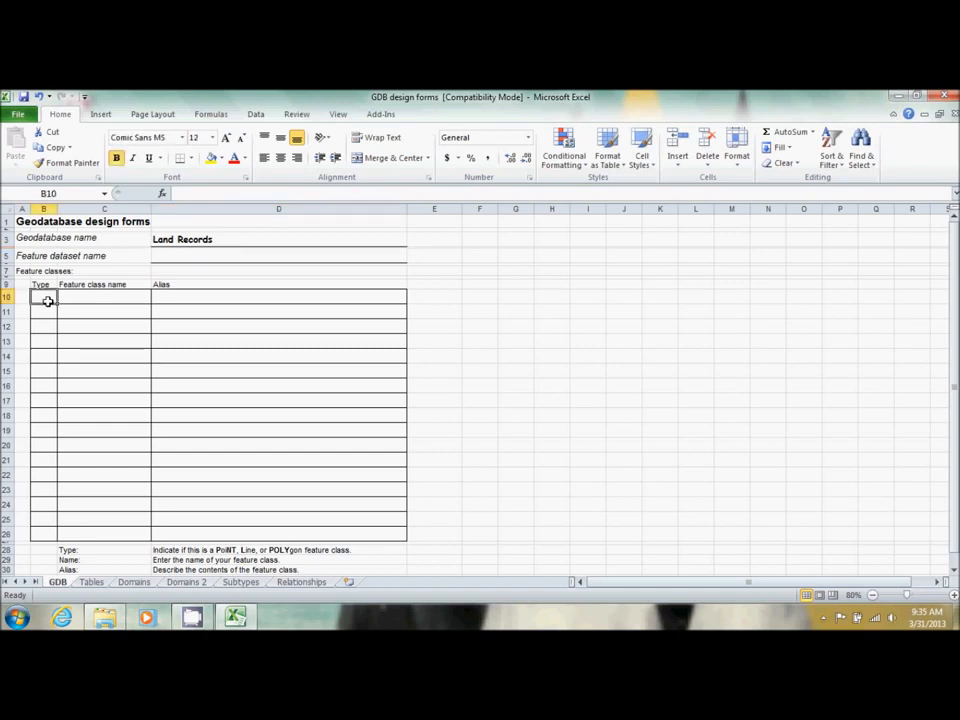
text(Pol)
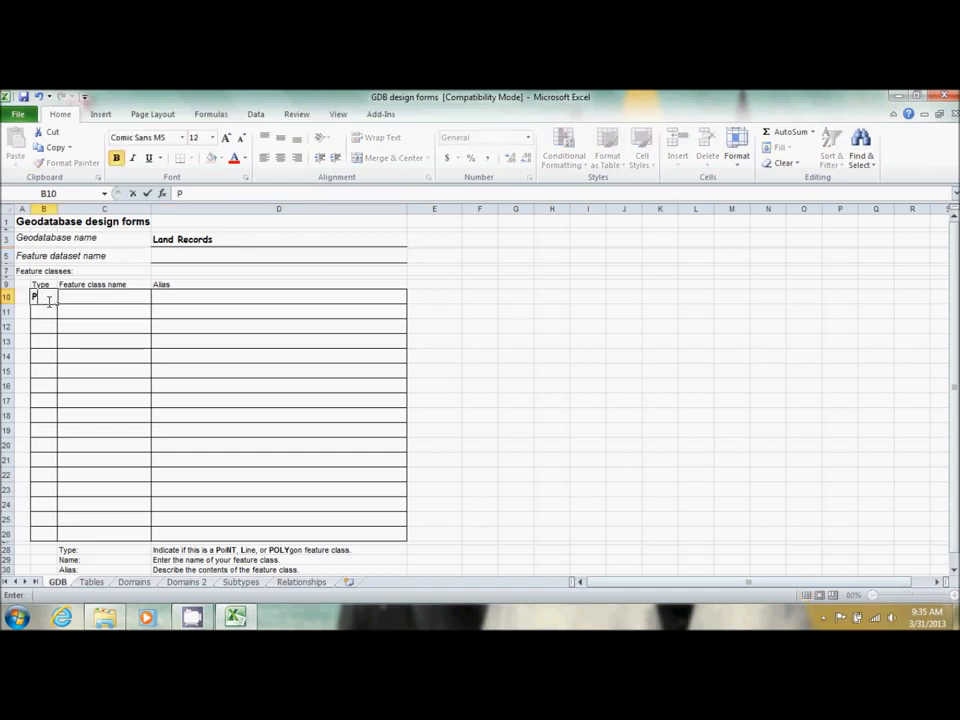
key(BackSpace)
key(BackSpace)
text(OLY)
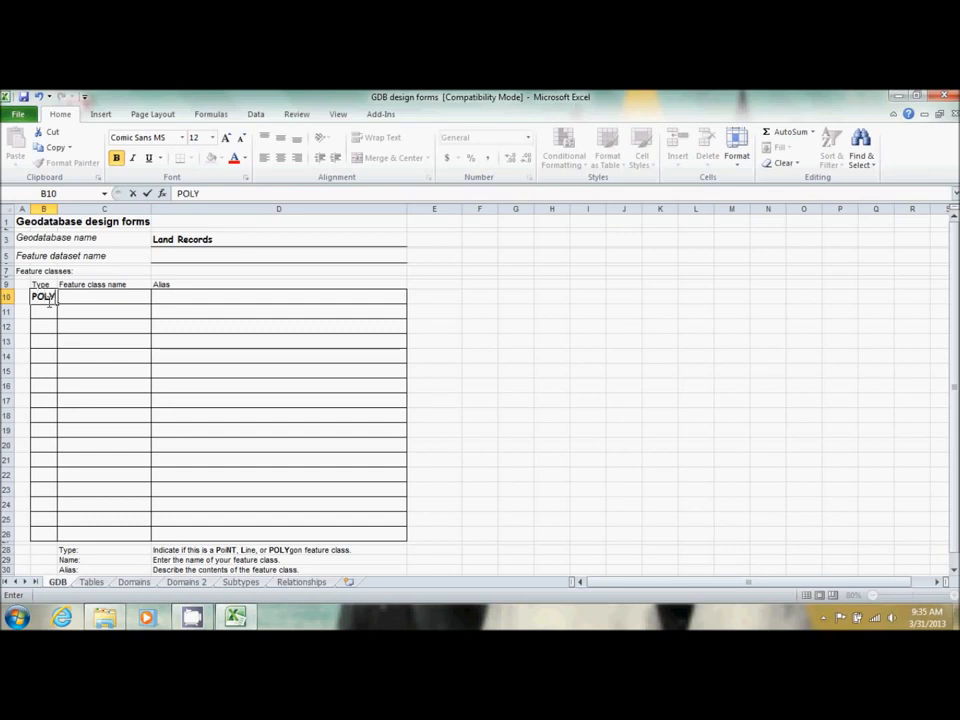
key(Tab)
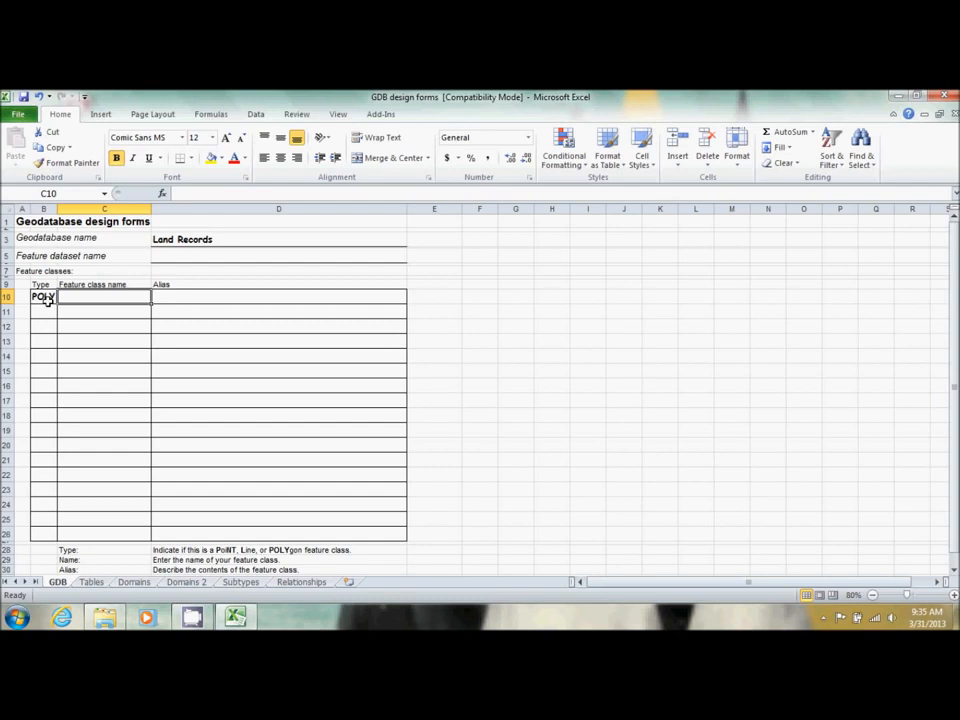
text(Parcels)
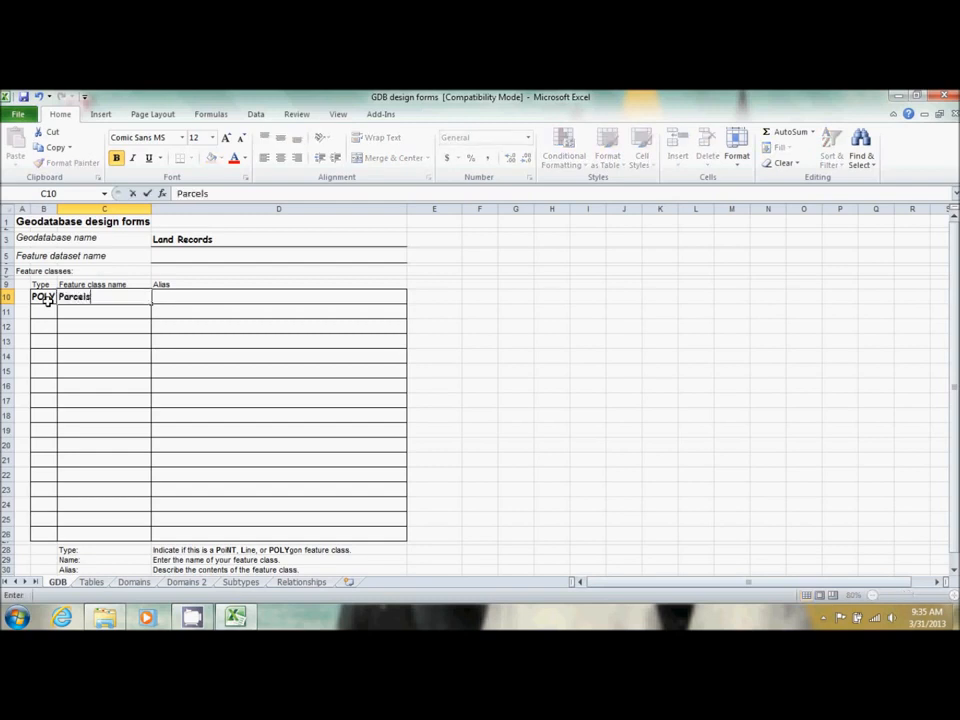
key(Tab)
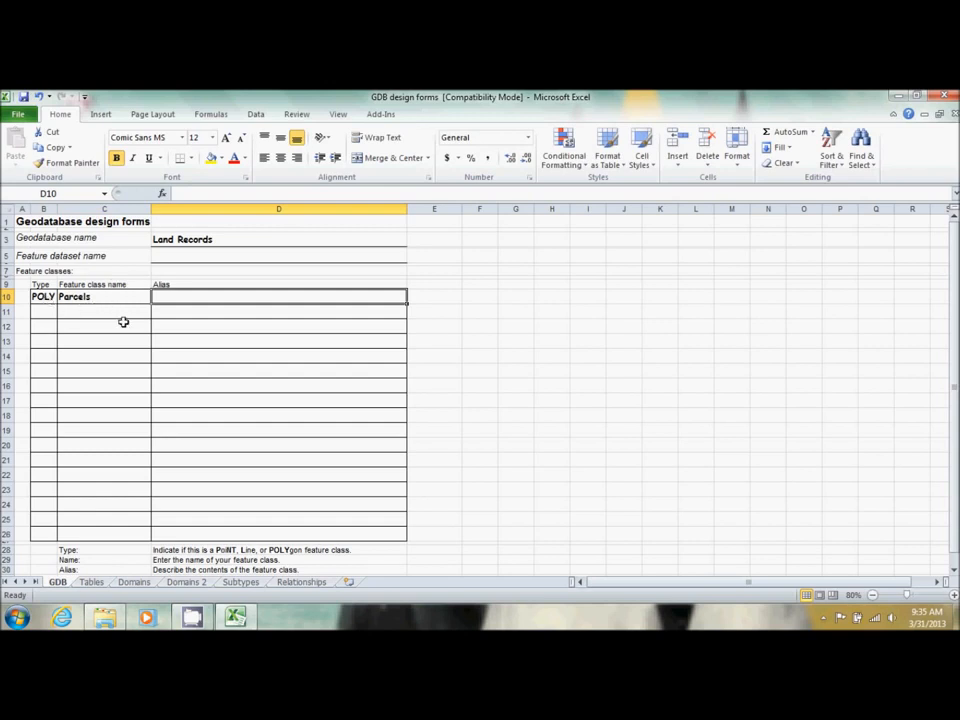
text(Pr)
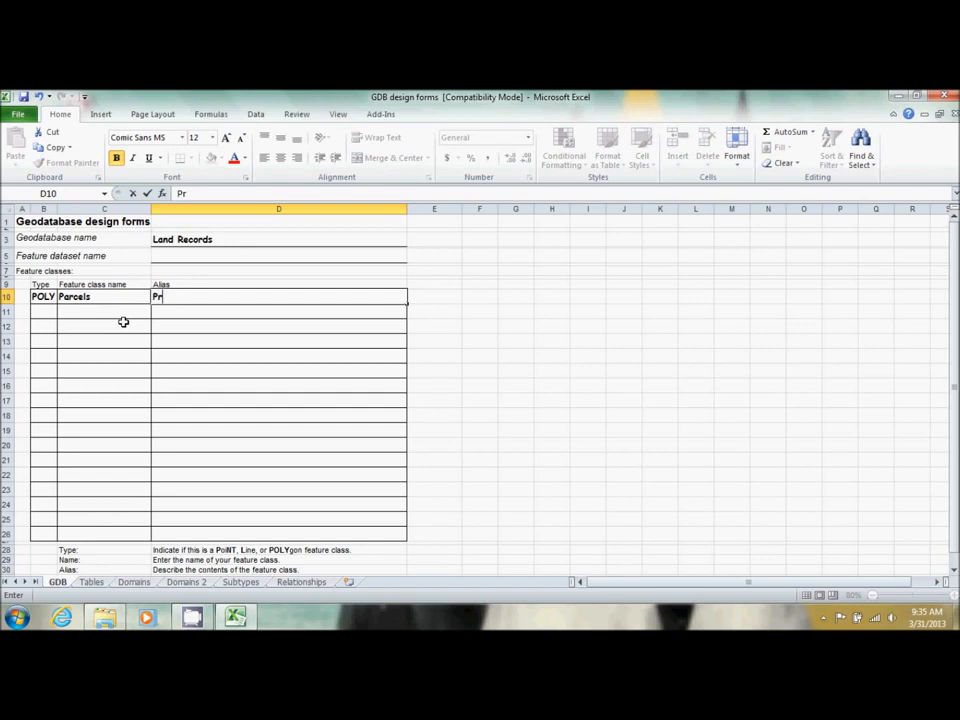
text(operty Ownership)
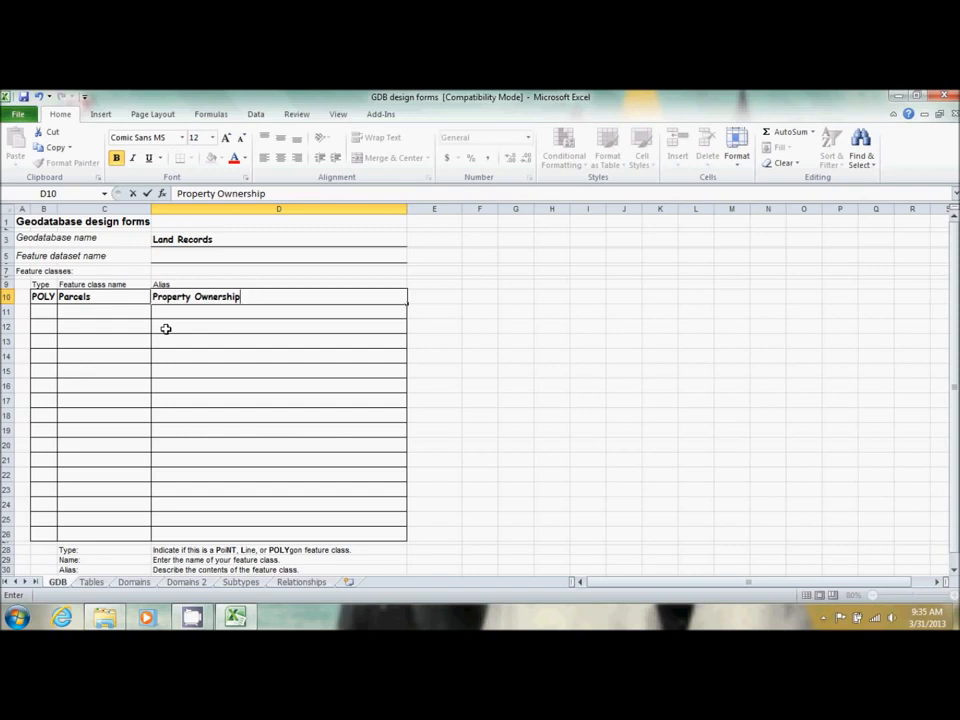
Step: On the Tables worksheet, enter Parcels as the first feature class and SubName as its field name
click(92, 583)
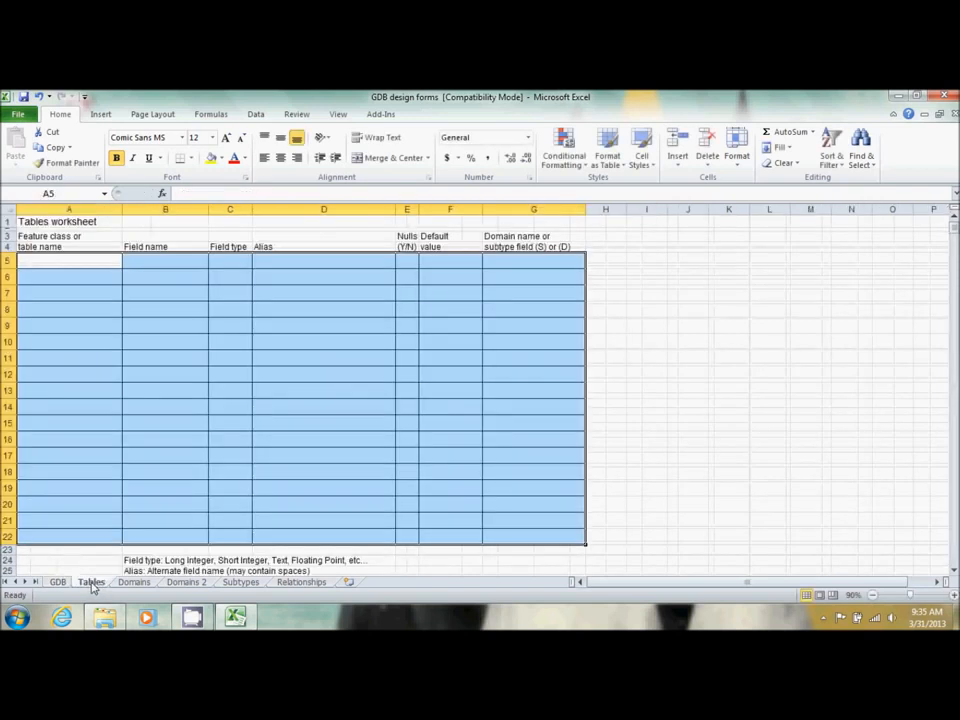
click(86, 264)
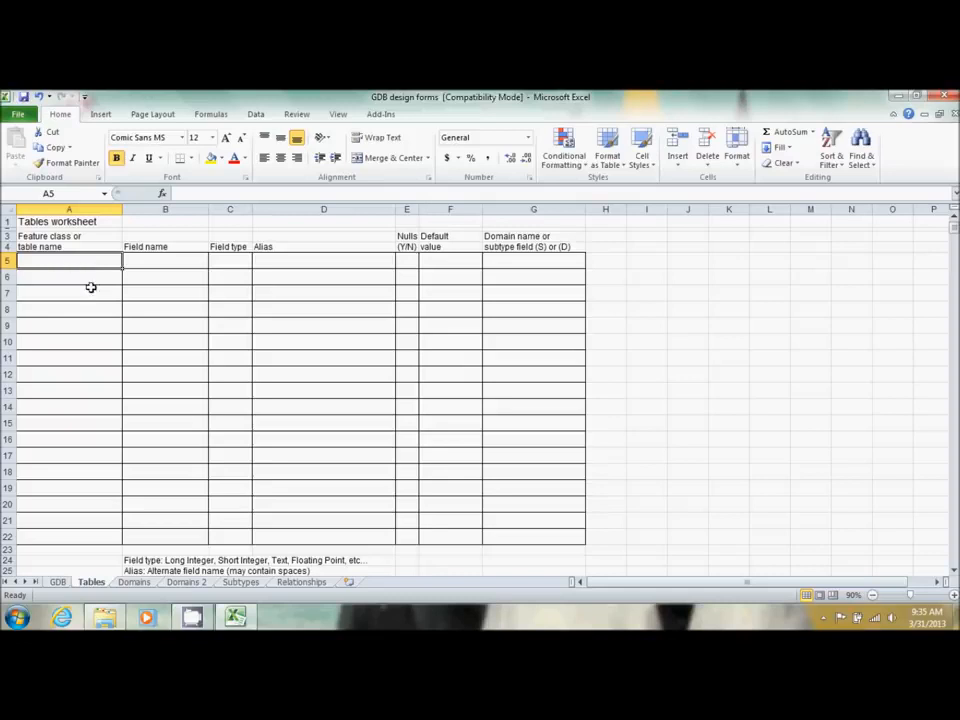
text(P)
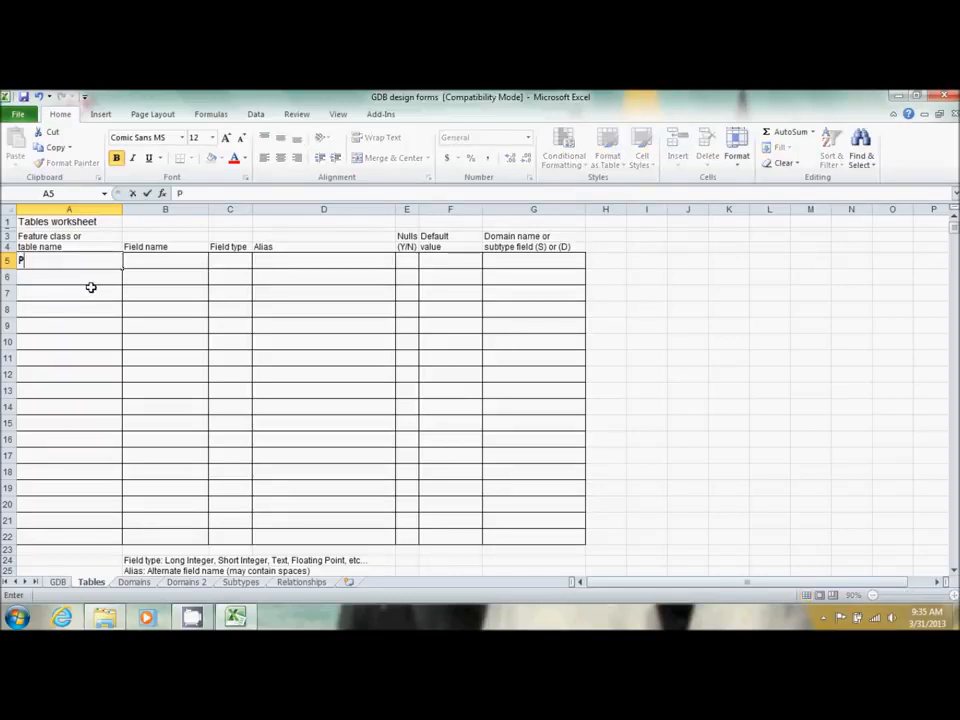
text(arcels)
key(Tab)
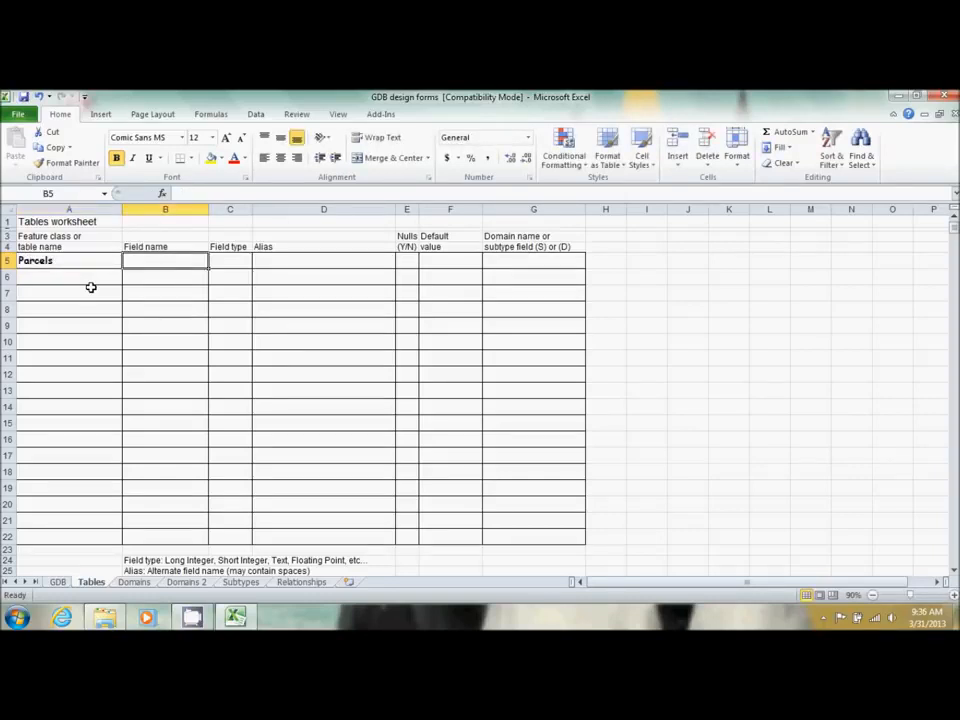
text(SubName)
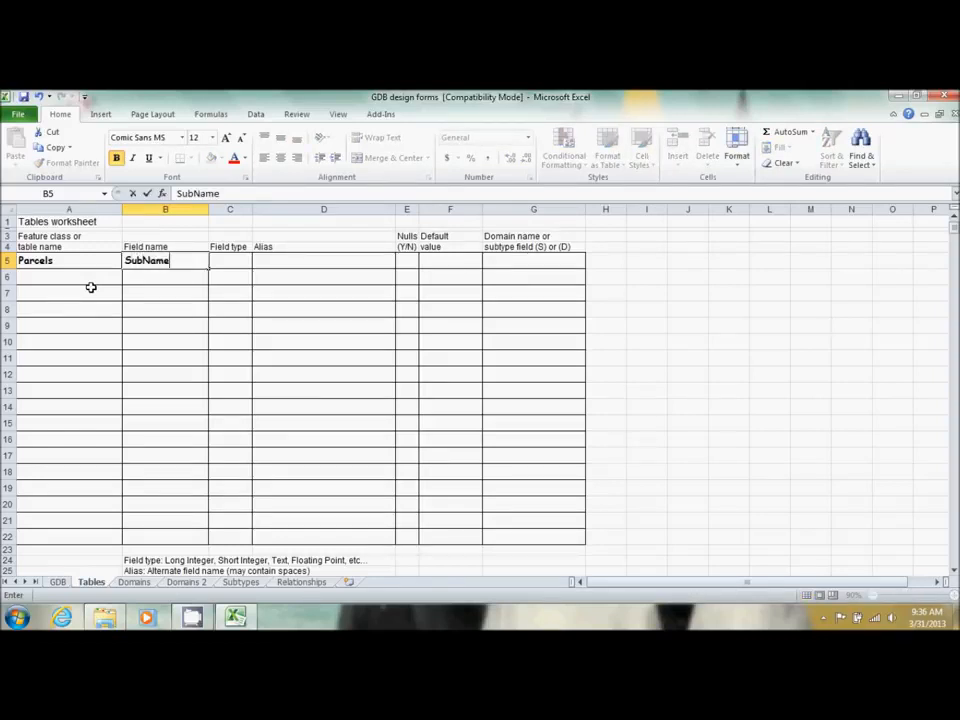
Step: Try the SubName field name with a space and with an underscore, removing each separator again
click(142, 261)
click(161, 292)
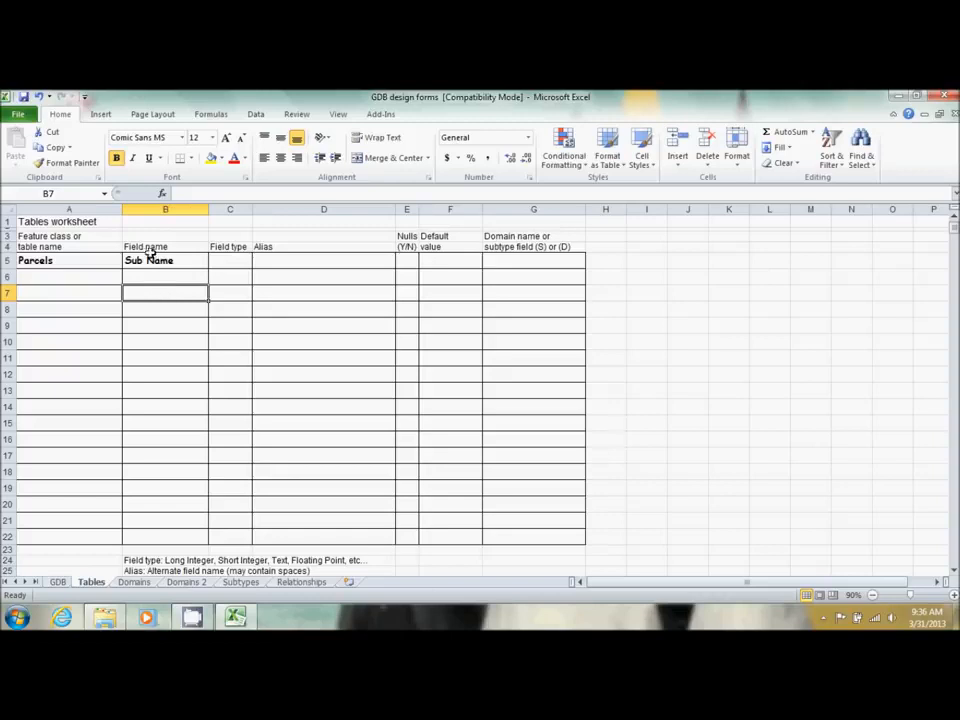
double_click(144, 260)
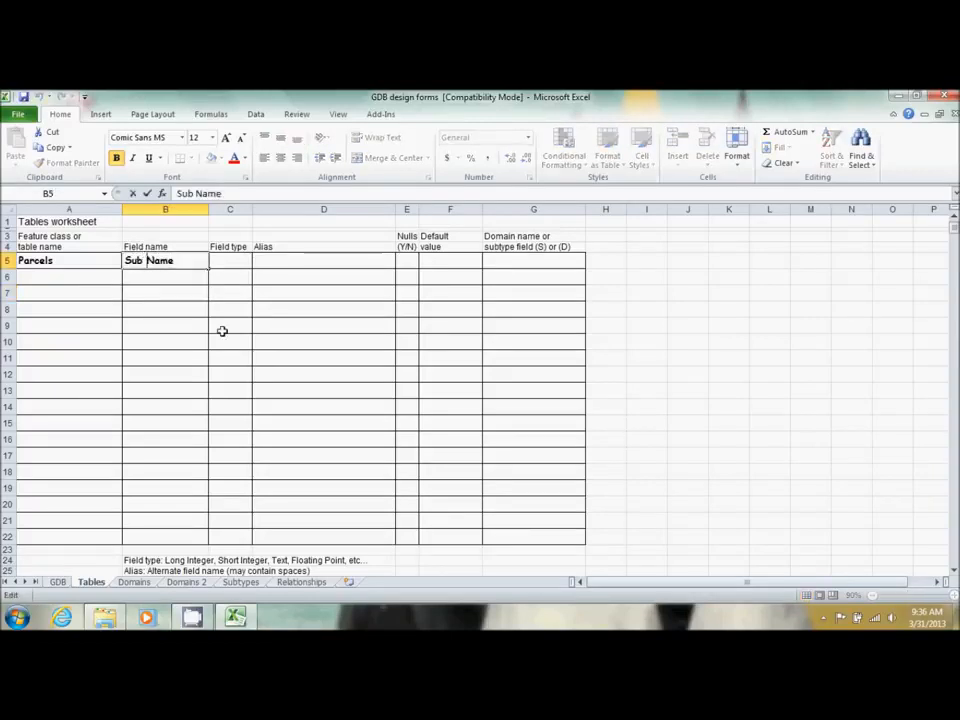
key(Delete)
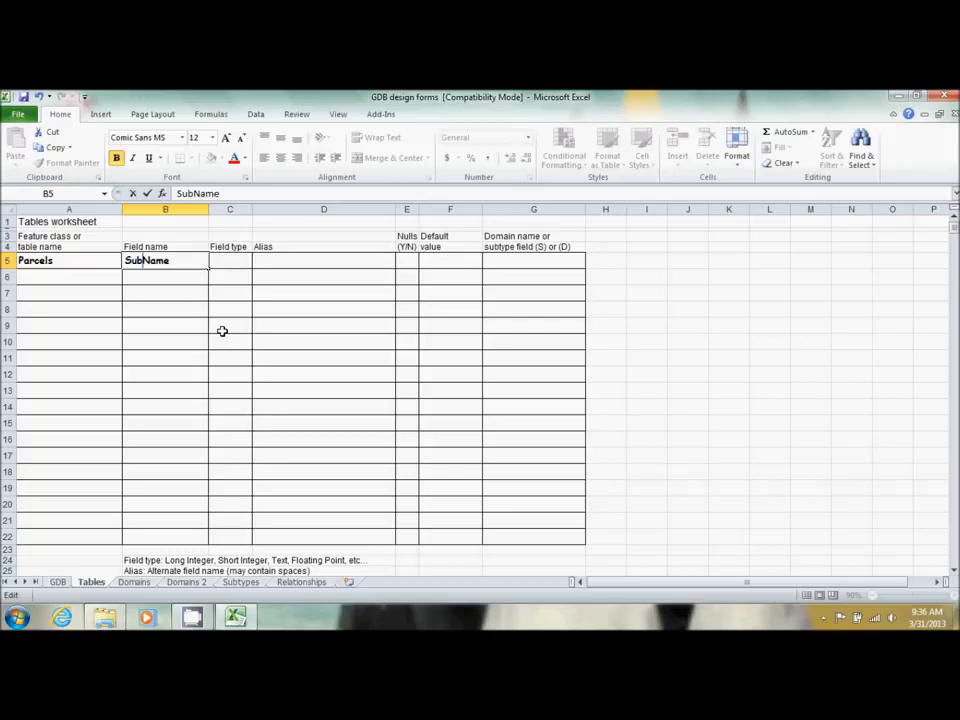
text(_)
key(BackSpace)
Step: Set the SubName field type to Text and add a Blk field of type Text in the row below
key(Tab)
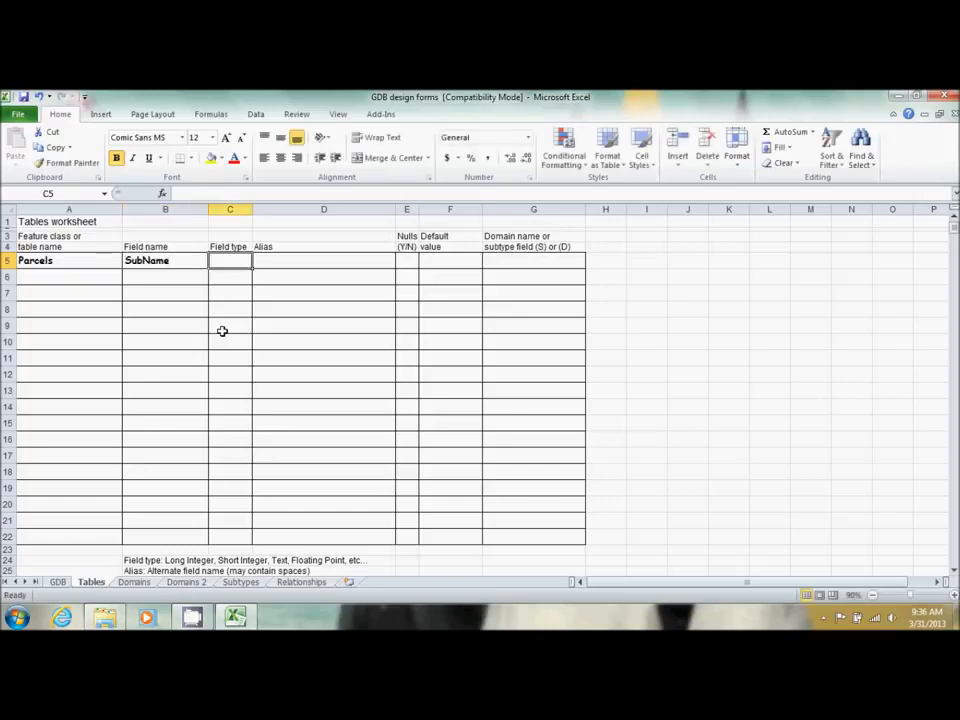
text(Text)
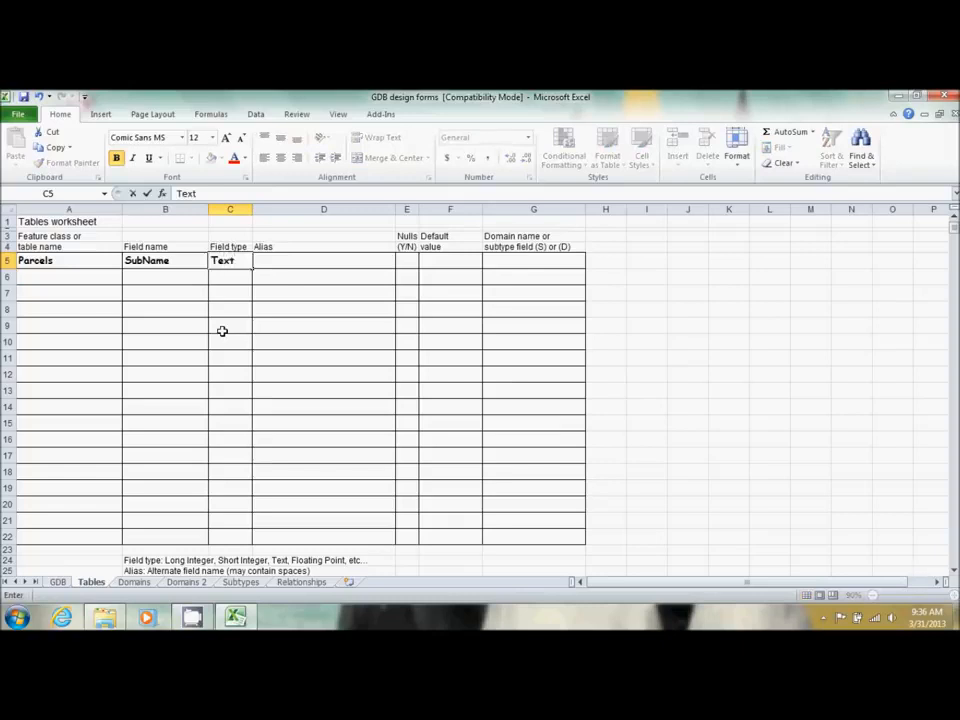
key(Down)
key(Home)
key(Right)
text(Blk)
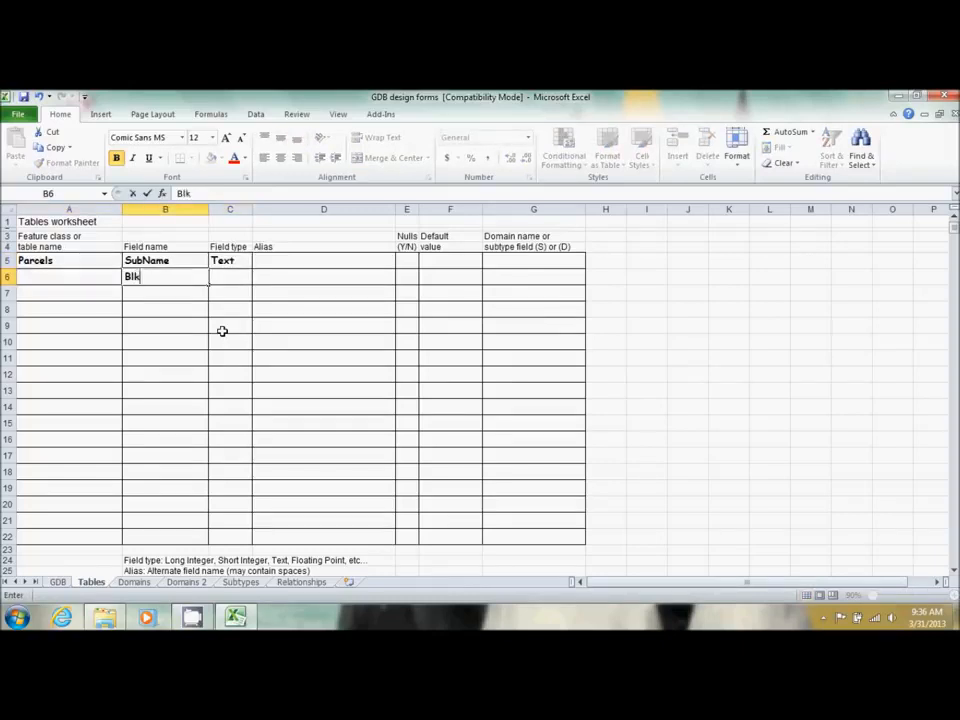
key(Tab)
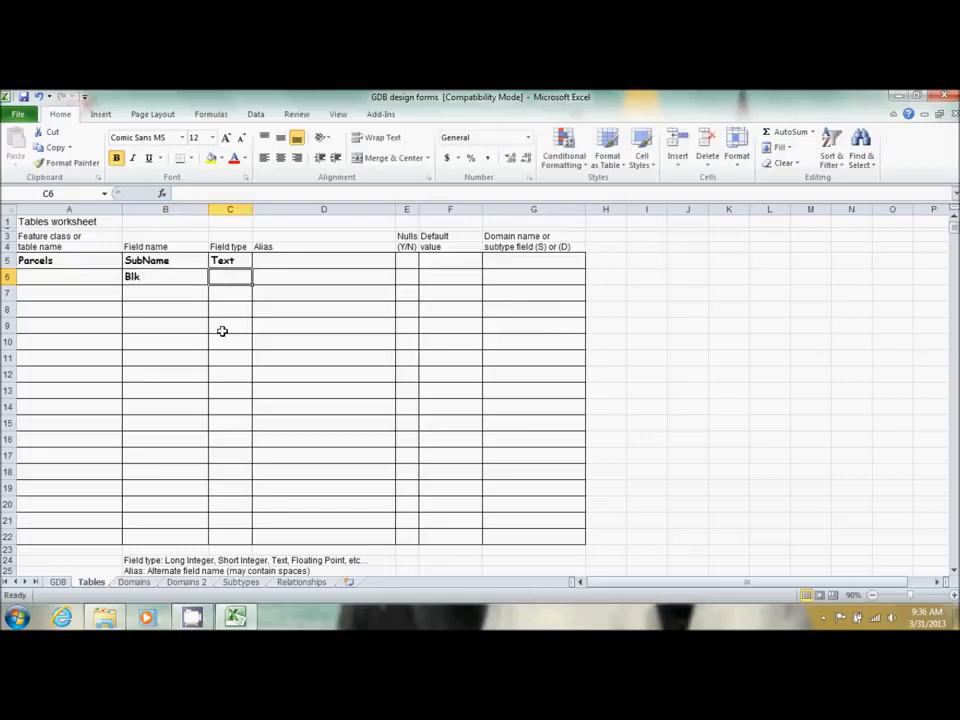
text(Text)
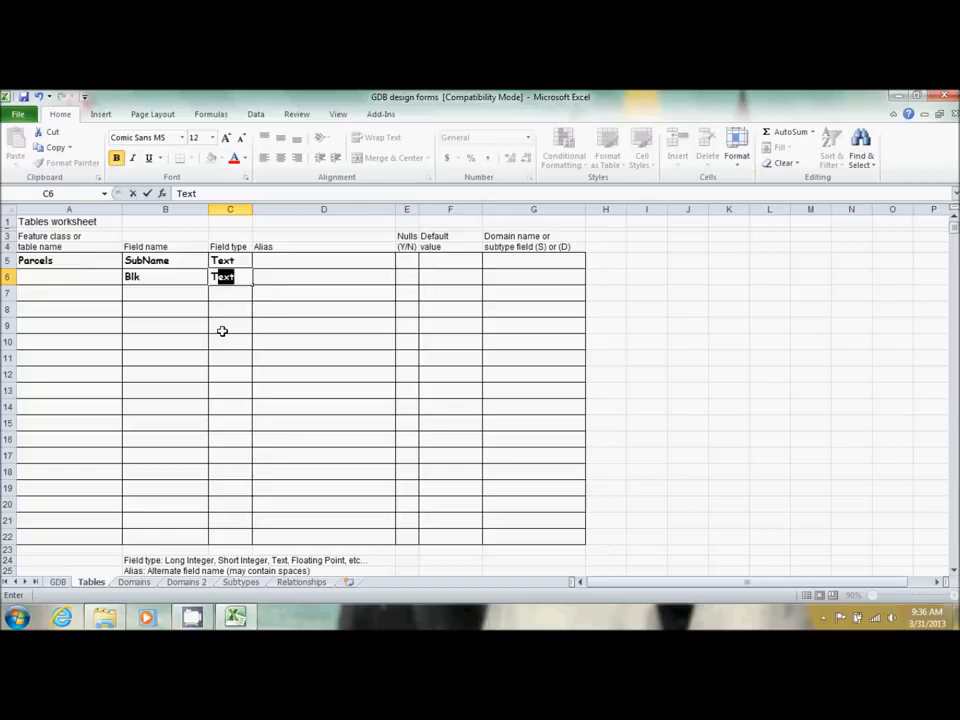
key(Return)
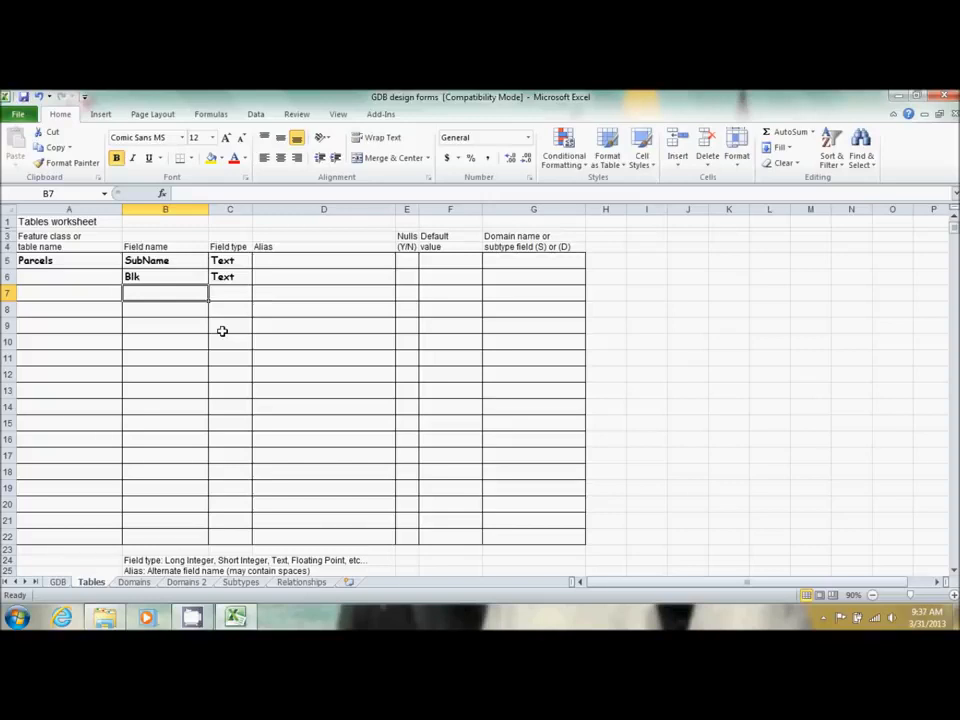
Step: Add a LotNo field of type Text below the Blk field
text(LotNo)
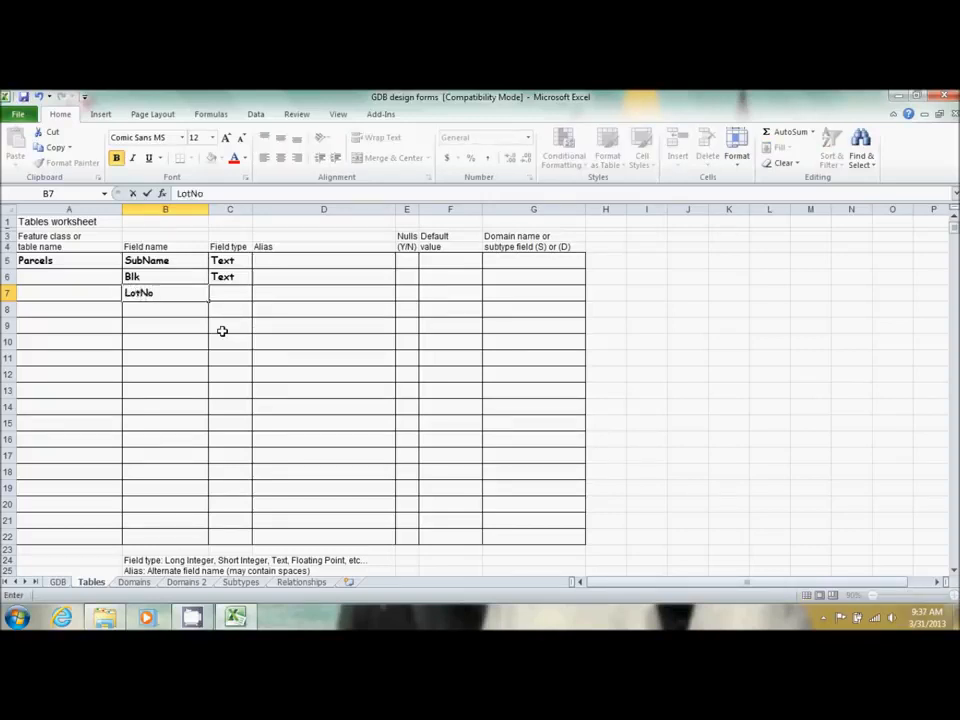
key(Tab)
text(Text)
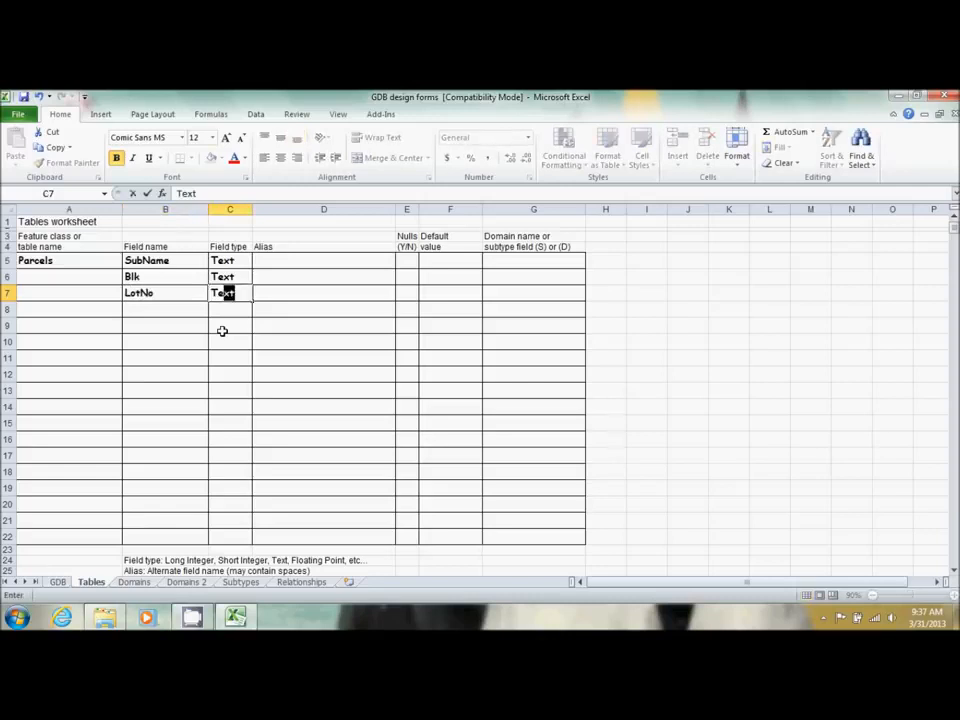
key(Down)
Step: Set the alias of the SubName field to Subdivision Name
key(Right)
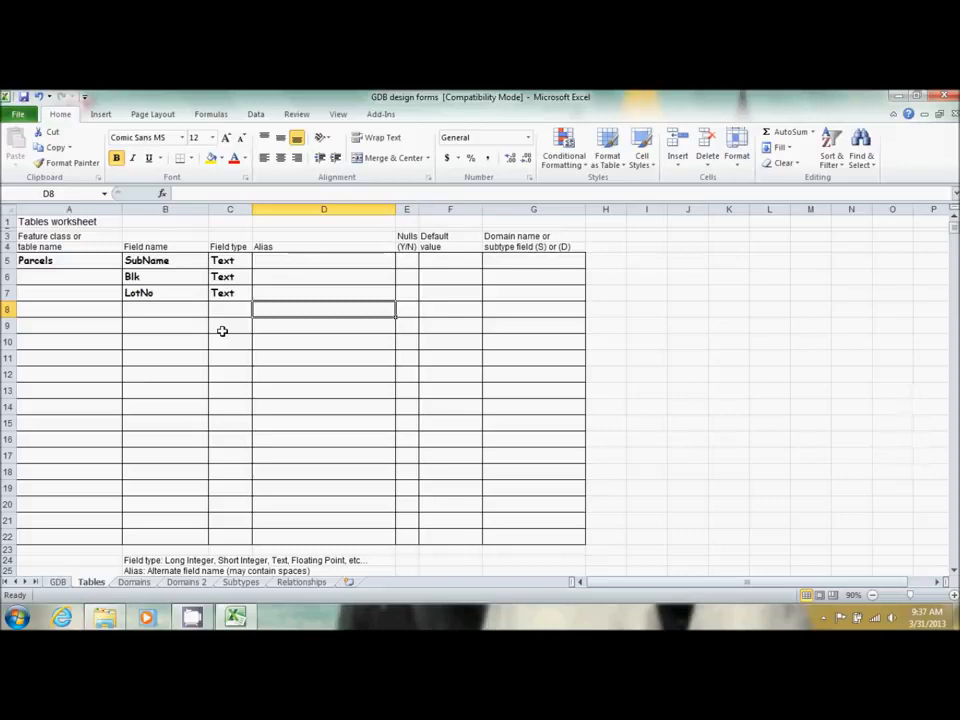
key(Up)
key(Up)
key(Up)
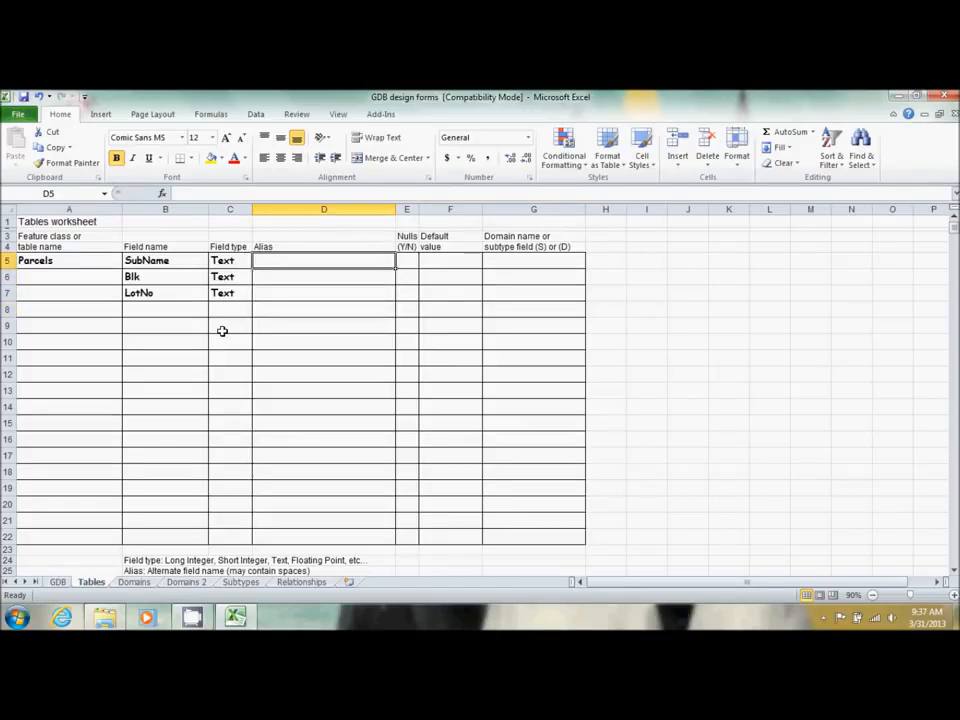
text(S)
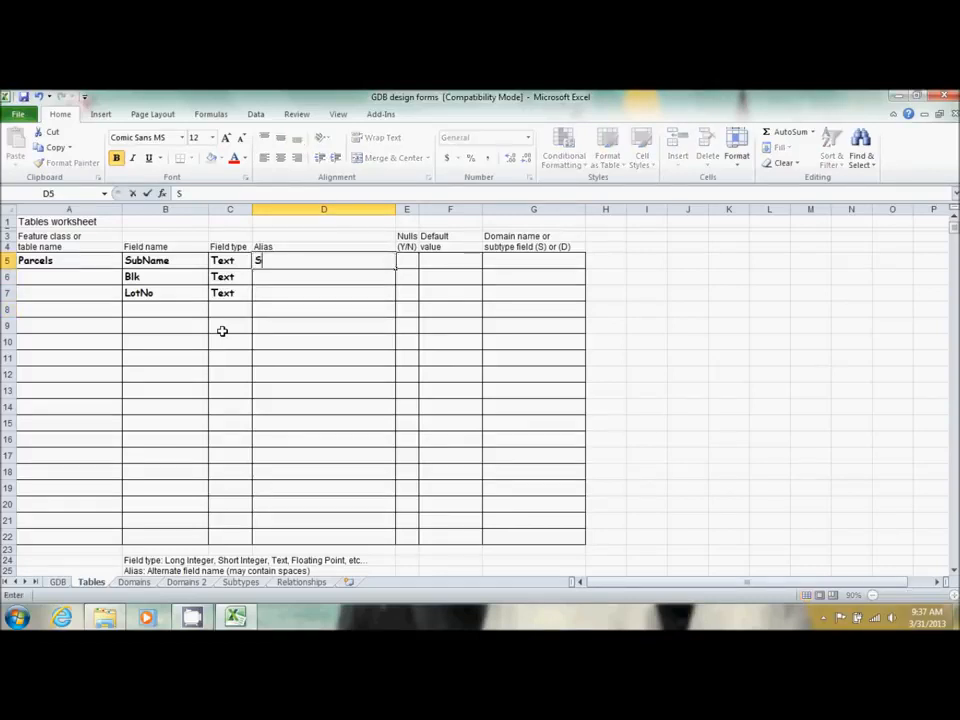
text(ubdivision Name)
key(Return)
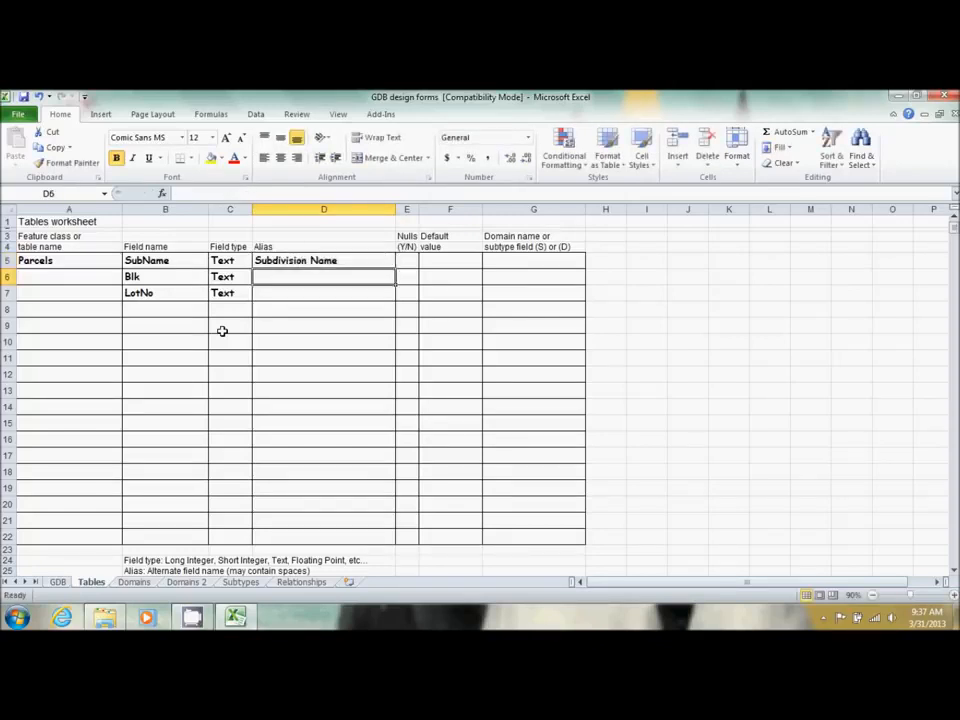
Step: Set the alias of the Blk field to Block Designation and of the LotNo field to Lot Number
text(Block De)
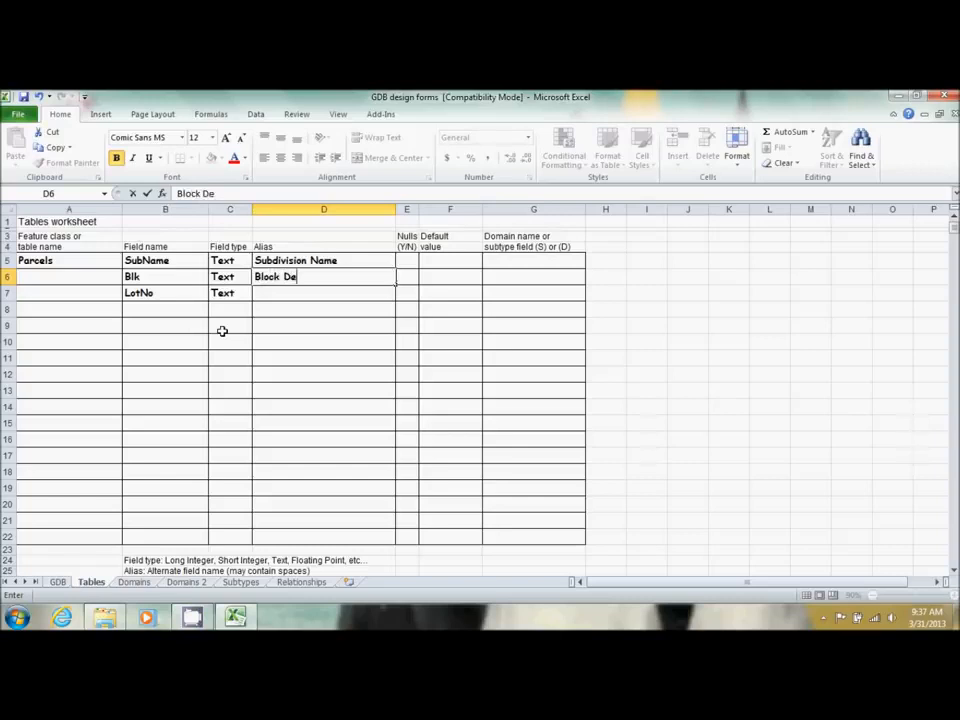
text(signation)
key(Return)
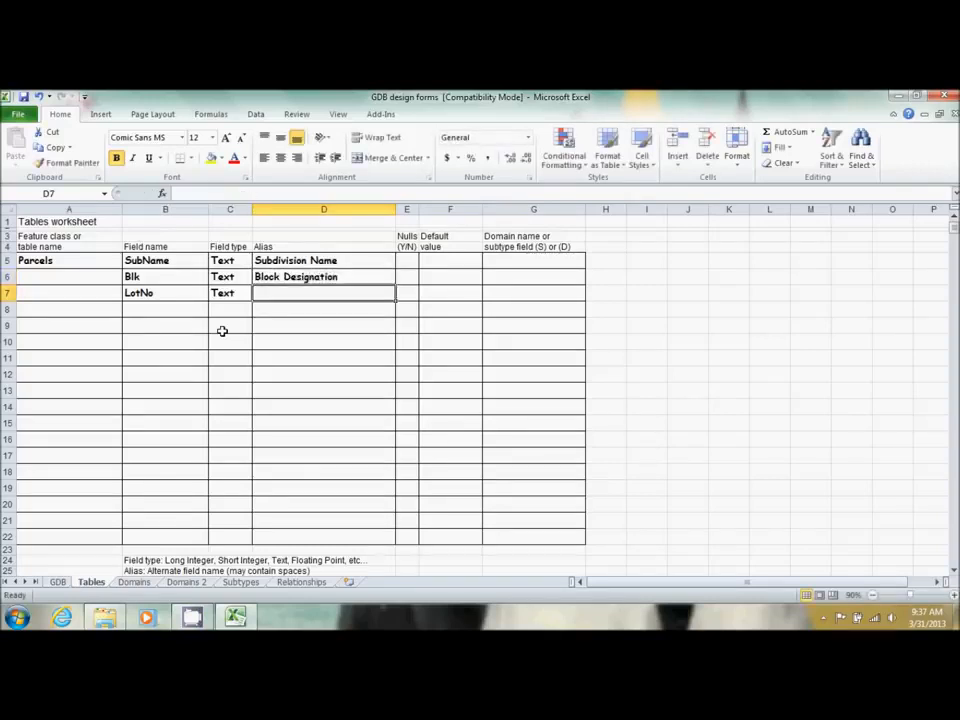
text(L)
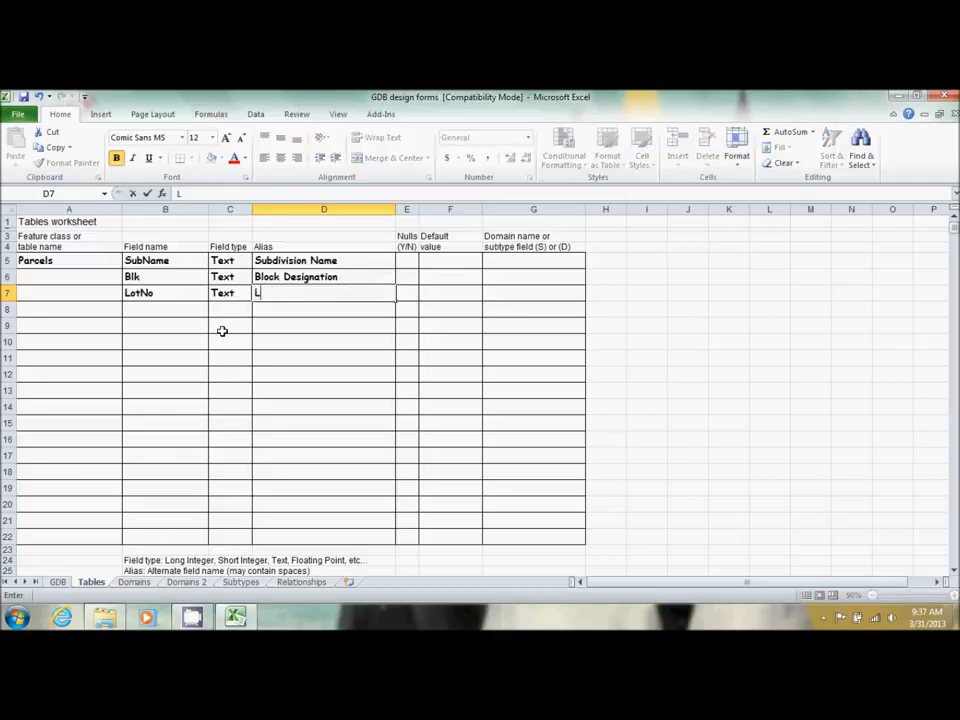
text(ot Number)
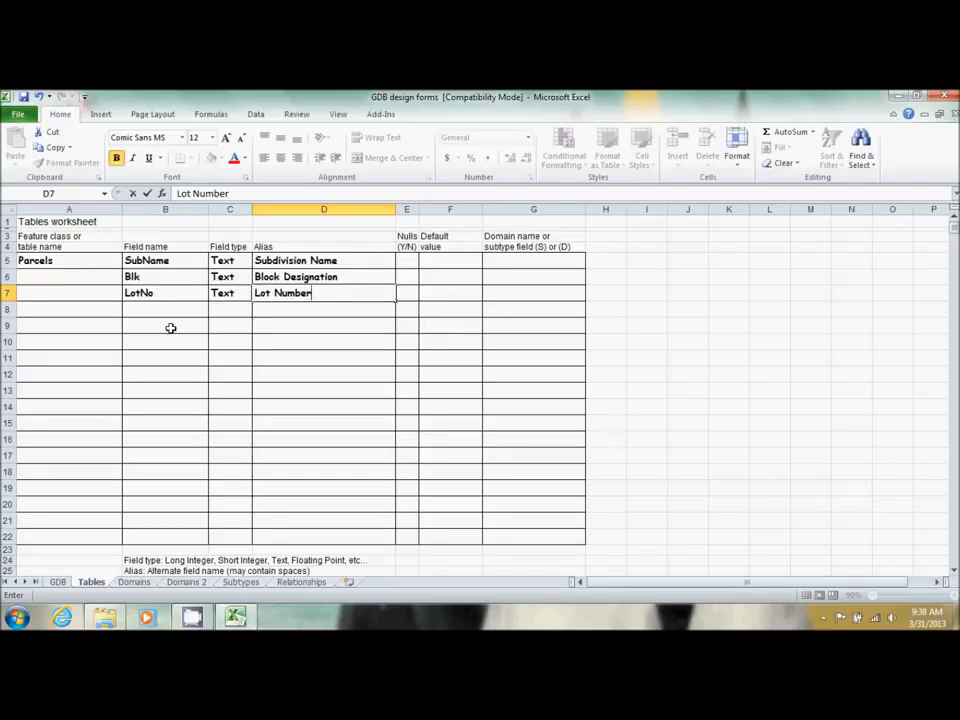
Step: Try Address as the field name in the row below LotNo and clear it again
click(142, 306)
text(S)
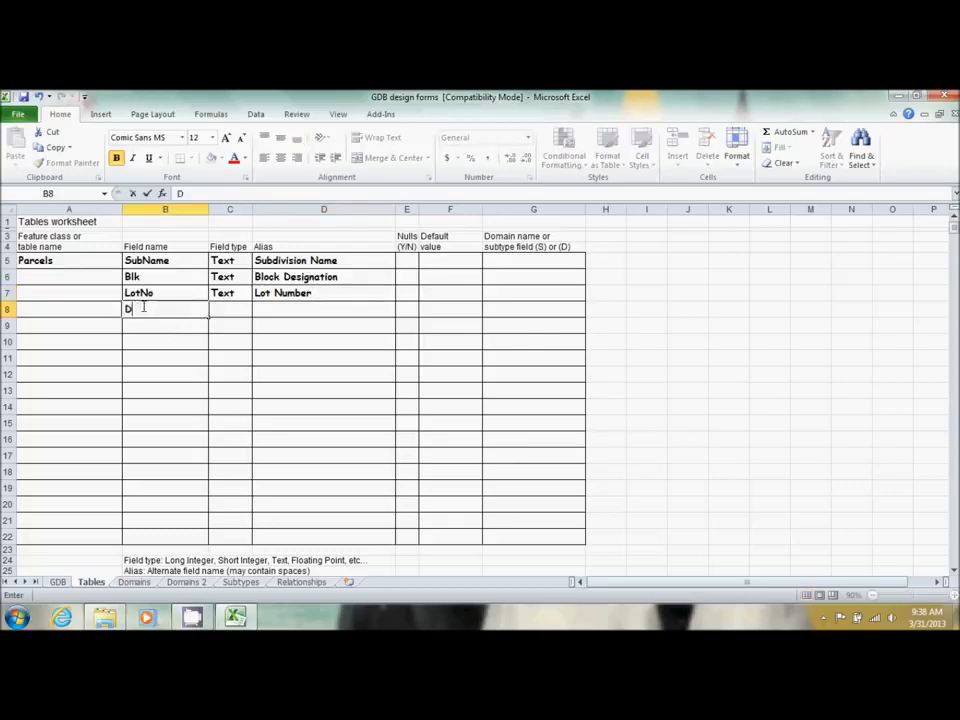
key(BackSpace)
text(Addd)
key(BackSpace)
text(ress)
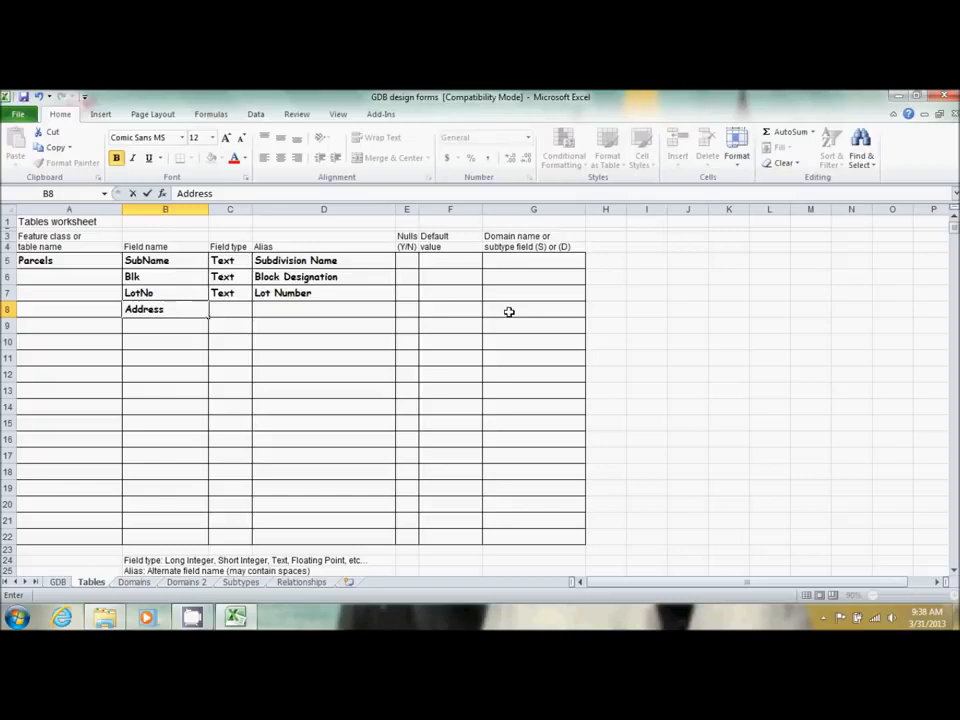
key(BackSpace)
key(BackSpace)
key(BackSpace)
key(BackSpace)
key(BackSpace)
key(BackSpace)
key(BackSpace)
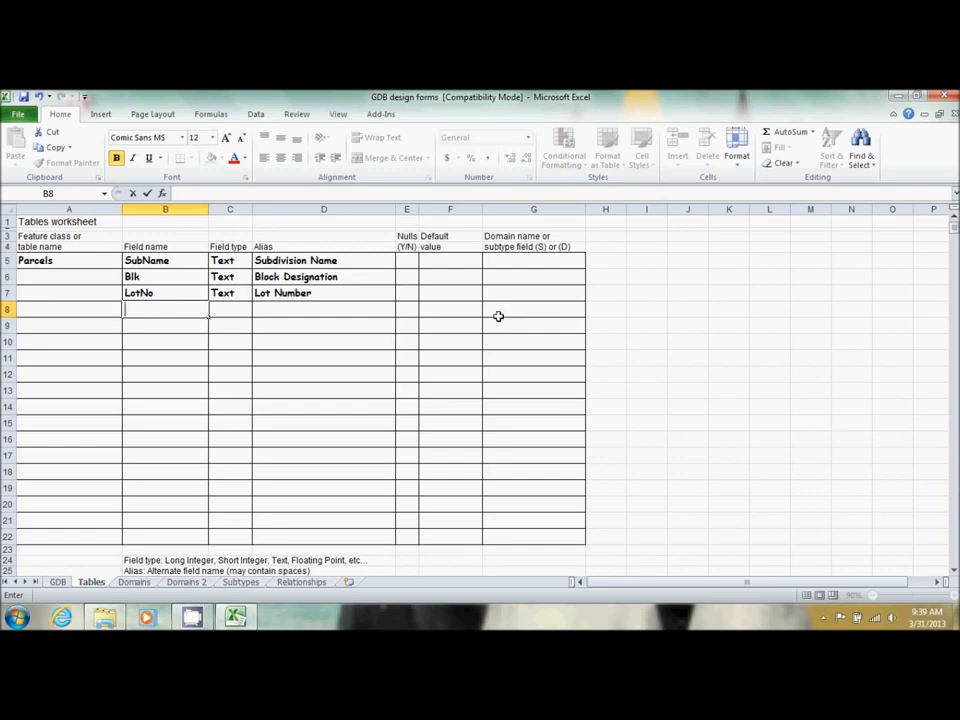
Step: In Windows Explorer, open the Locators folder under Program Files (x86)\ArcGIS\Desktop10.1 on the C: drive
click(104, 617)
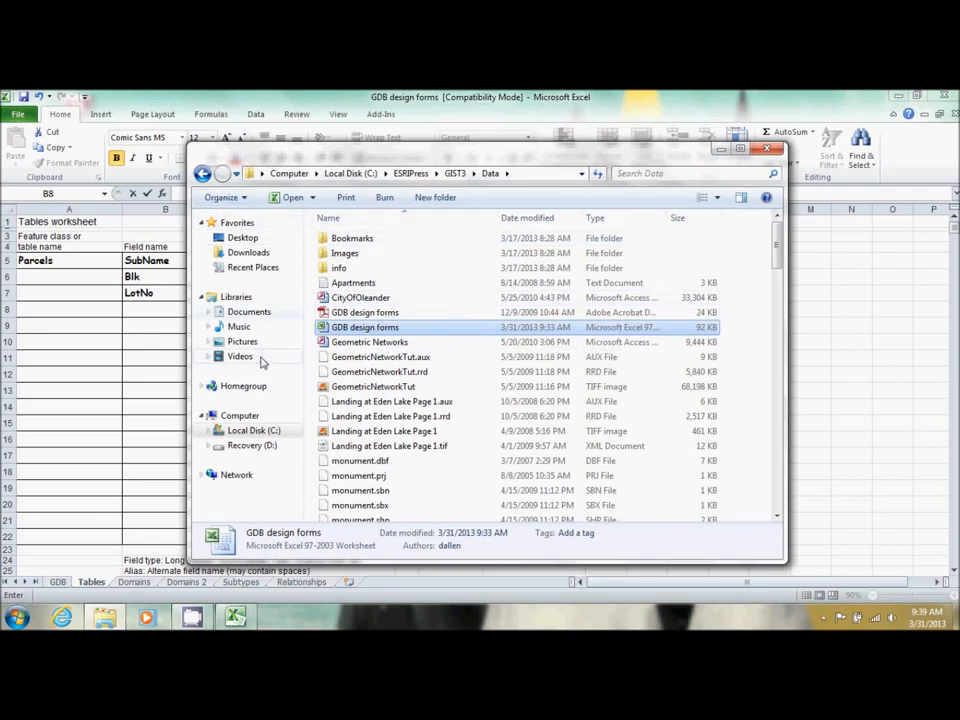
click(257, 434)
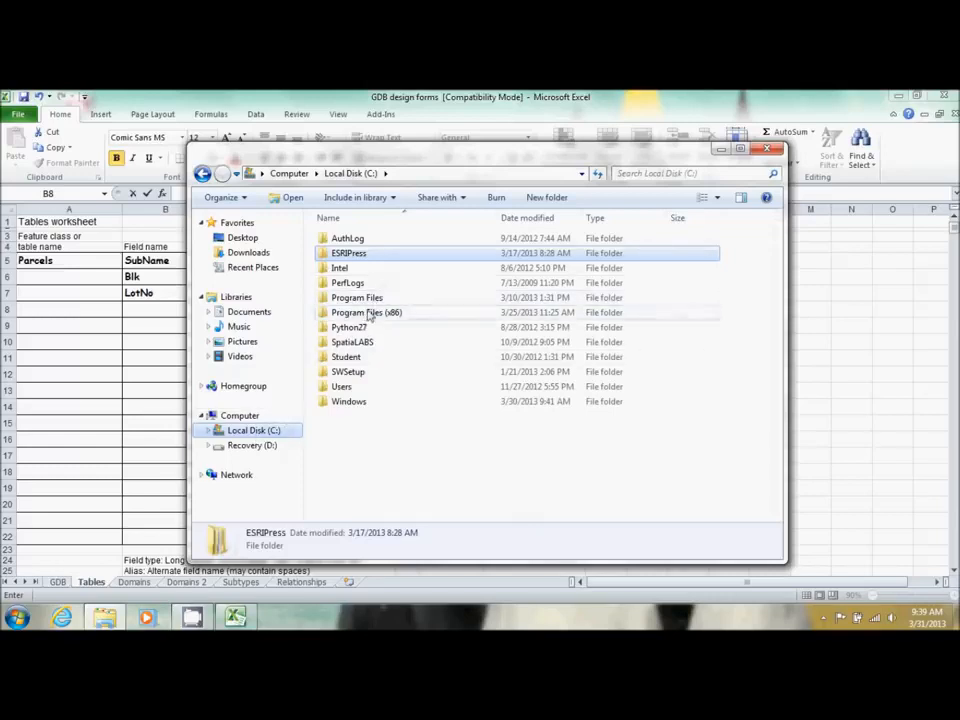
click(369, 316)
double_click(369, 316)
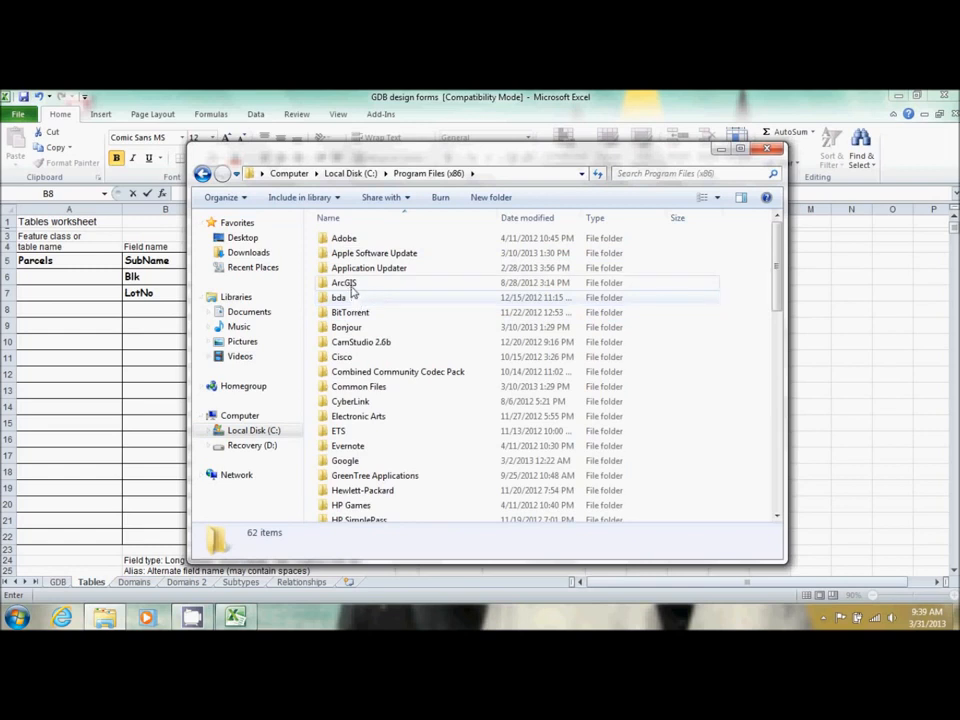
double_click(346, 282)
click(364, 246)
double_click(364, 246)
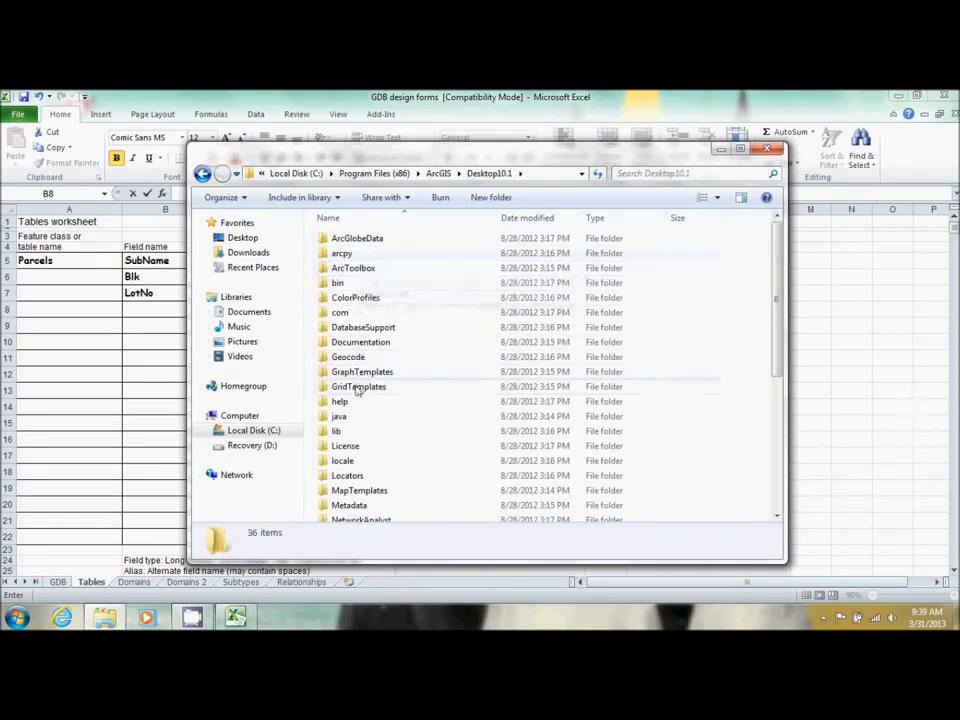
double_click(350, 476)
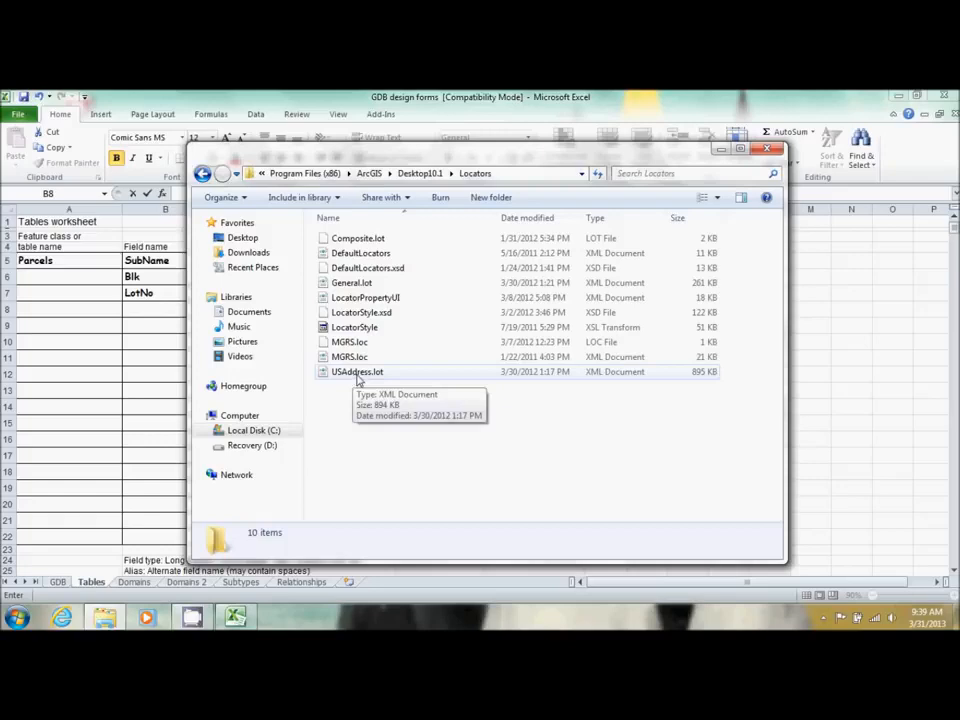
Step: Open the USAddress.lot XML document from the Locators folder in Notepad
right_click(357, 377)
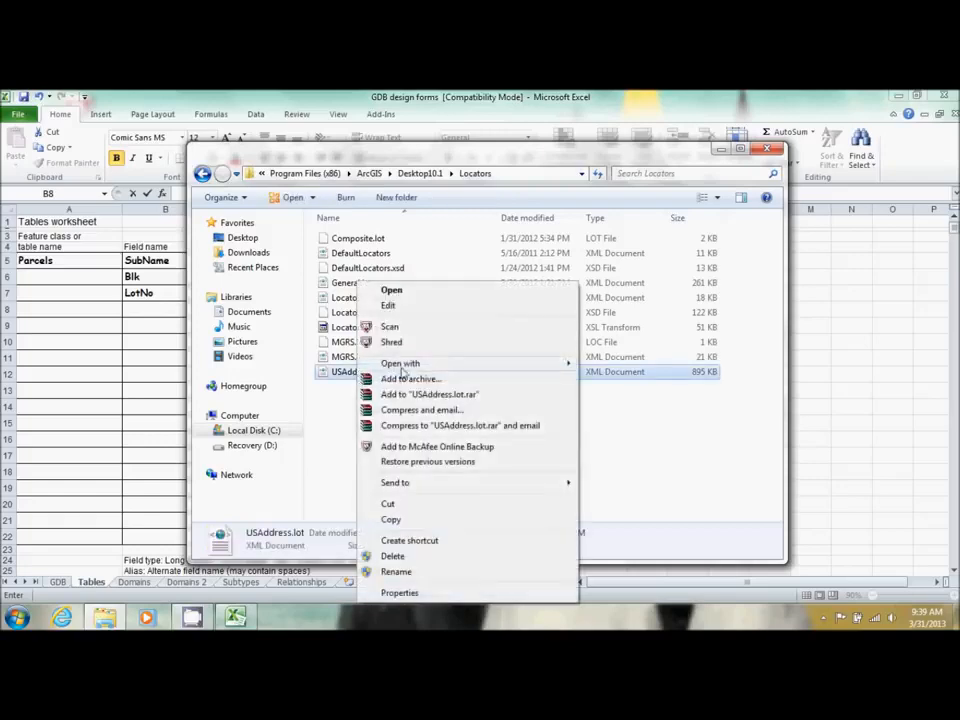
mouse_move(401, 368)
click(637, 395)
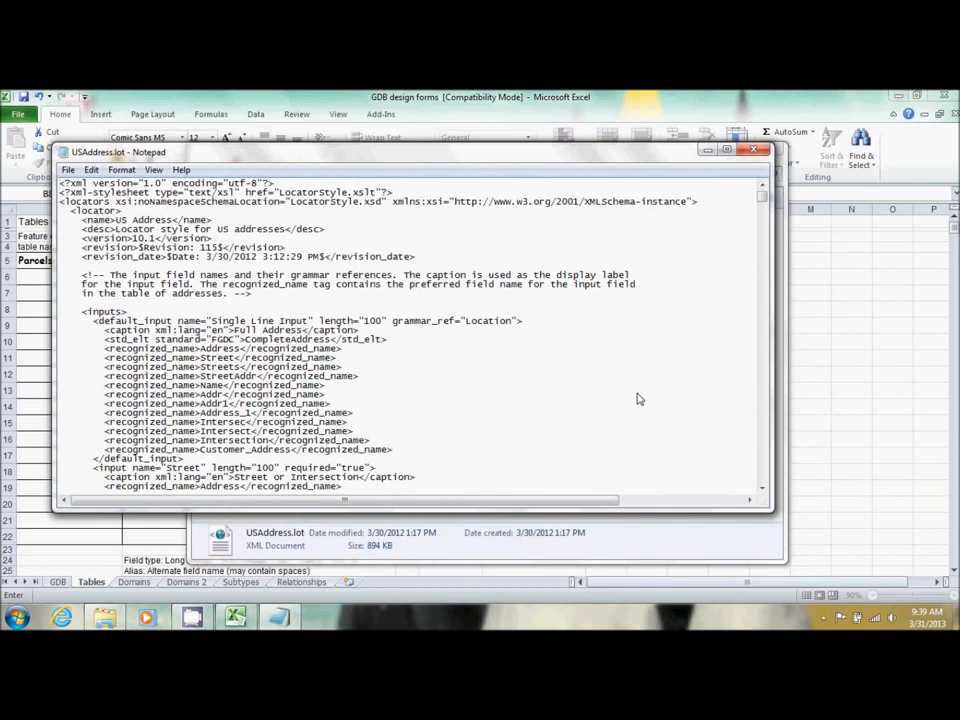
Step: Search USAddress.lot for House Number and look through the address format sections that follow the match
click(91, 170)
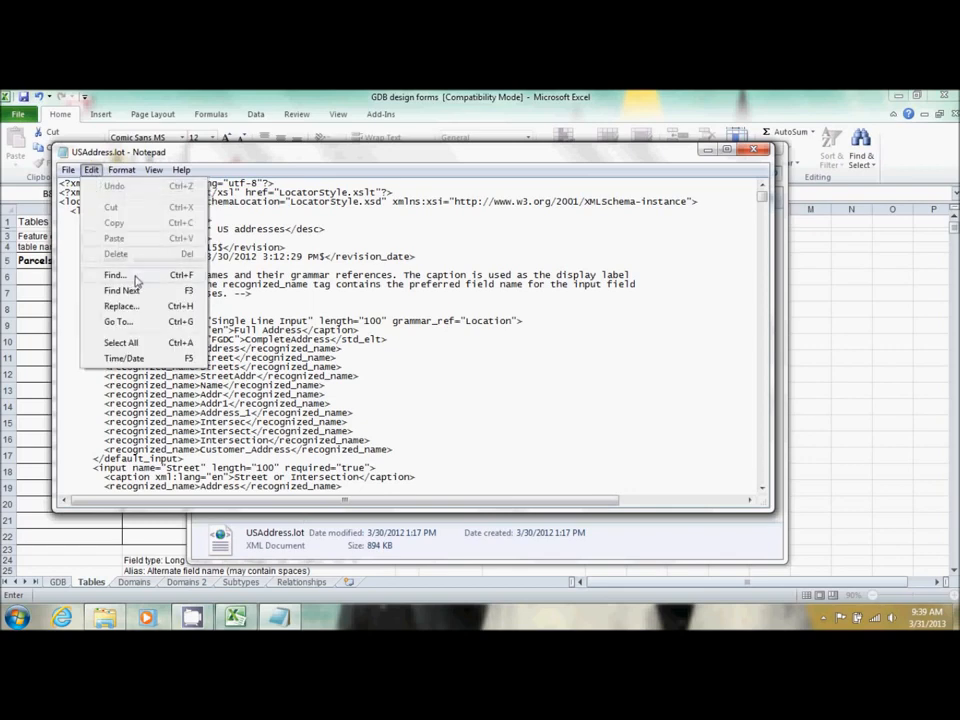
click(137, 278)
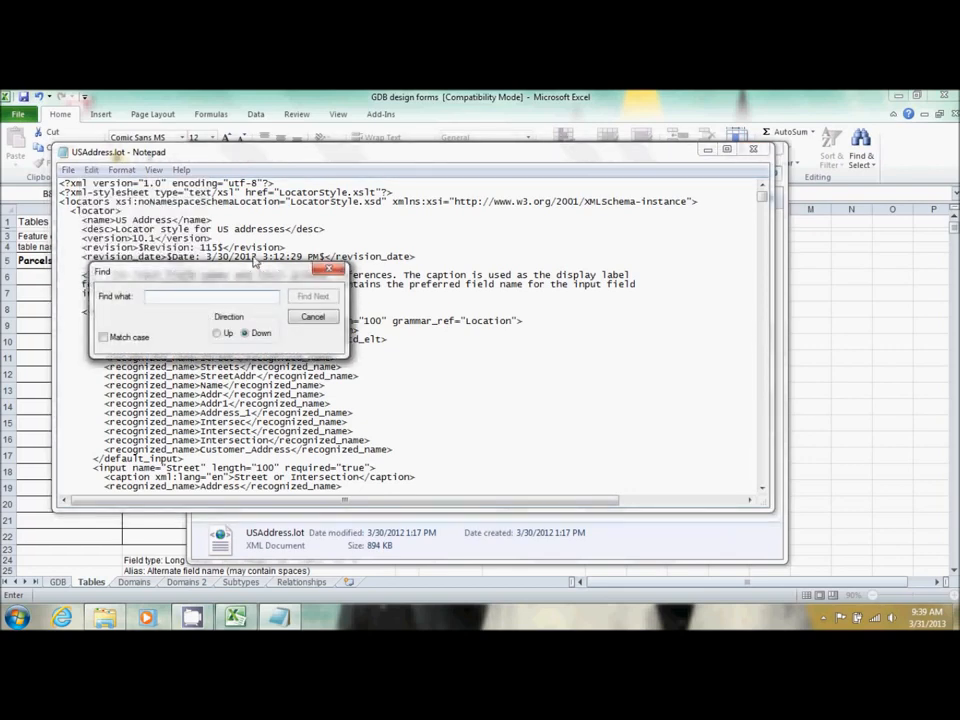
text(House Number)
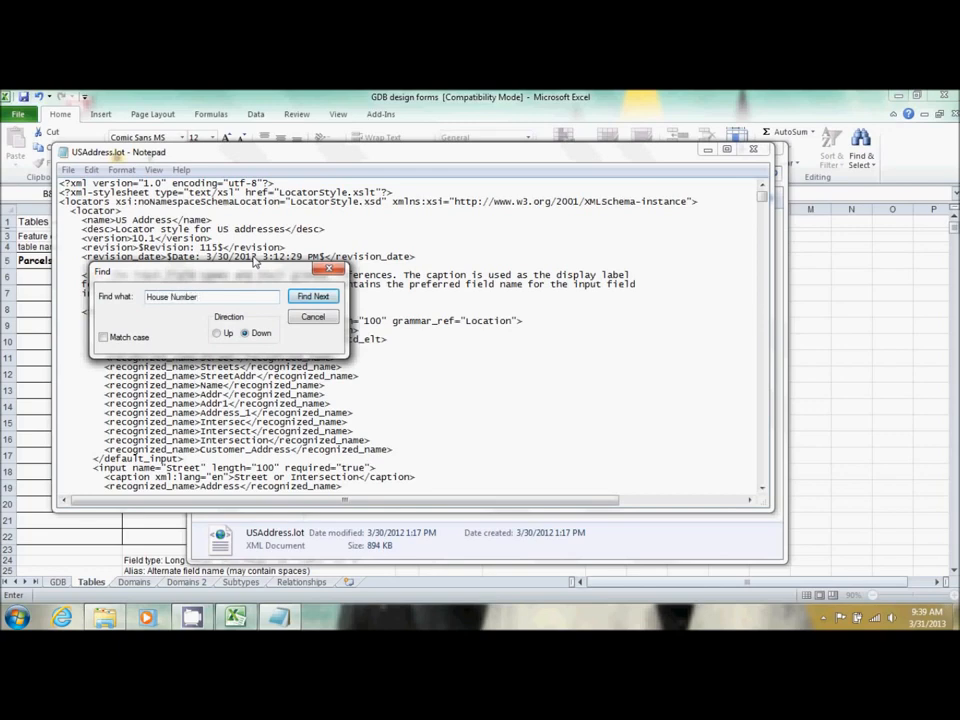
click(312, 296)
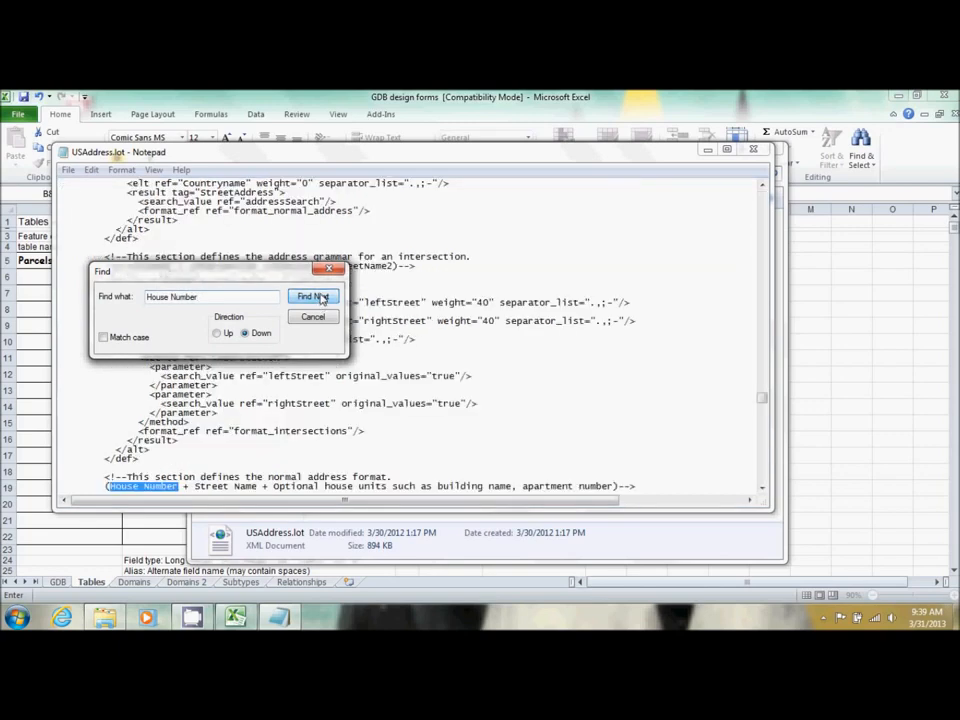
drag(257, 276, 809, 194)
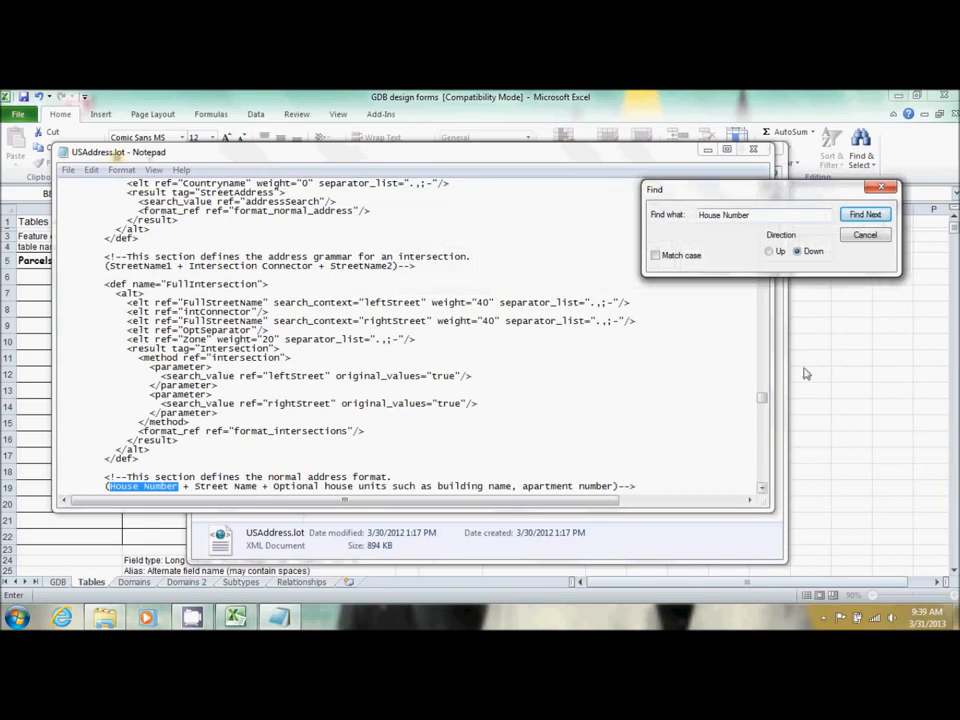
key(Escape)
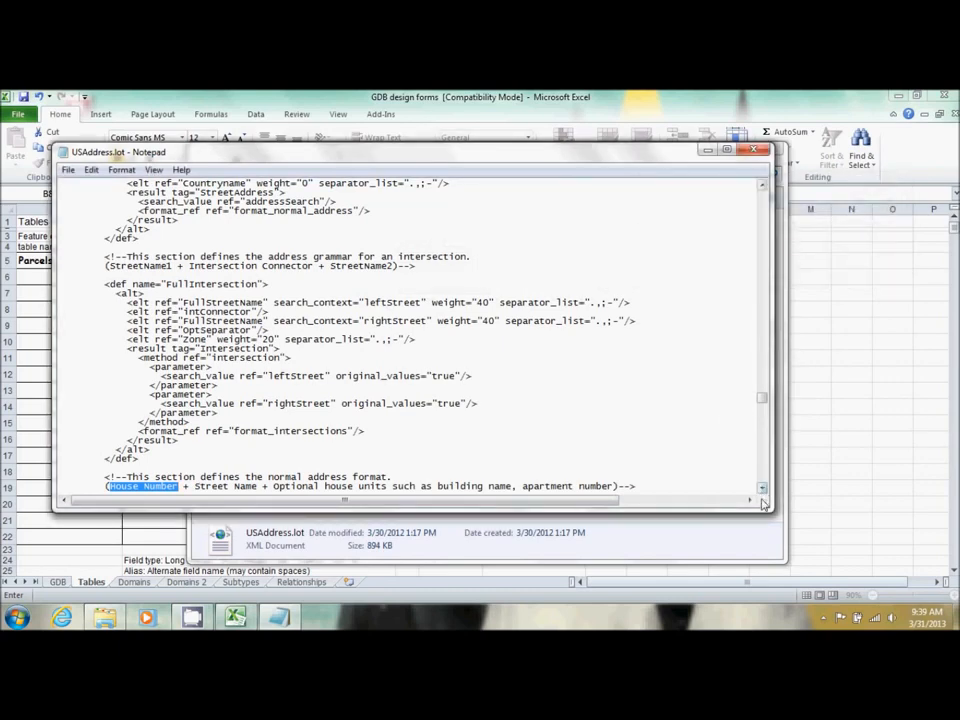
drag(764, 490, 765, 492)
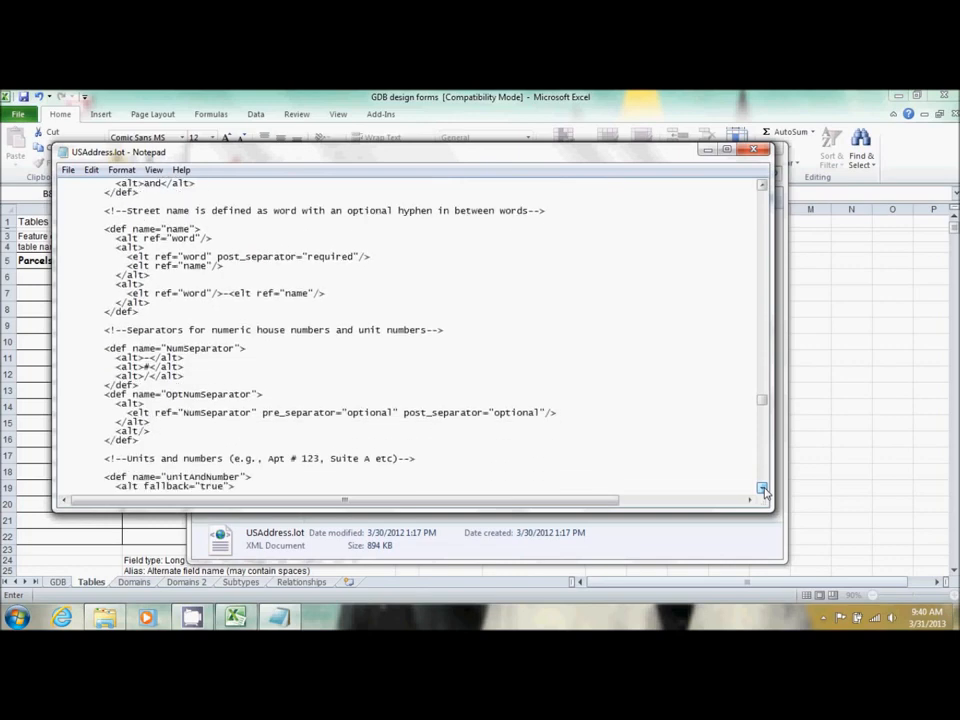
click(763, 476)
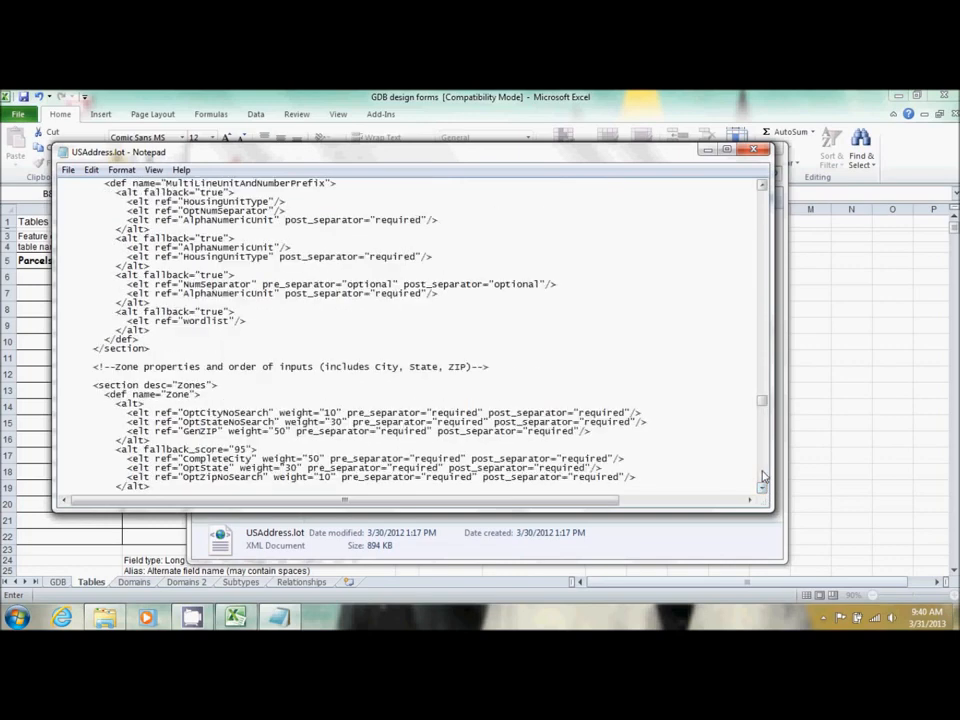
drag(763, 476, 763, 476)
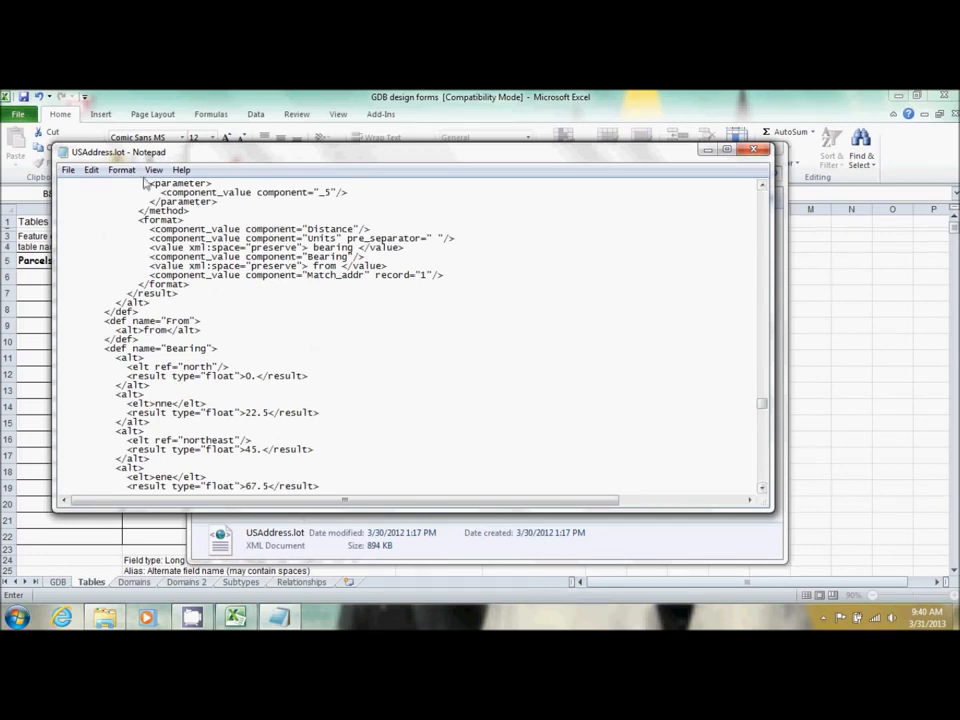
Step: Continue the House Number search to the Primary.House field role and examine the preferred field names listed for the address parts
click(91, 169)
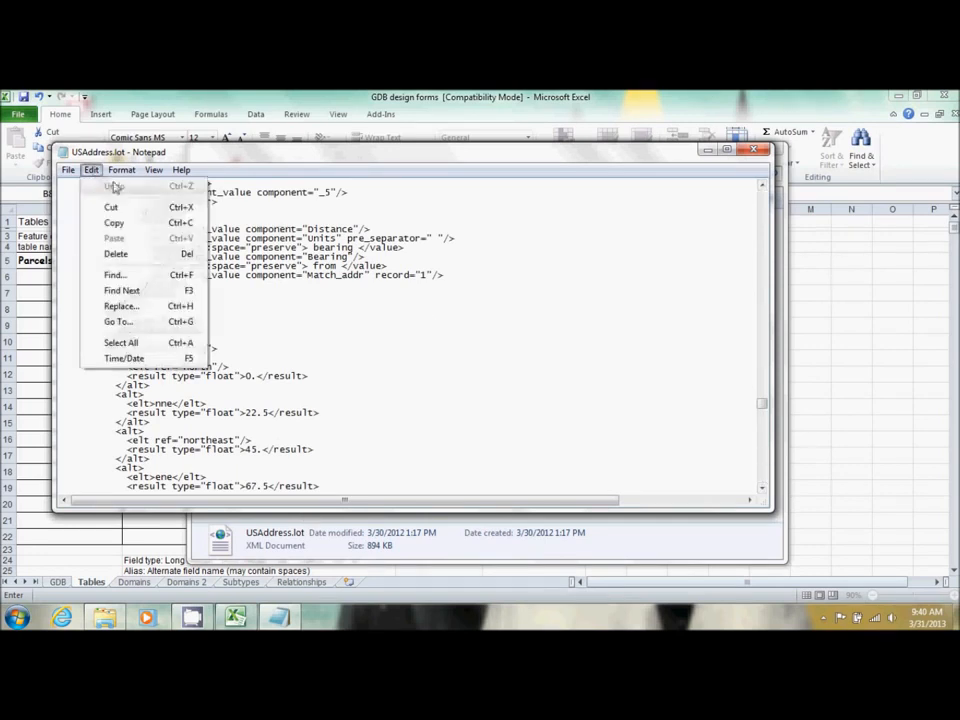
click(150, 275)
click(320, 300)
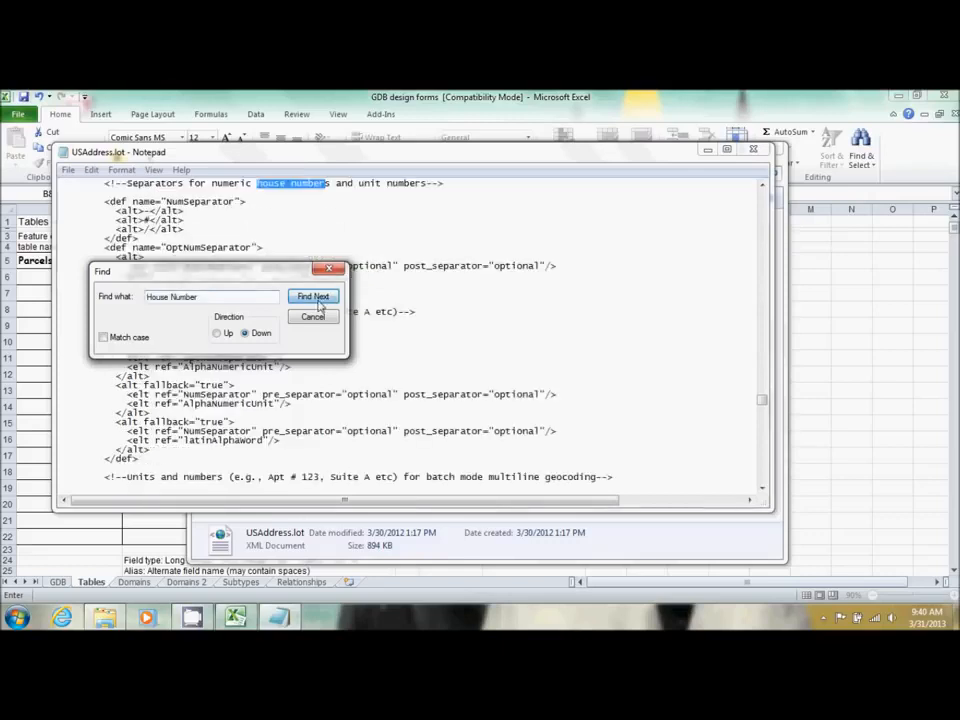
click(320, 300)
click(313, 297)
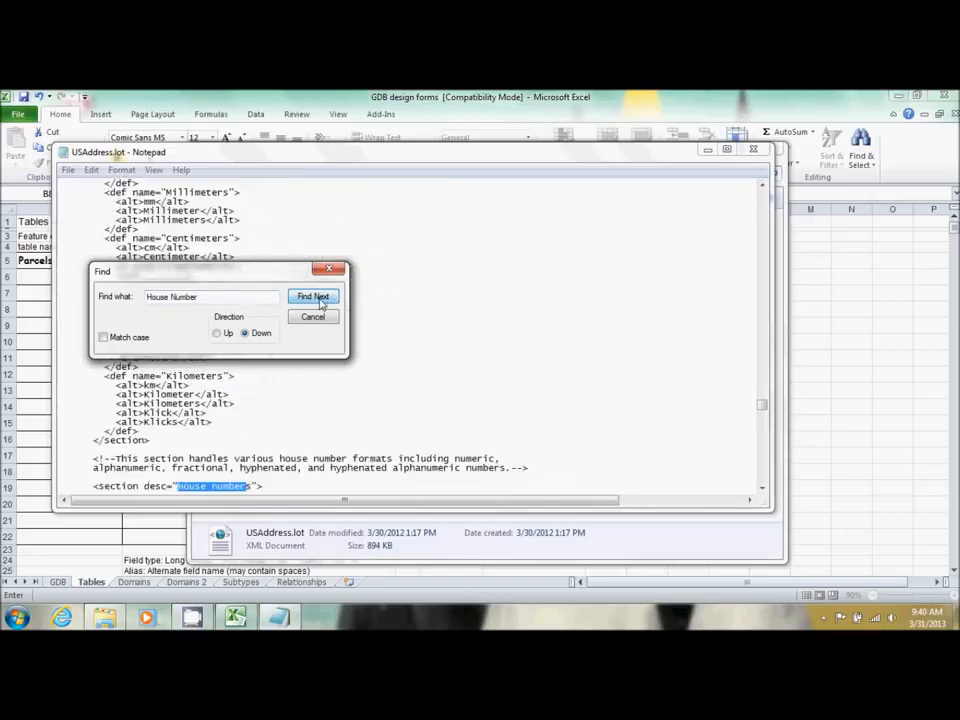
click(313, 297)
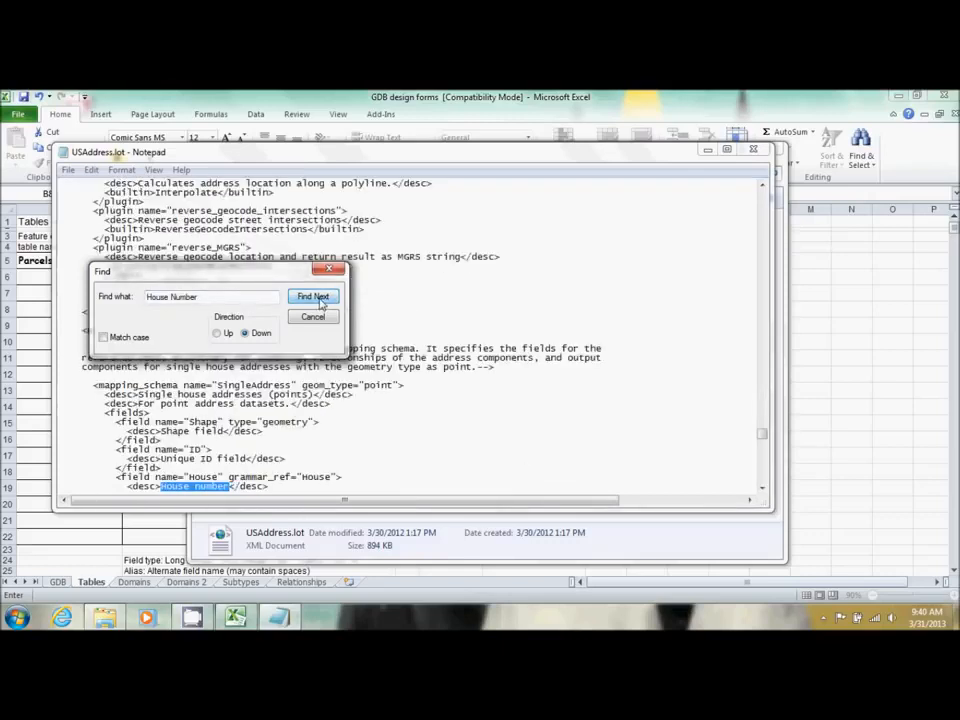
click(320, 298)
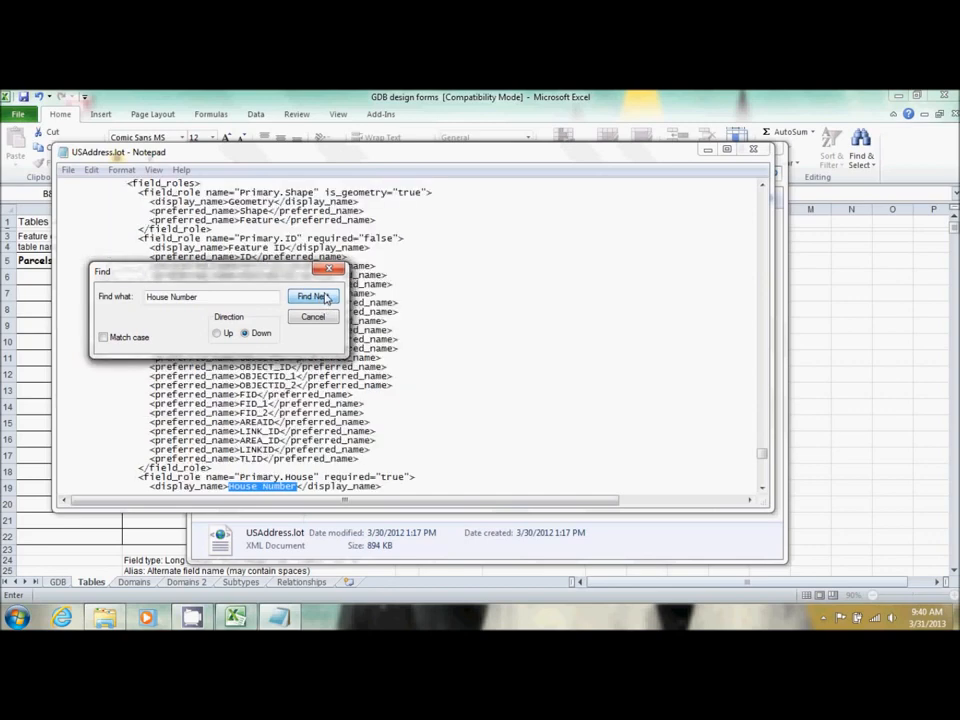
click(312, 318)
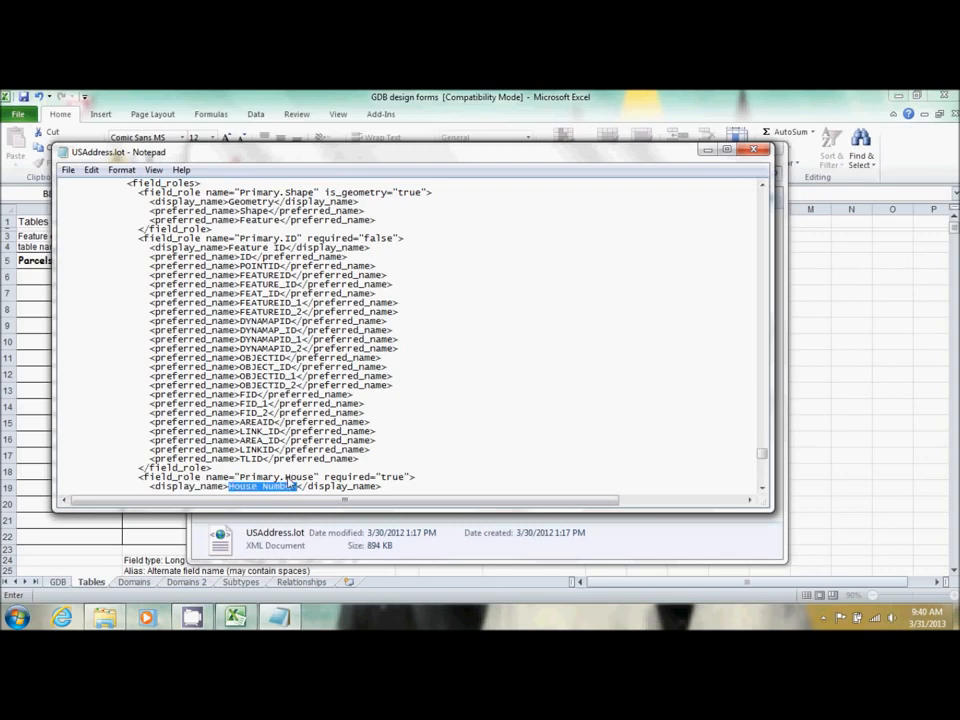
click(762, 488)
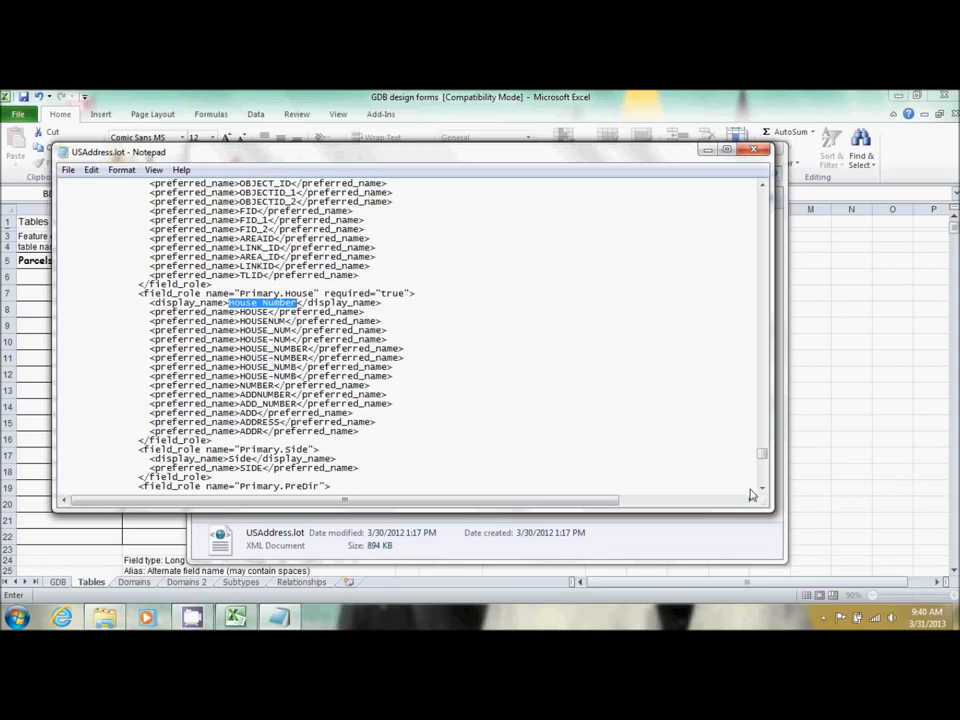
drag(762, 491, 762, 491)
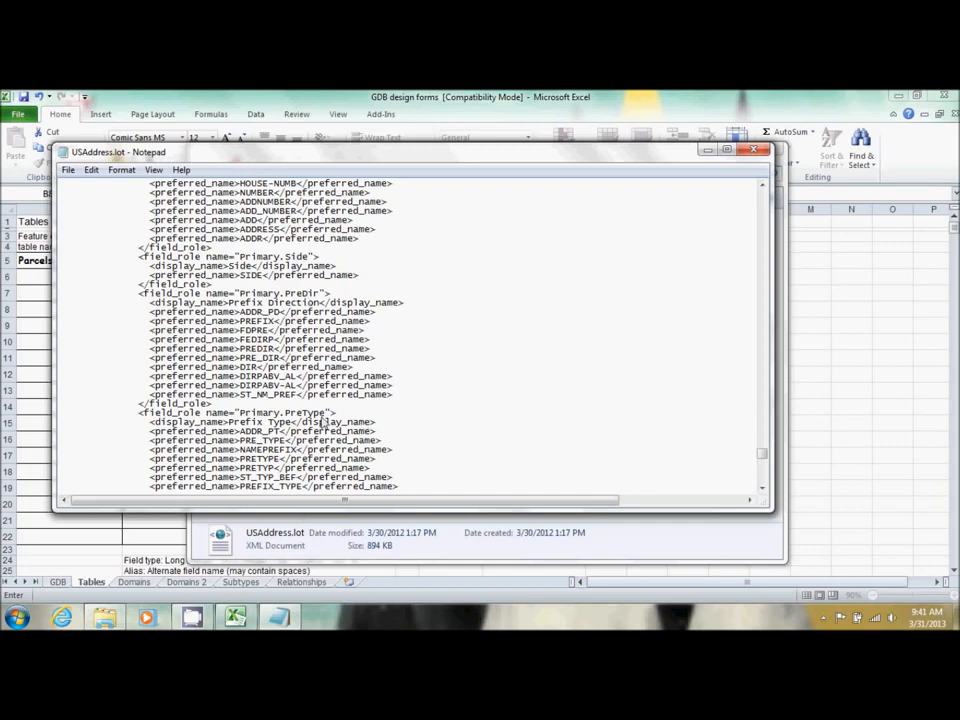
Step: Examine the preferred field names in USAddress.lot for the prefix, street name, suffix, city, ZIP and state field roles
scroll(323, 423, down, 2)
scroll(323, 423, down, 1)
scroll(323, 423, down, 3)
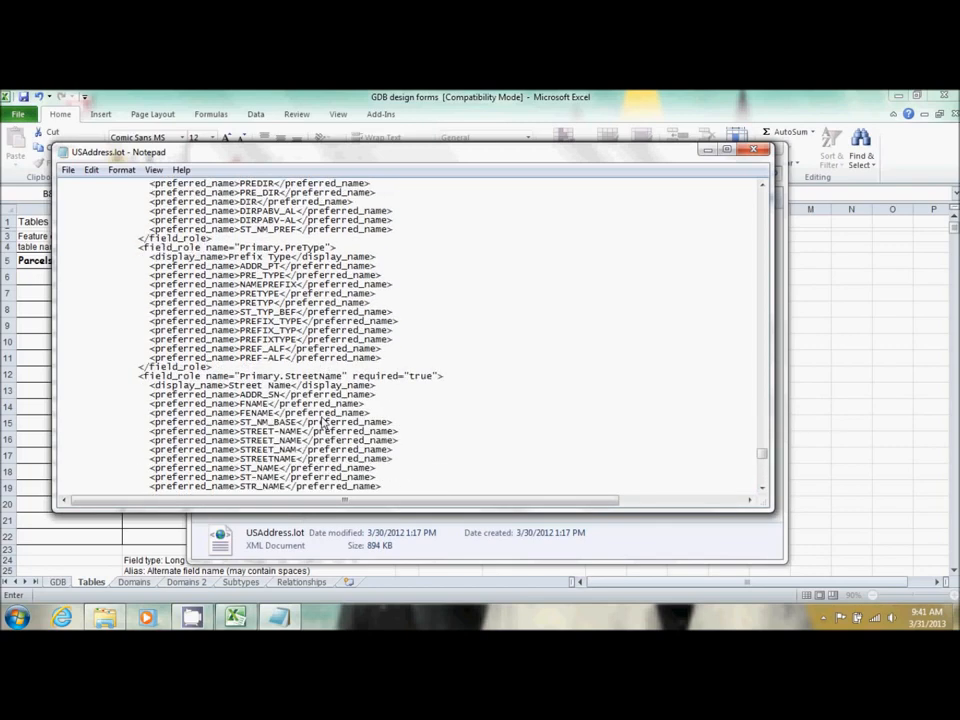
scroll(323, 423, down, 4)
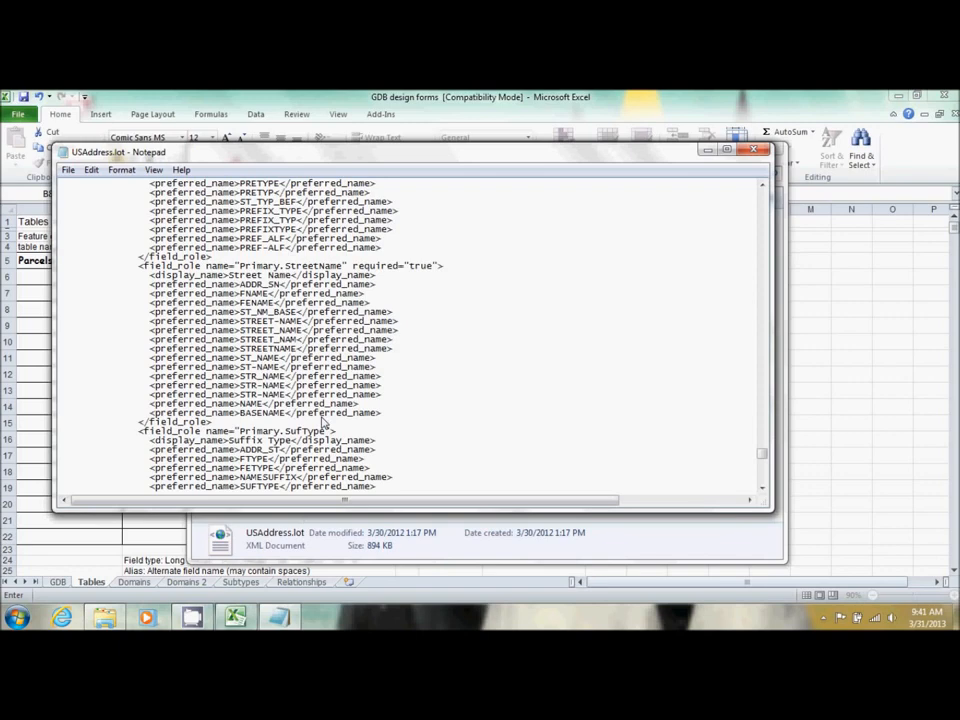
scroll(323, 423, down, 3)
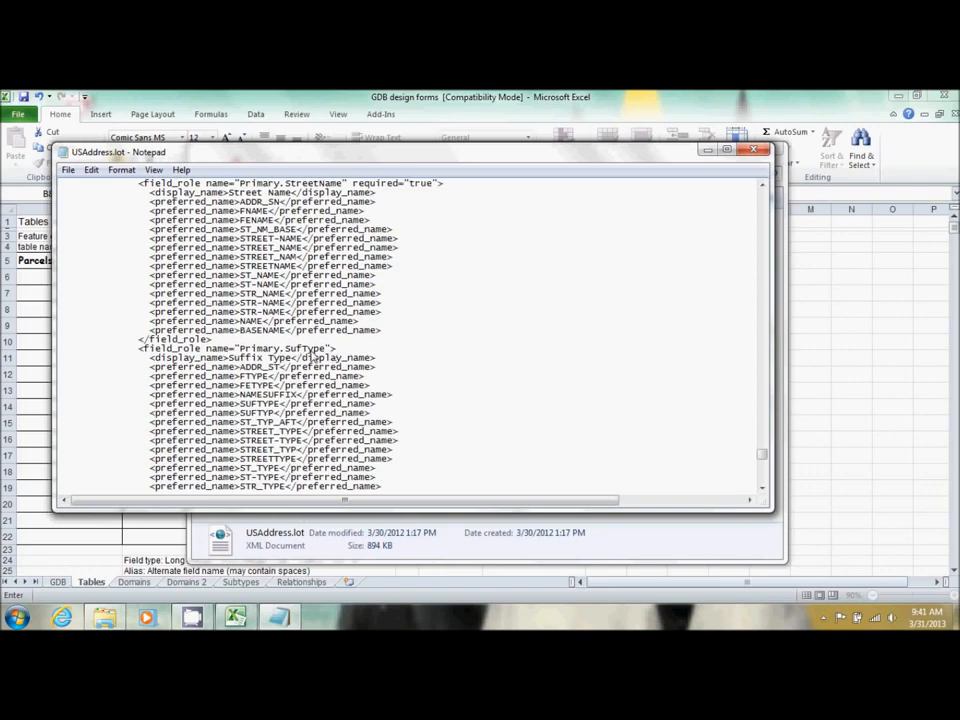
scroll(312, 355, down, 8)
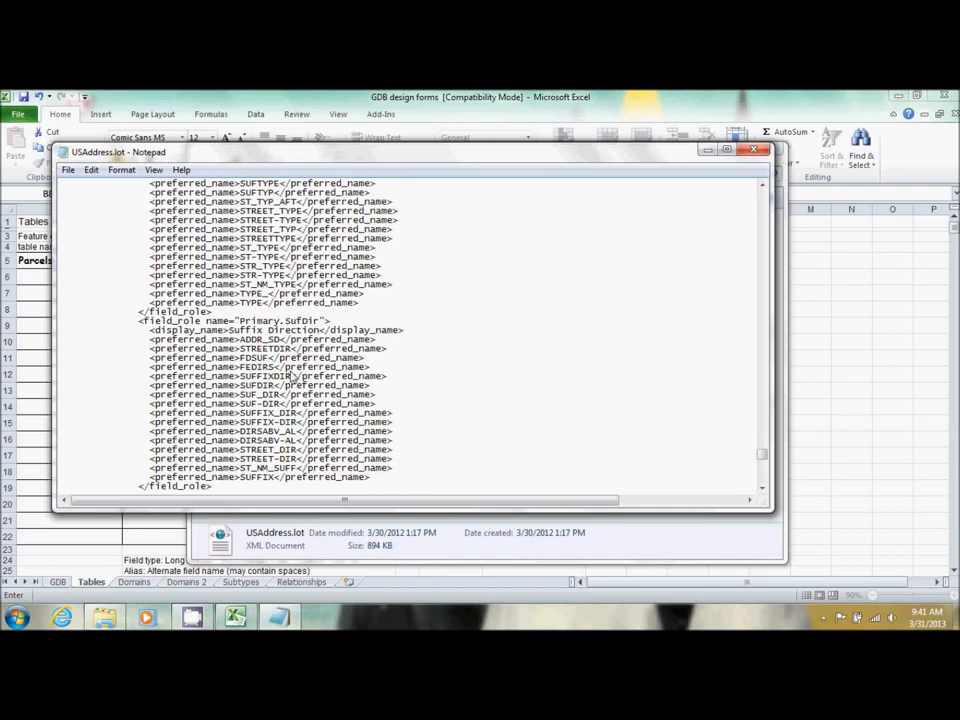
scroll(292, 376, down, 9)
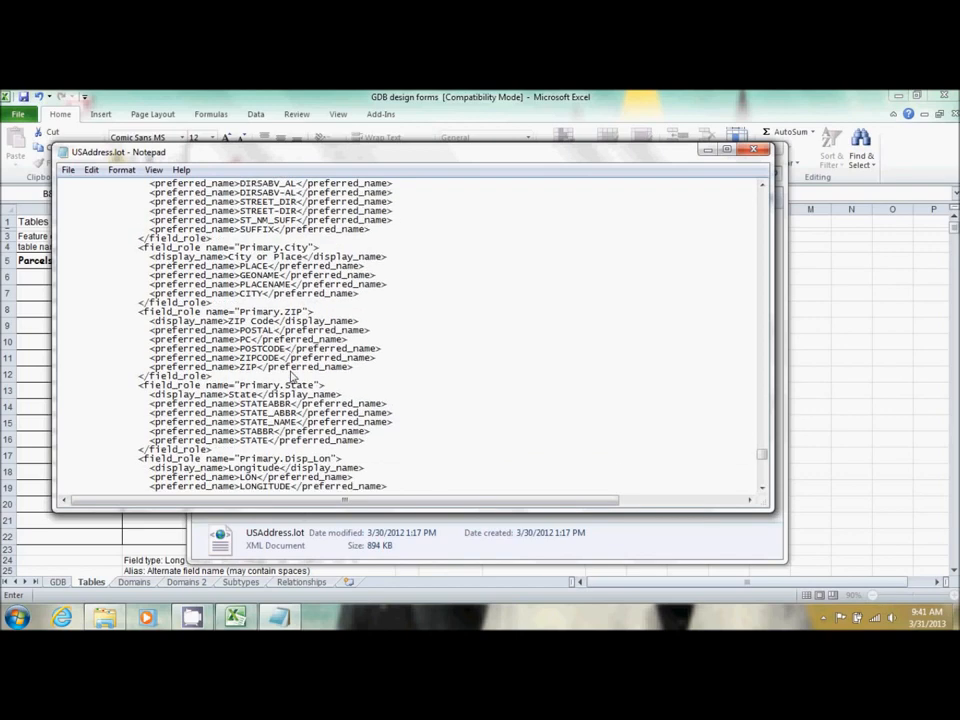
Step: Close USAddress.lot and the Locators folder window, returning to the Tables worksheet in Excel with cell B8 out of edit mode
click(755, 151)
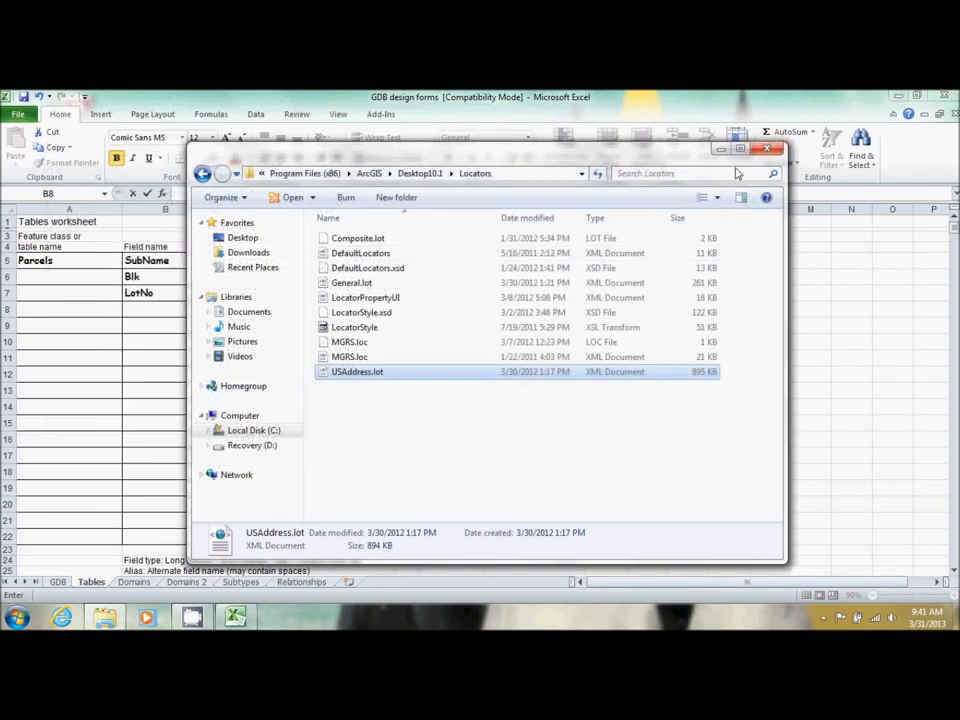
click(772, 148)
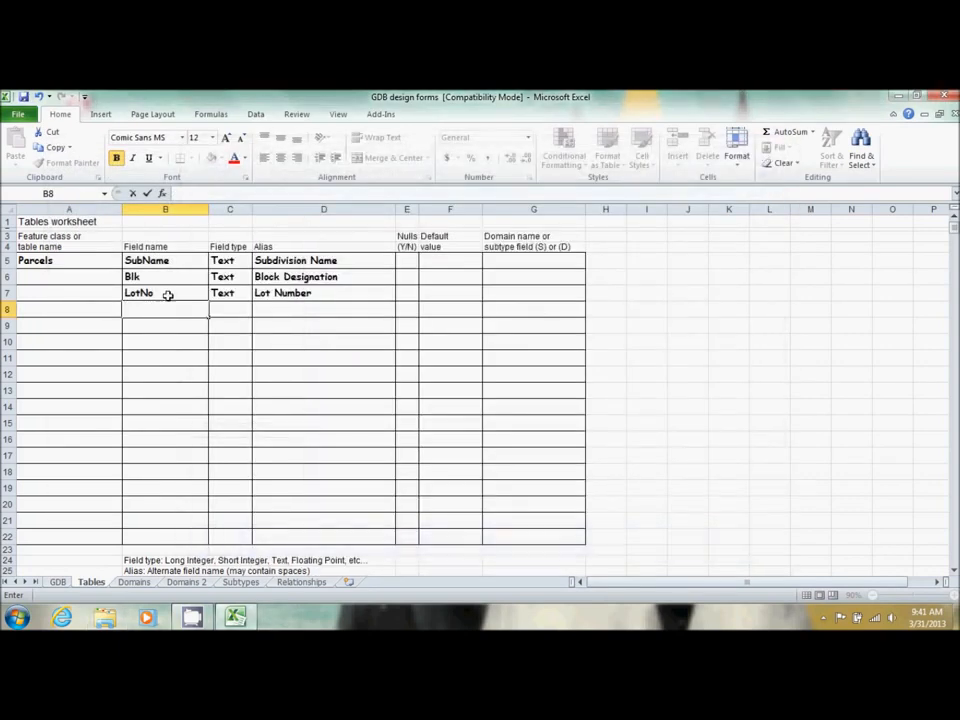
key(Escape)
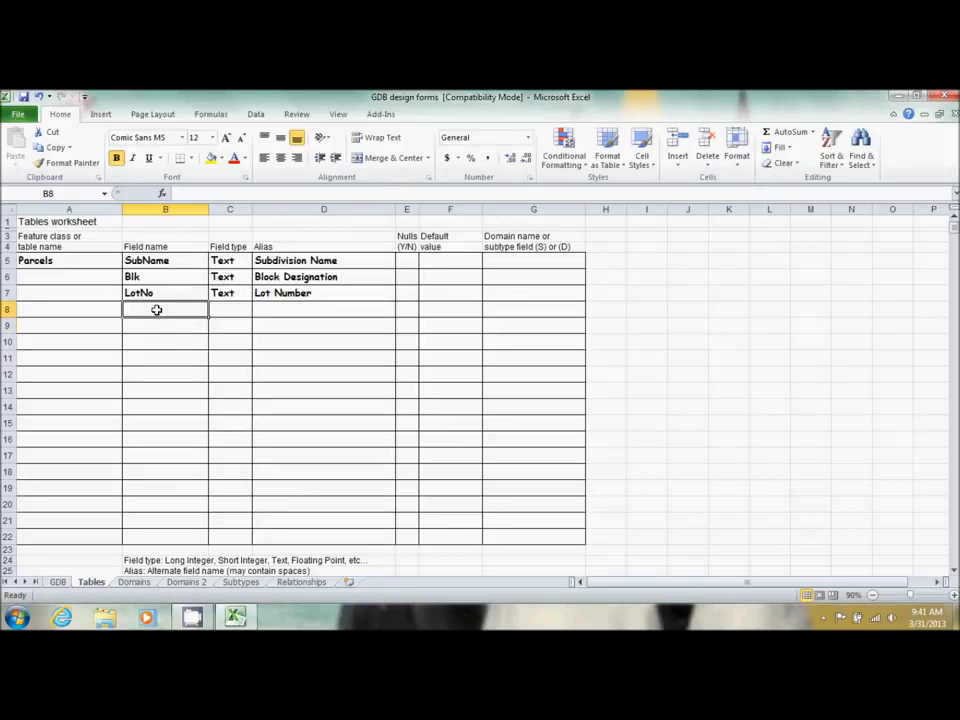
Step: Add the Parcels field Pre_Type in row 8 with field type Text and alias Prefix Type
text(Pre_Type)
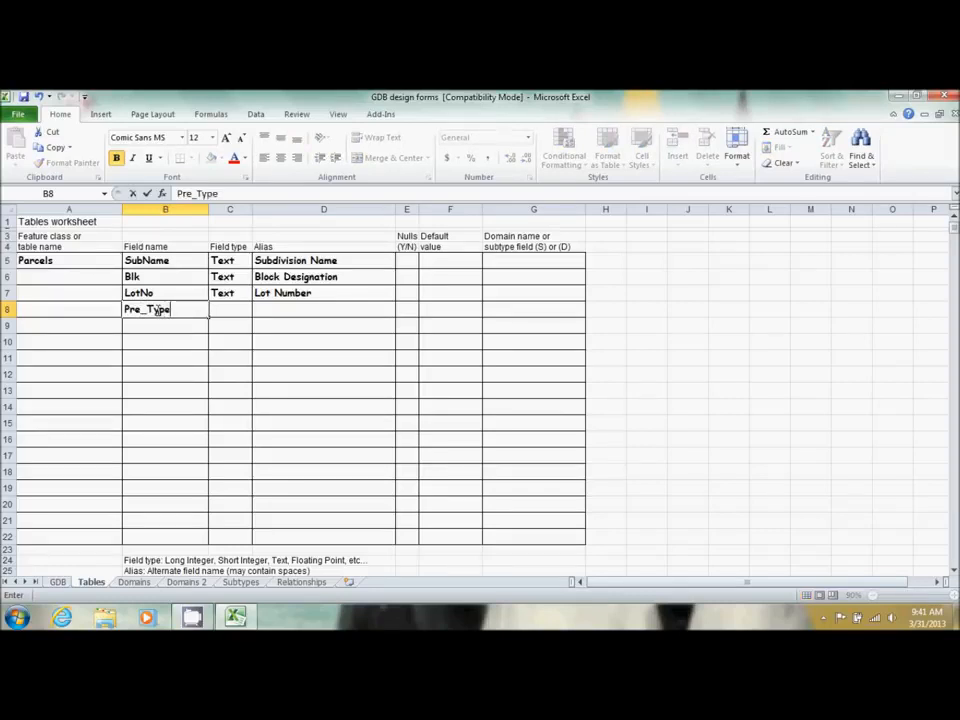
key(Tab)
text(T)
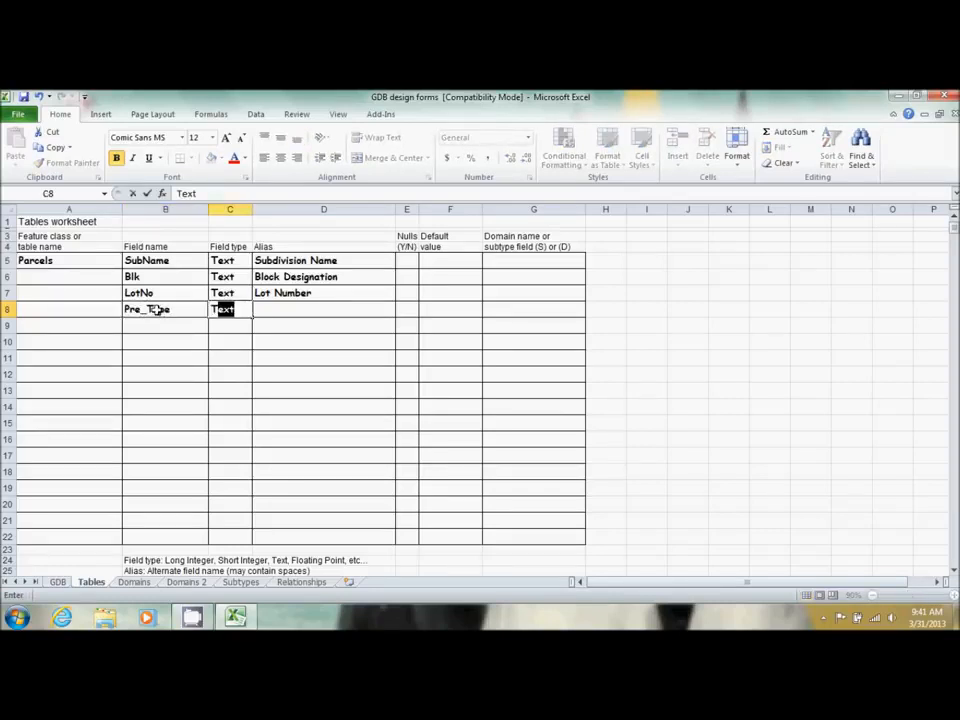
key(Tab)
text(Pre)
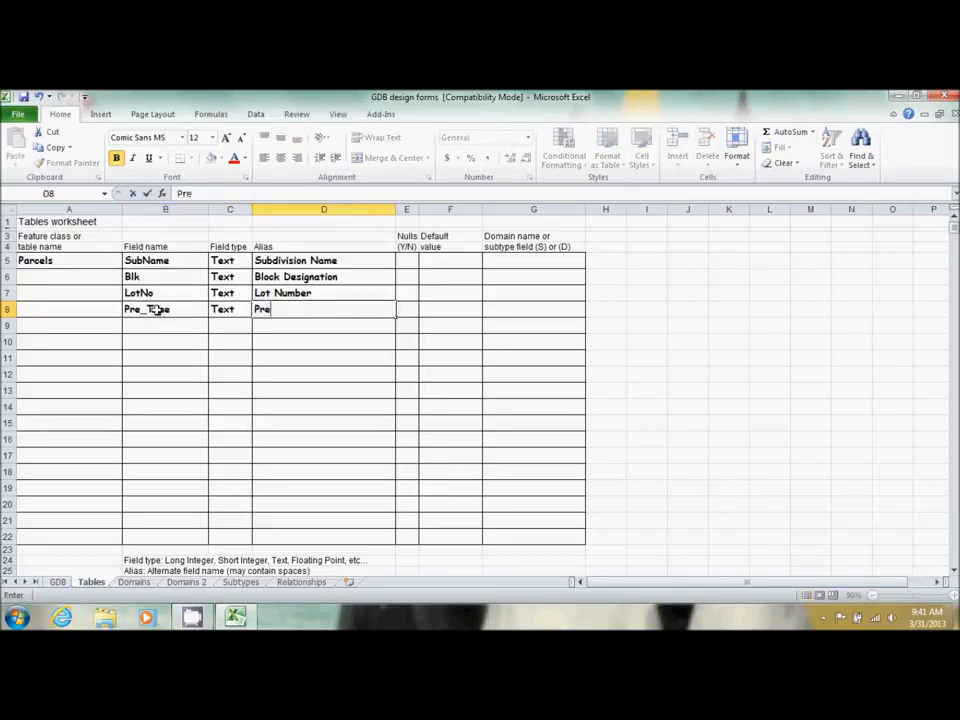
text(fix Type)
key(Return)
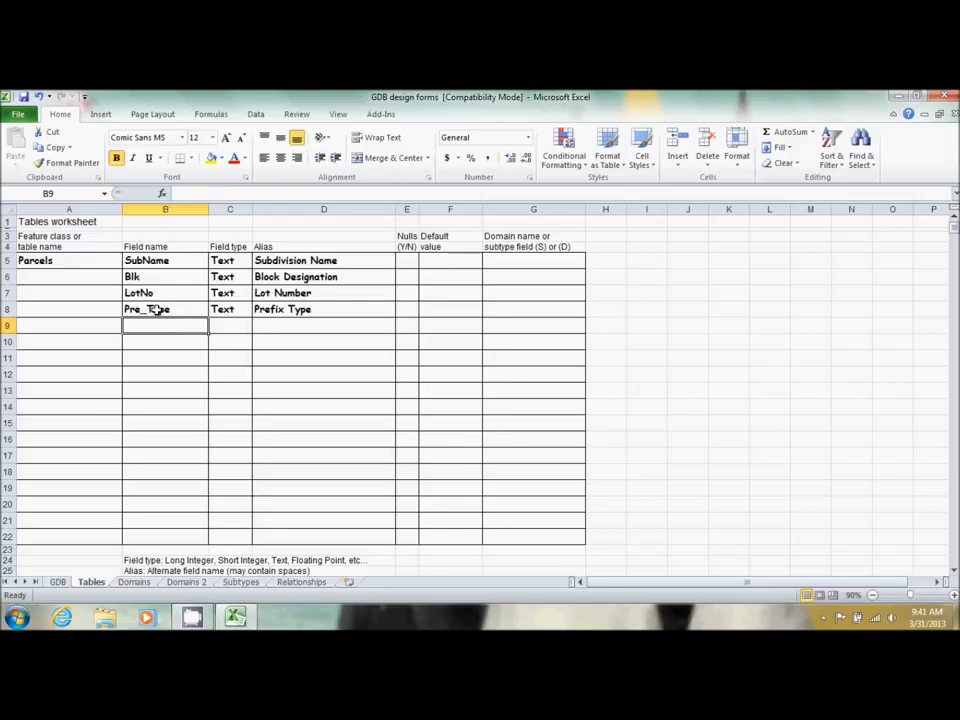
Step: Add the Parcels field Pre_Dir in row 9 with field type Text and alias Prefix Direction
text(Pre_Dir)
key(Tab)
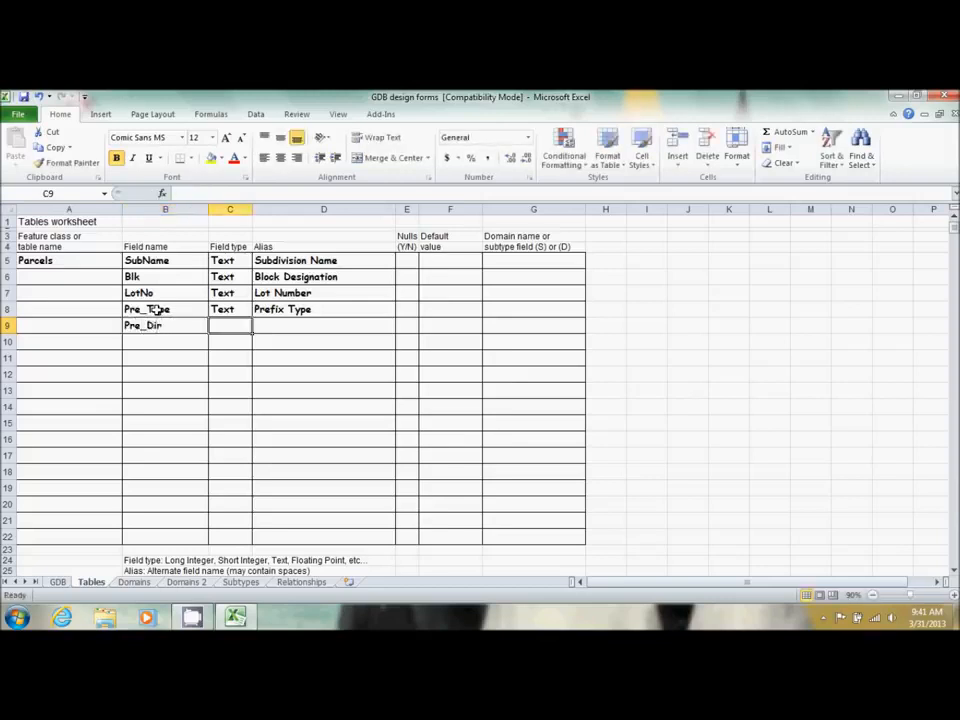
text(Text)
key(Tab)
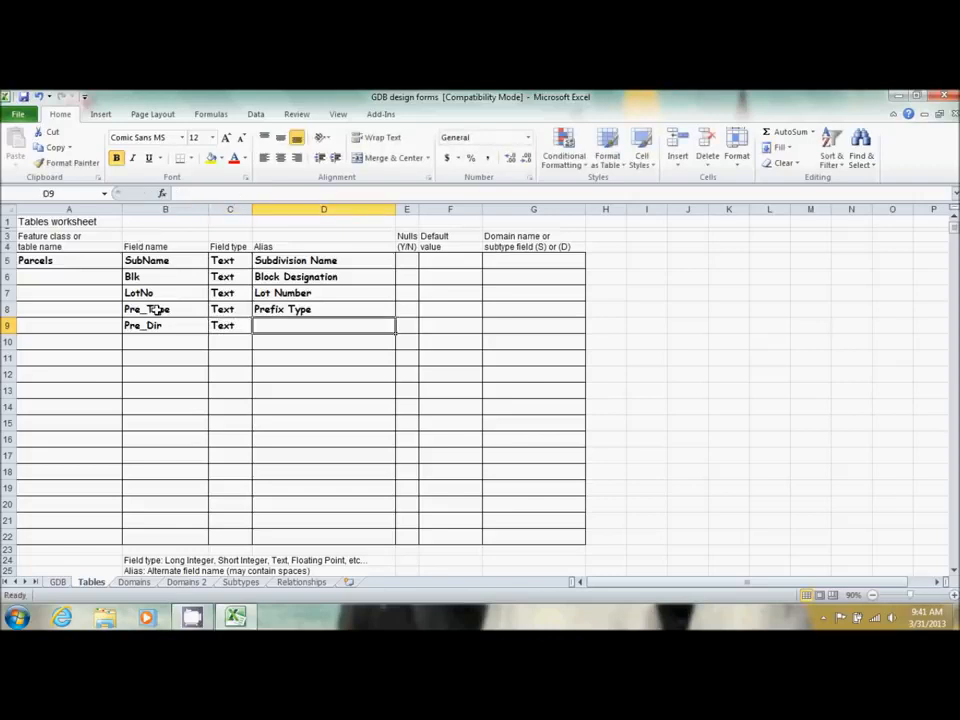
text(Pr)
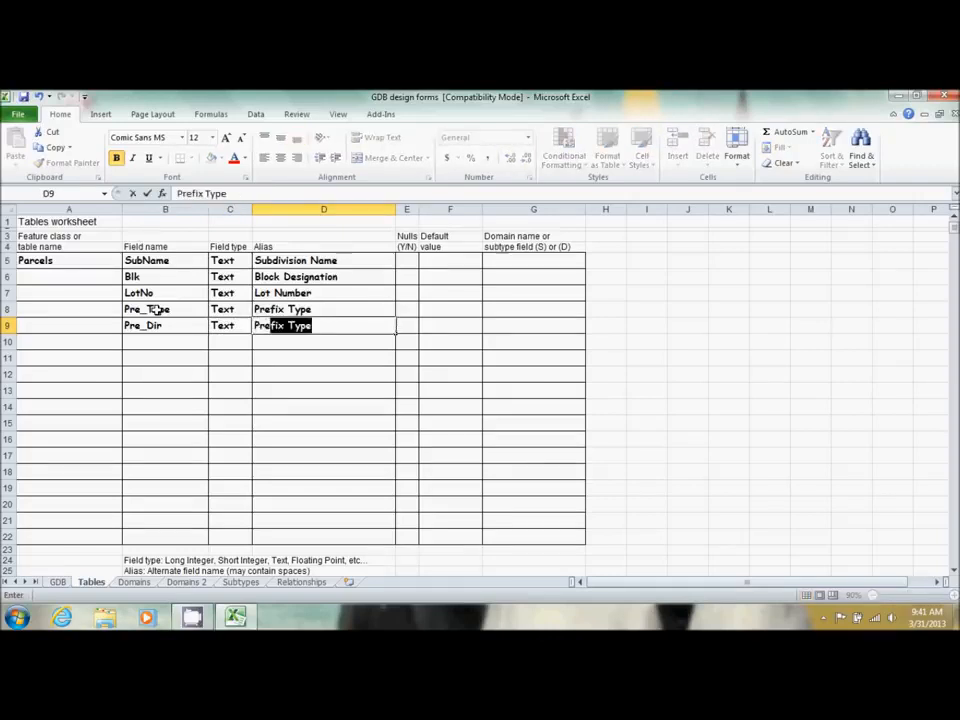
text(efix Direction)
key(Return)
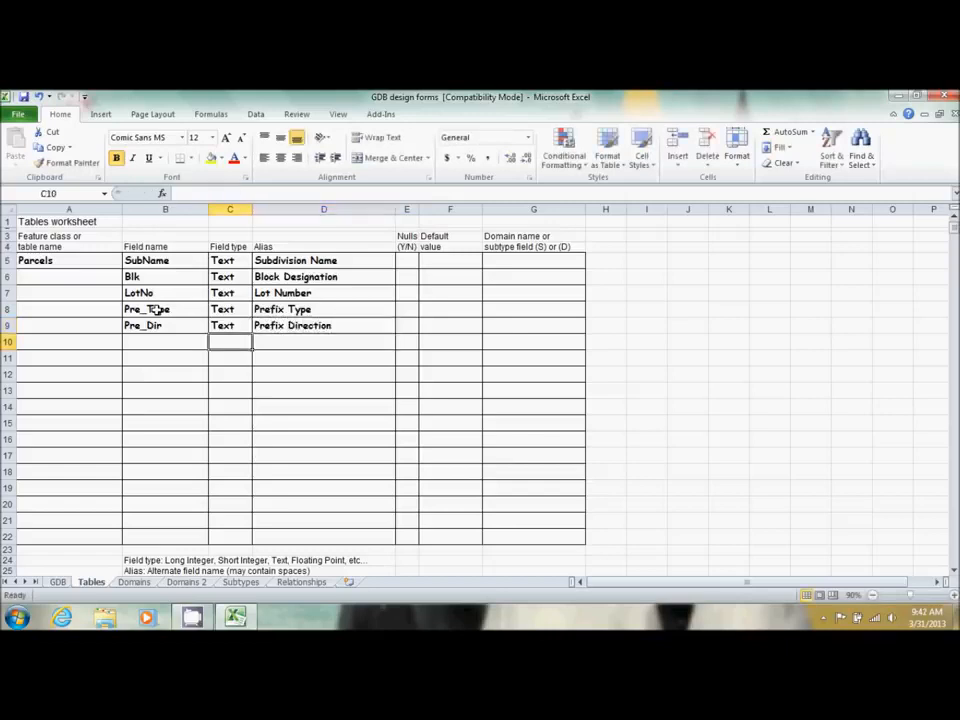
Step: Add the Parcels field House_Num in row 10 with field type Text and alias House Number
key(Left)
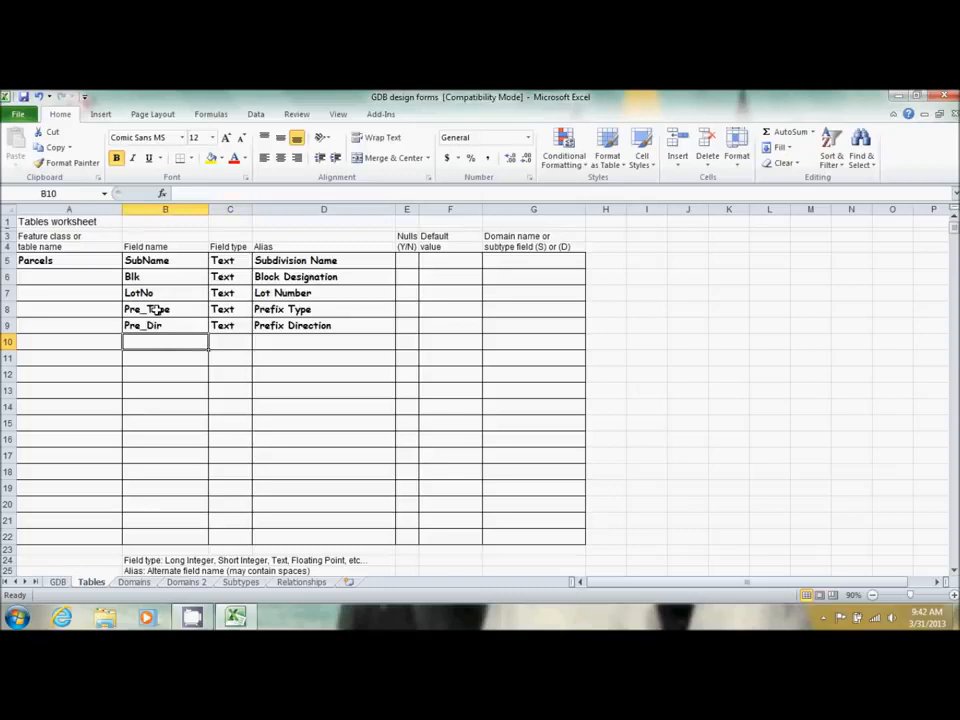
text(House)
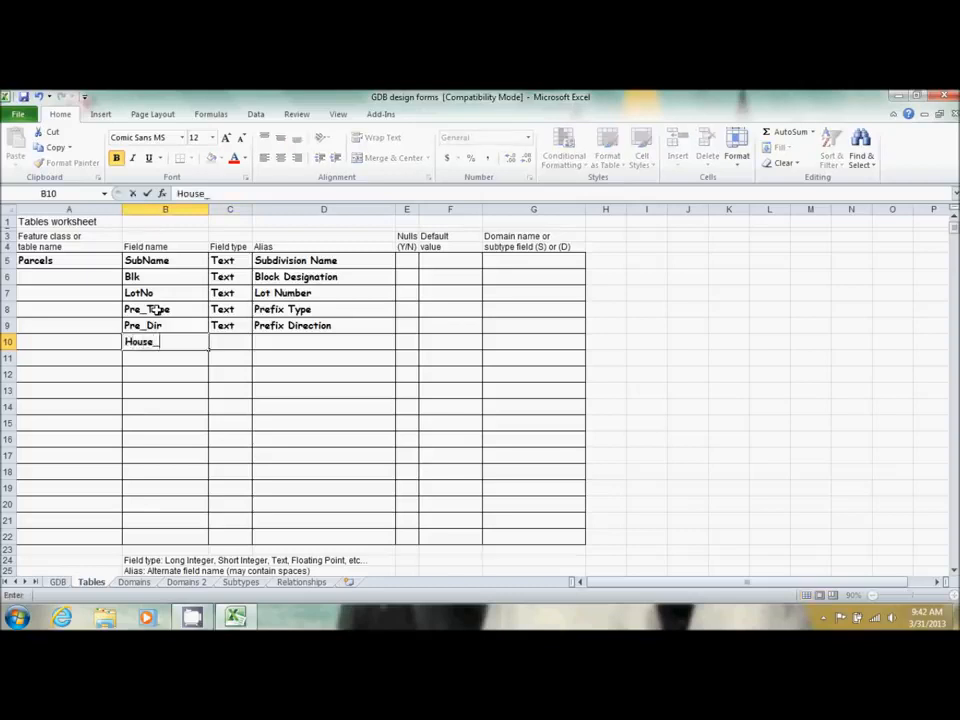
text(_Num)
key(Tab)
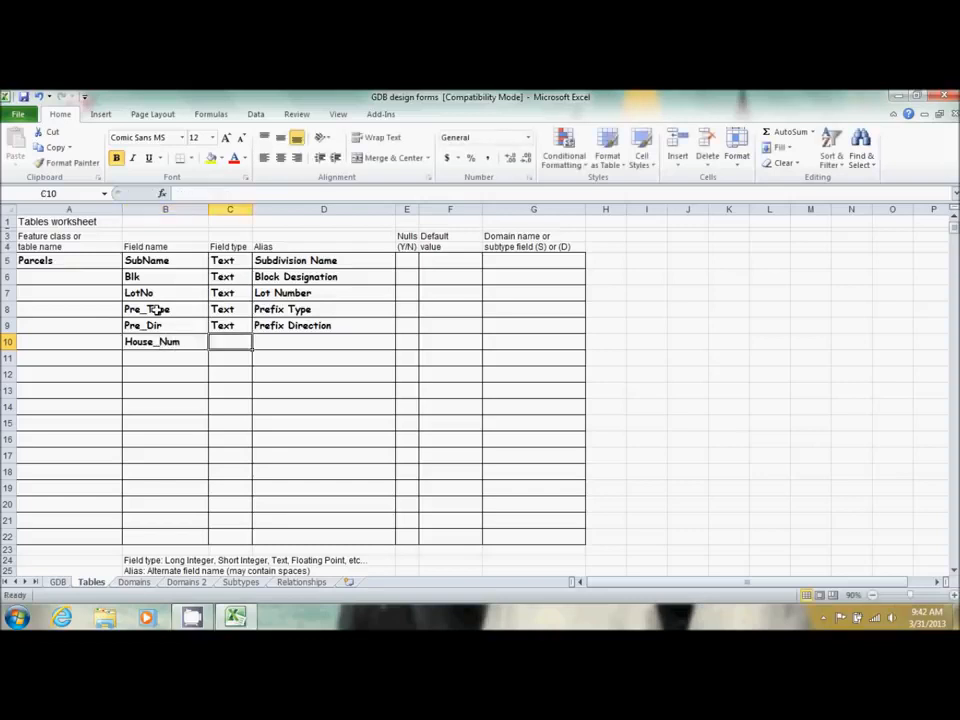
text(T)
key(Tab)
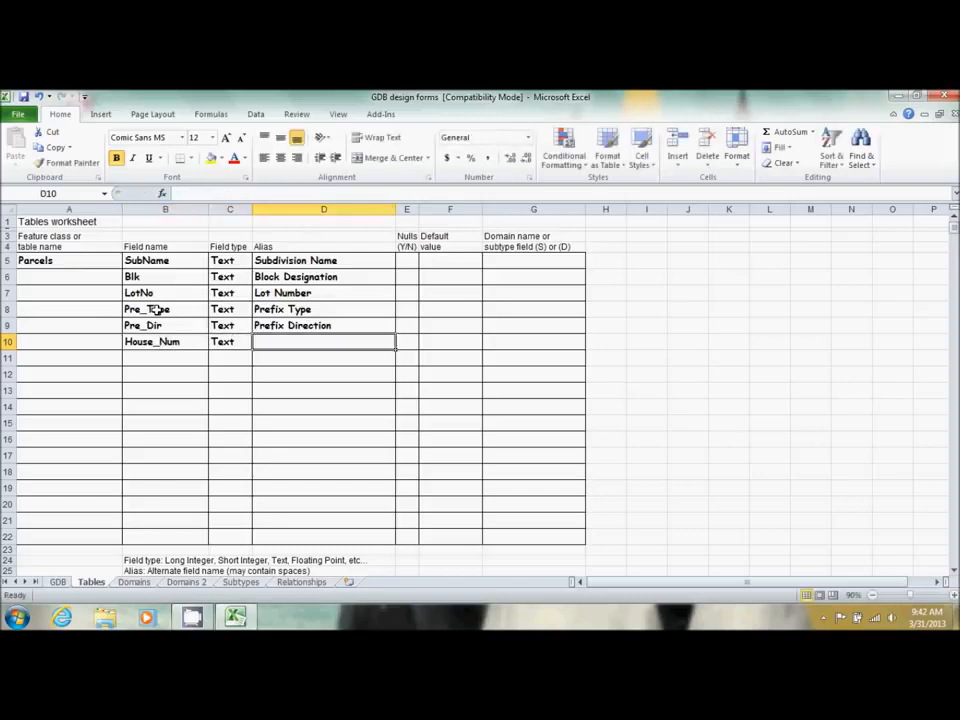
text(House Number)
key(Return)
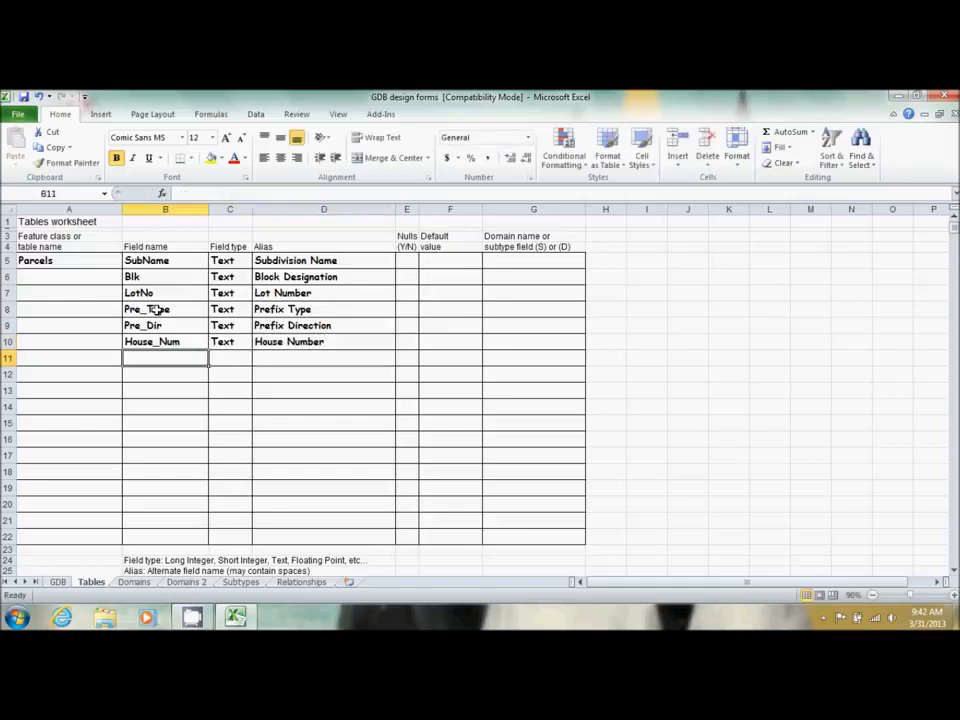
Step: Add the Parcels field Street_Name in row 11 with field type Text and alias Street Name
text(Stre)
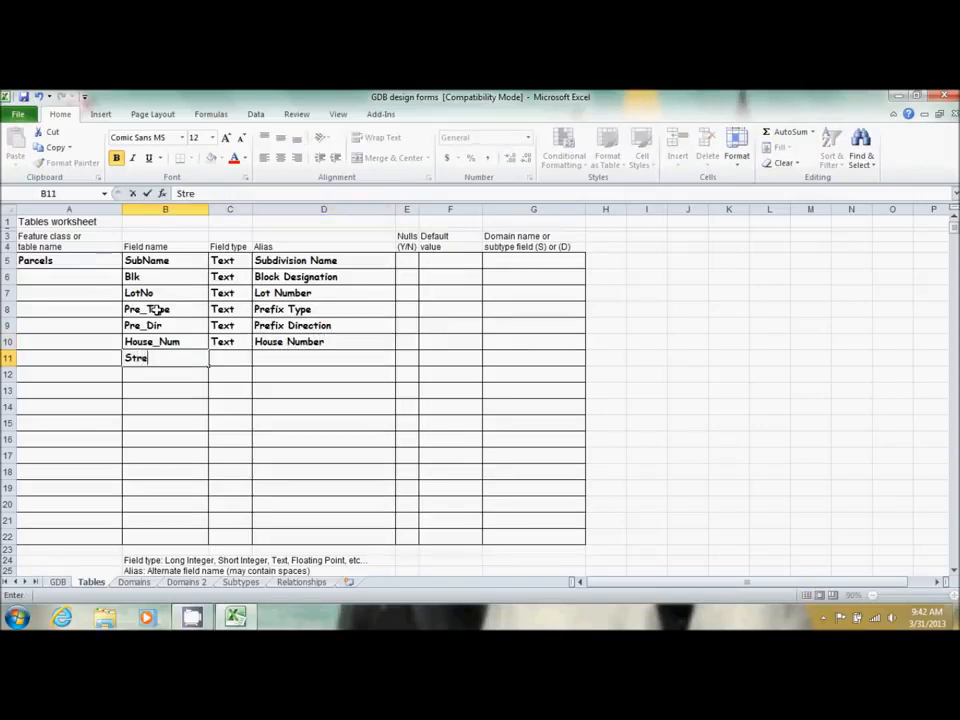
text(et_Name)
key(Tab)
text(T)
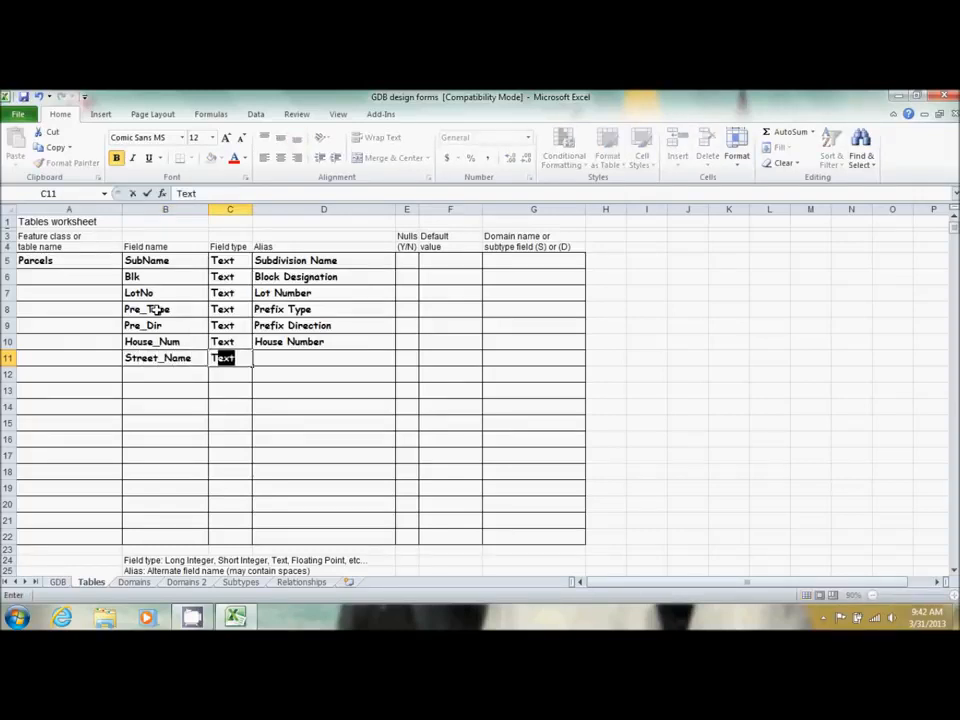
key(Tab)
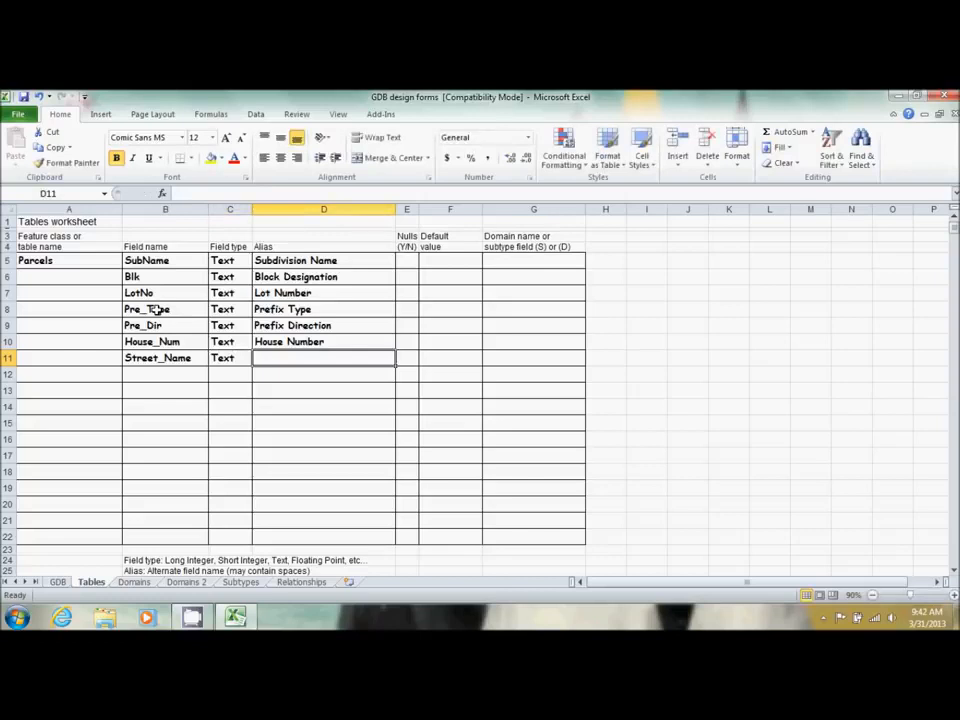
text(S)
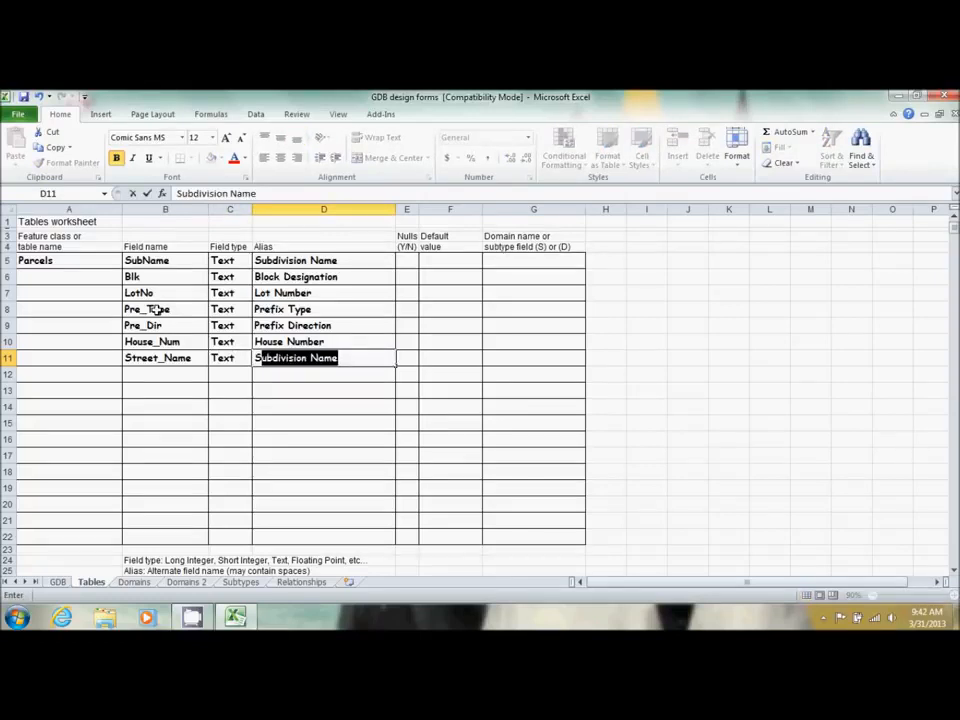
text(tr)
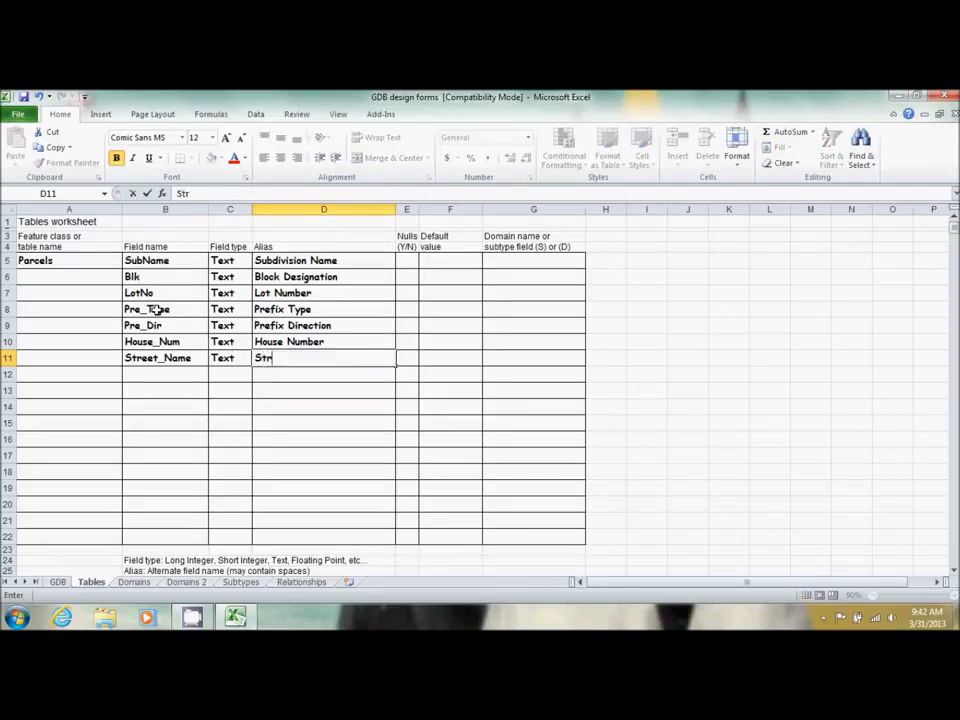
text(eet Name)
key(Return)
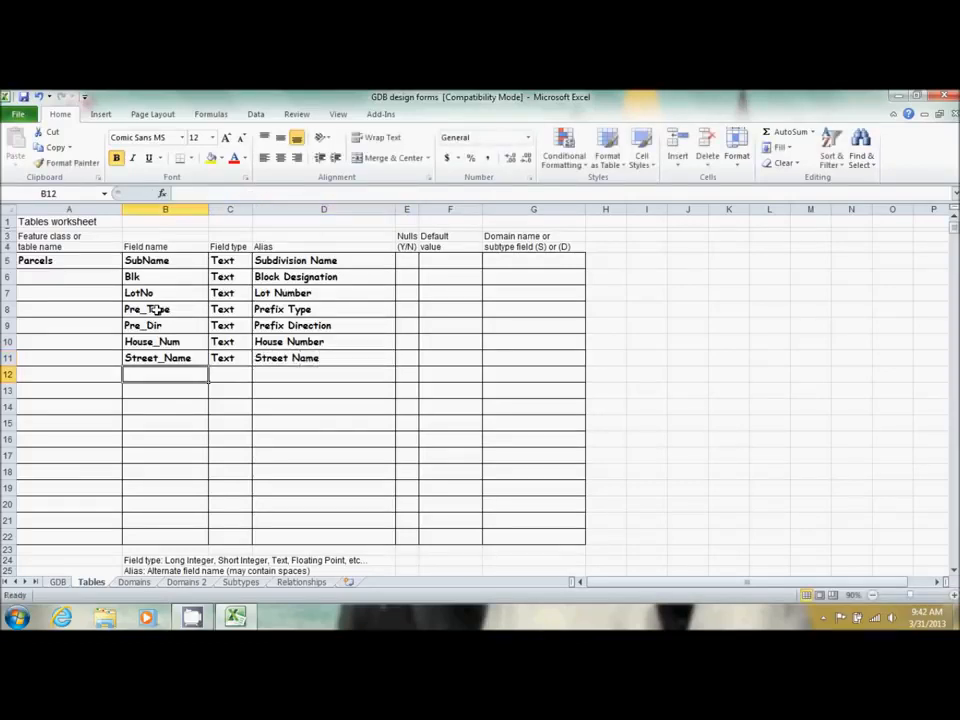
Step: Add the Parcels field Street_Type in row 12 with field type Text and alias Street Type
text(Street)
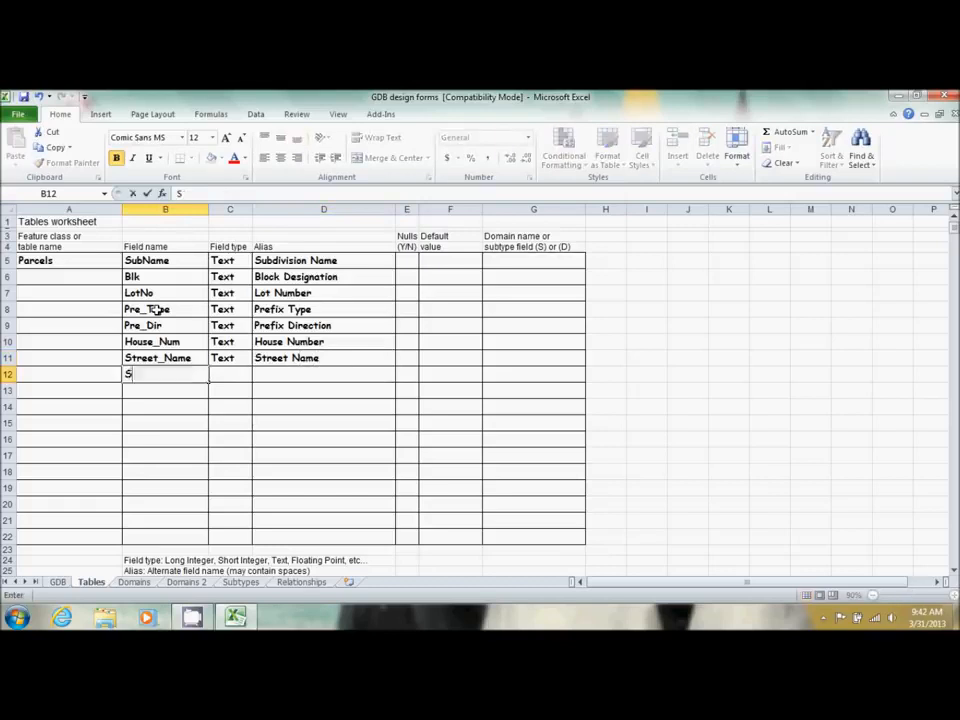
text(Type)
key(Tab)
text(Text)
key(Tab)
text(Str)
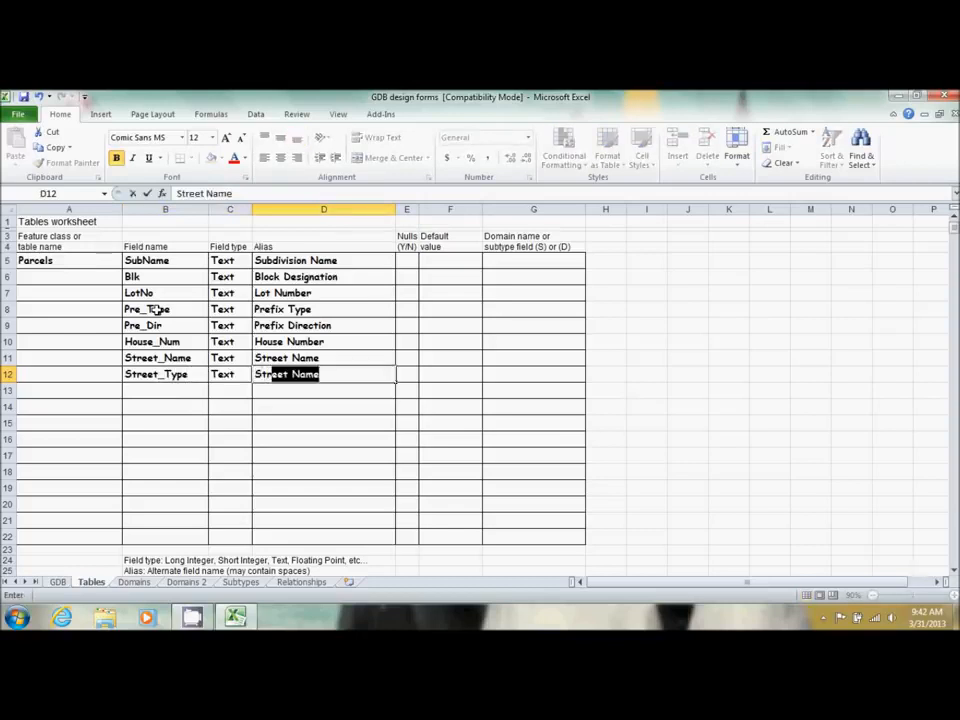
text(eet T)
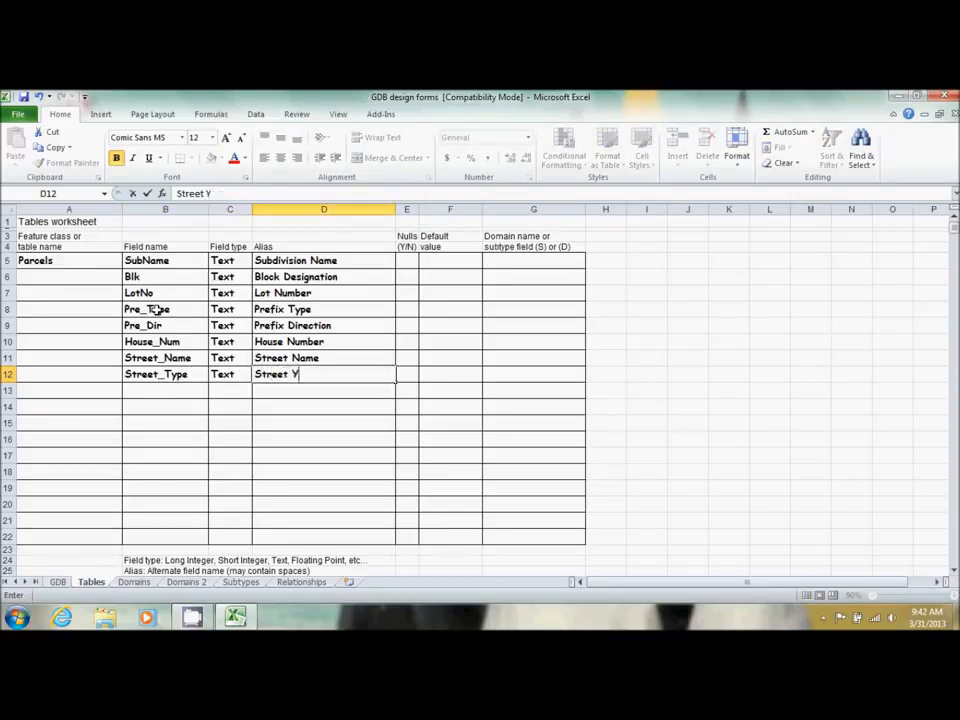
text(ype)
key(Return)
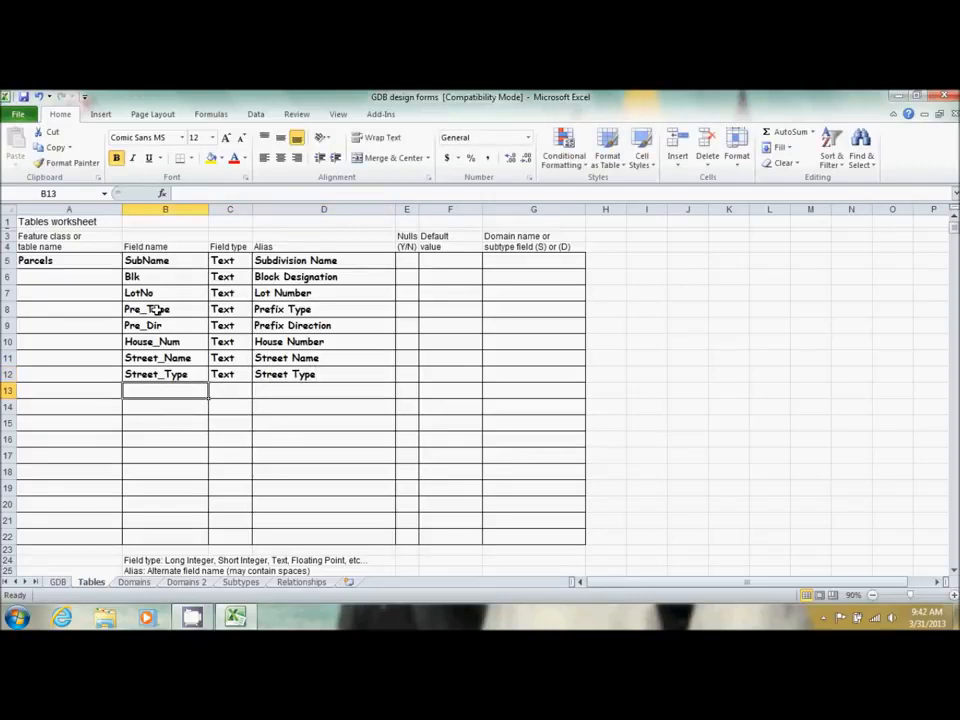
Step: Add the Parcels field Suffix_Dir in row 13 with field type Text and alias Suffix Direction
text(Suffix)
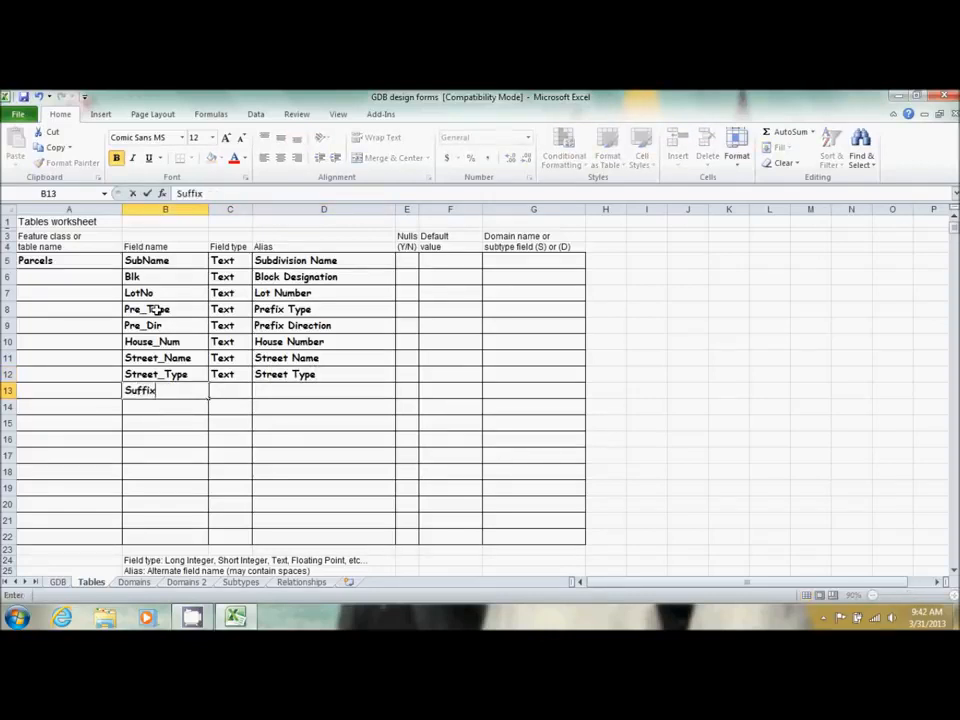
text(_Dir)
key(Tab)
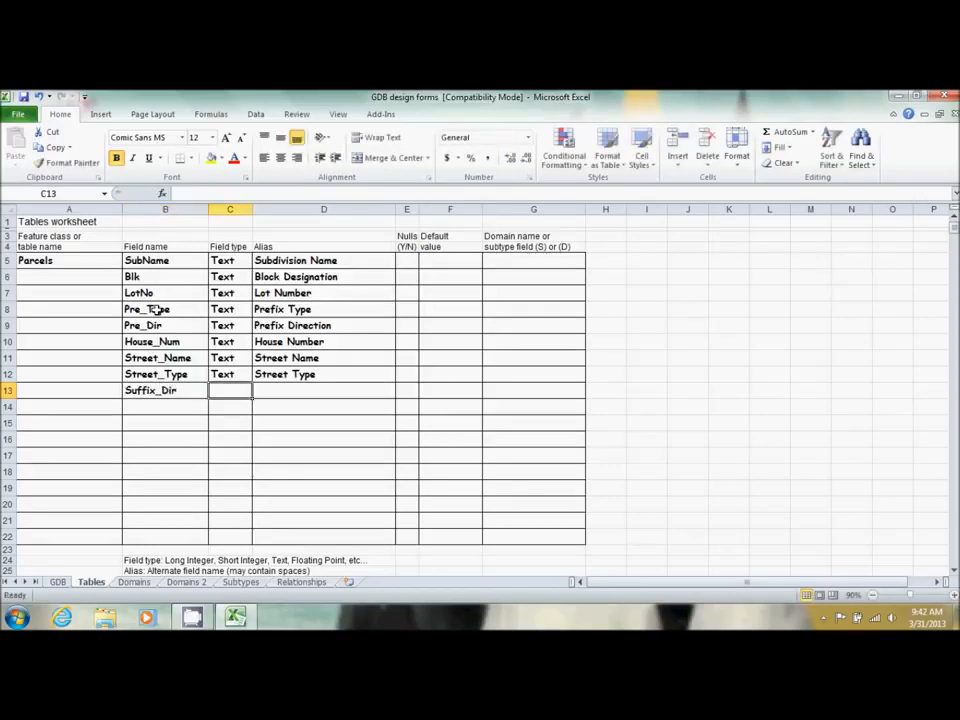
text(Text)
key(Tab)
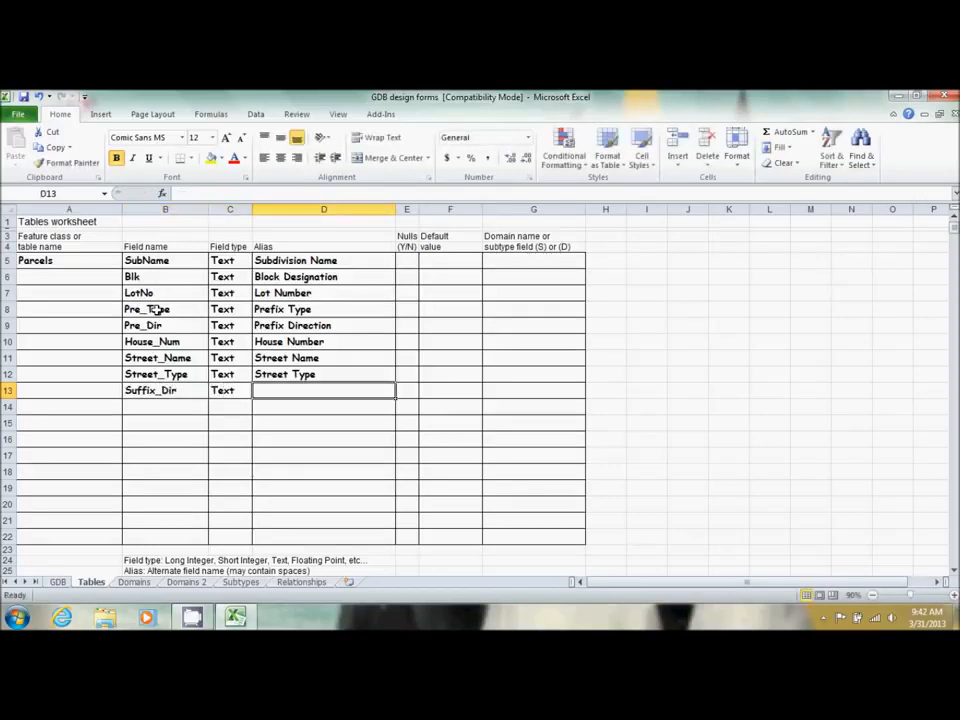
text(Suffix )
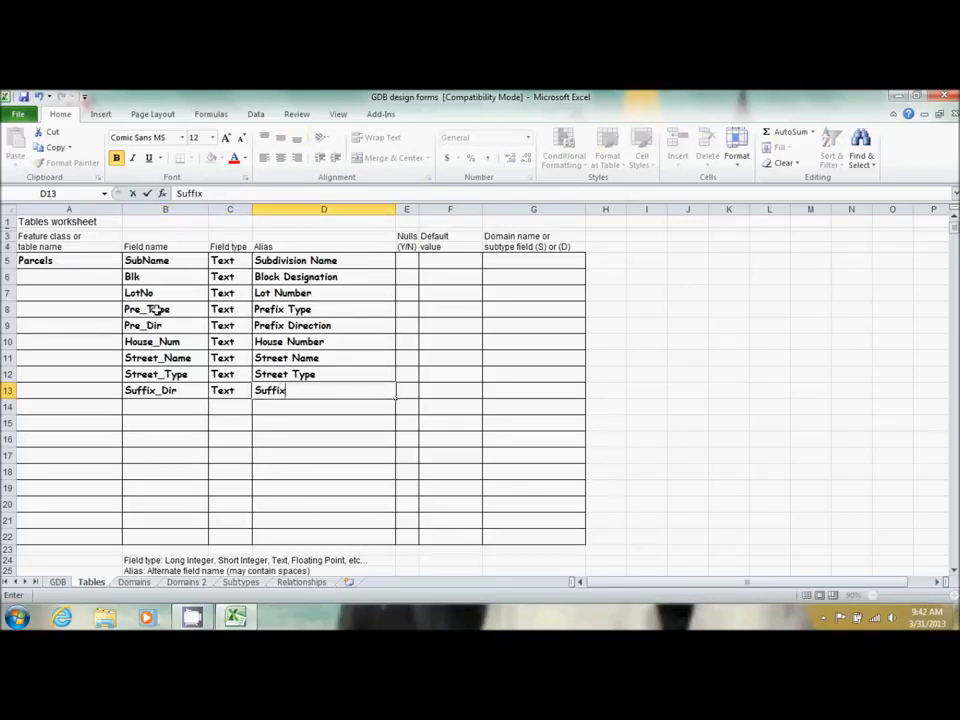
text(Direction)
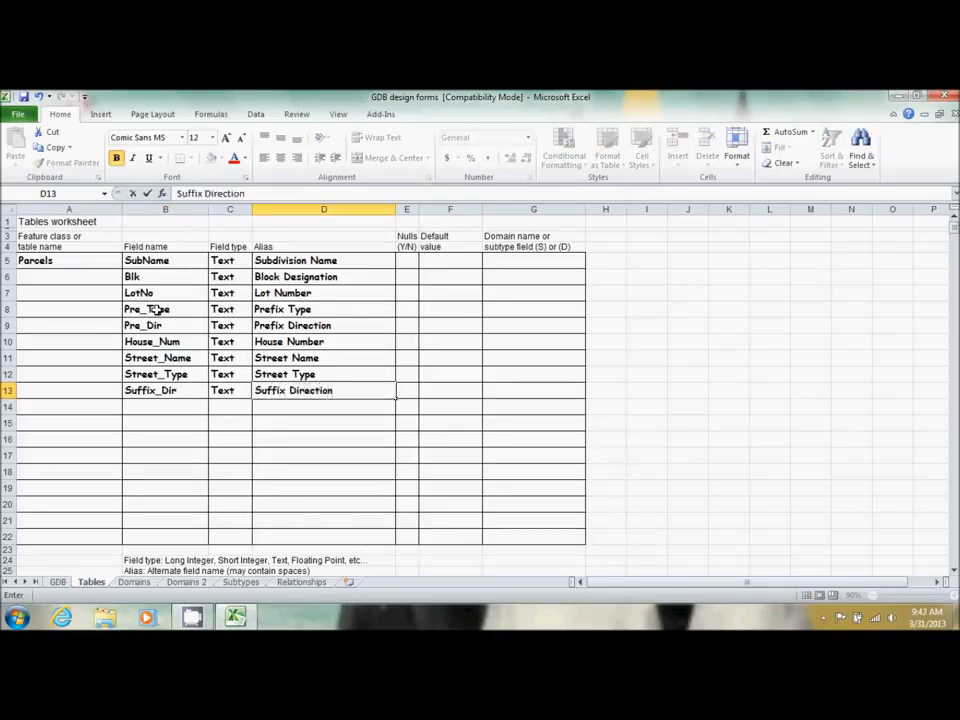
key(Return)
key(Left)
key(Left)
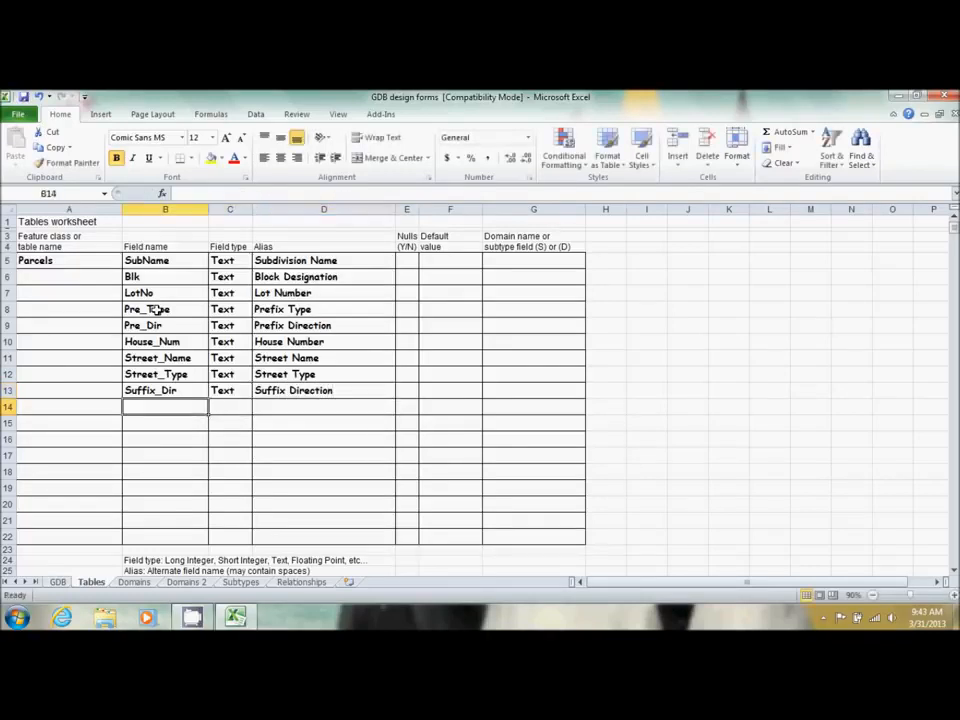
Step: Add the Parcels field ZIPCODE in row 14 with field type LI and alias ZIP Code
text(ZIP)
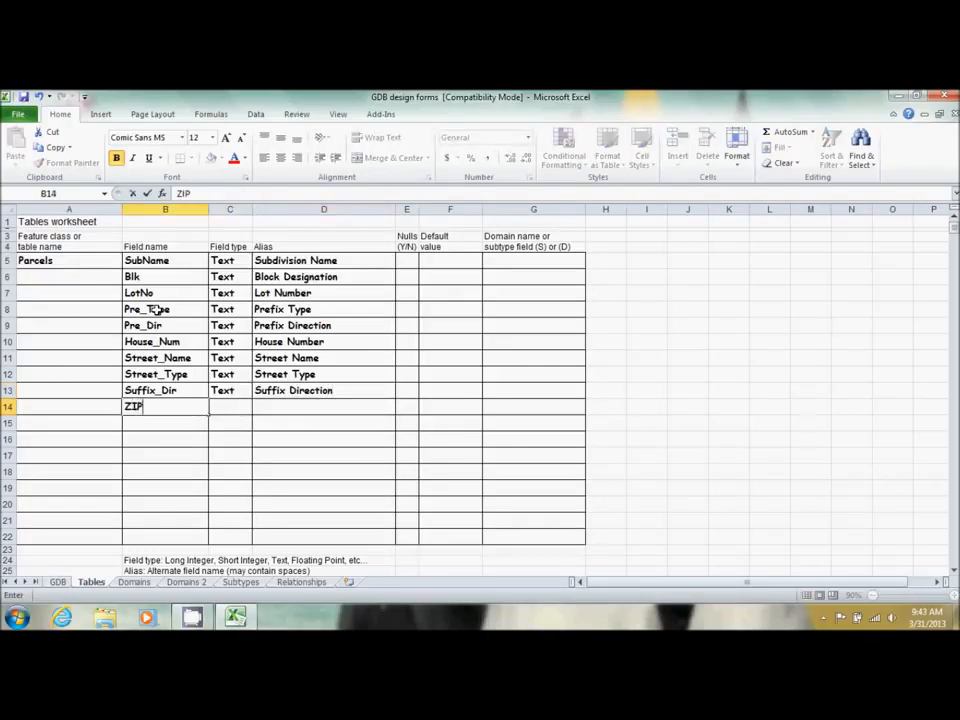
text(CODE)
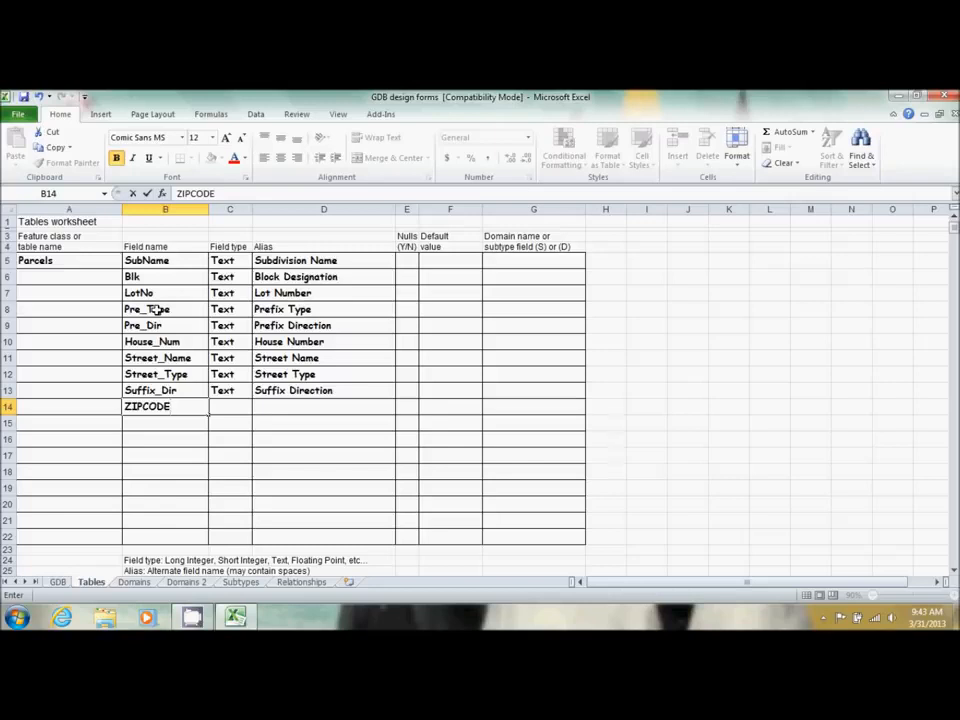
key(Tab)
text(LI)
key(Tab)
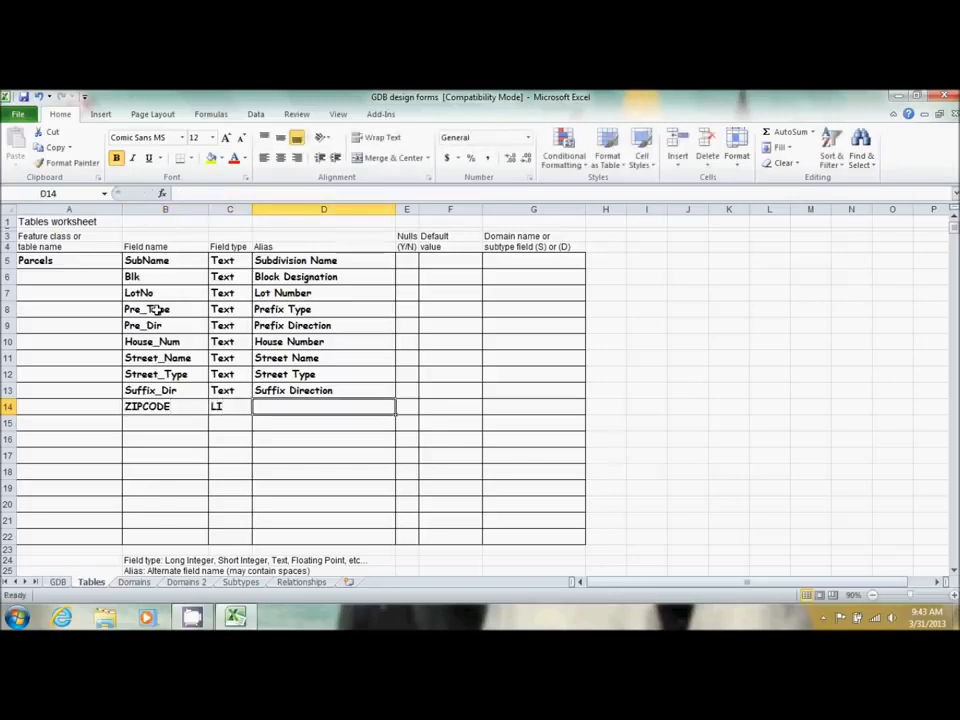
text(ZIP COd)
key(BackSpace)
key(BackSpace)
text(ode)
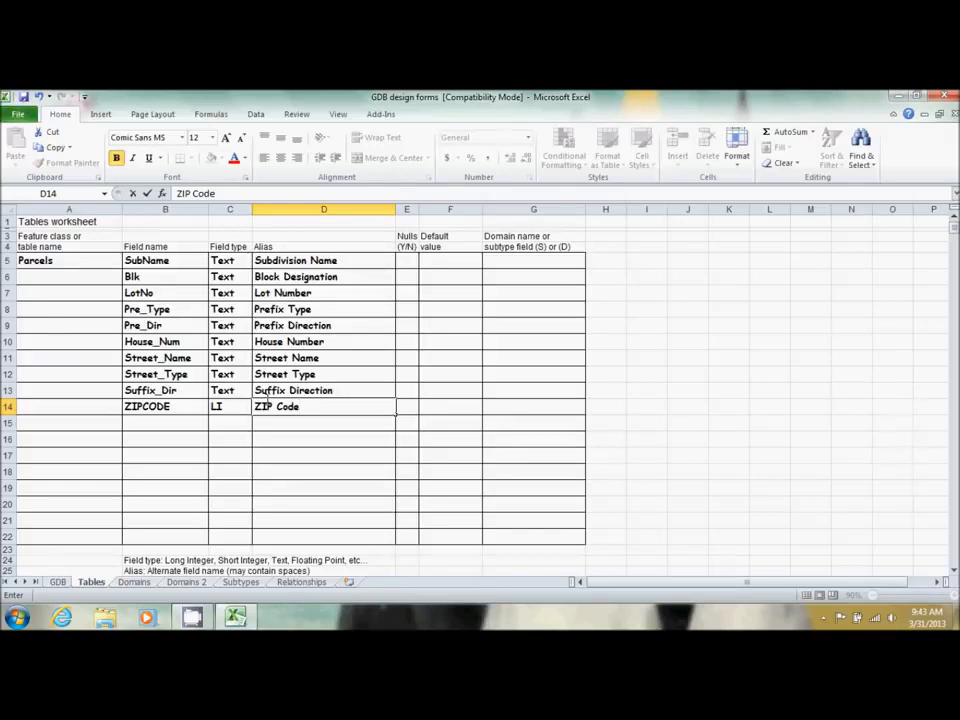
key(Return)
key(Left)
key(Left)
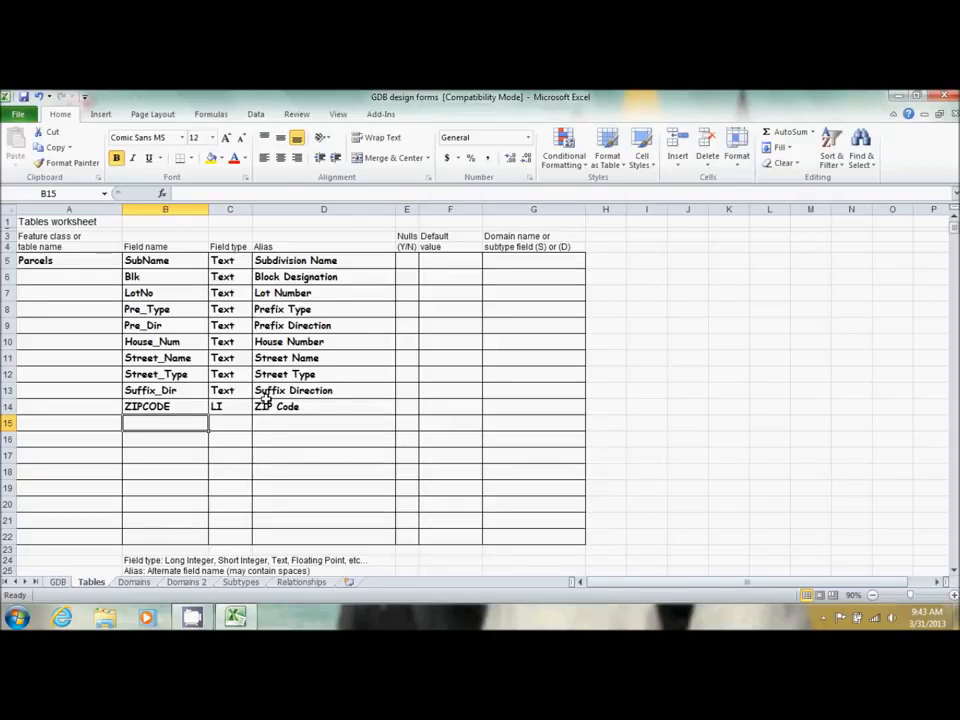
Step: Add the Parcels field UseCode in row 15 with field type Text and alias Land Use Code
text(UseCode)
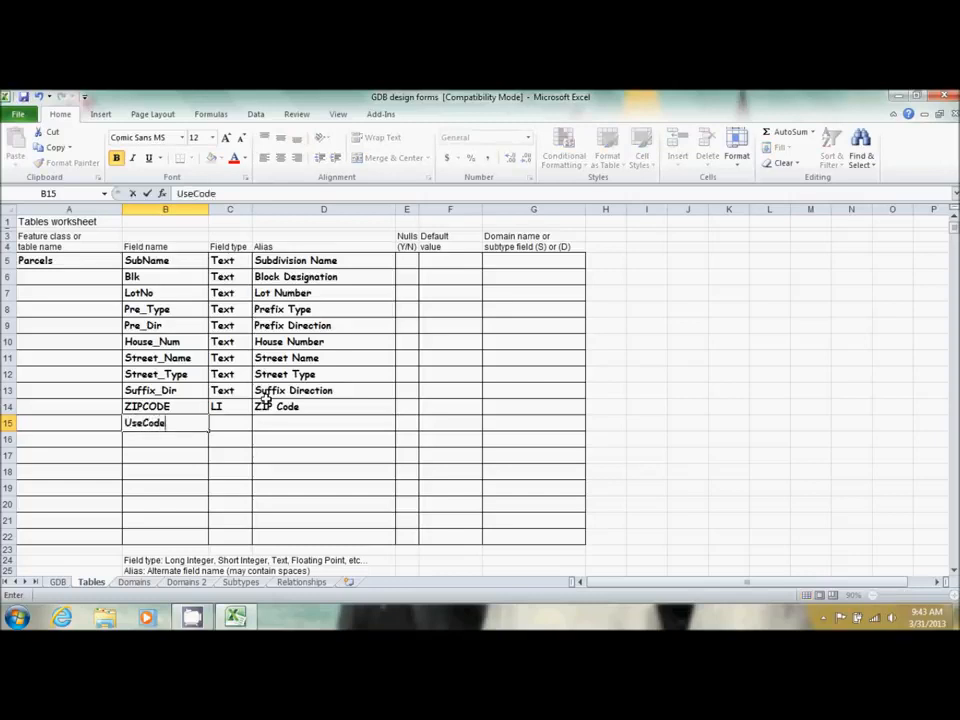
key(Tab)
text(T)
key(Tab)
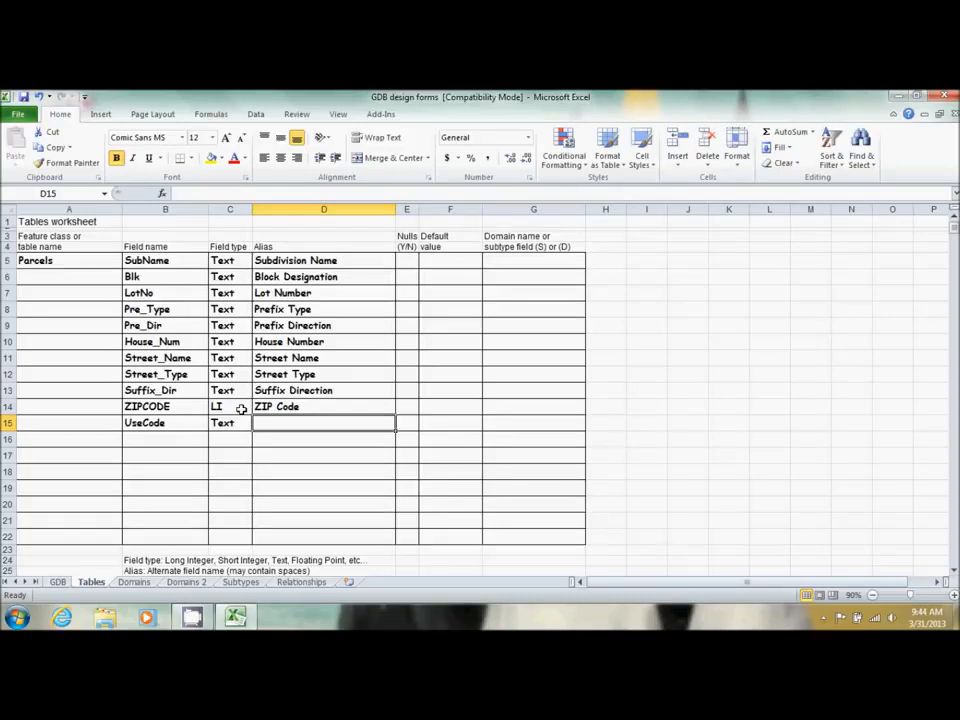
text(Land Use)
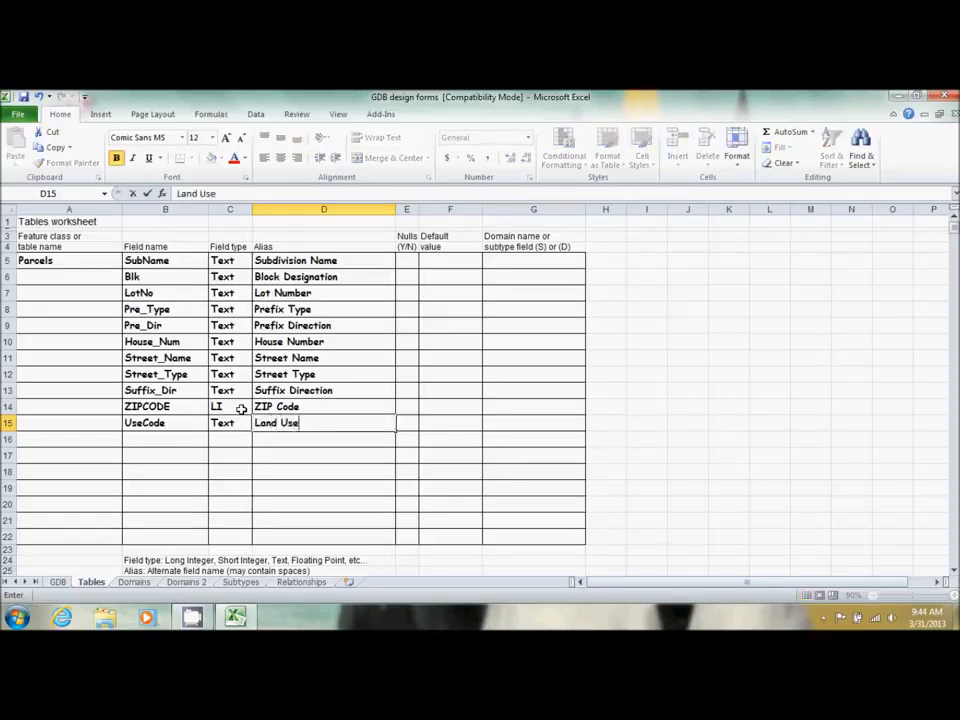
text(Code)
key(Return)
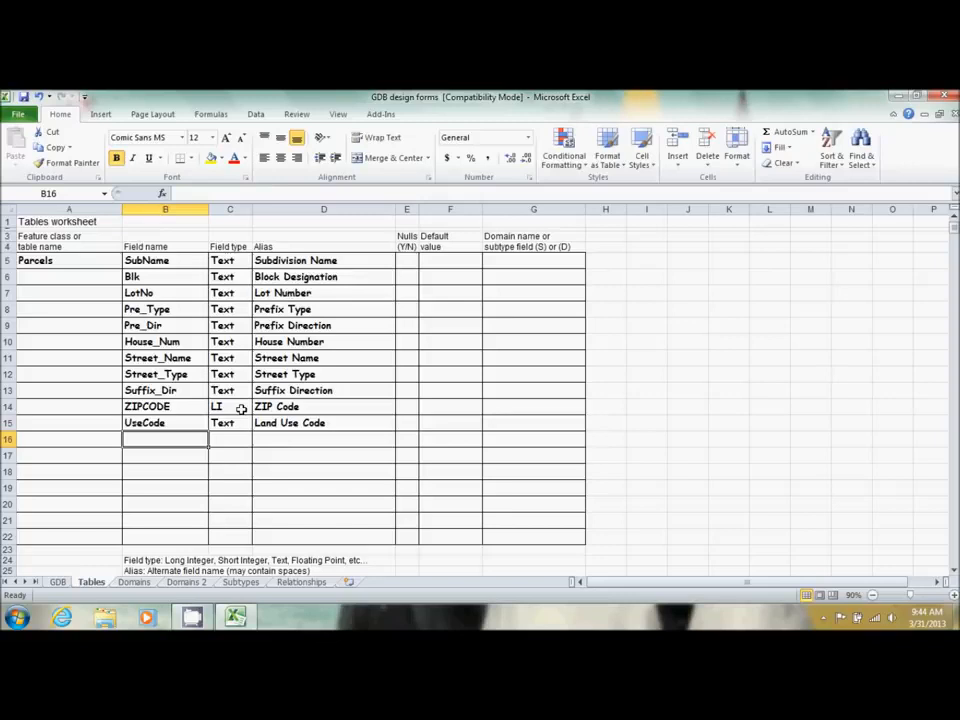
Step: Add the Parcels field Georeference in row 16 with field type Text and alias Georeference
text(Ger)
key(BackSpace)
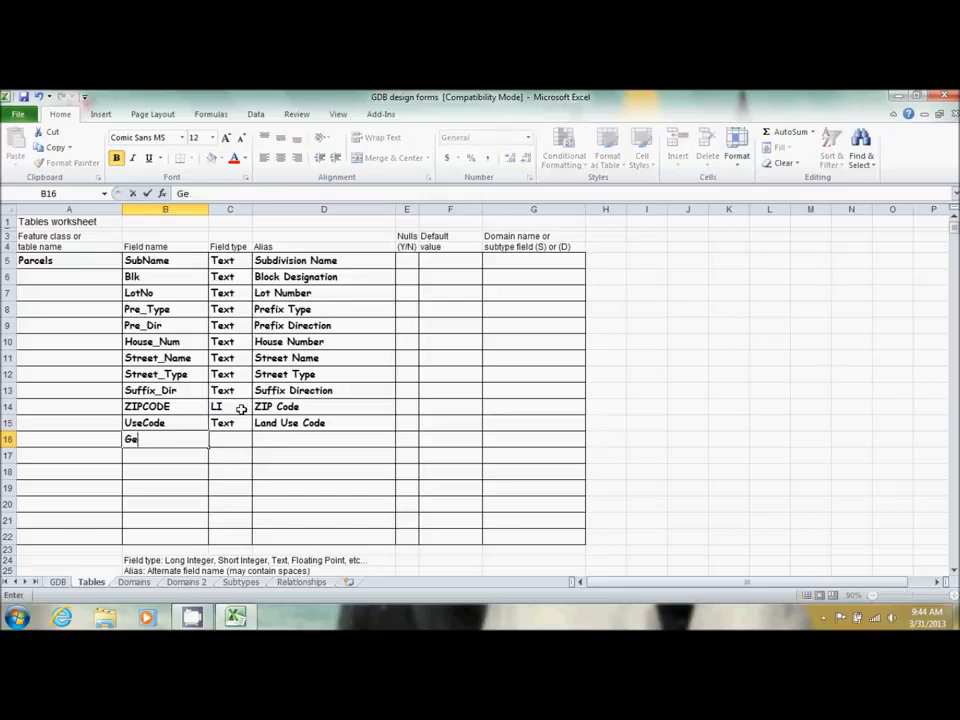
text(oreference)
key(Tab)
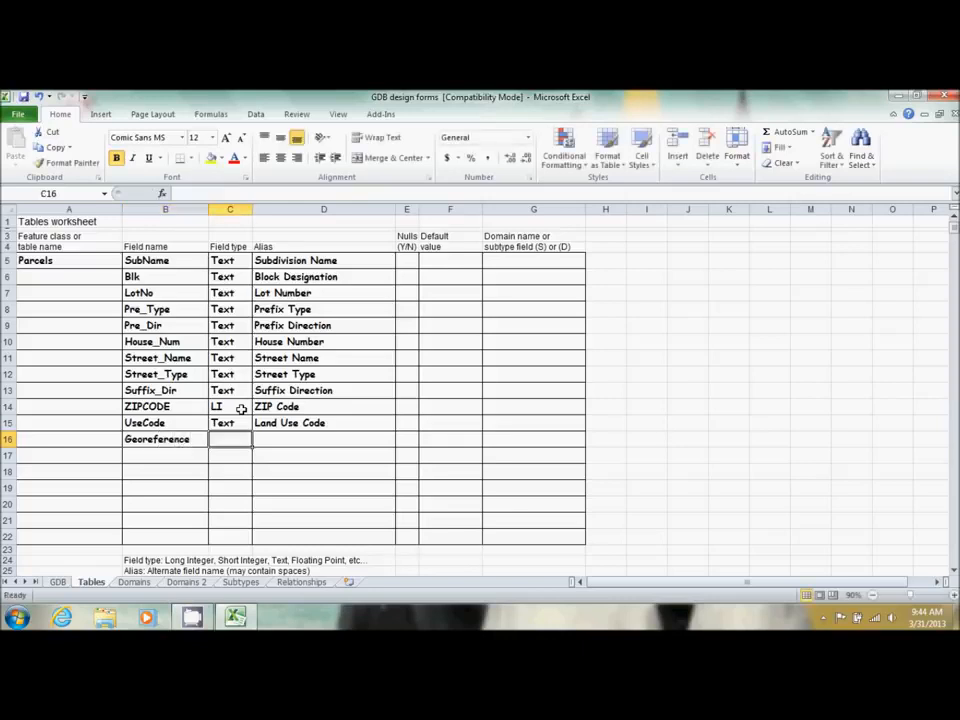
text(Text)
key(Tab)
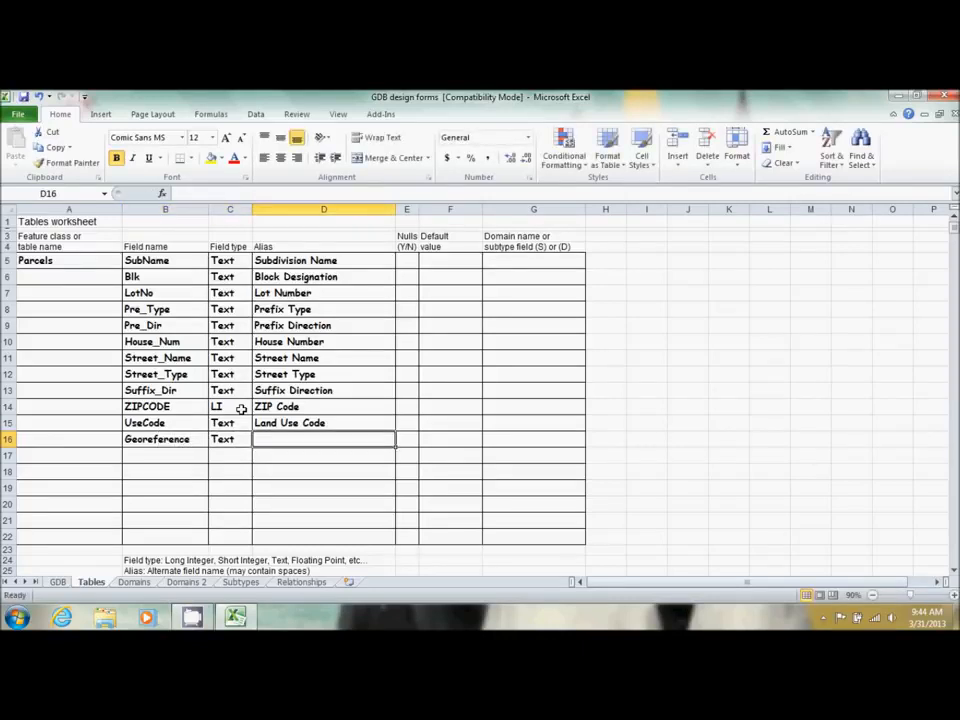
text(Fe)
key(BackSpace)
key(BackSpace)
text(G)
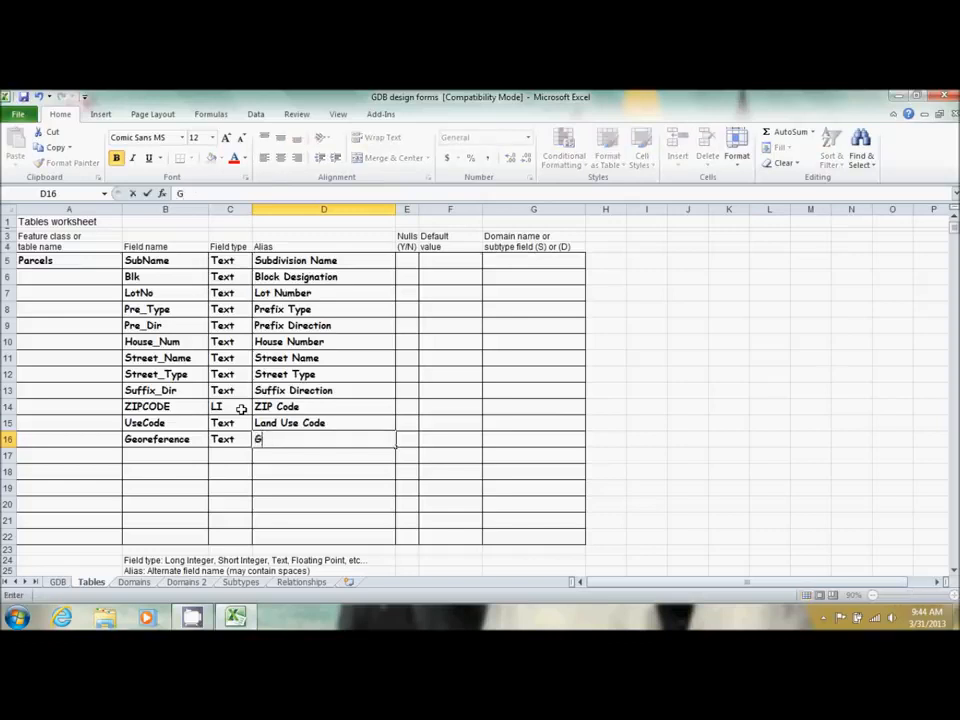
text(eoreference)
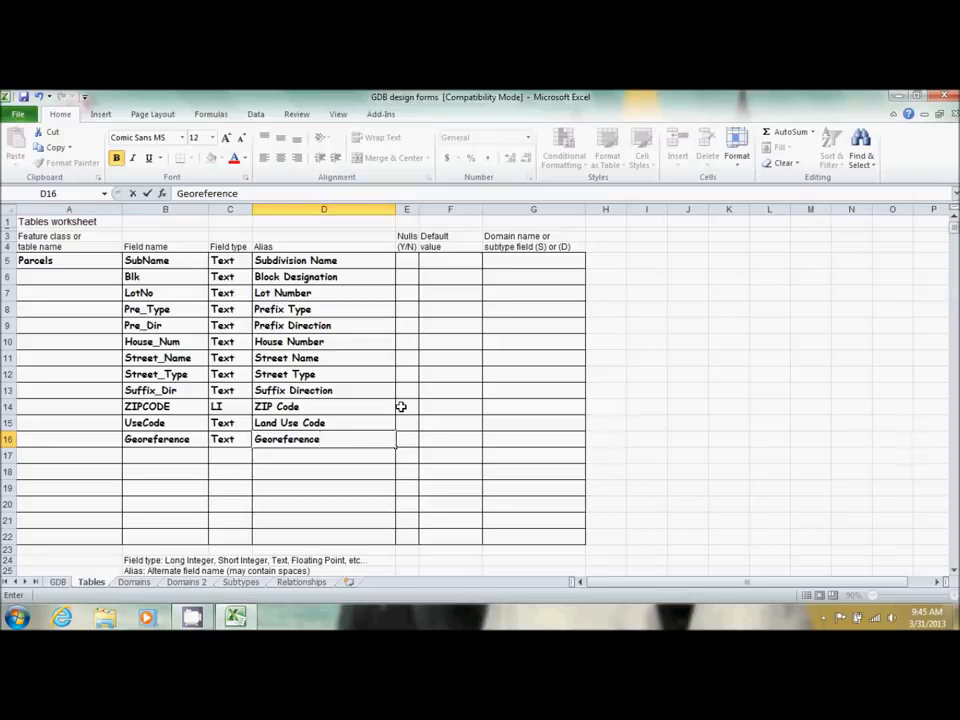
Step: Set the Nulls value to Y for the Pre_Type, Pre_Dir and Suffix_Dir fields
click(407, 260)
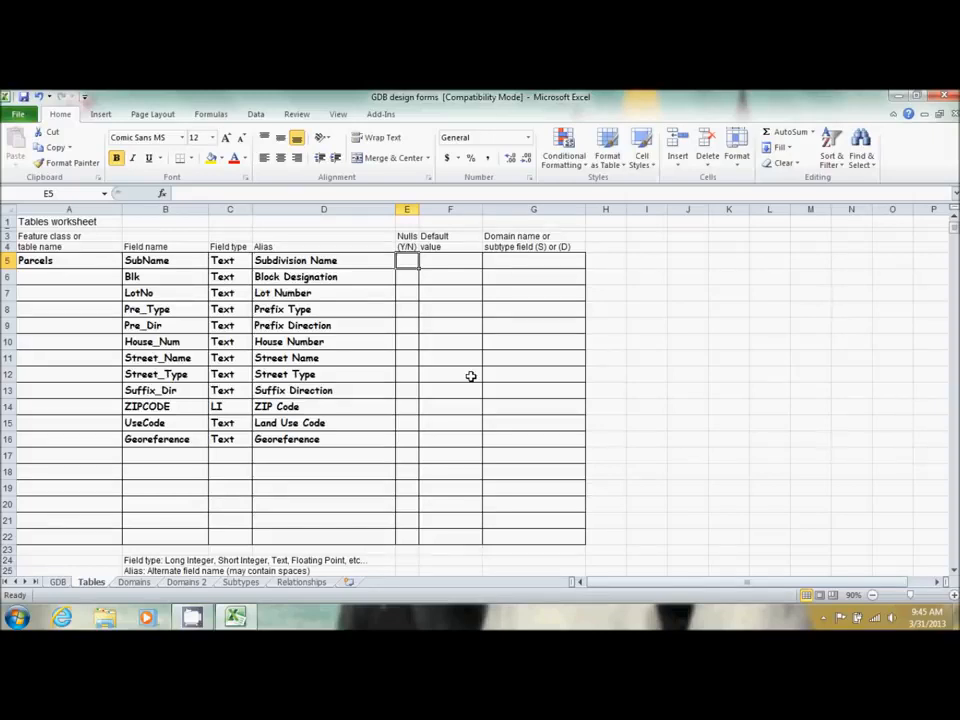
key(Down)
key(Down)
key(Down)
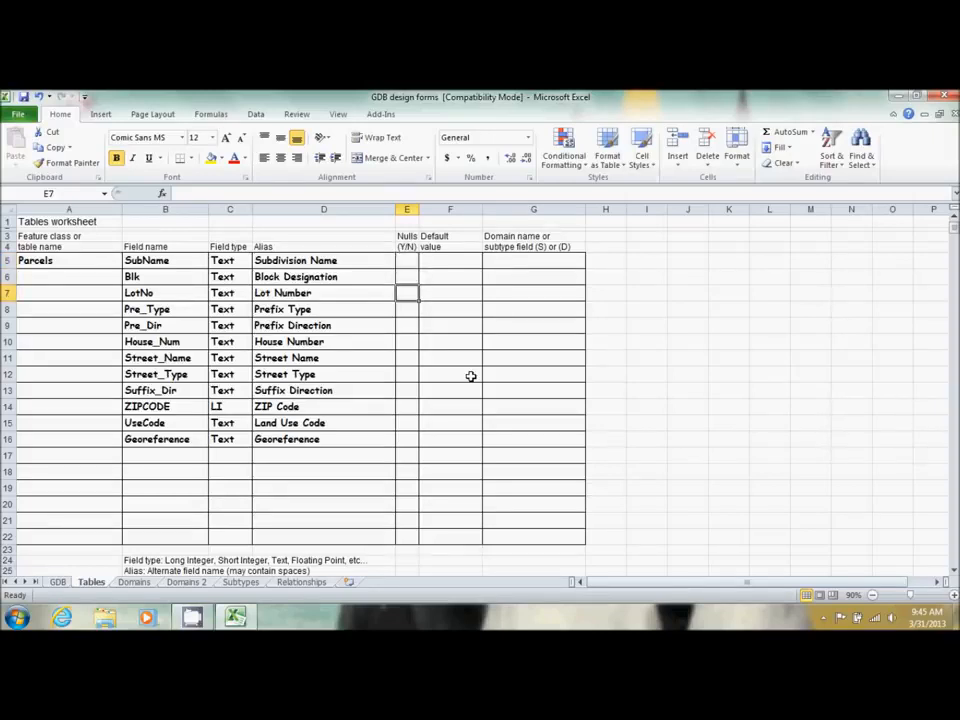
text(Y)
key(Return)
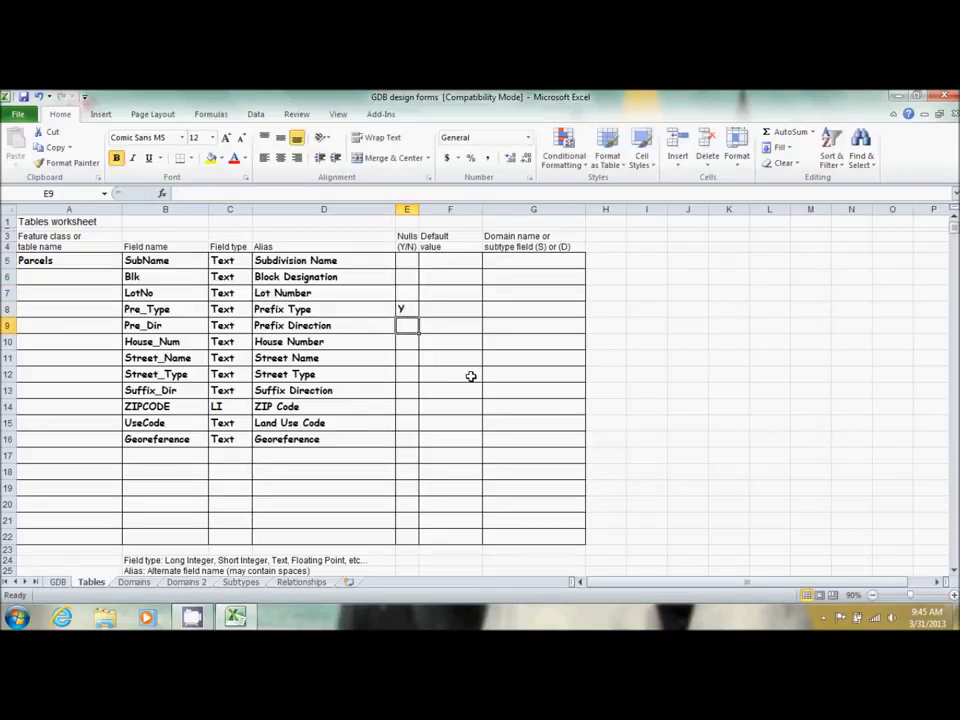
text(Y)
key(Return)
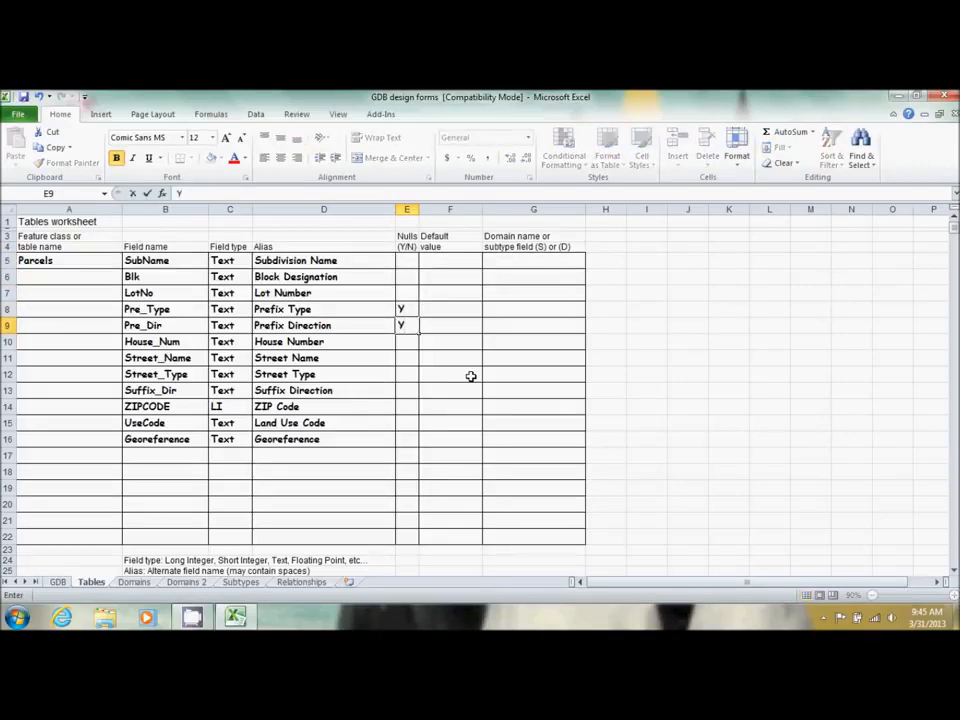
key(Down)
key(Down)
key(Down)
text(Y)
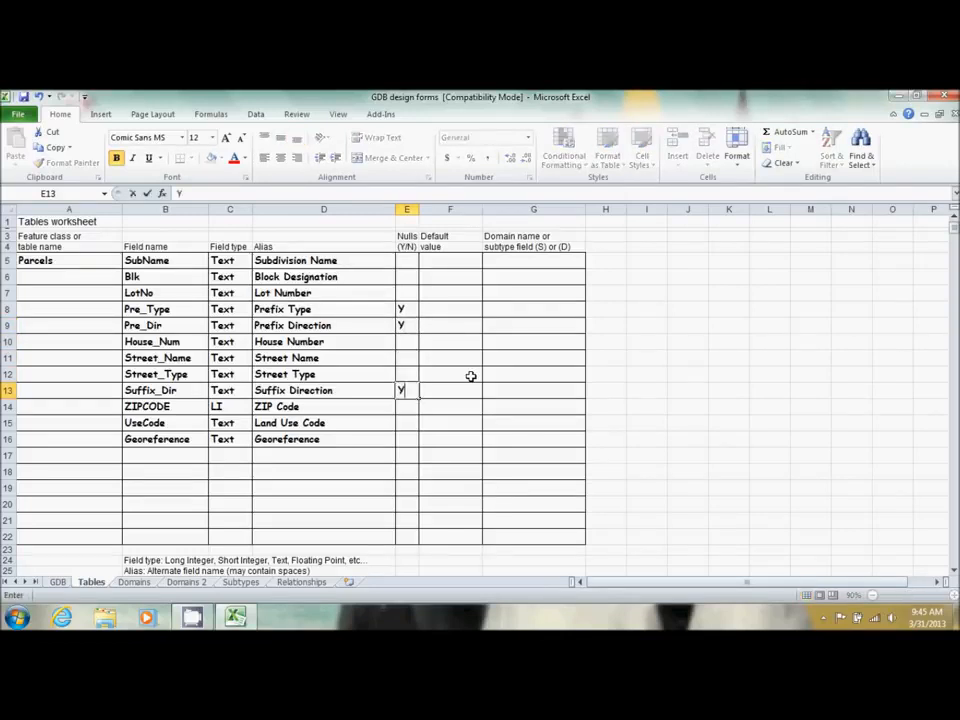
Step: Set the Nulls value to N for the SubName, Blk and LotNo fields
key(Up)
key(Up)
key(Up)
key(Up)
key(Up)
key(Up)
key(Up)
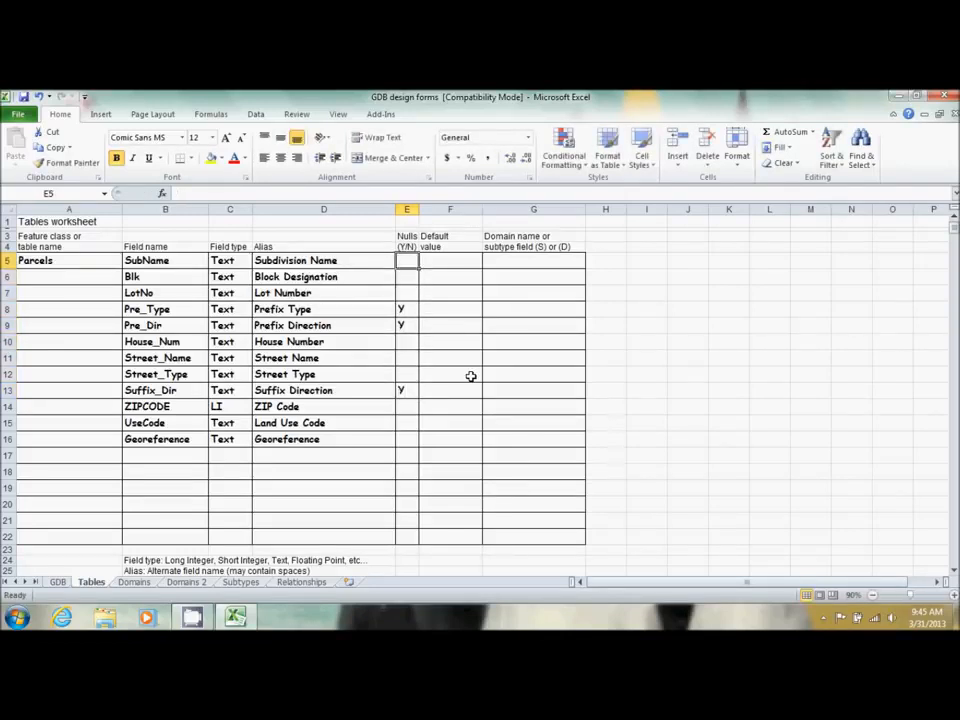
text(N)
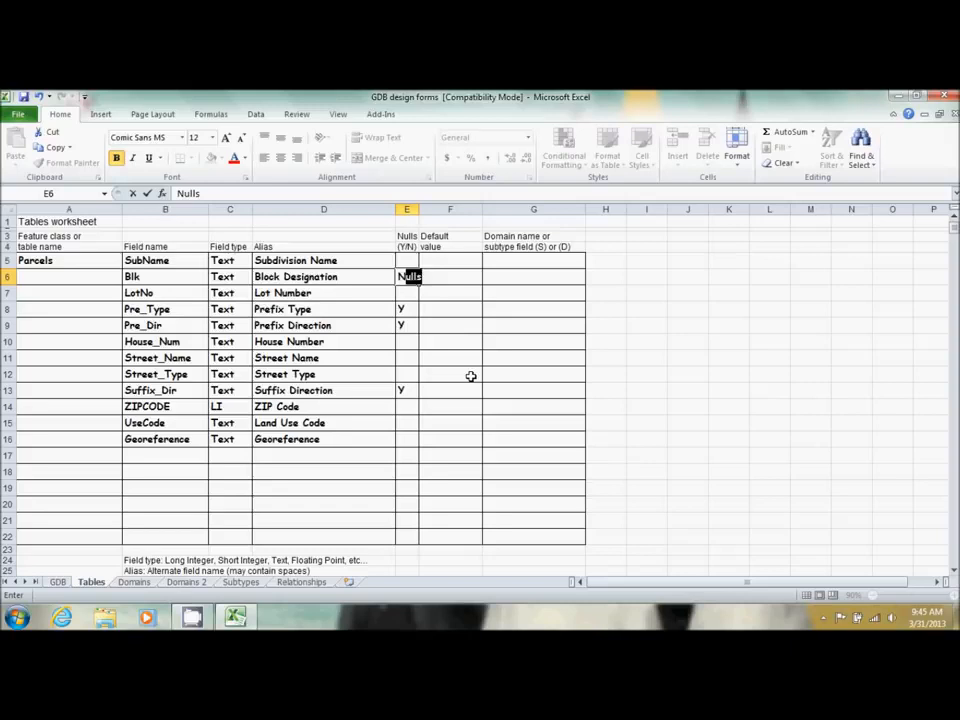
key(Delete)
key(Up)
text(N)
key(Down)
key(Down)
text(N)
Step: Set the Nulls value to N for House_Num, Street_Name, Street_Type, ZIPCODE, UseCode and Georeference
key(Down)
key(Down)
key(Down)
text(N)
key(Down)
text(N)
key(Down)
text(N)
key(Down)
key(Down)
text(N)
key(Down)
text(N)
key(Down)
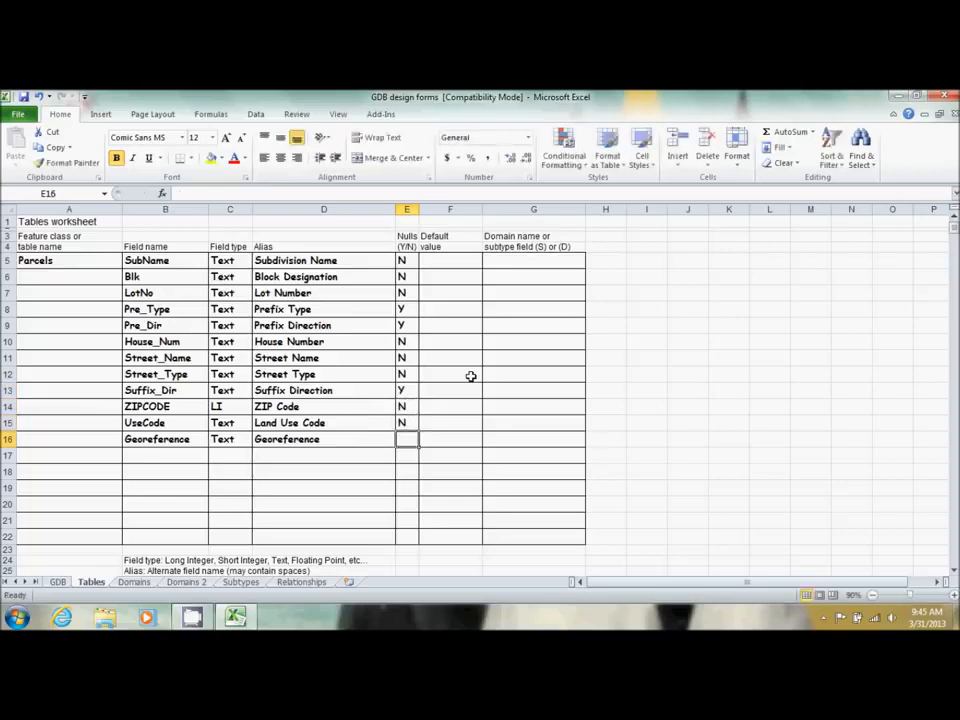
text(N)
key(Down)
Step: Assign the domain (D) ParcelUseCodes to the UseCode field in row 15
key(Right)
key(Up)
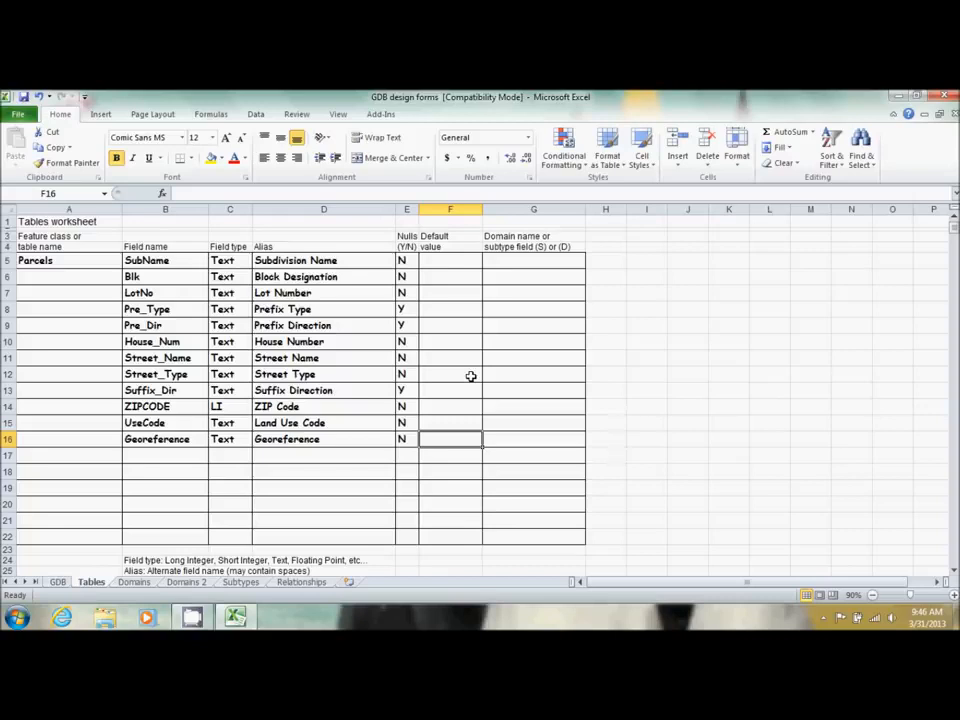
key(Up)
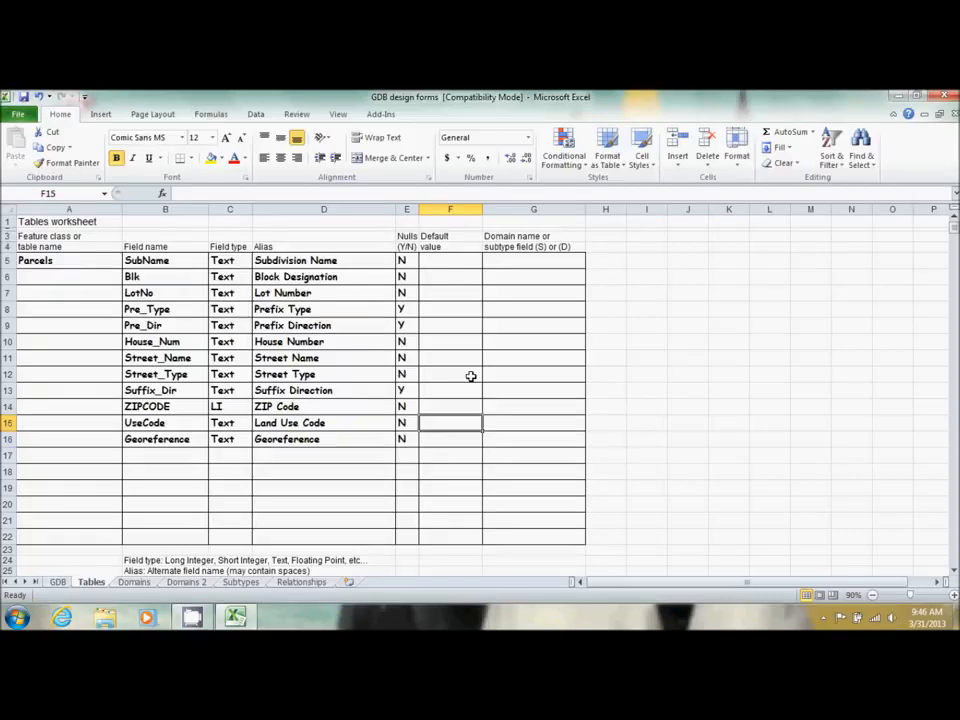
key(Right)
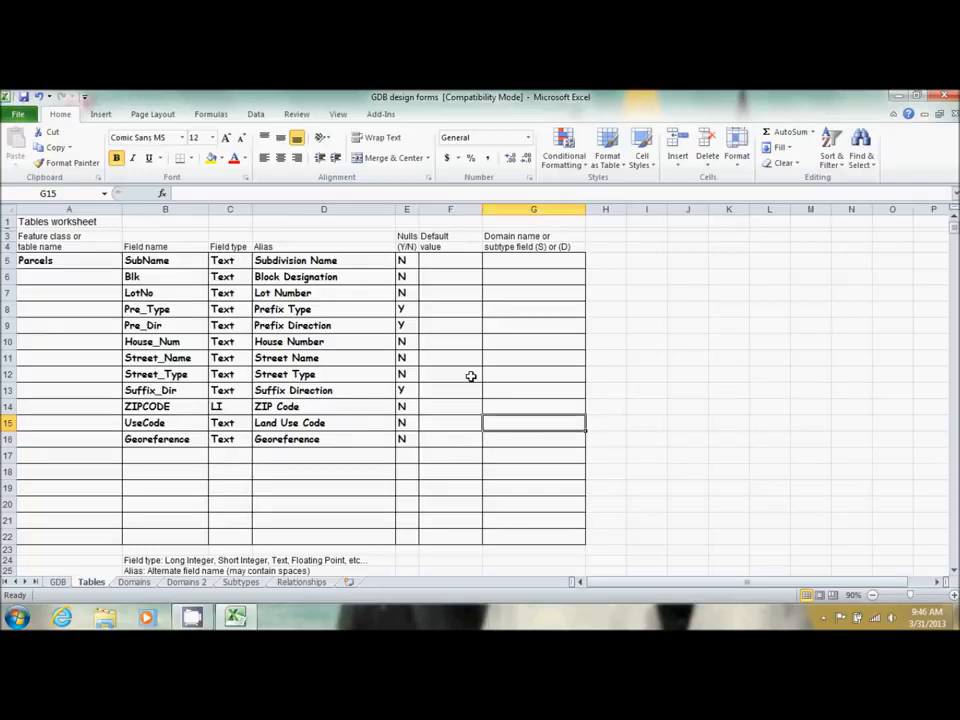
text(()
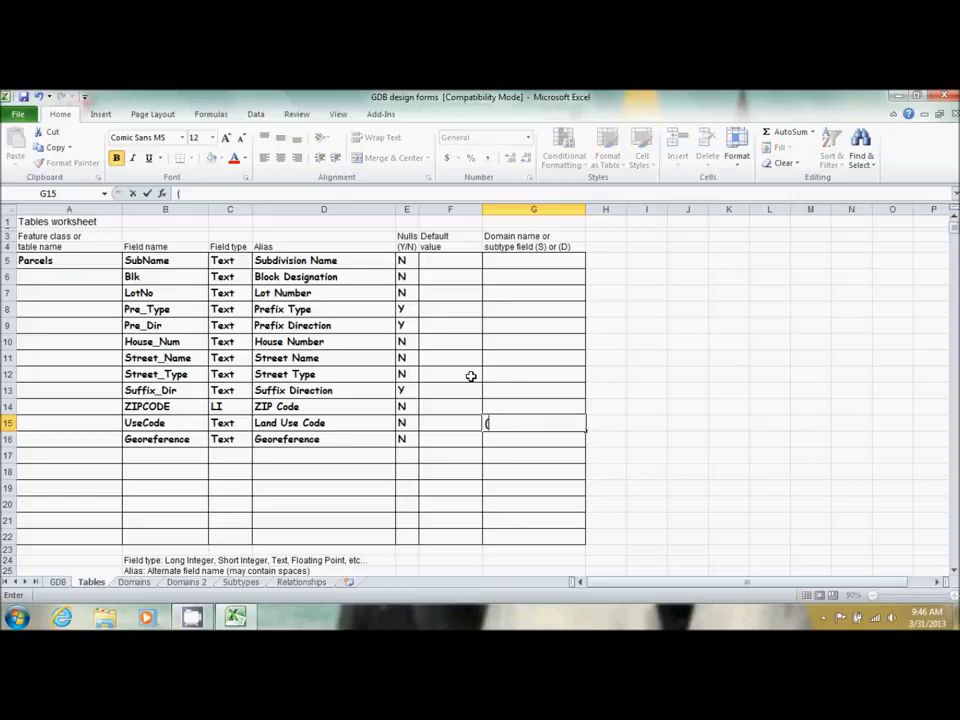
text(D) ParcelUse)
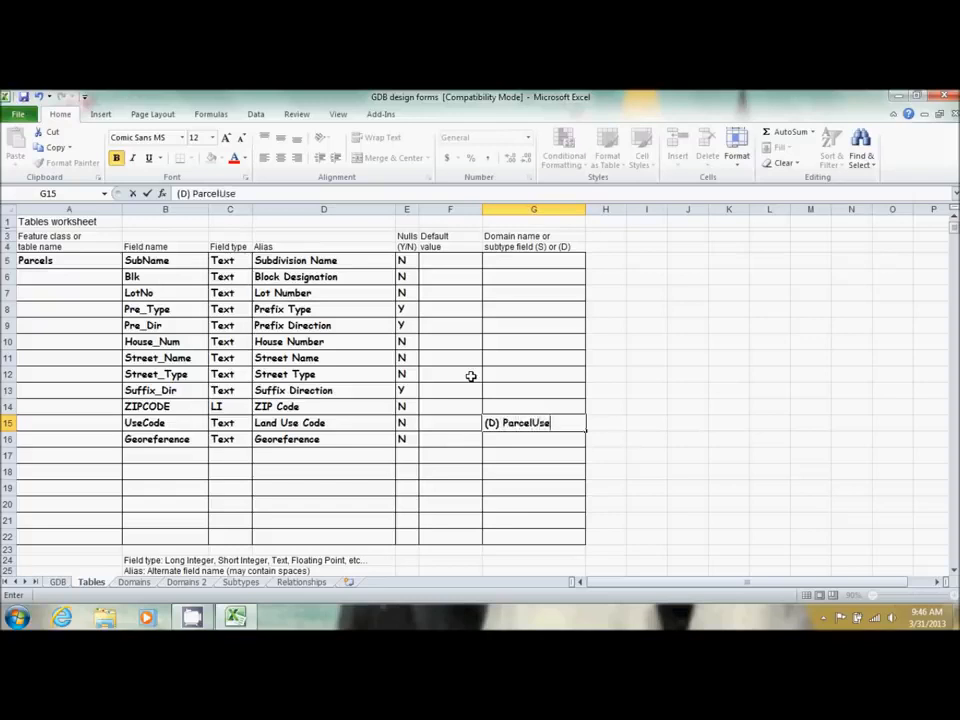
text(Codes)
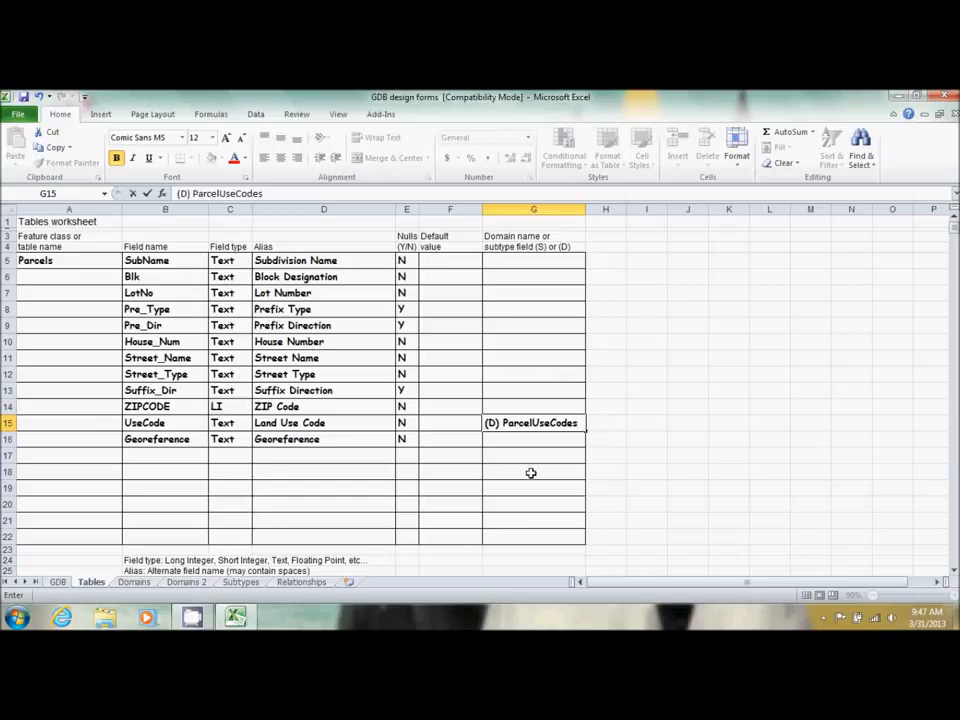
Step: In the Domains worksheet, enter ParcelUseCodes as the domain name in row 4
click(139, 588)
click(71, 258)
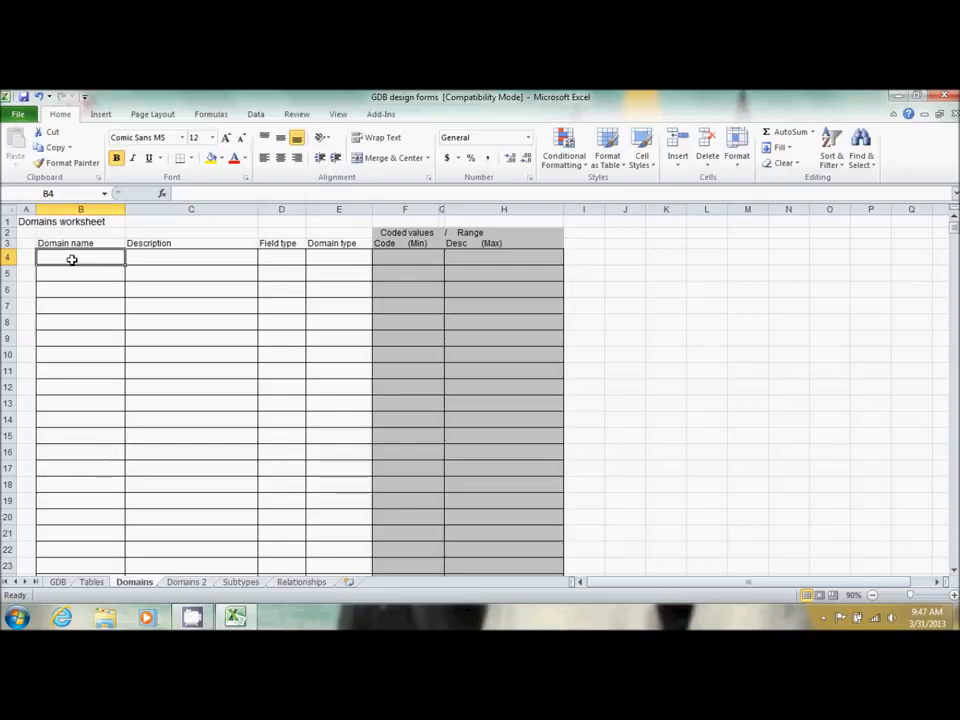
text(Par)
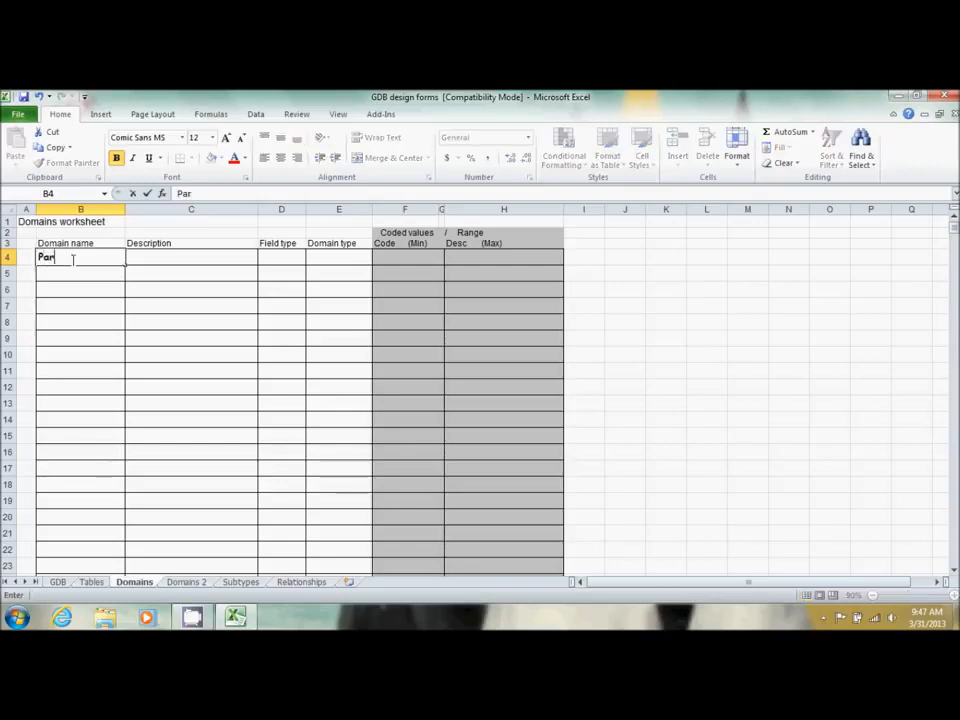
text(celU)
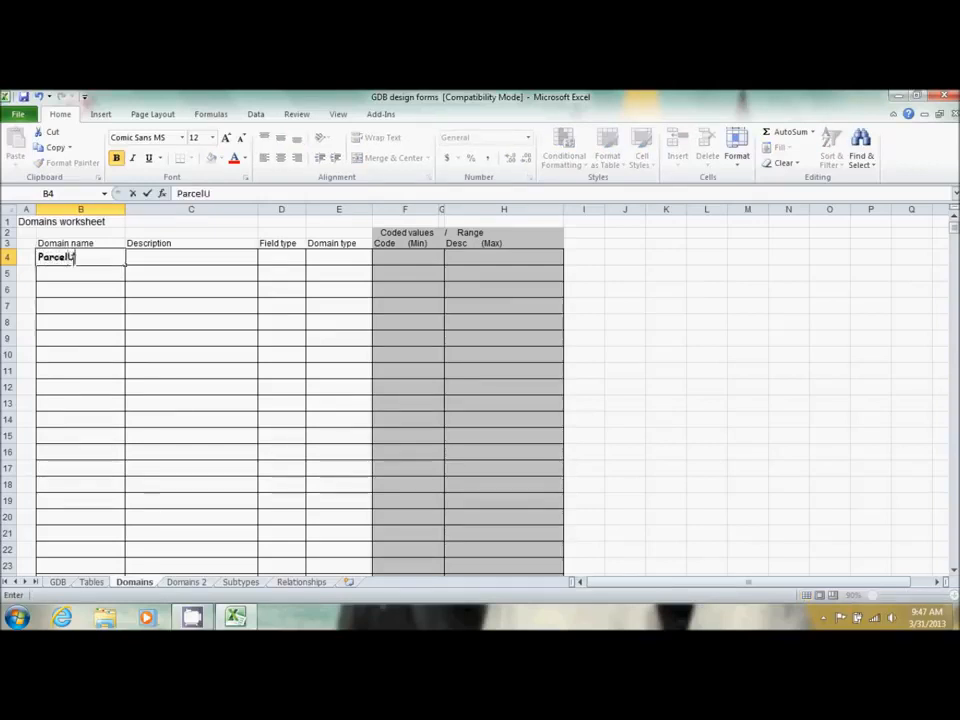
text(seCodes)
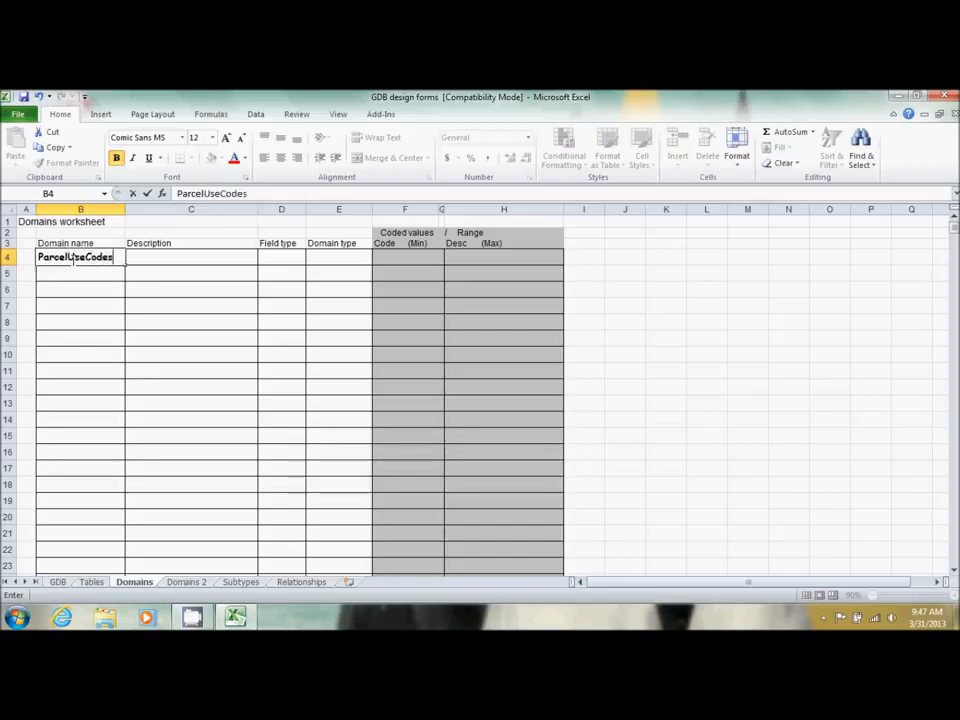
key(Tab)
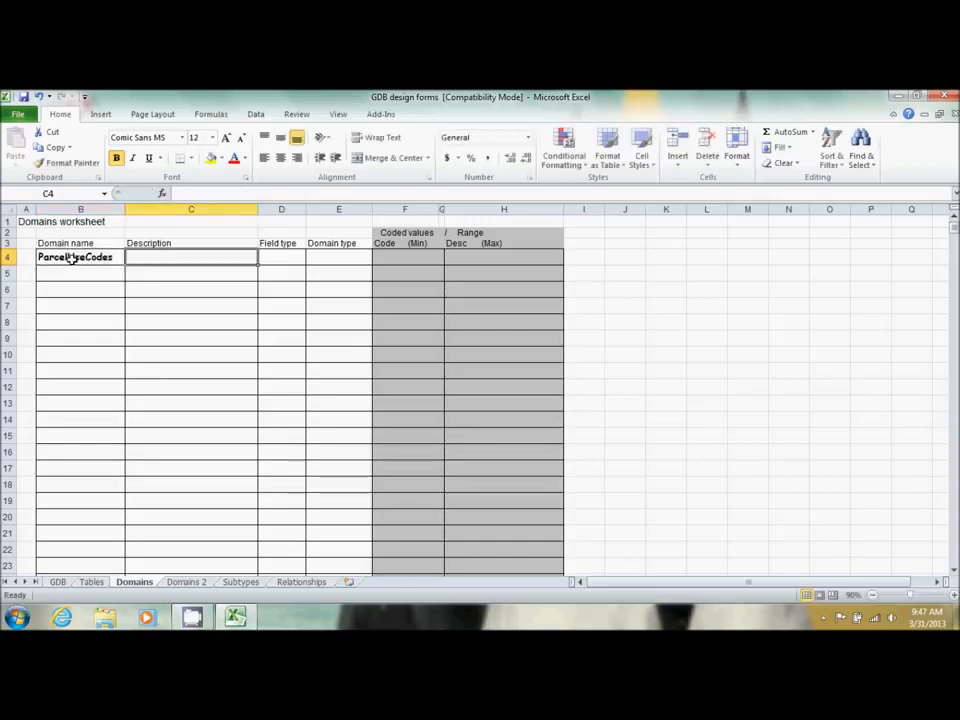
Step: Describe the ParcelUseCodes domain as "Use Codes for Parcels"
text(Use CO)
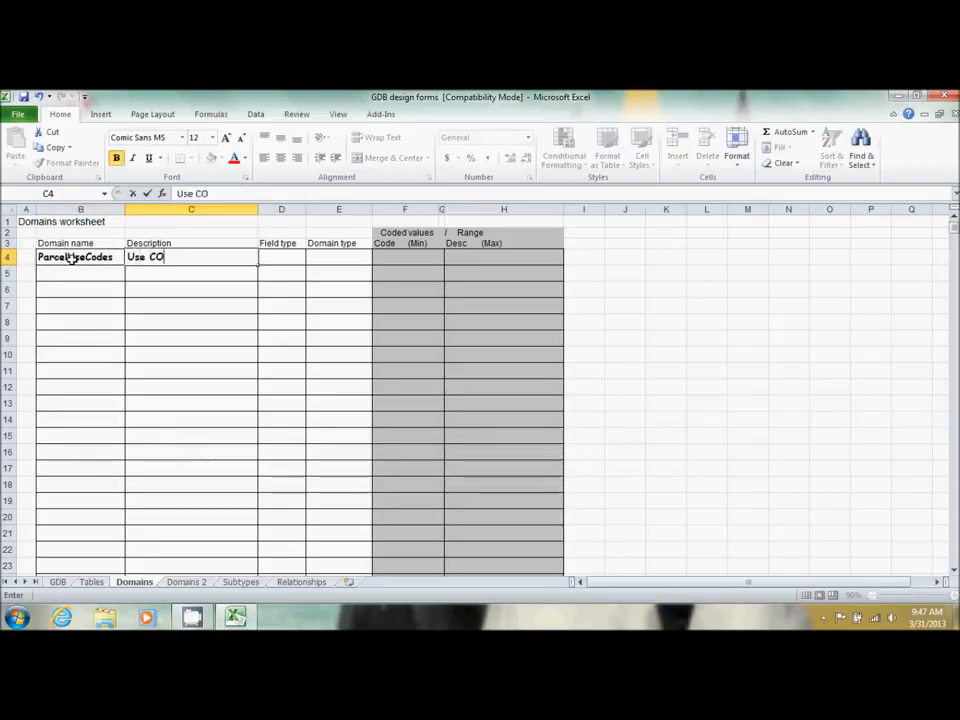
key(BackSpace)
text(odes for )
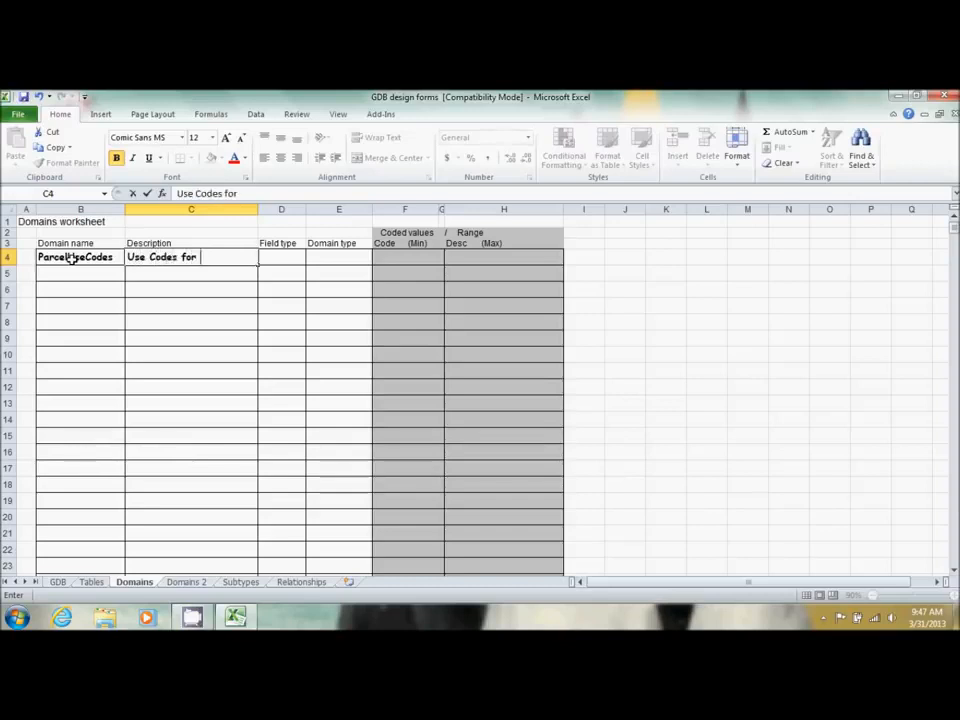
text(Parcels)
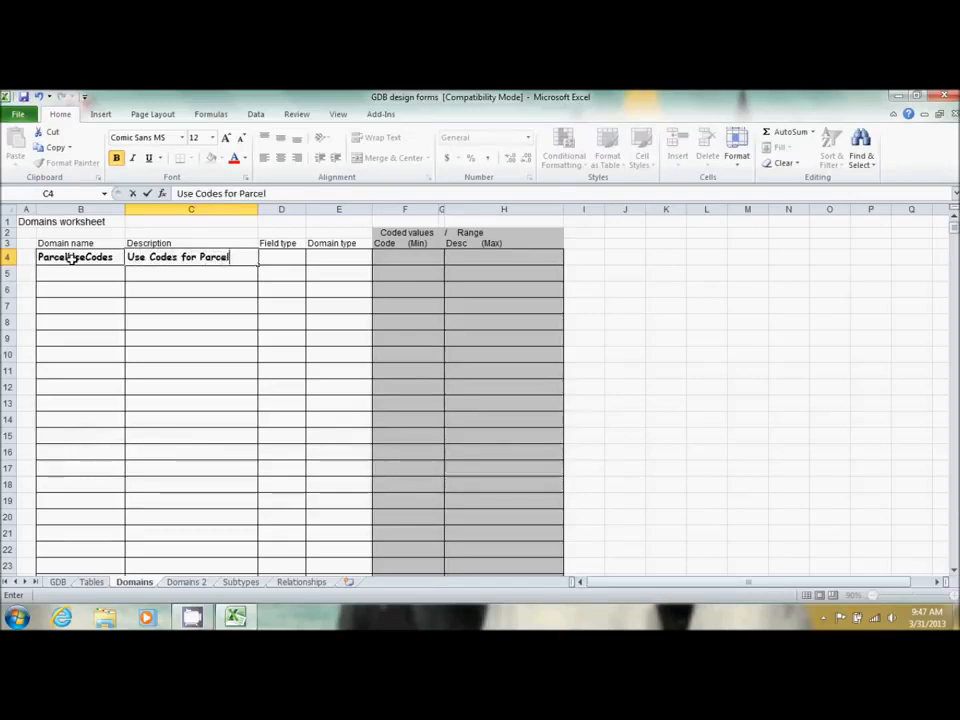
key(Tab)
Step: Set the ParcelUseCodes field type to Text and its domain type to Coded value
text(Text)
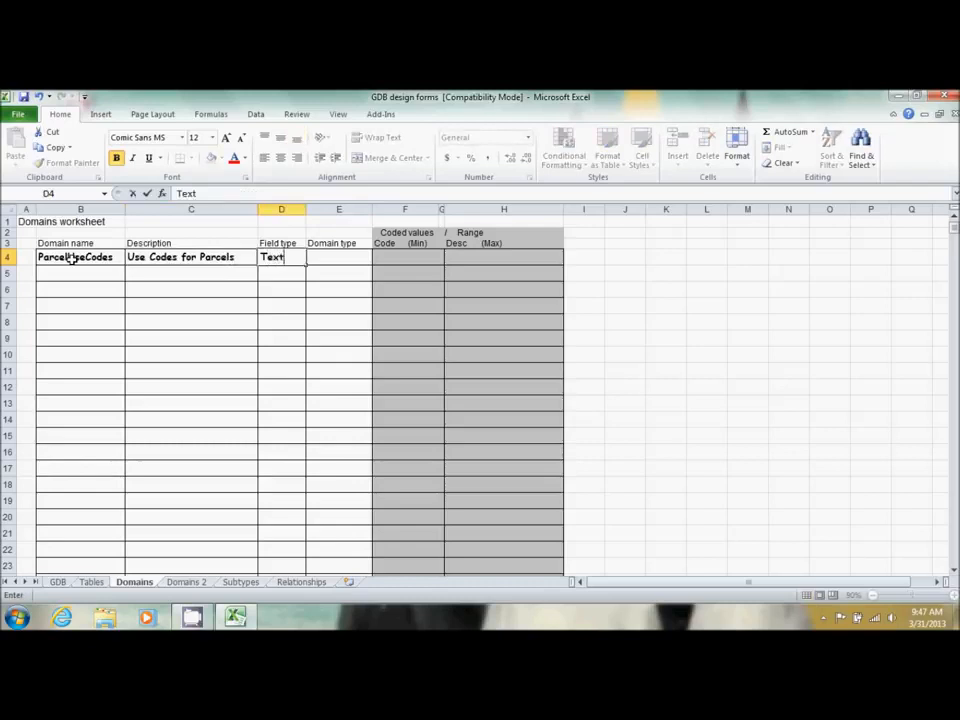
key(Tab)
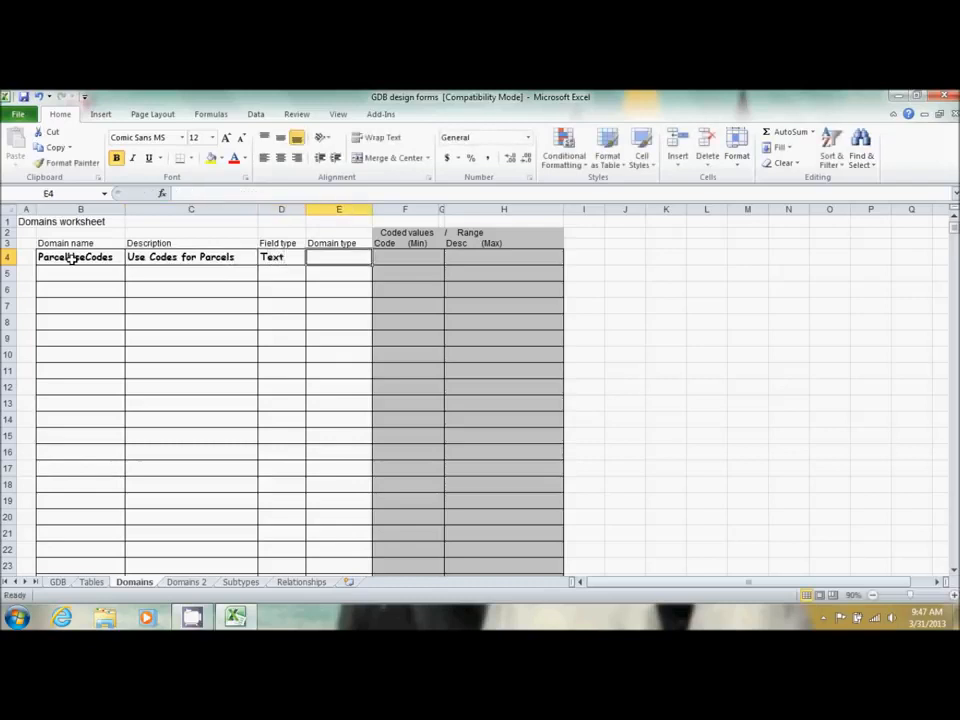
text(Code)
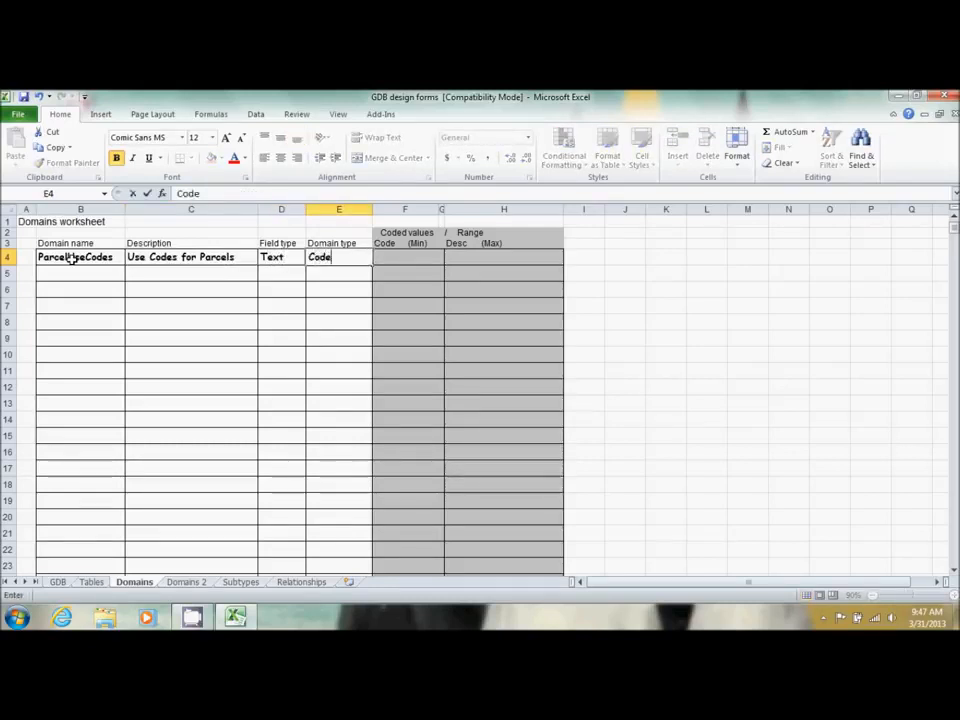
text(d value)
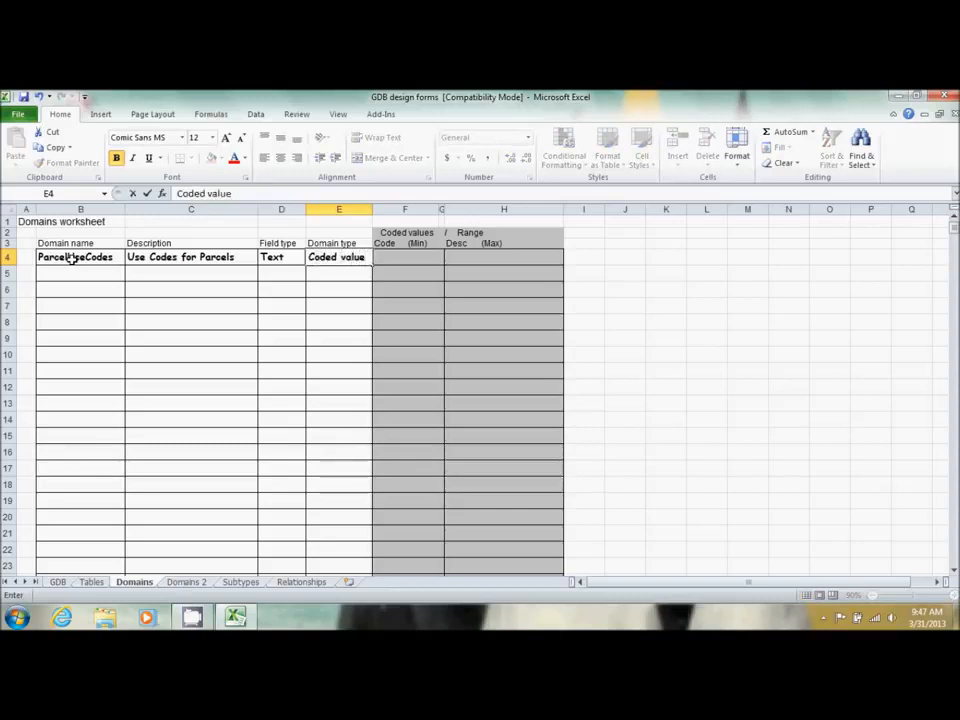
key(Tab)
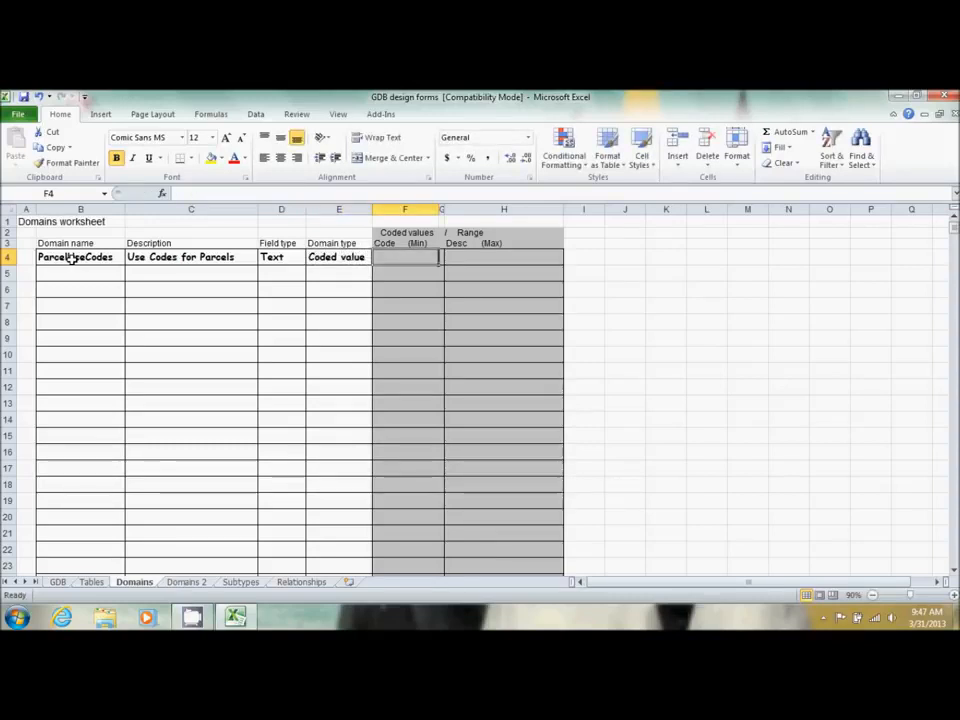
Step: Add the coded value A1 with the description Single Family Detached to the ParcelUseCodes row
text(d)
key(BackSpace)
text(A1)
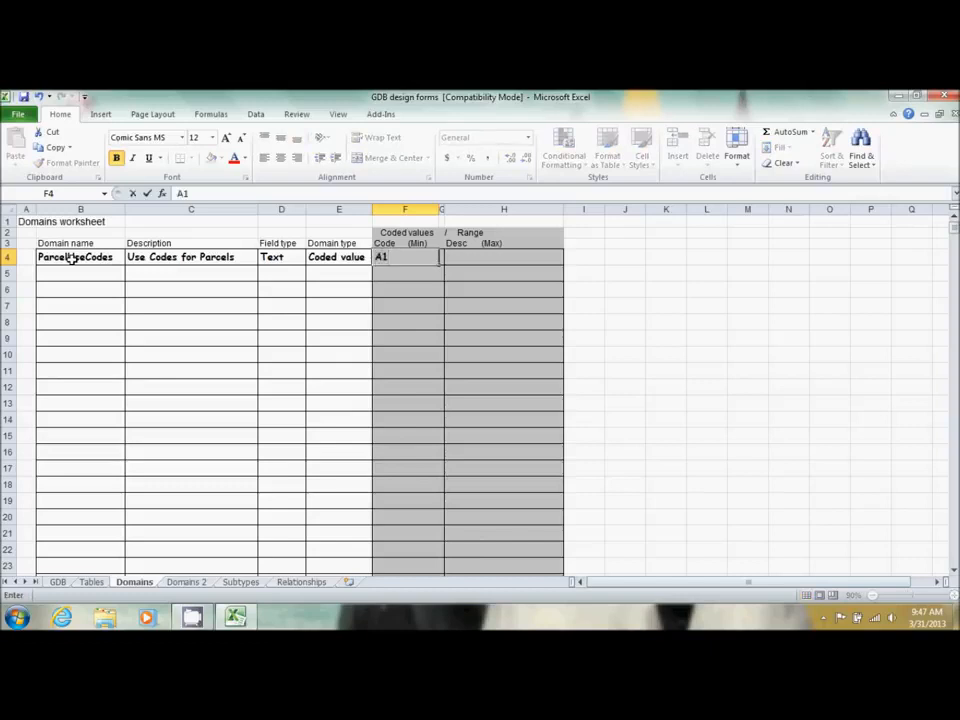
key(Tab)
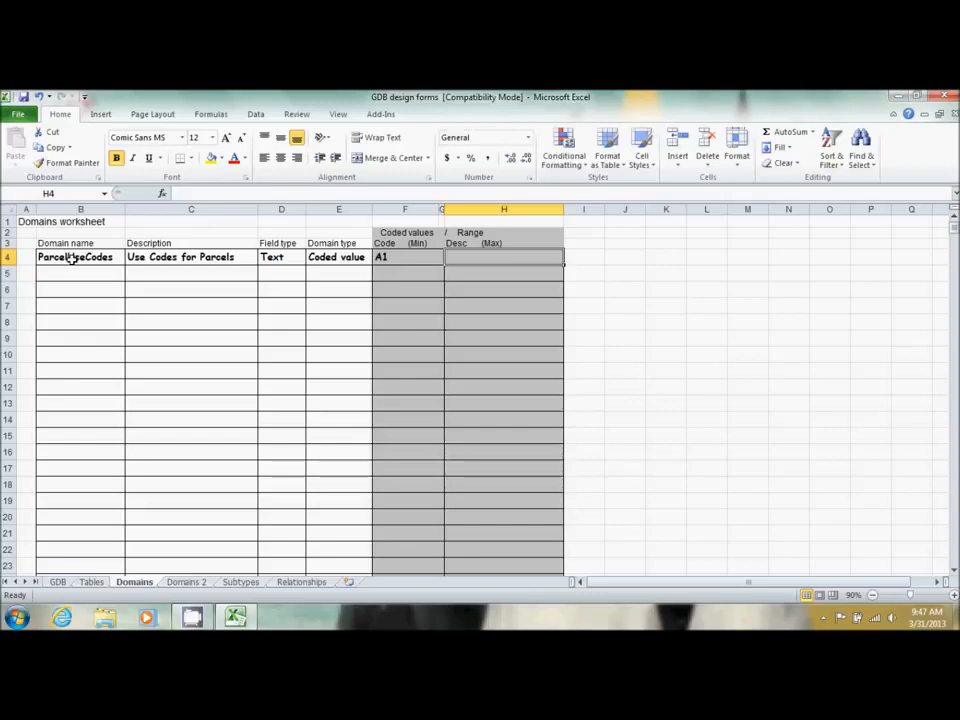
text(Single)
text( Do)
key(BackSpace)
key(BackSpace)
key(BackSpace)
text(Family)
text( Dest)
key(BackSpace)
key(BackSpace)
text(tached)
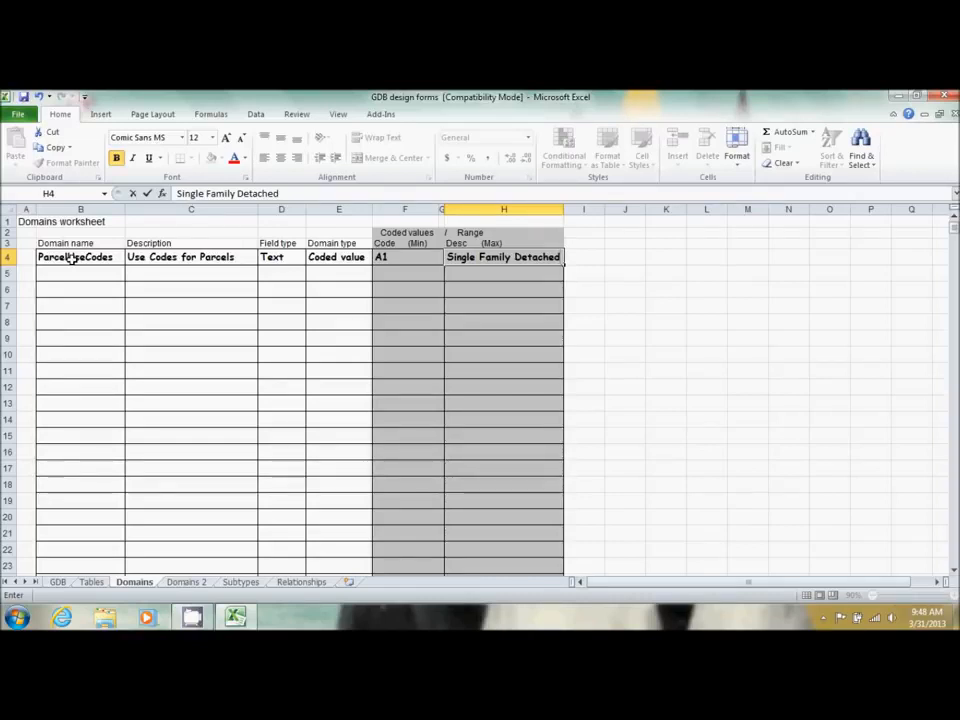
key(Return)
Step: Add the coded value A2 with the description Mobile Homes in row 5
key(Left)
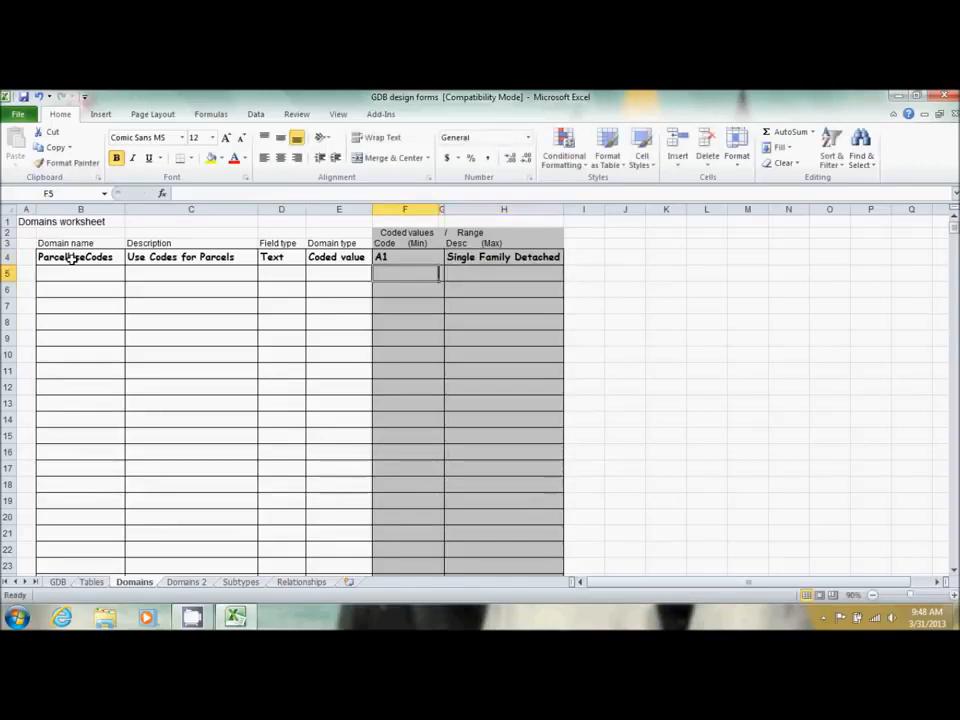
text(A)
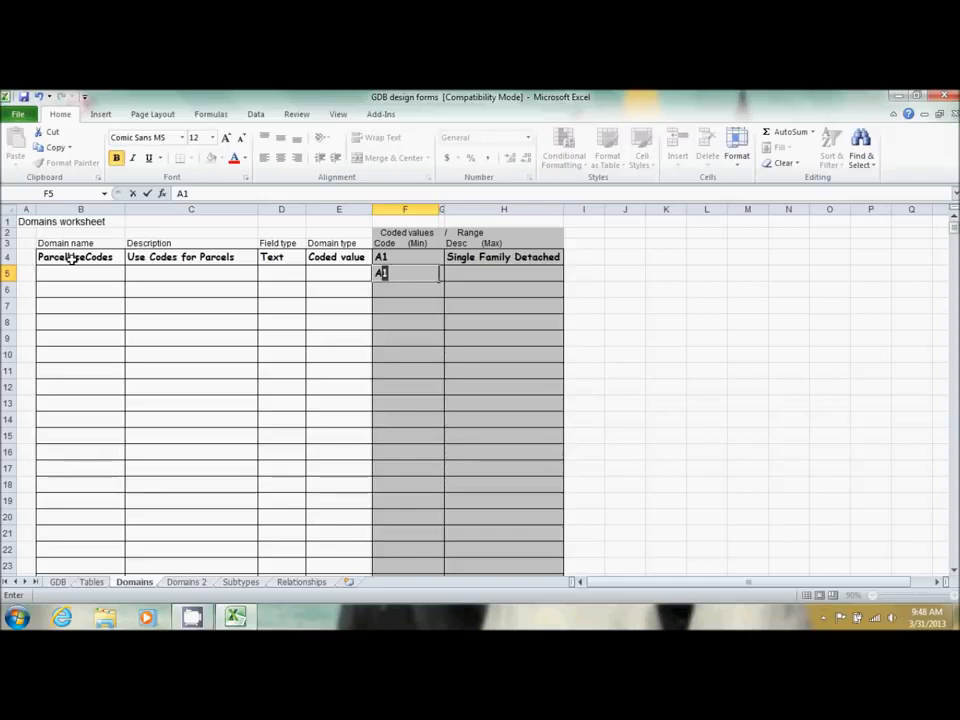
text(2)
key(Tab)
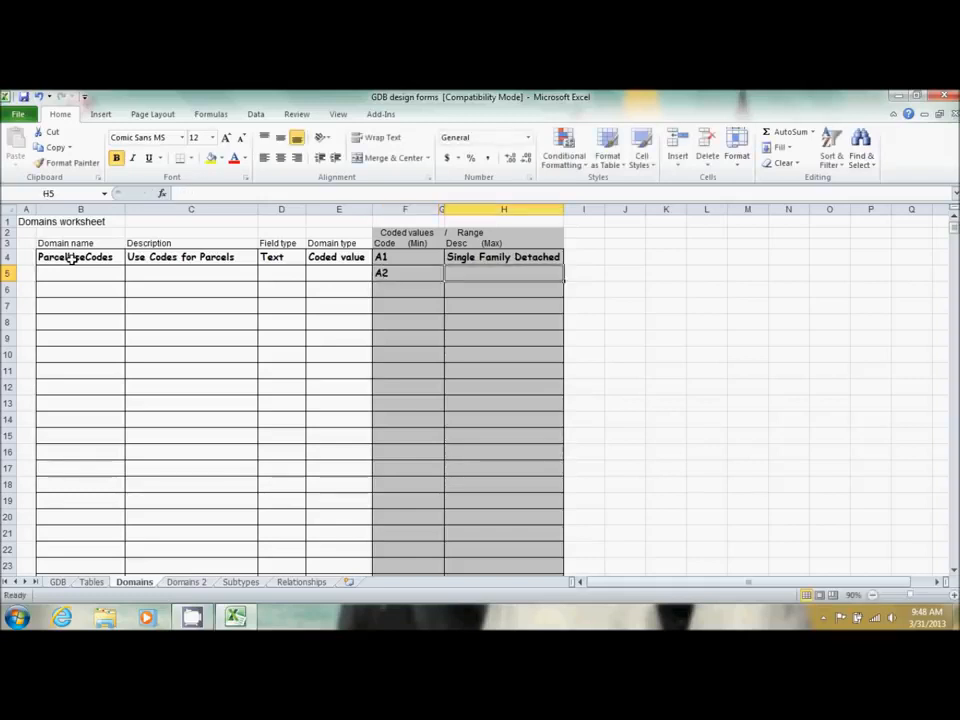
text(M)
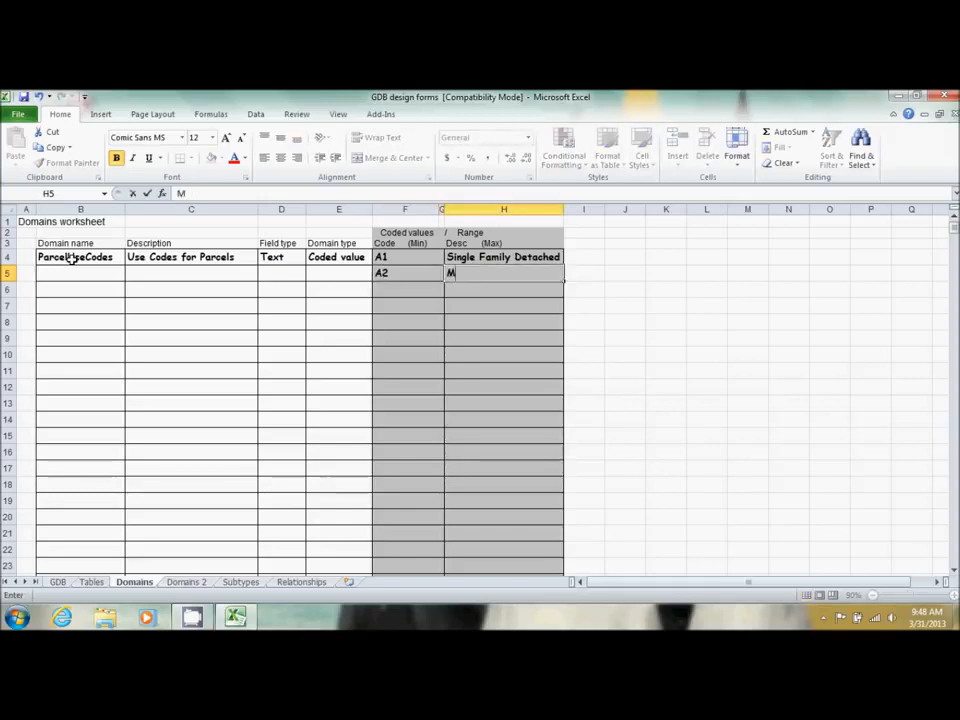
text(obile Homes)
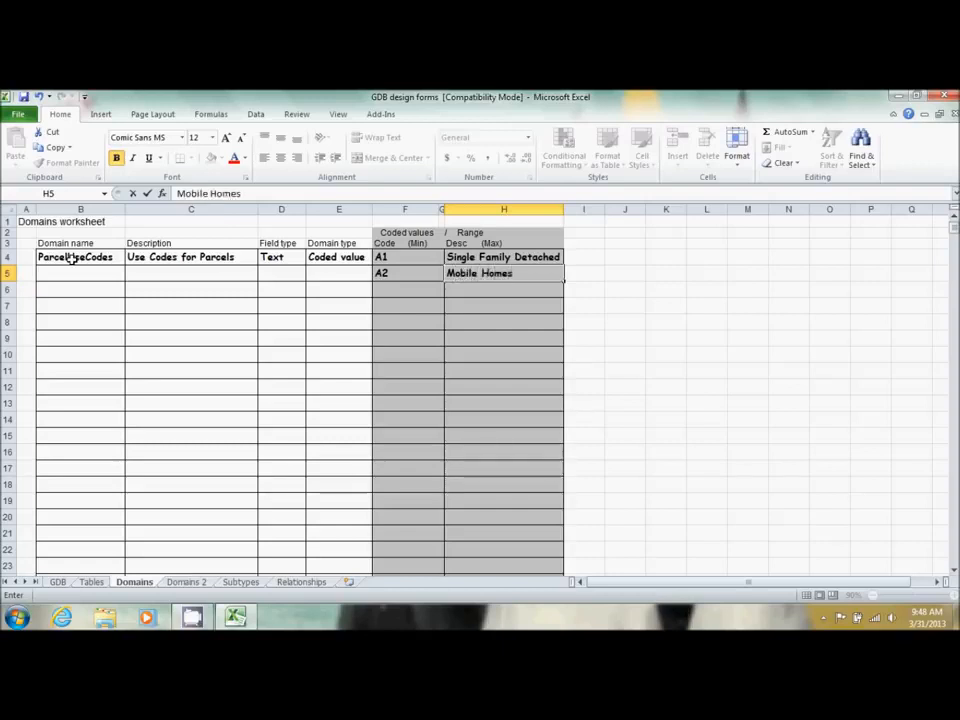
key(Return)
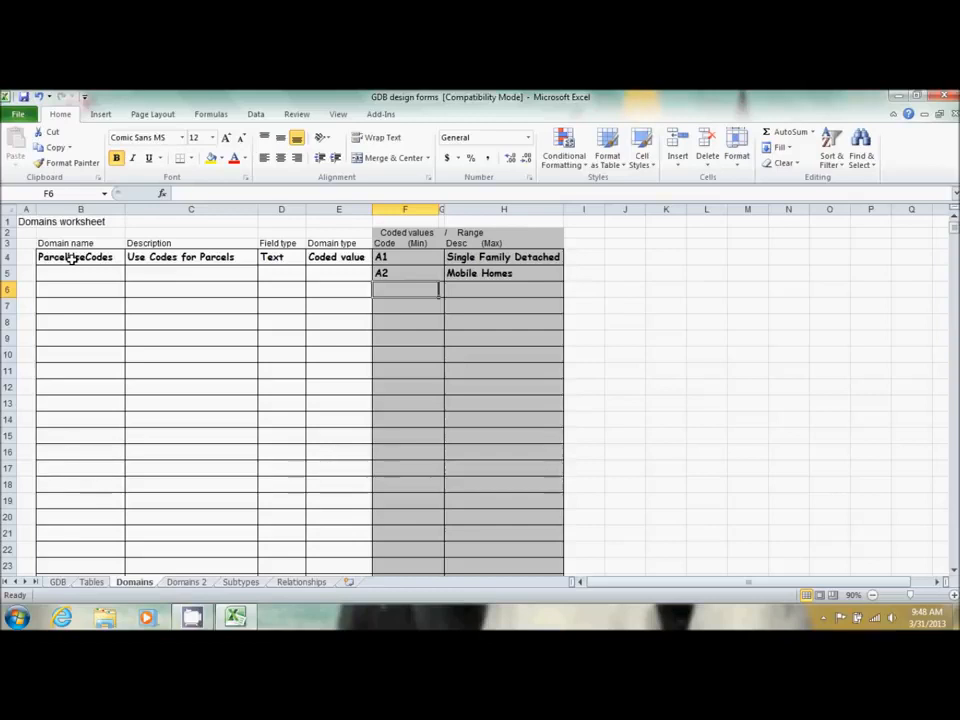
Step: Enter CITY as the third code in row 6
text(CITY)
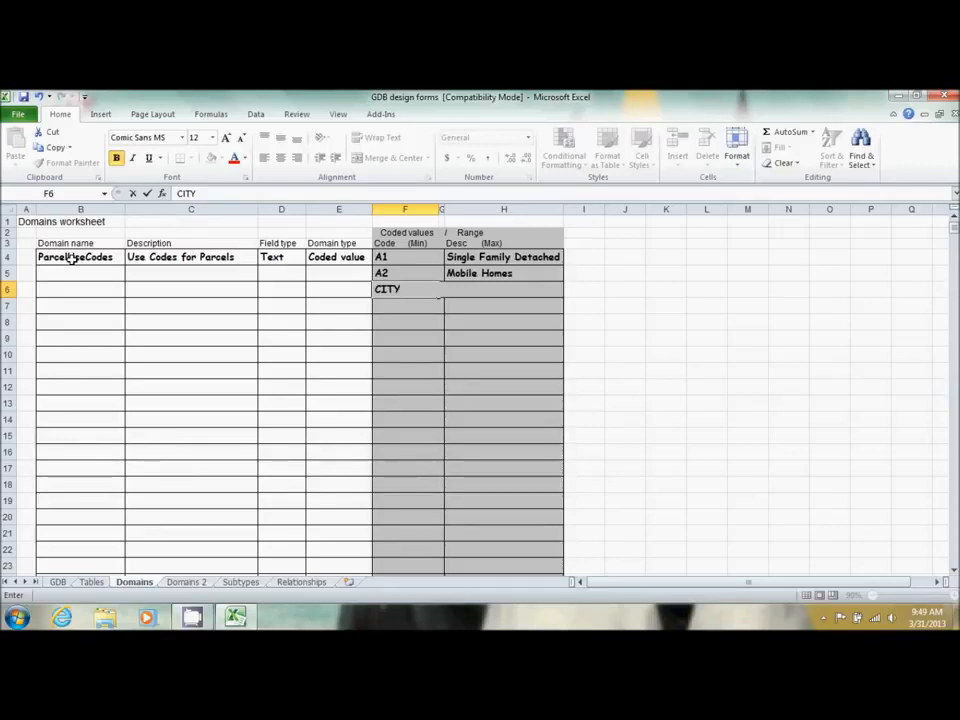
key(Return)
Step: Enter the capitalization variants City and city as codes in rows 7 and 8
text(City)
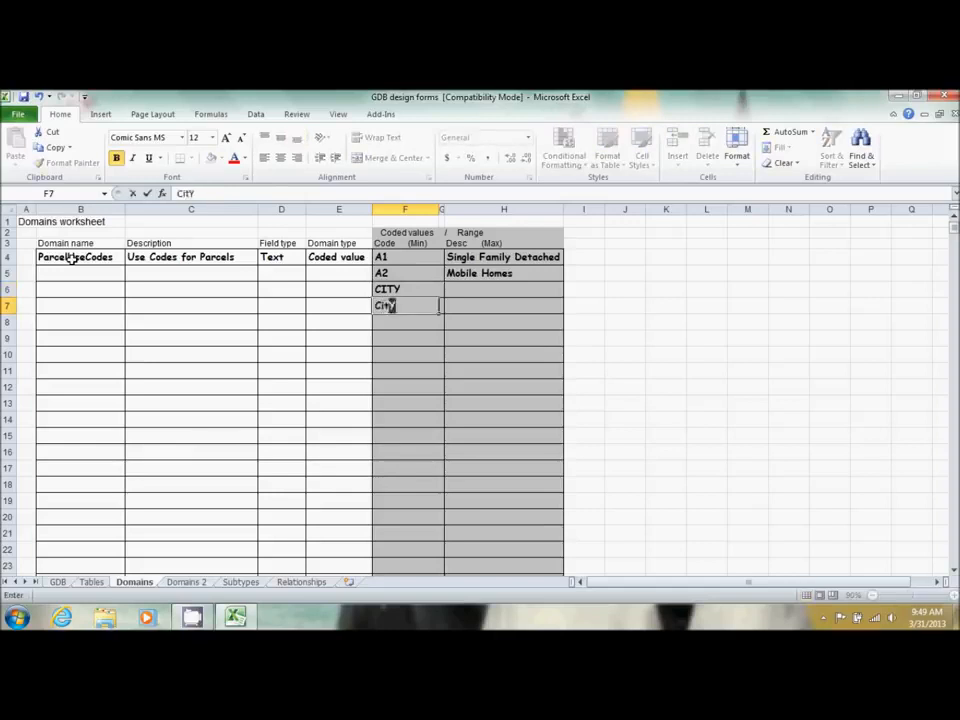
key(Return)
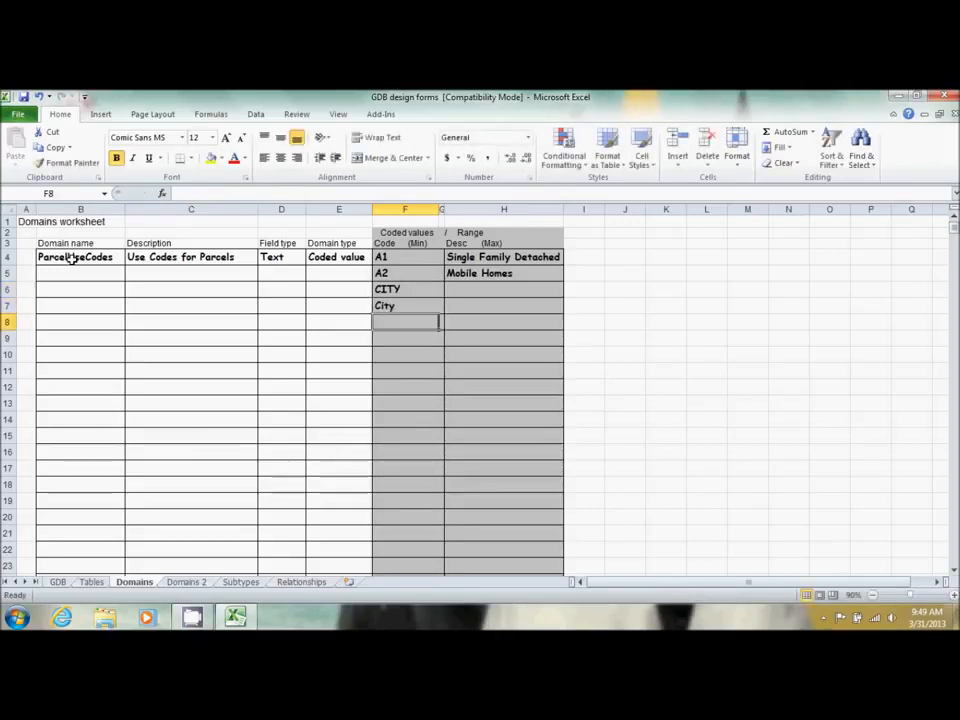
text(Cit)
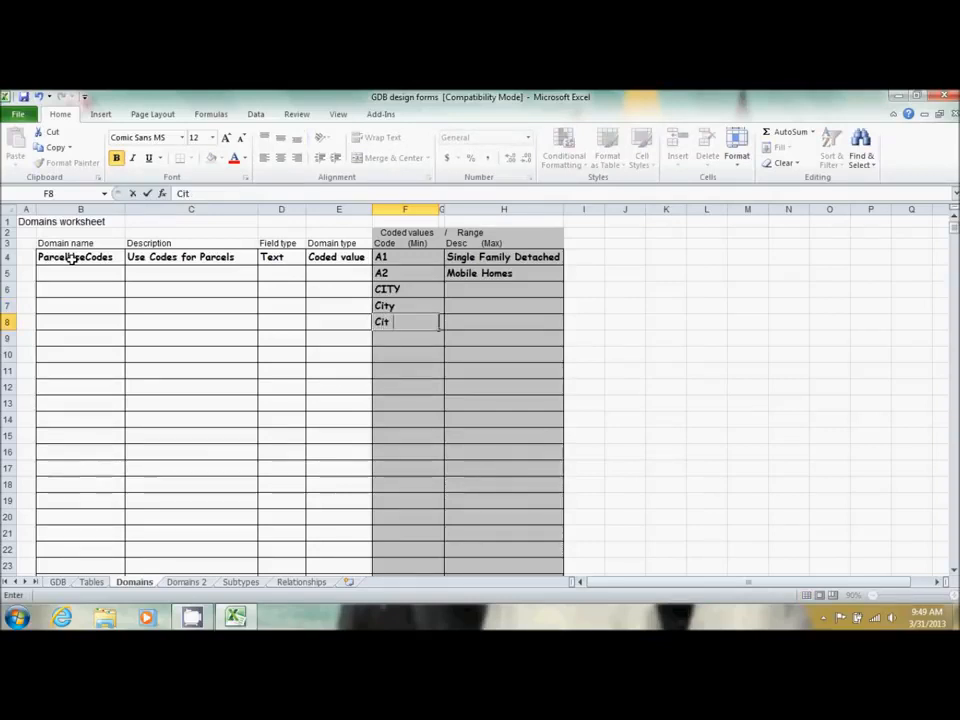
key(BackSpace)
key(BackSpace)
key(BackSpace)
text(citY)
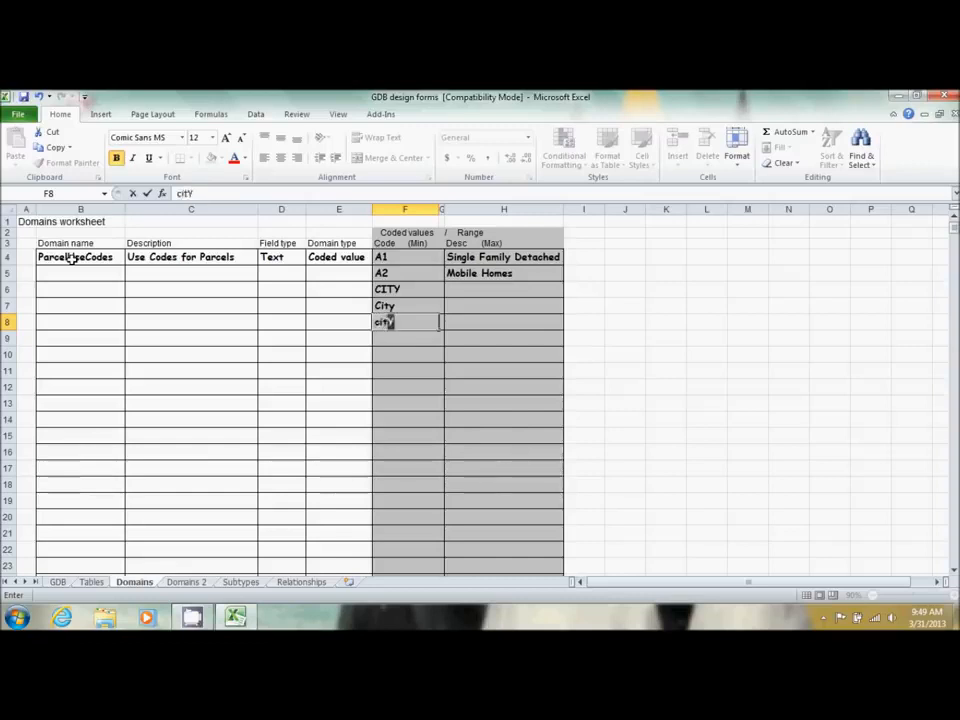
key(BackSpace)
text(y)
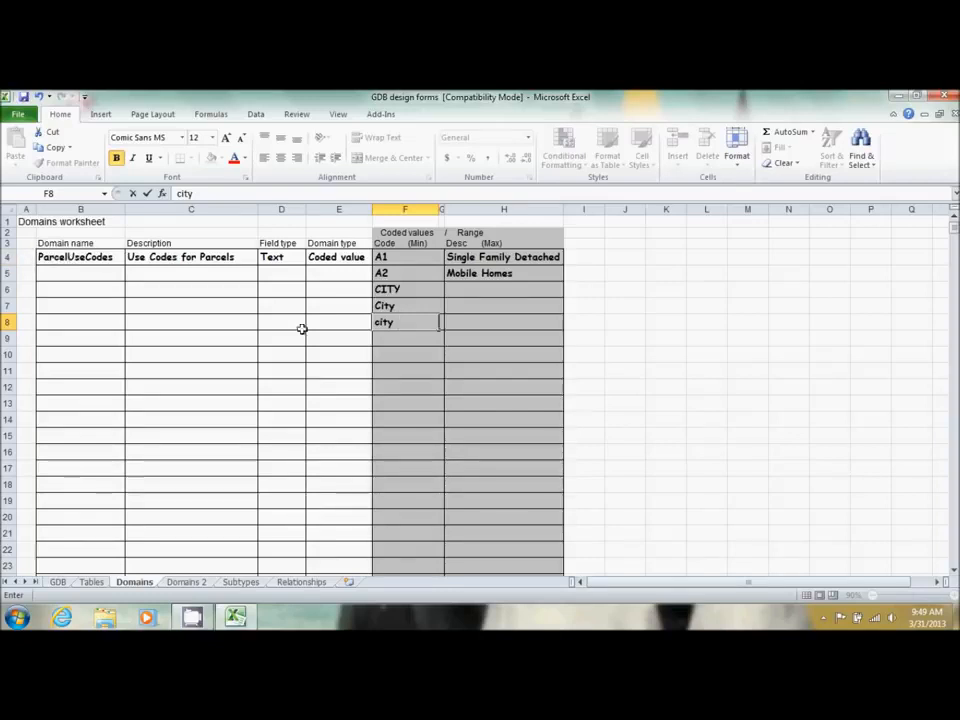
Step: Clear the variant codes city and City from rows 8 and 7
drag(414, 323, 355, 316)
key(BackSpace)
click(392, 306)
key(BackSpace)
Step: Enter the description Developed City Property for the CITY code in row 6
key(Up)
key(Right)
key(Right)
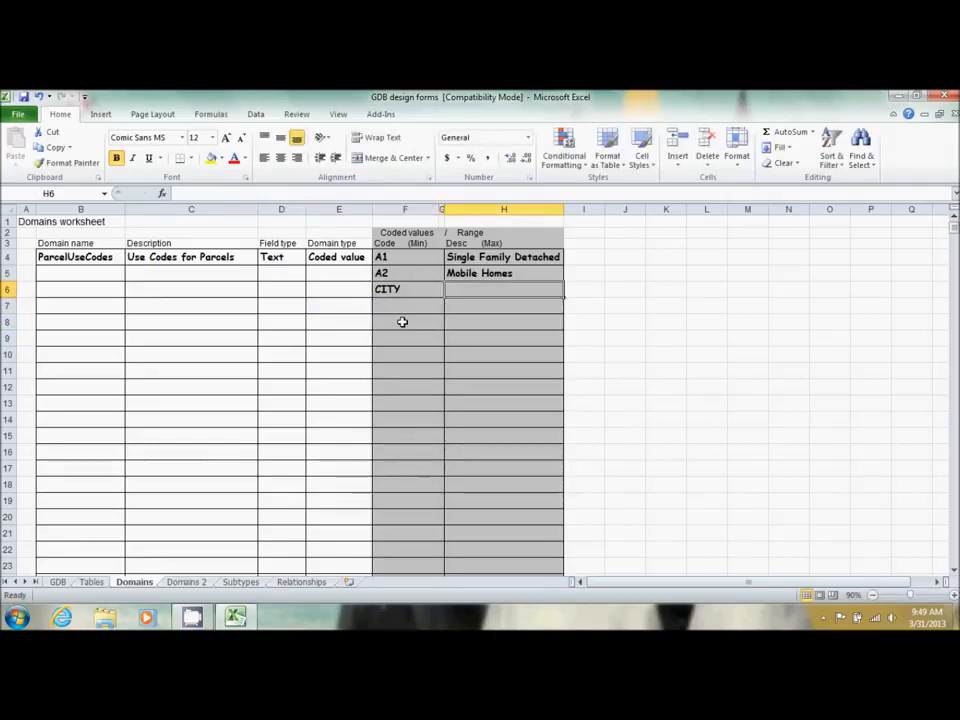
text(De)
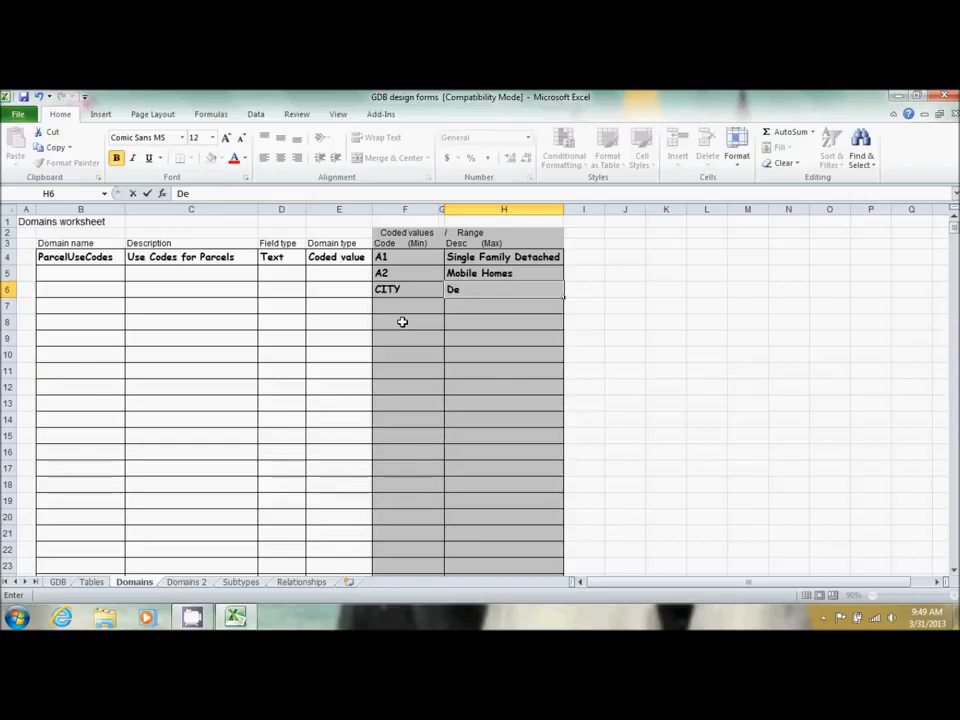
text(veloped C)
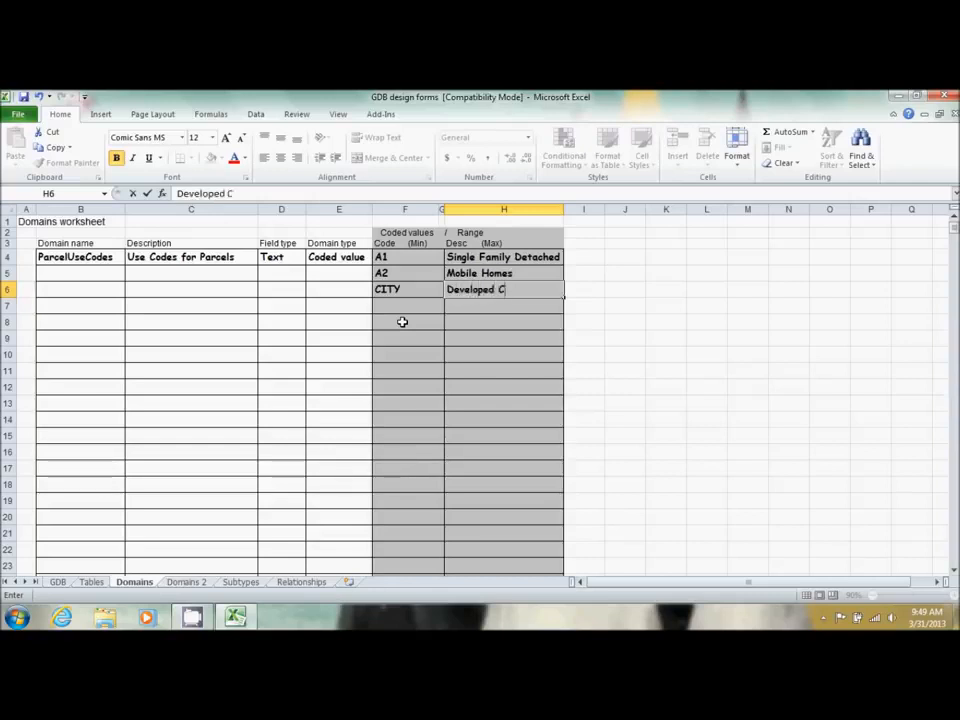
text(ity Property)
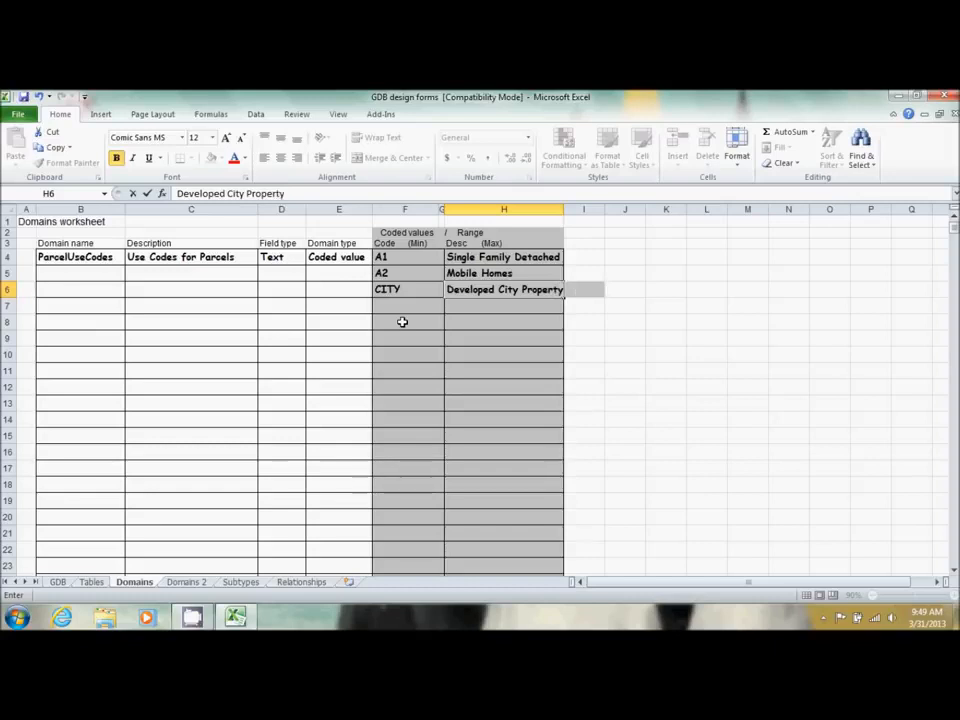
key(Return)
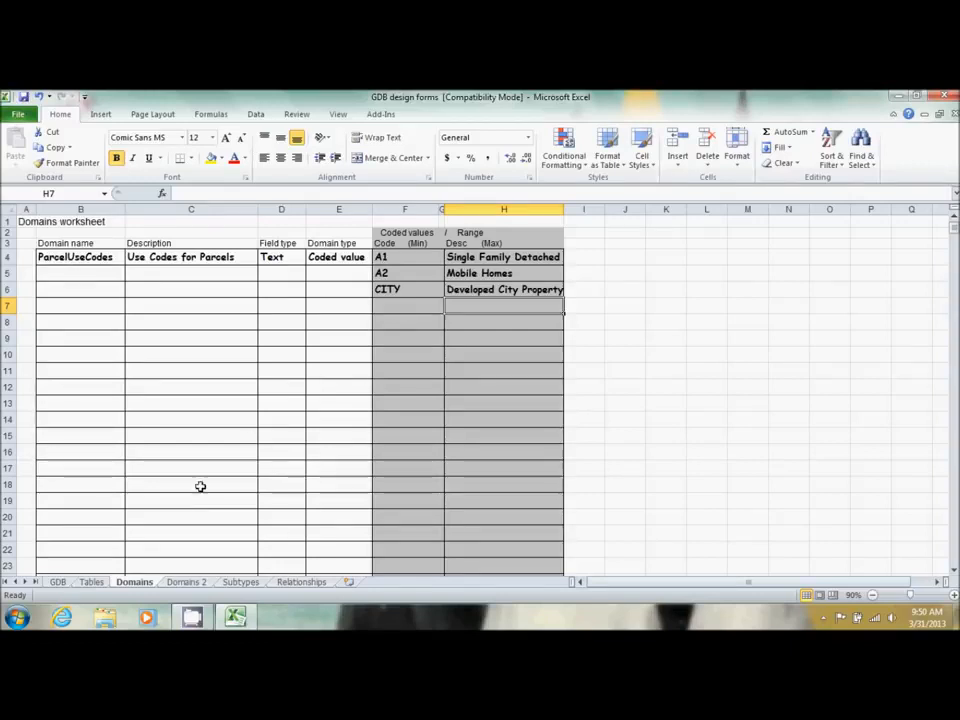
Step: On the Tables worksheet, enter (D) StTypeAbbrv as the domain for the Street_Type field
click(91, 582)
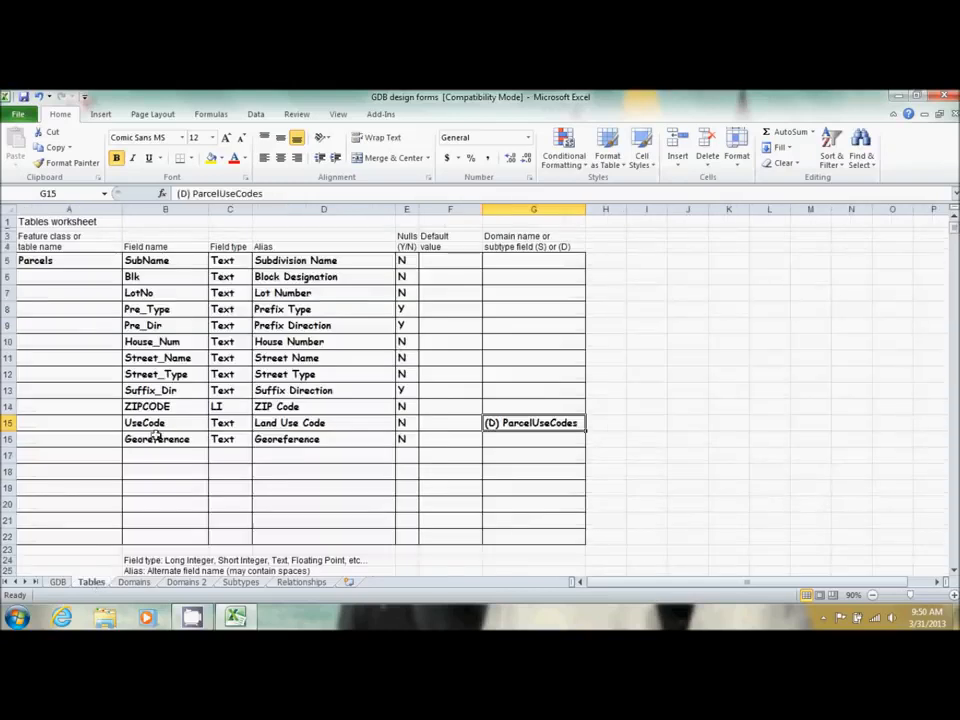
click(490, 373)
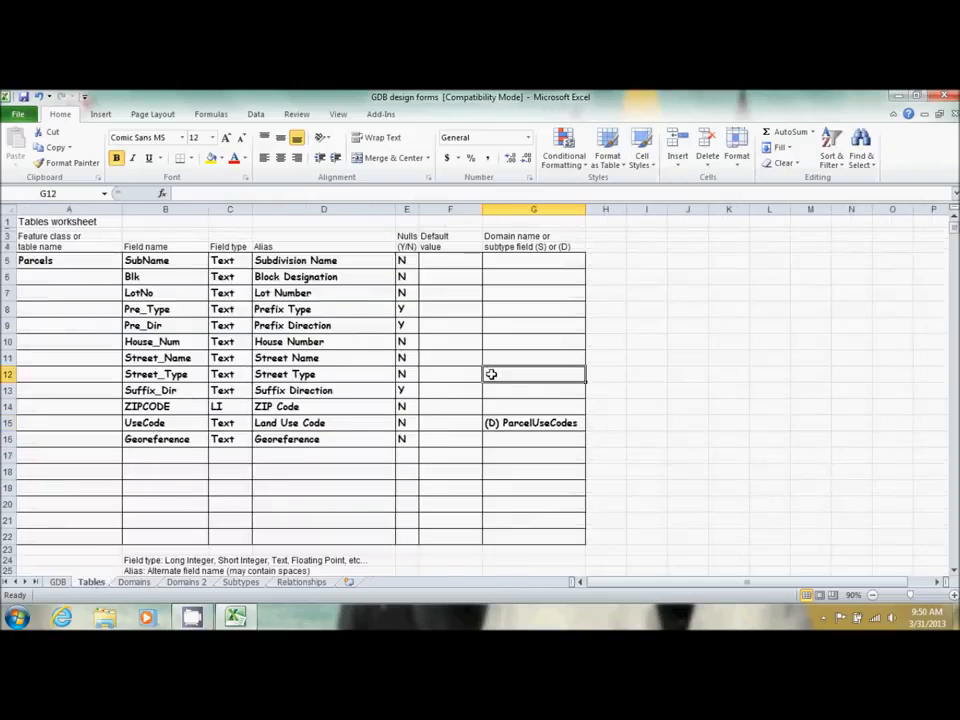
text((D)
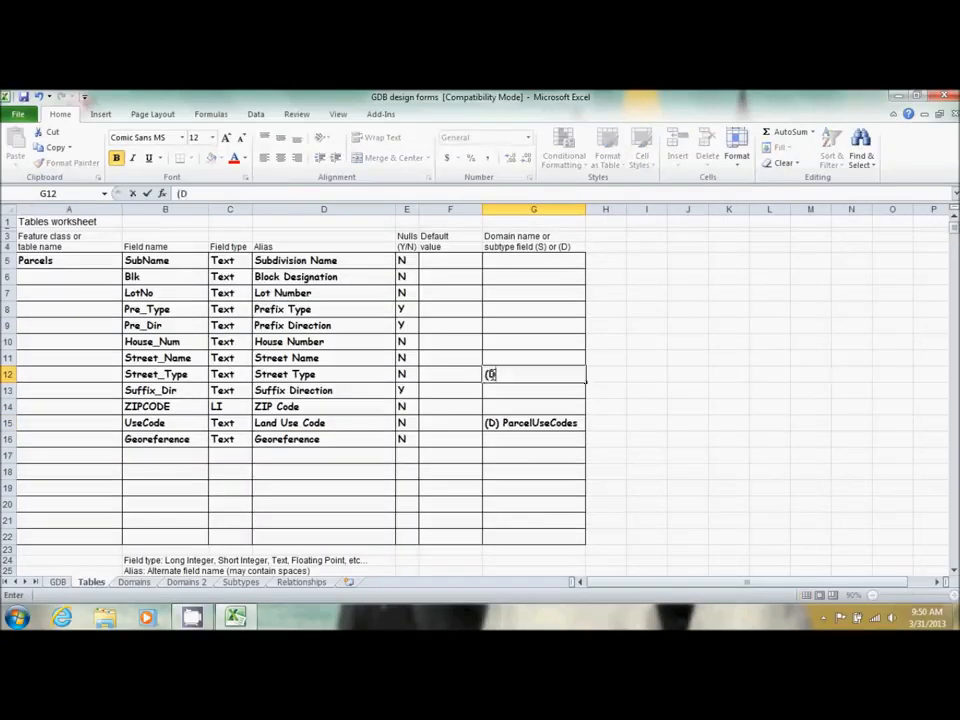
text() StTypeAbbrv)
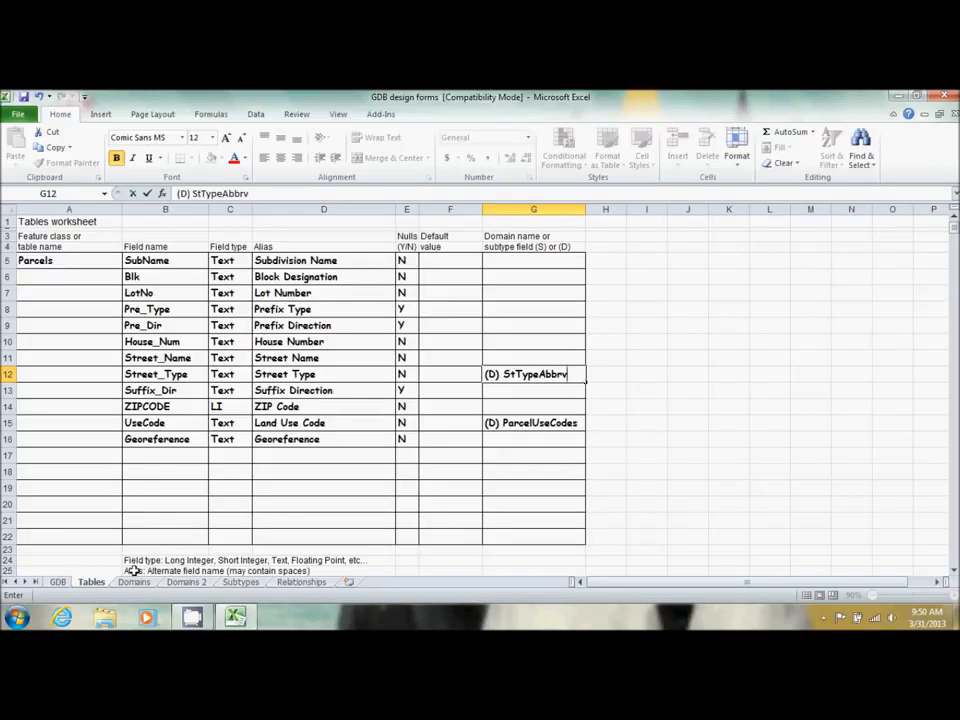
Step: Enter StTypeAbbrv as the domain name in row 4 of the Domains 2 worksheet
click(172, 585)
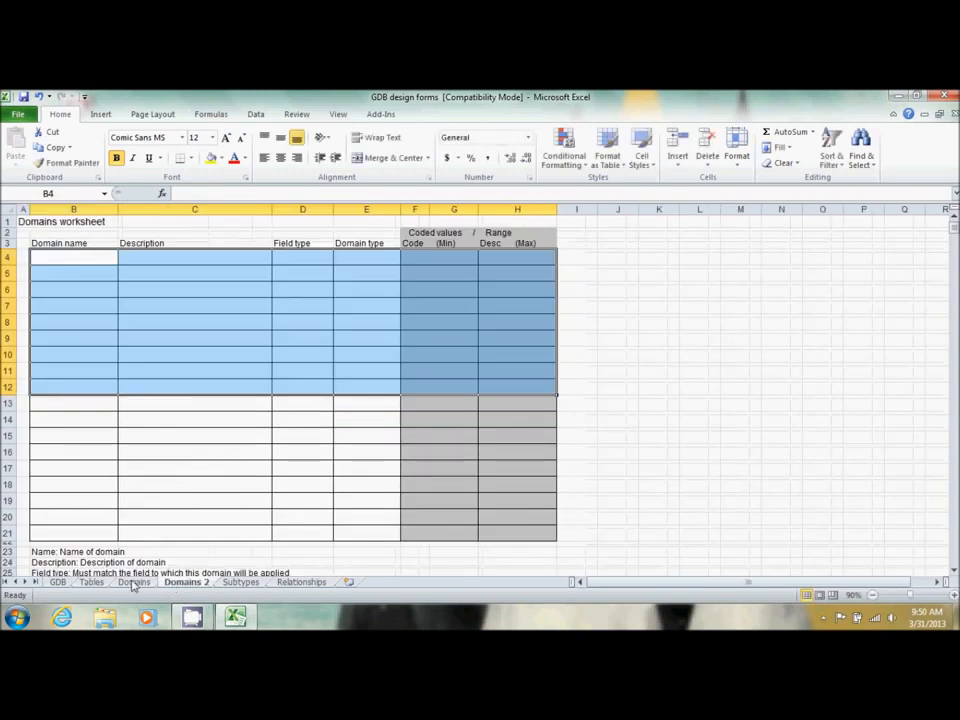
click(133, 581)
scroll(223, 448, down, 2)
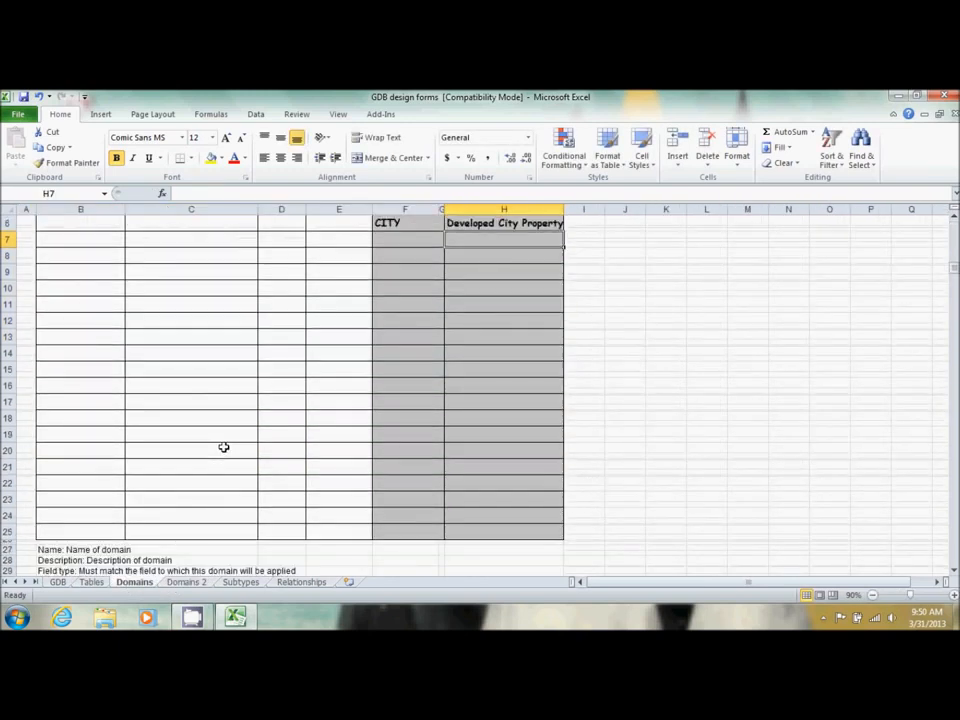
scroll(304, 412, up, 2)
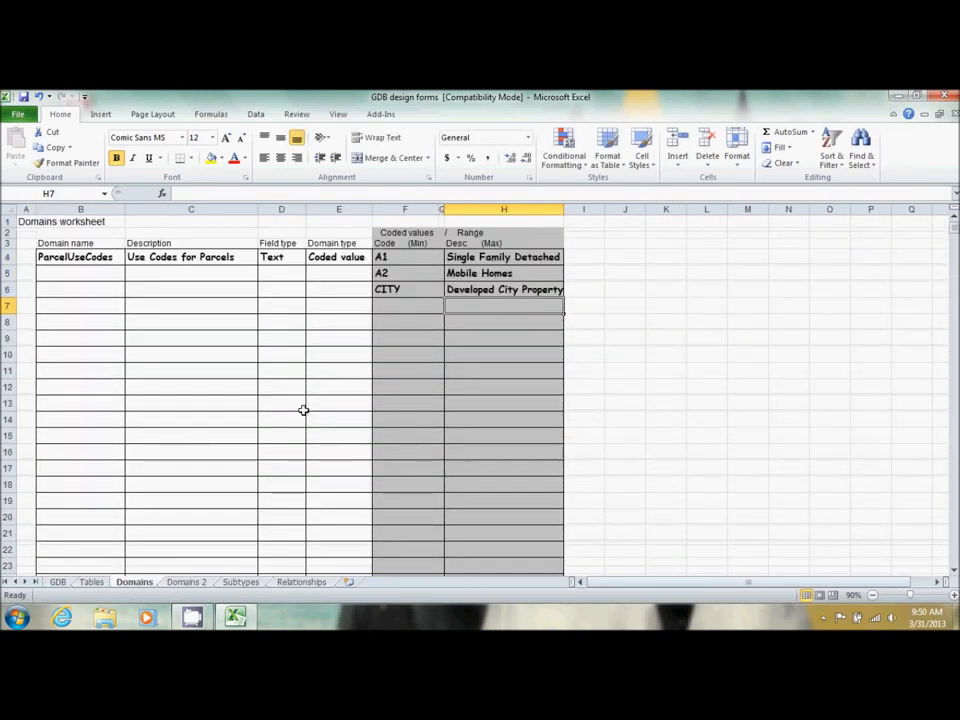
click(187, 583)
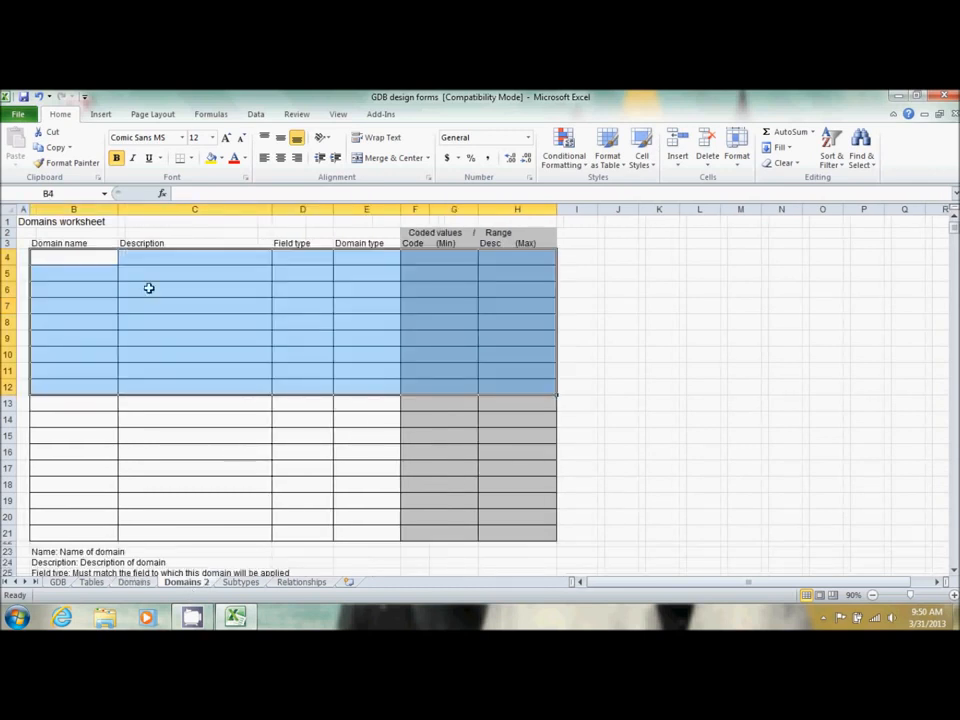
click(75, 260)
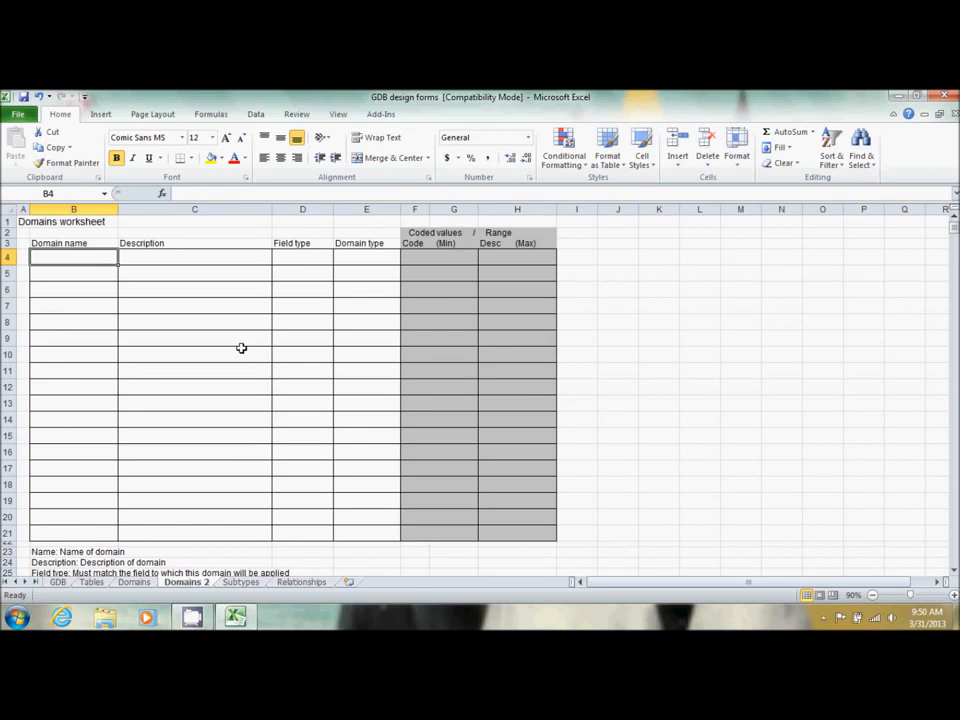
text(St)
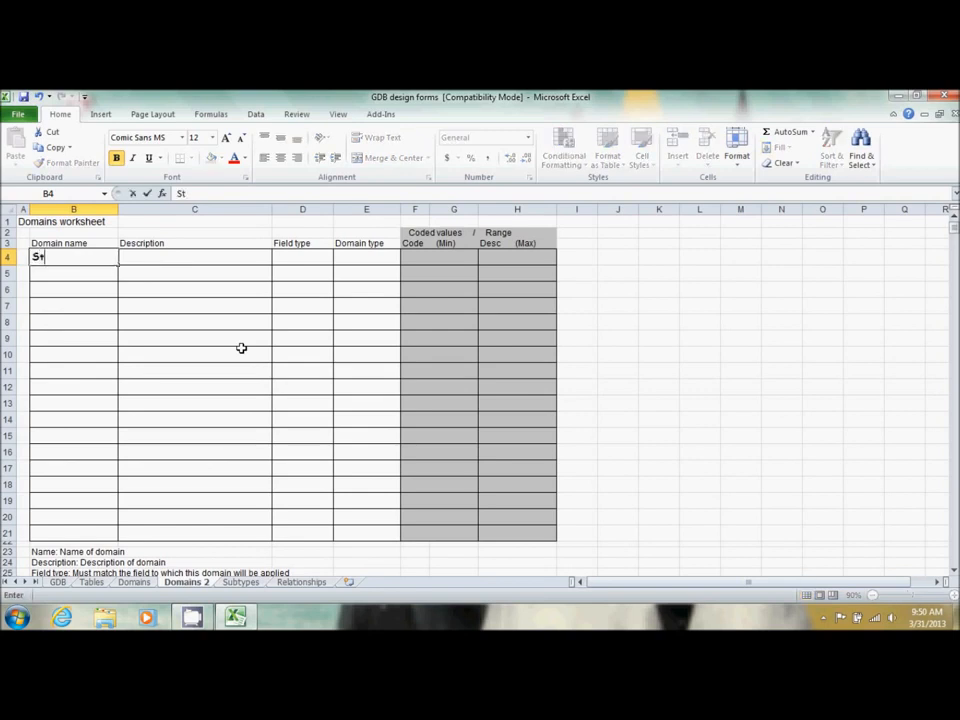
text(TypeAbbrv)
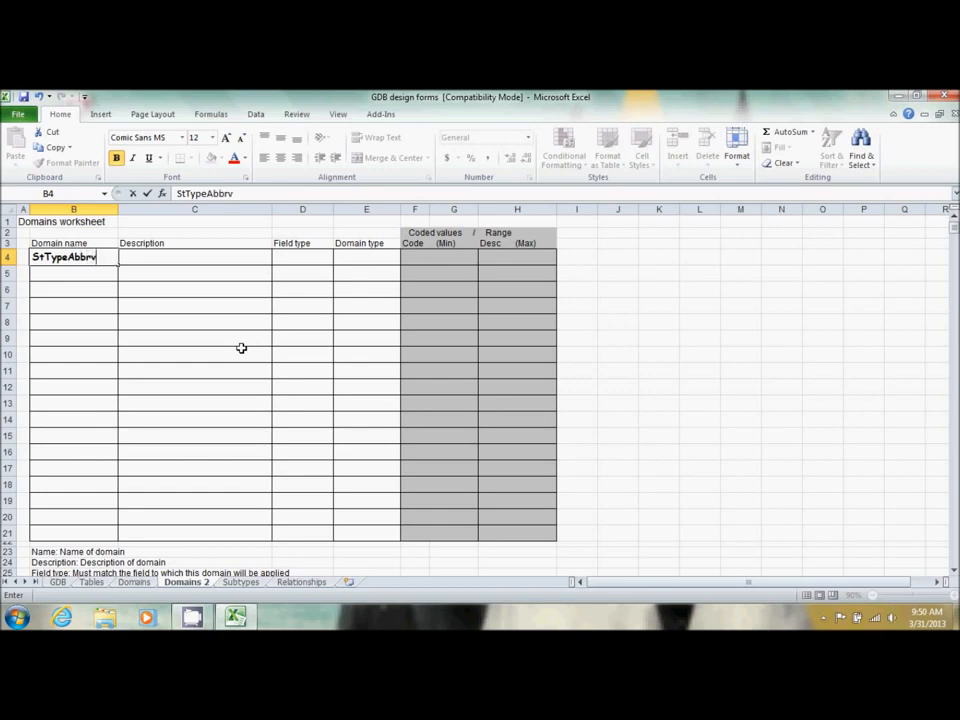
key(Tab)
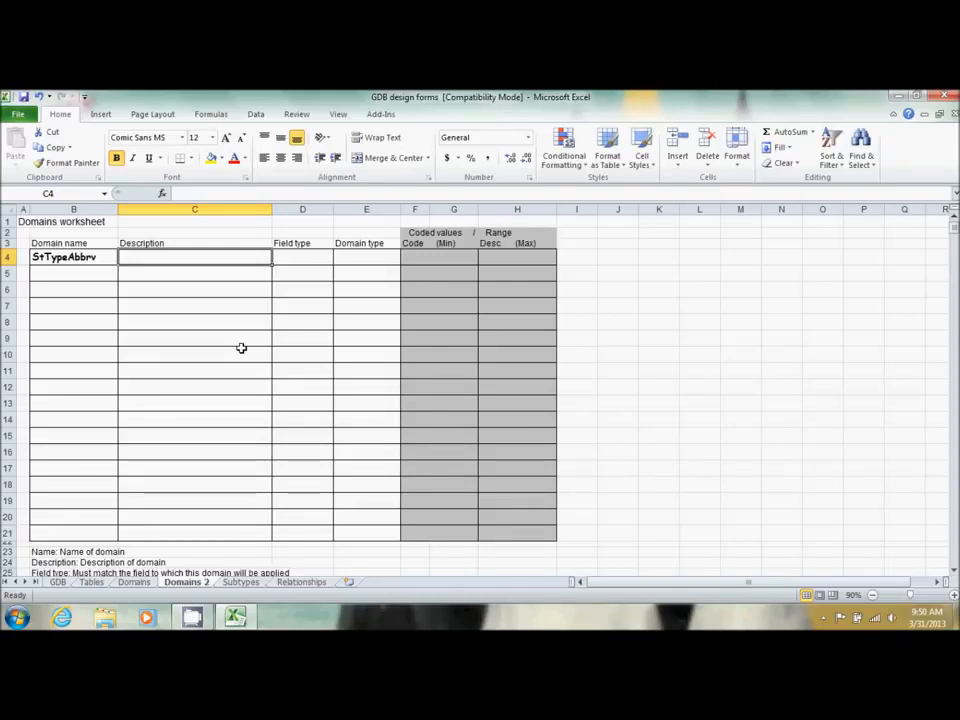
Step: Switch to Windows Explorer and open the Suffix text document from C:\ESRIPress\GIST3\Data
click(109, 616)
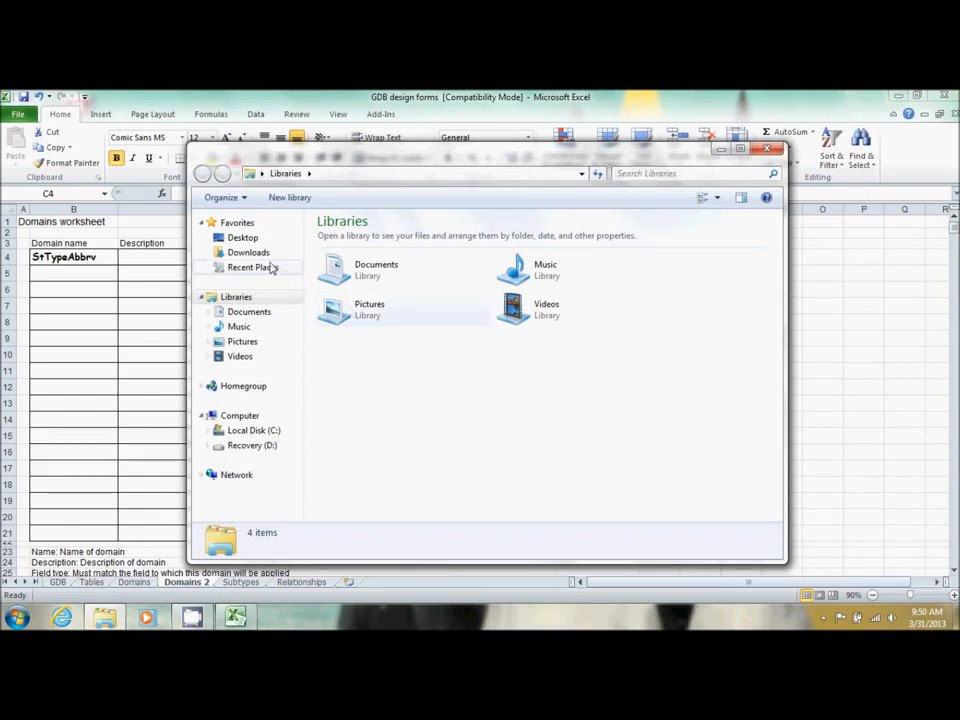
click(270, 432)
double_click(365, 255)
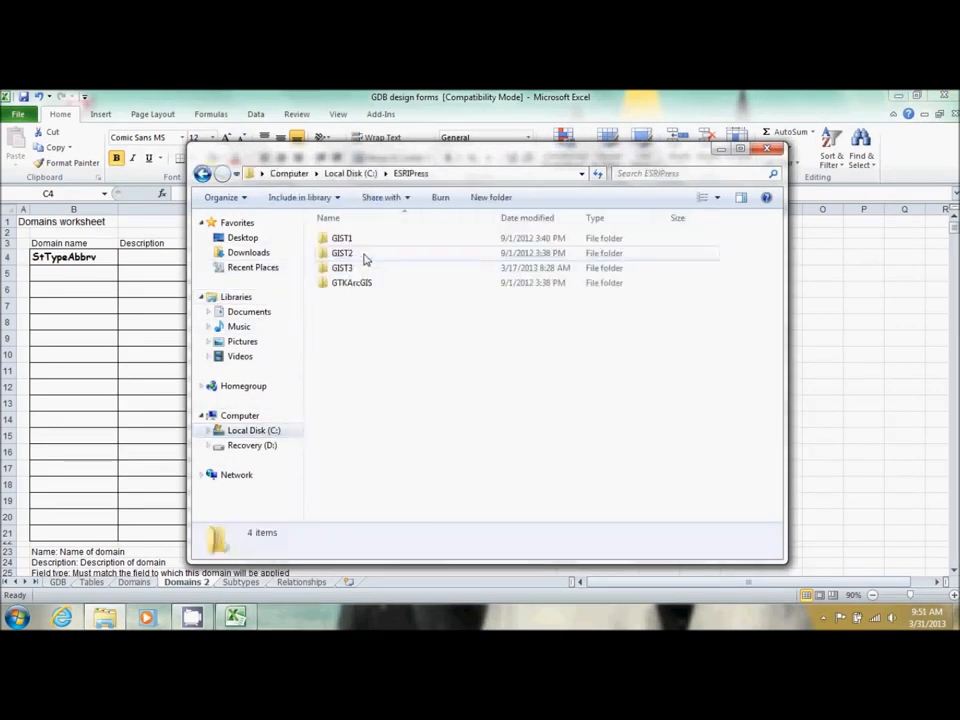
double_click(352, 268)
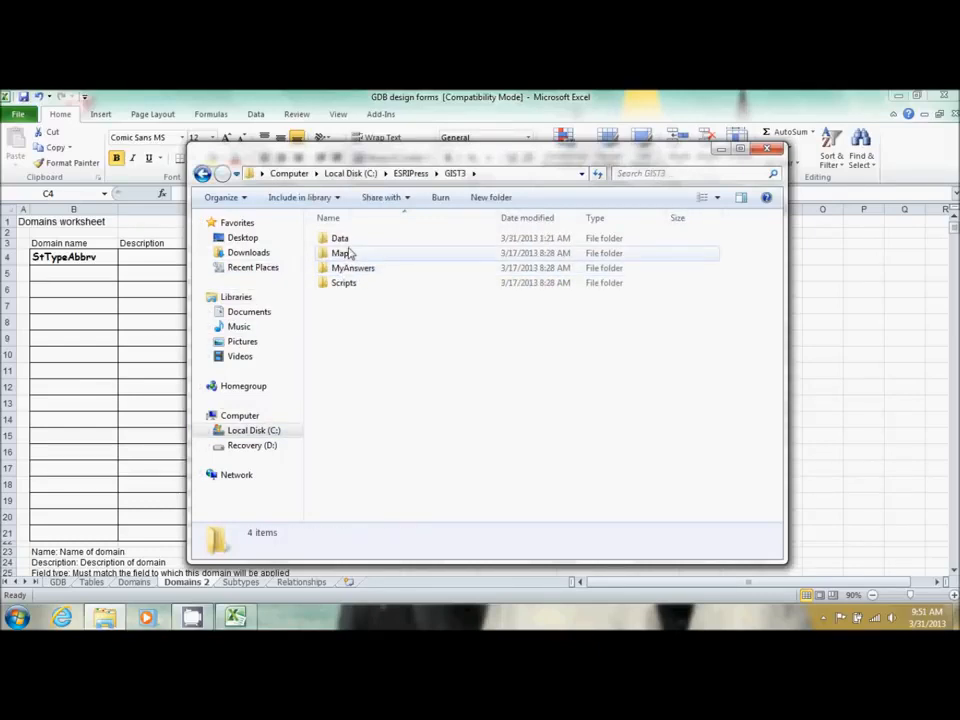
double_click(345, 240)
scroll(411, 476, down, 6)
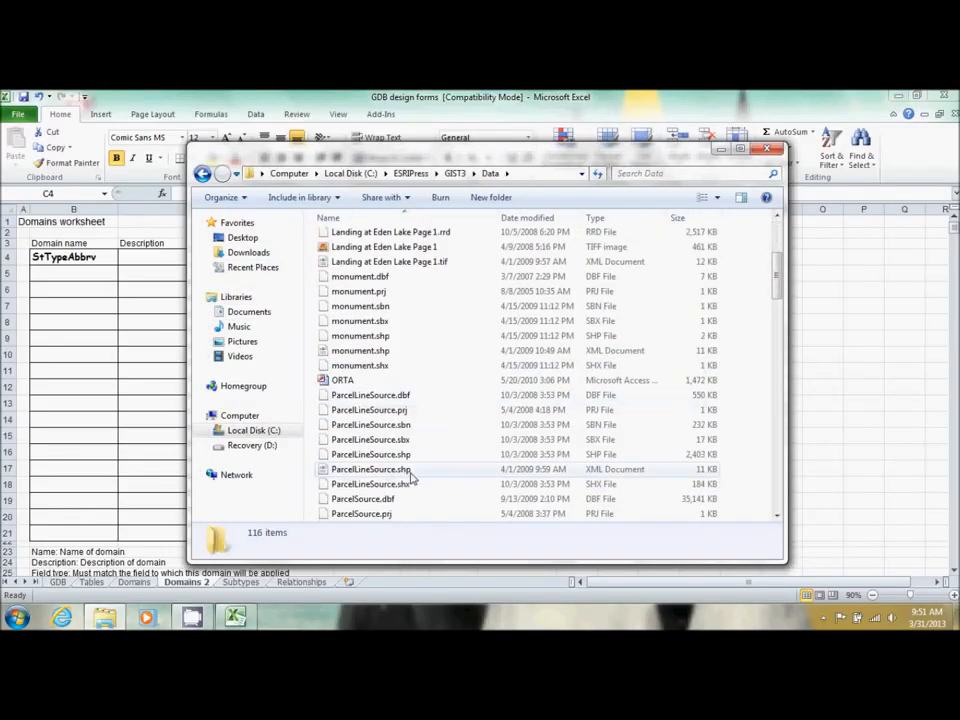
scroll(411, 477, down, 20)
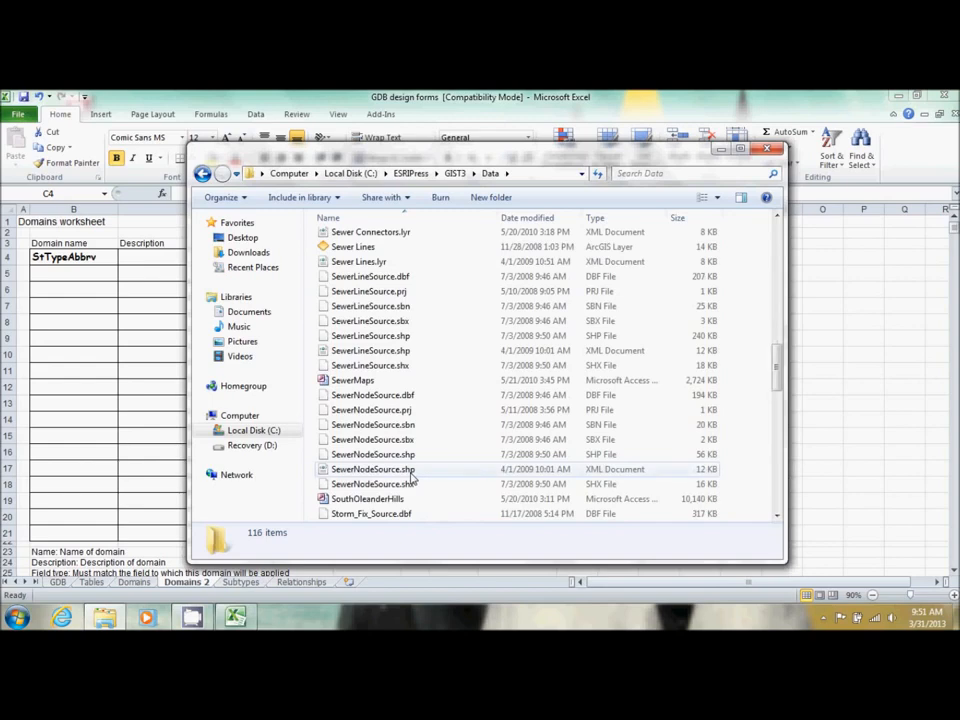
scroll(411, 478, down, 1)
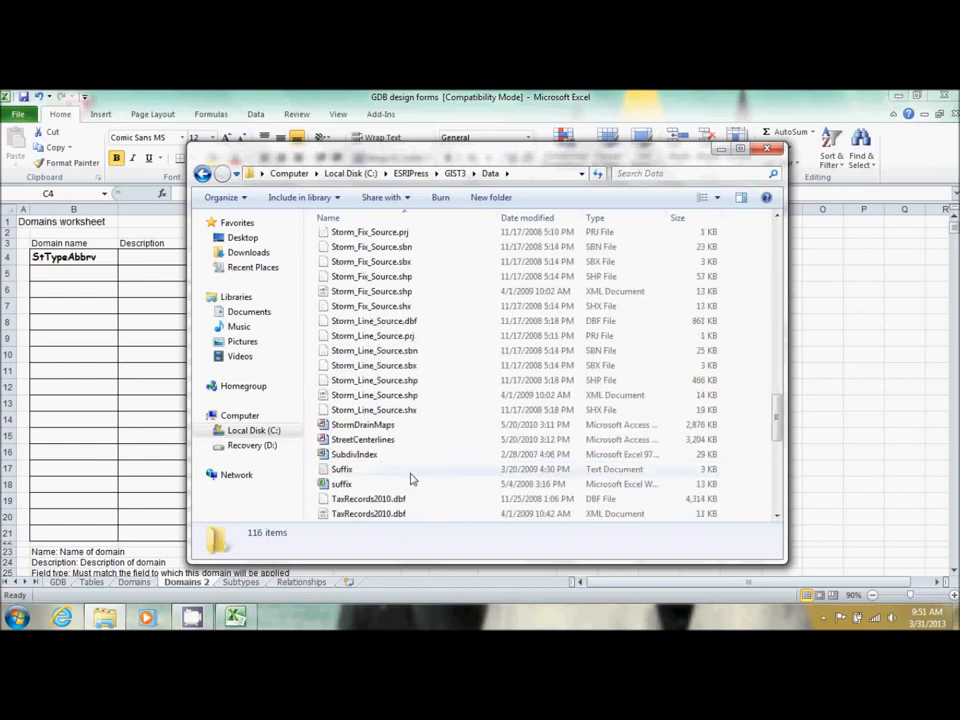
click(343, 469)
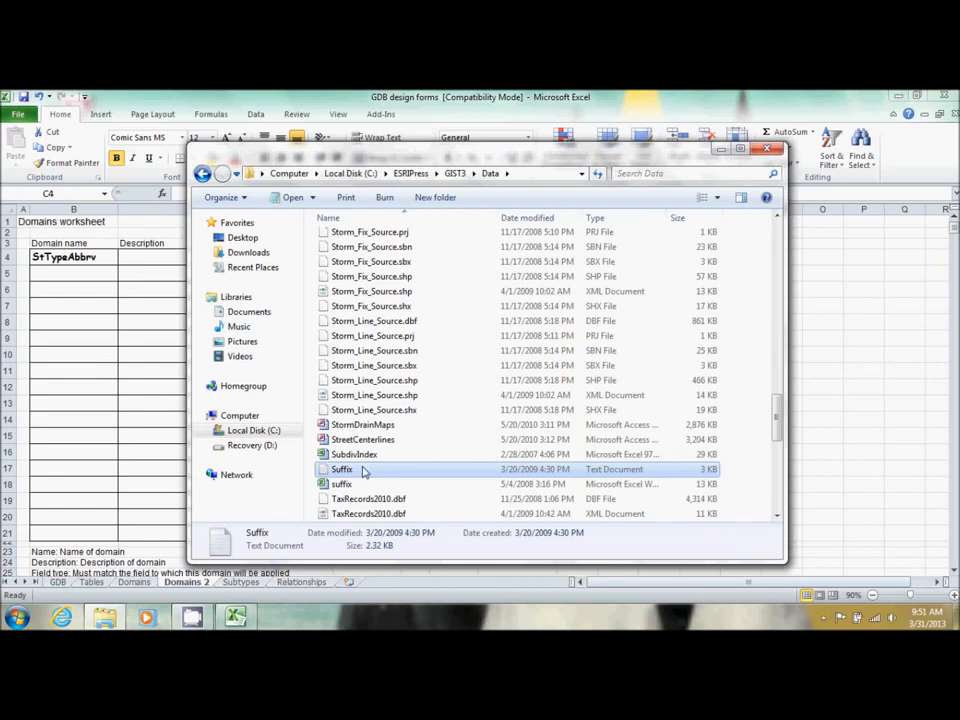
double_click(352, 470)
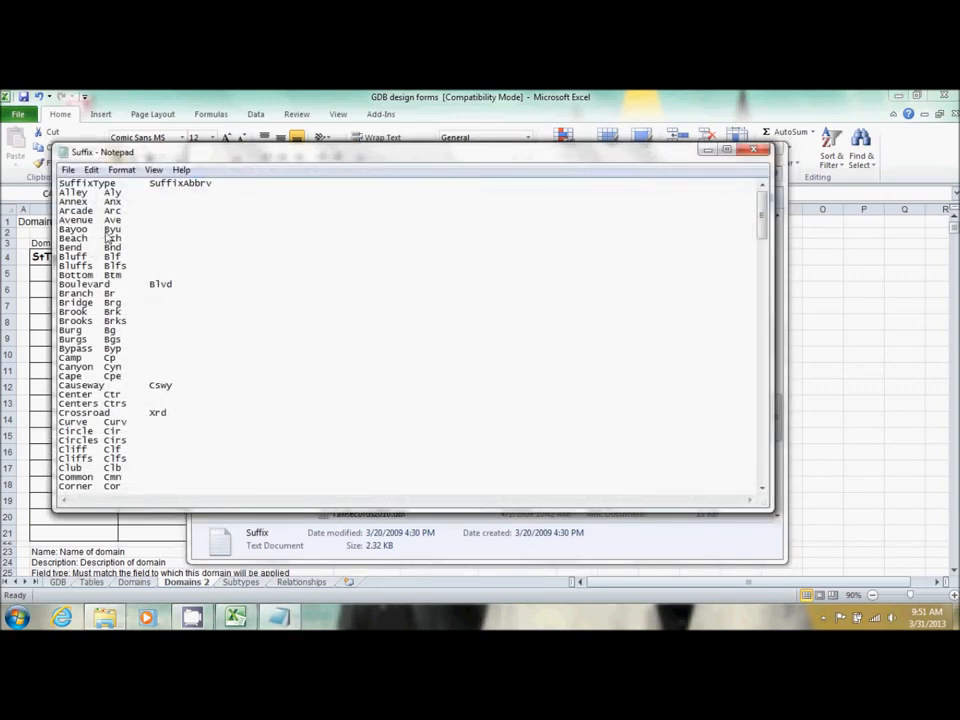
Step: Examine the full list of suffix types and abbreviations in the Suffix file, and close it and the Data folder window
scroll(100, 297, down, 2)
scroll(100, 297, down, 12)
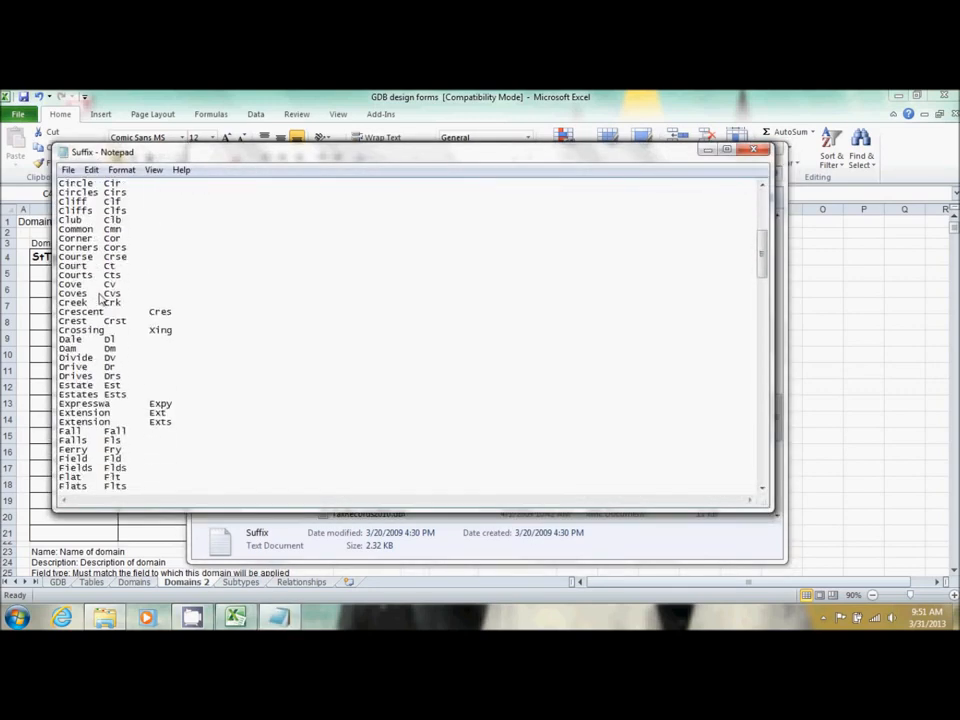
scroll(100, 297, down, 12)
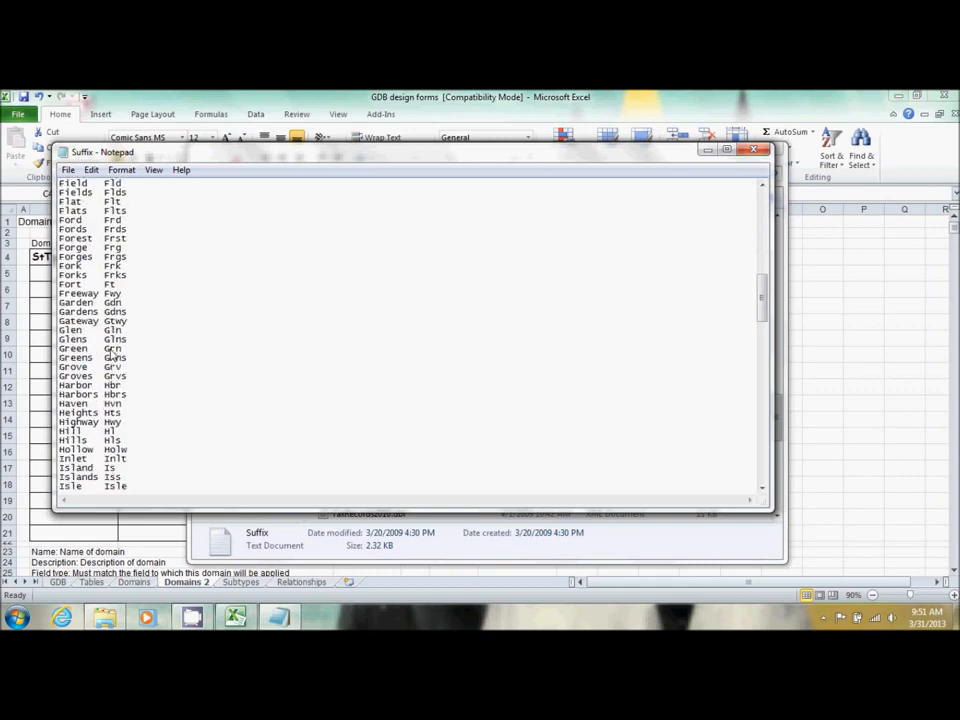
scroll(113, 353, down, 8)
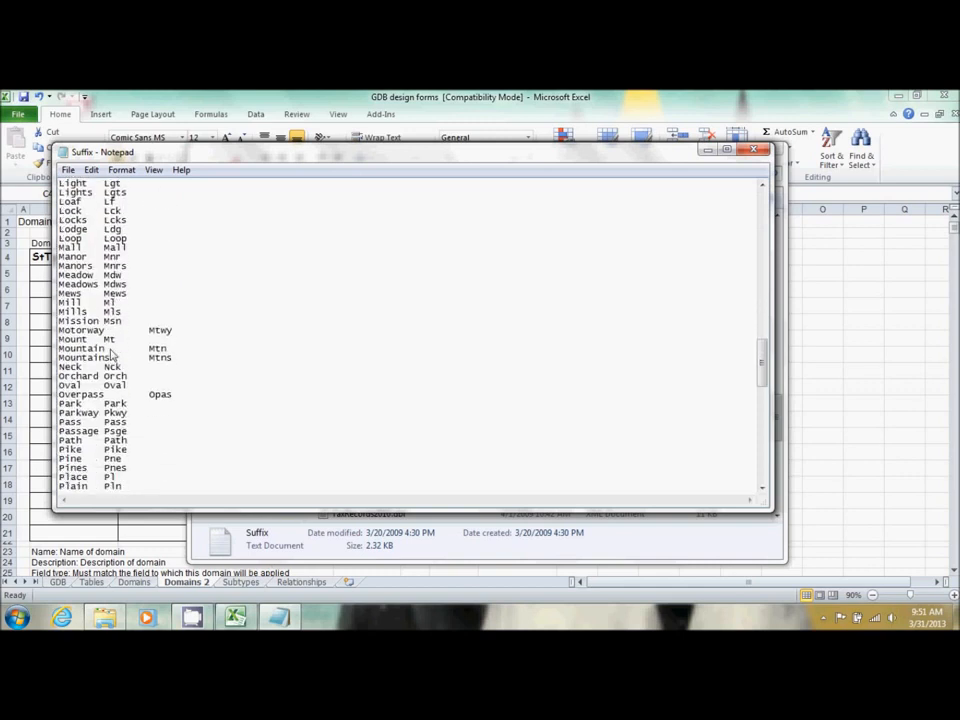
scroll(113, 353, down, 3)
scroll(113, 353, down, 6)
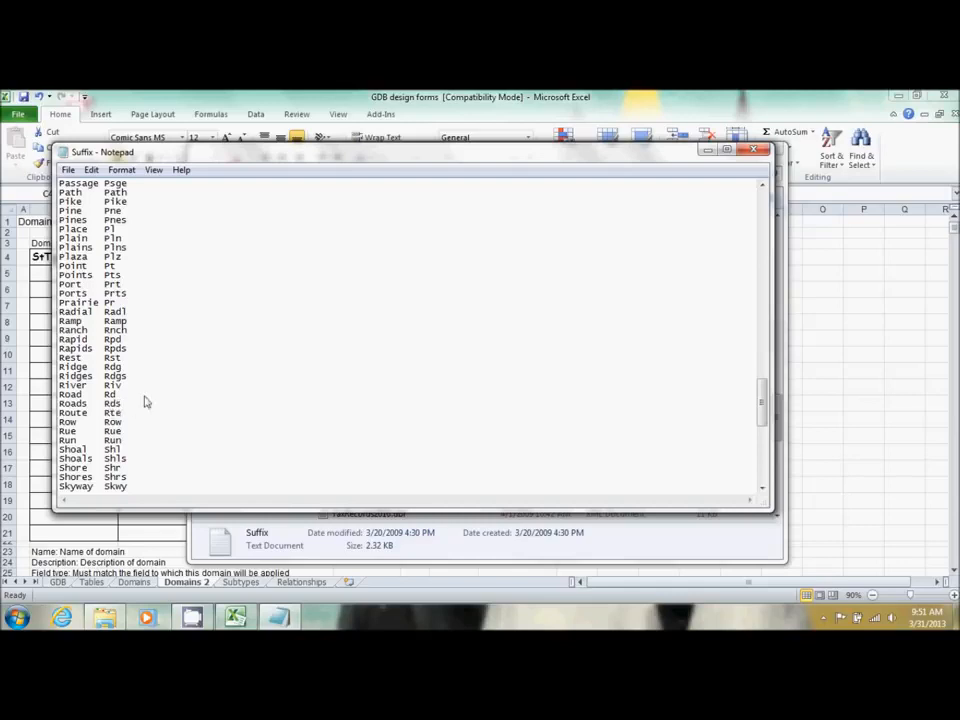
scroll(186, 400, down, 3)
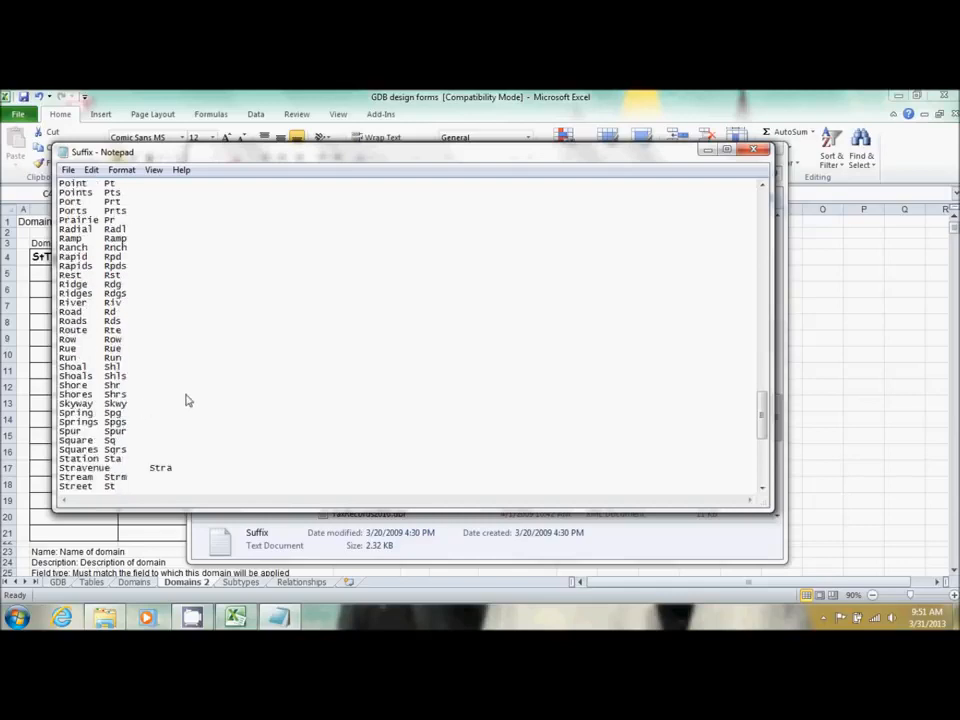
scroll(186, 400, down, 4)
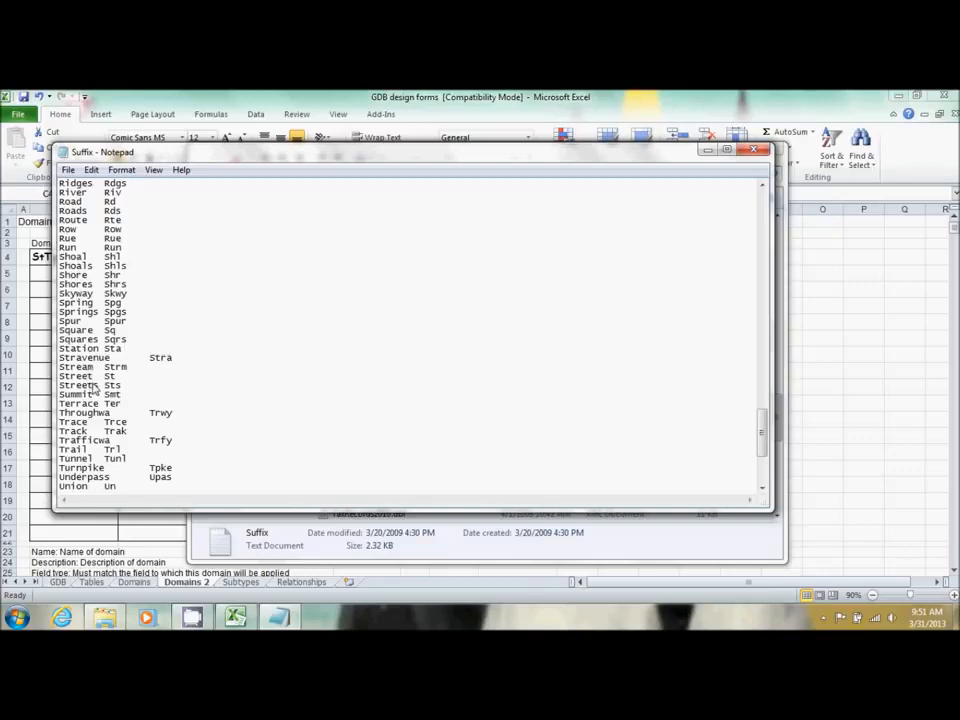
scroll(160, 386, down, 4)
scroll(160, 386, down, 2)
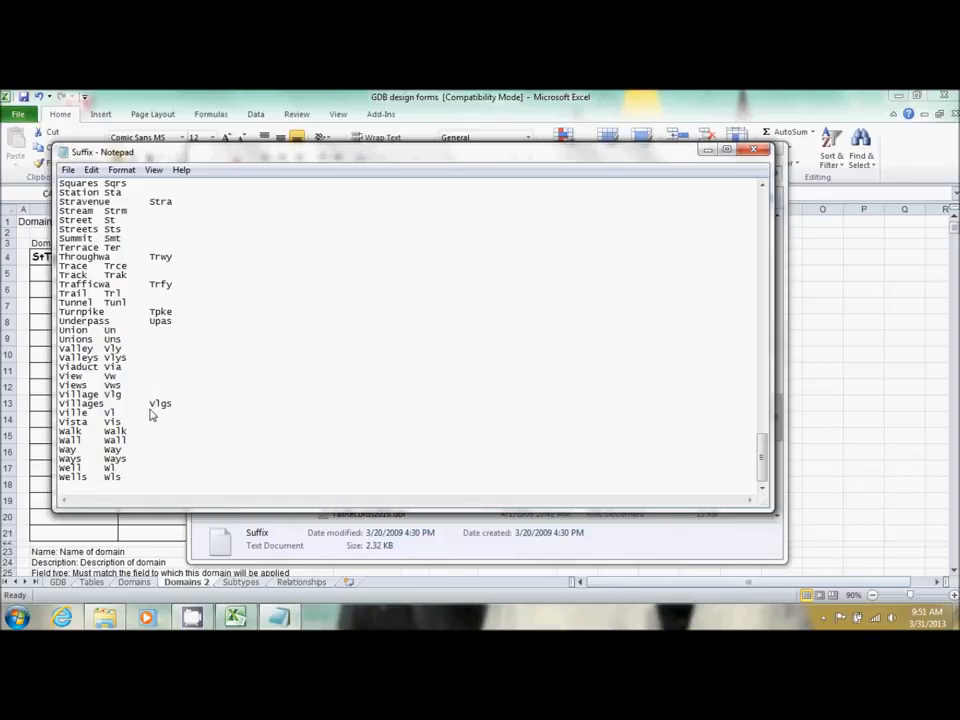
click(758, 151)
click(765, 150)
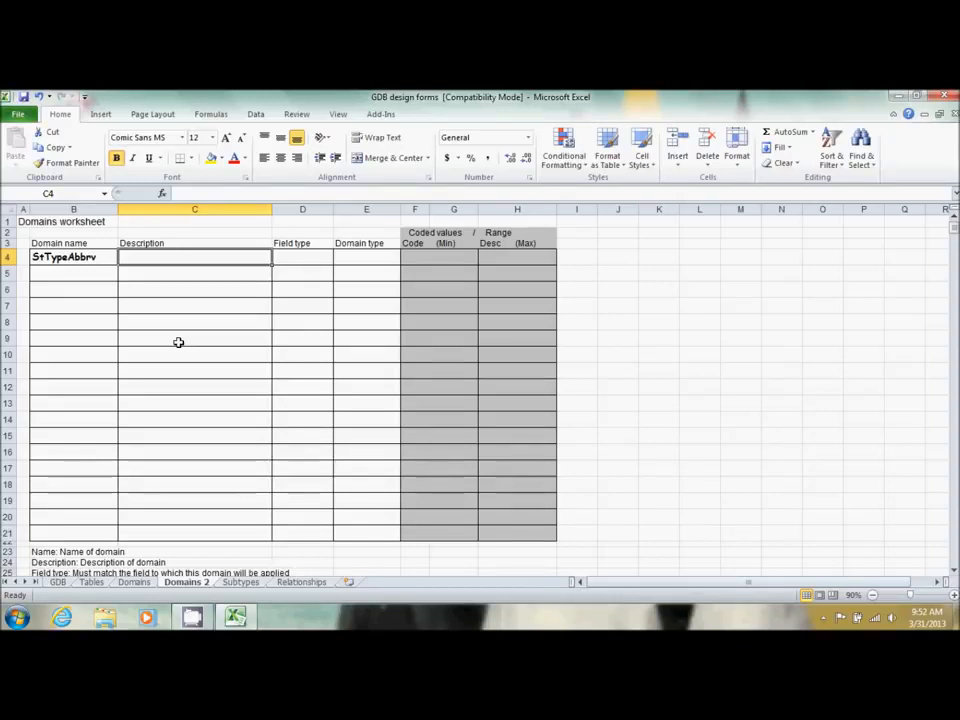
Step: Enter the description Street Type Abbreviations for the StTypeAbbrv domain
text(St)
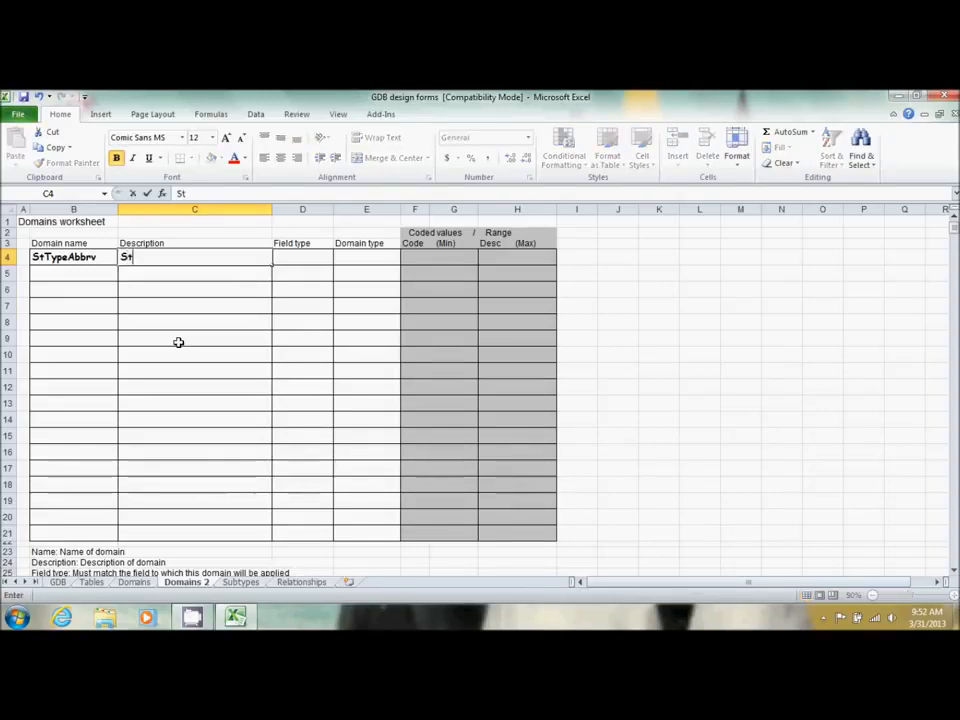
text(reet T)
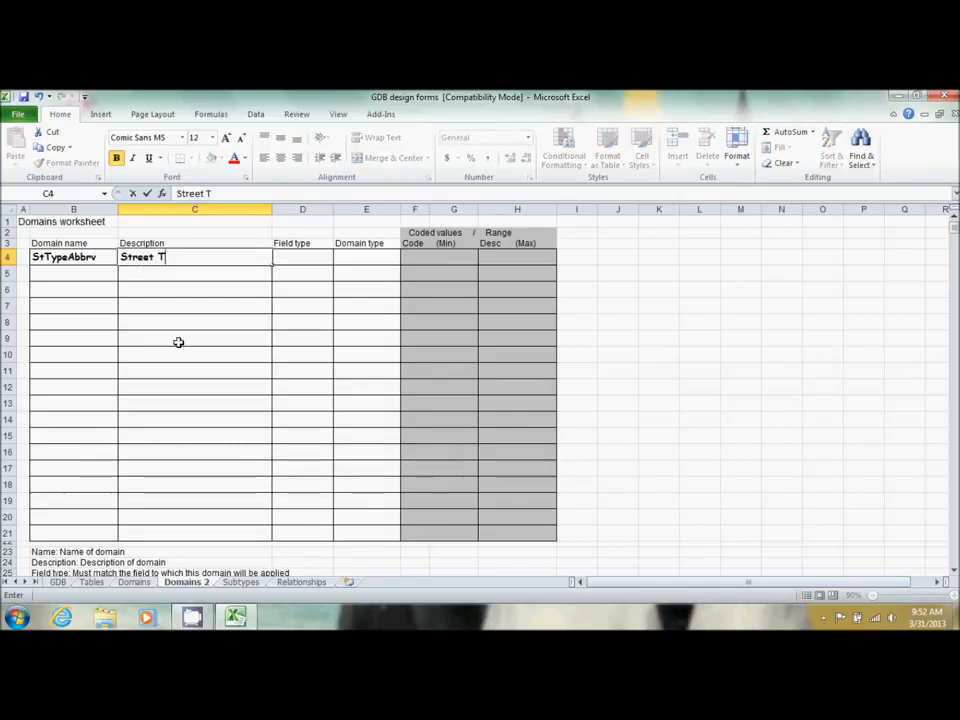
text(ype Abbr)
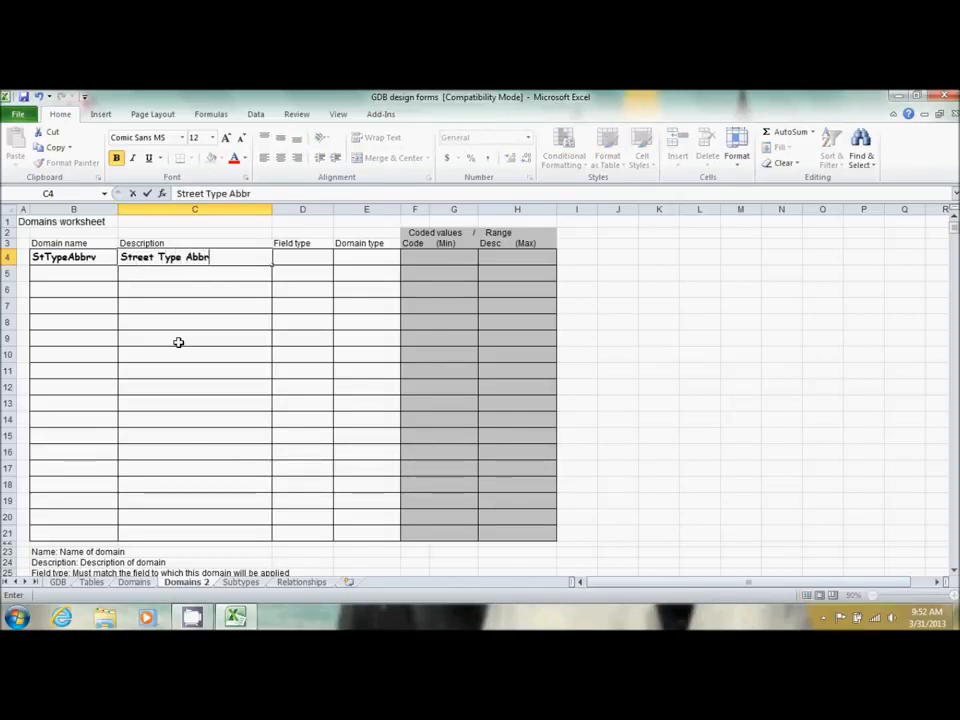
text(eviations)
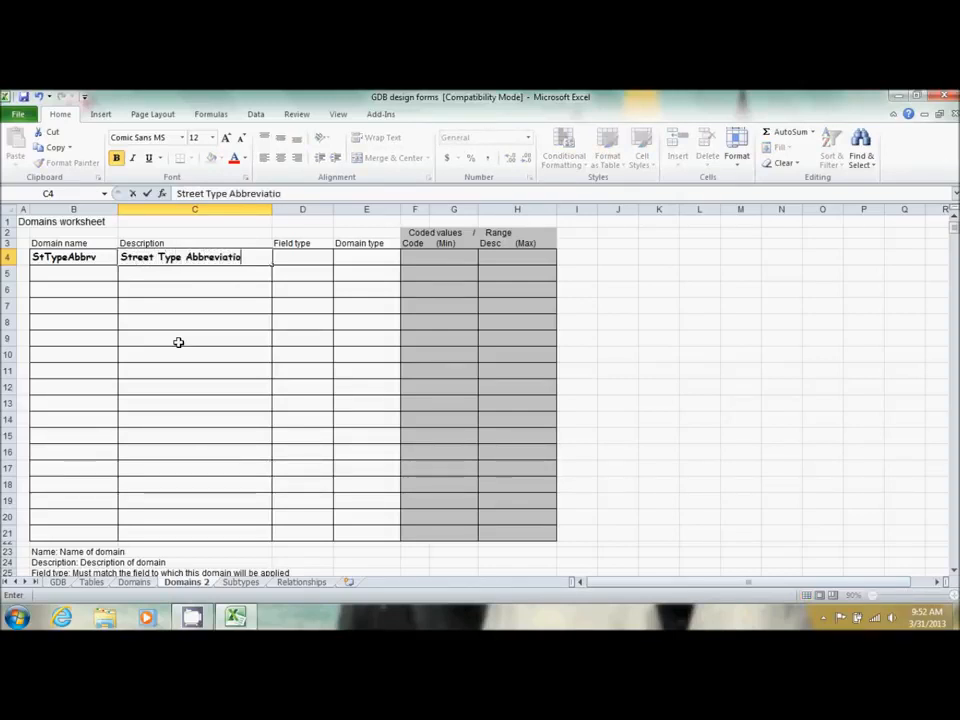
key(Tab)
Step: Set the StTypeAbbrv domain's field type to Text and its domain type to Coded value
text(Text)
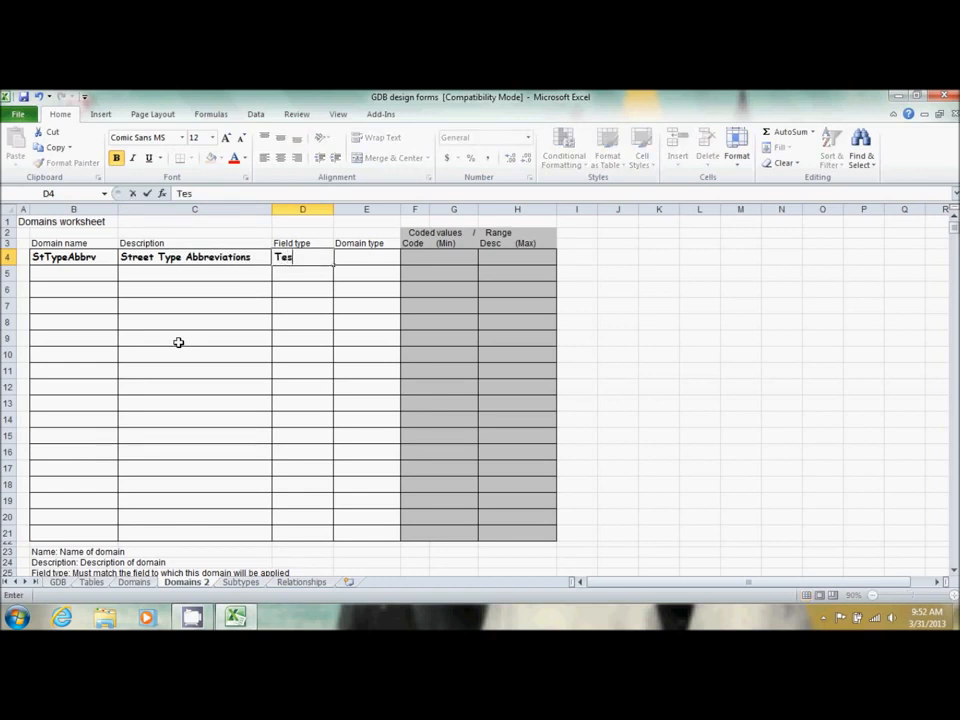
key(Tab)
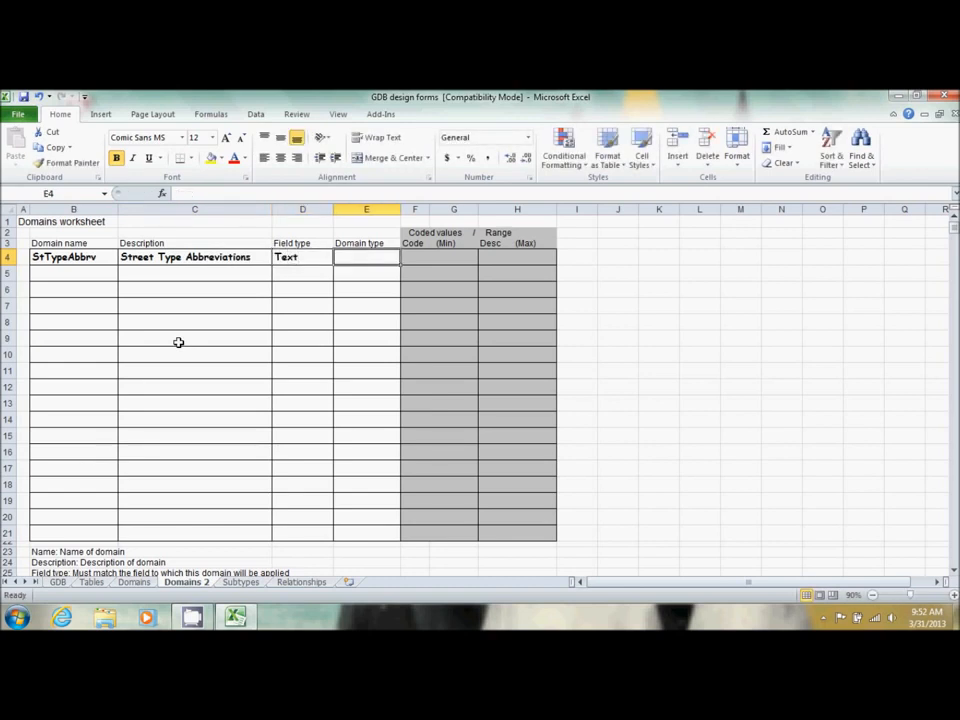
text(Coded)
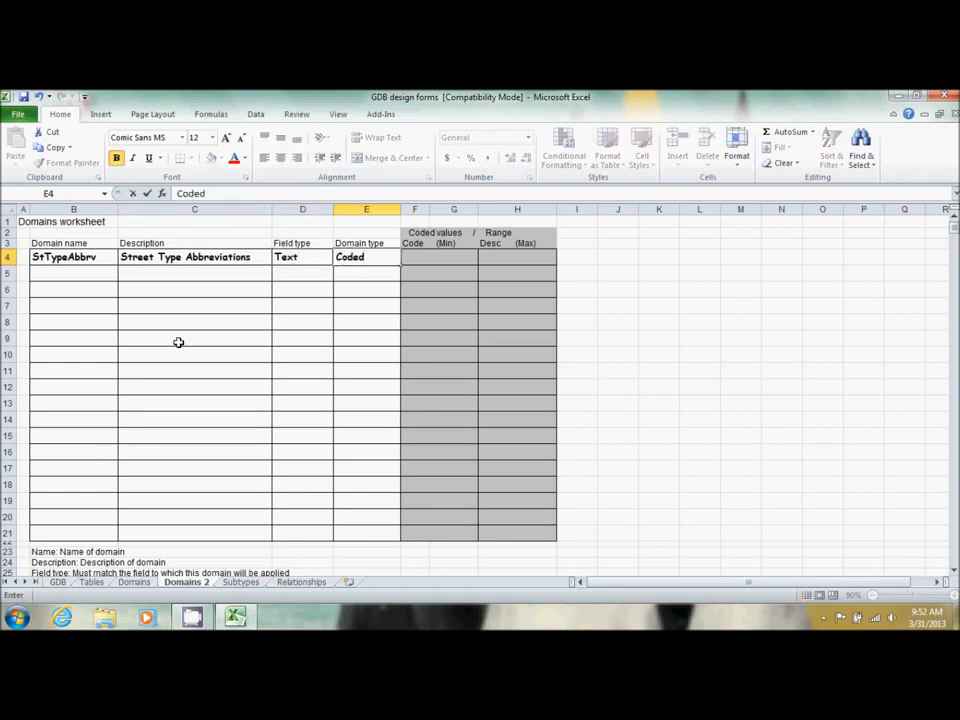
text( value)
key(Tab)
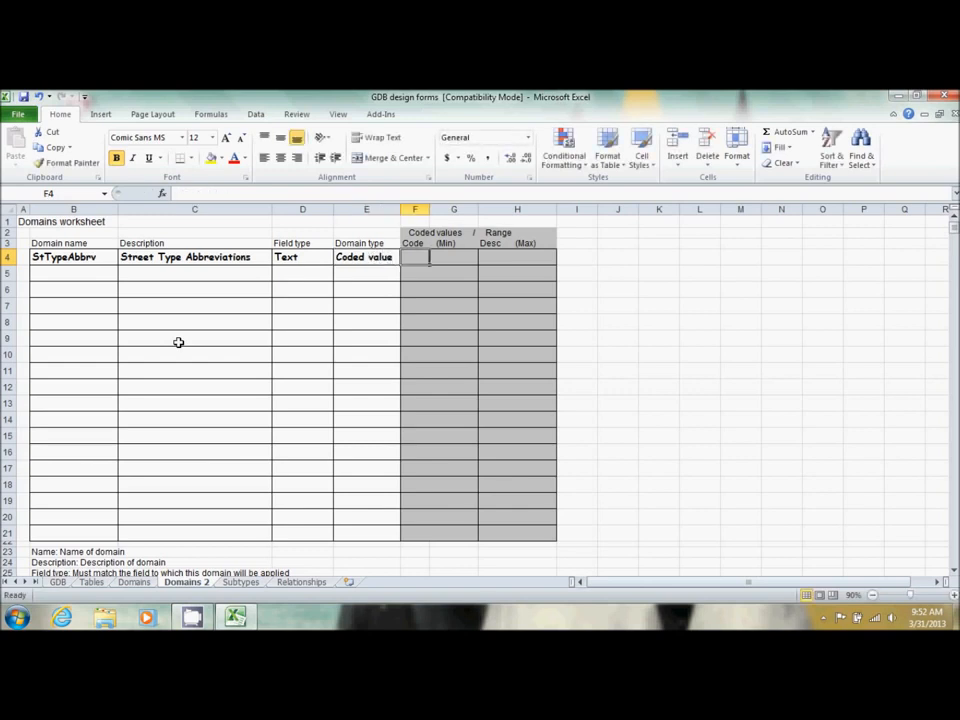
Step: Enter Data\Suffix.txt as the coded values source for the StTypeAbbrv domain
text(Data)
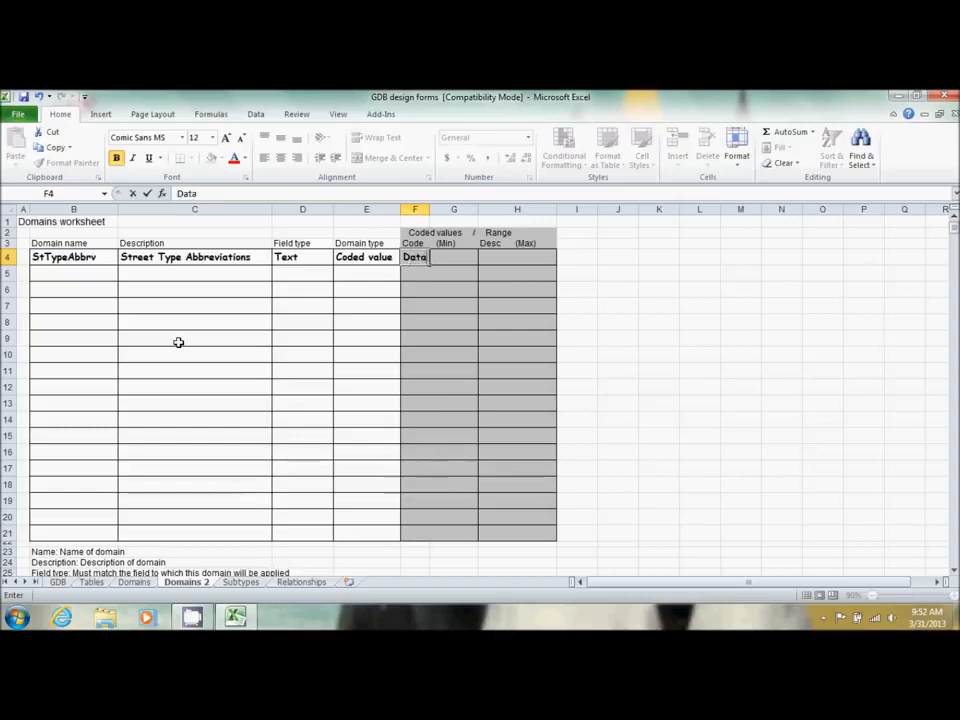
text(\)
text(Suffix)
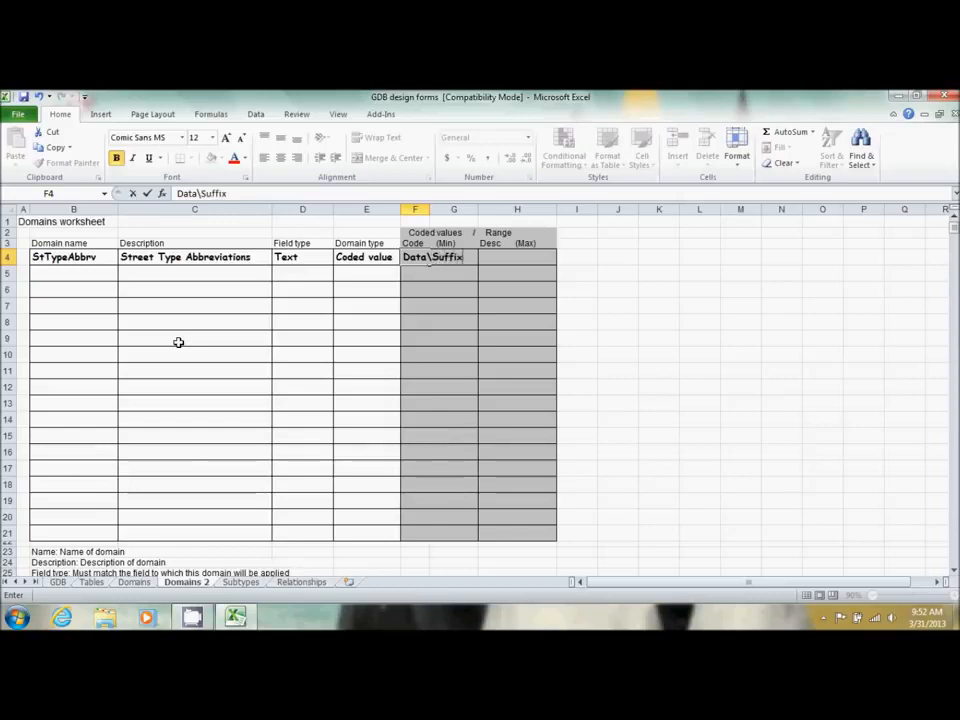
text(.txt)
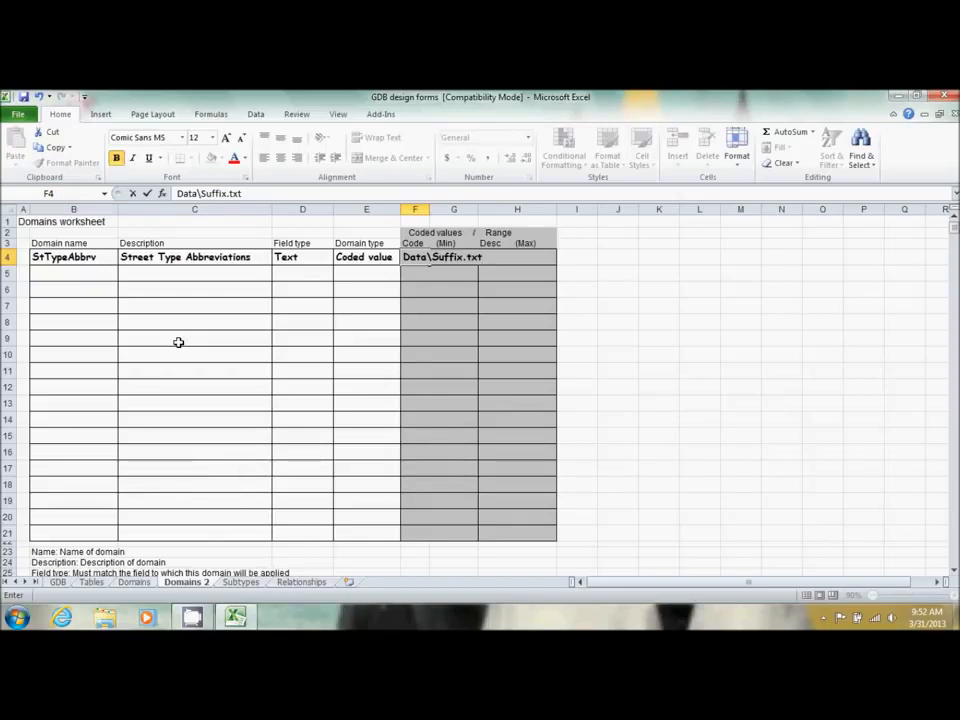
Step: Add a PlatStatus field with field type SI to the Parcels table in row 17 of the Tables worksheet
click(91, 581)
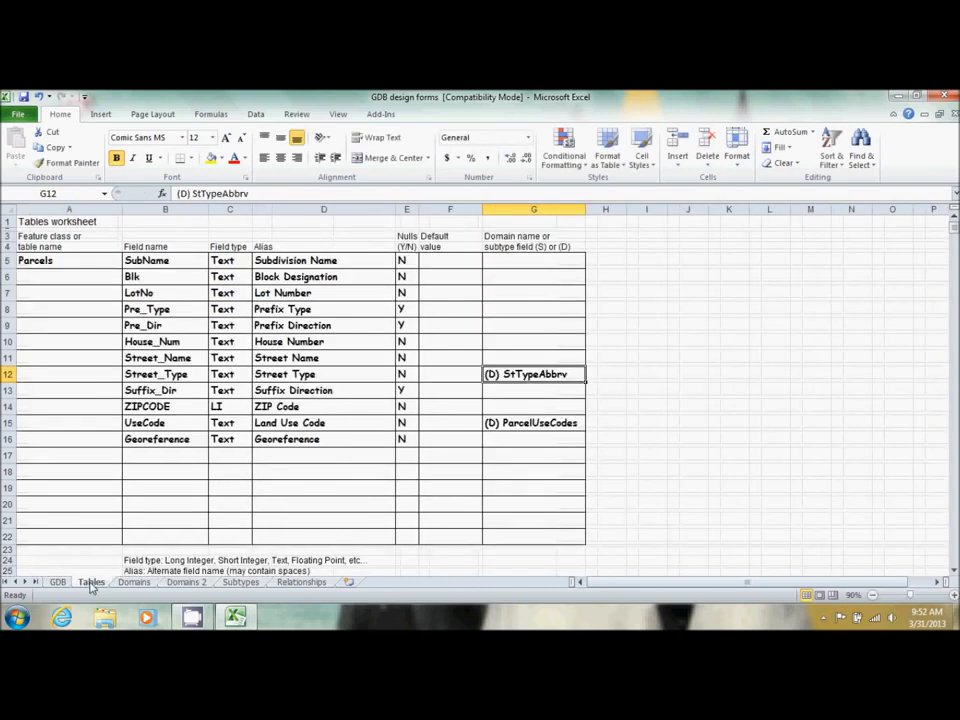
click(167, 458)
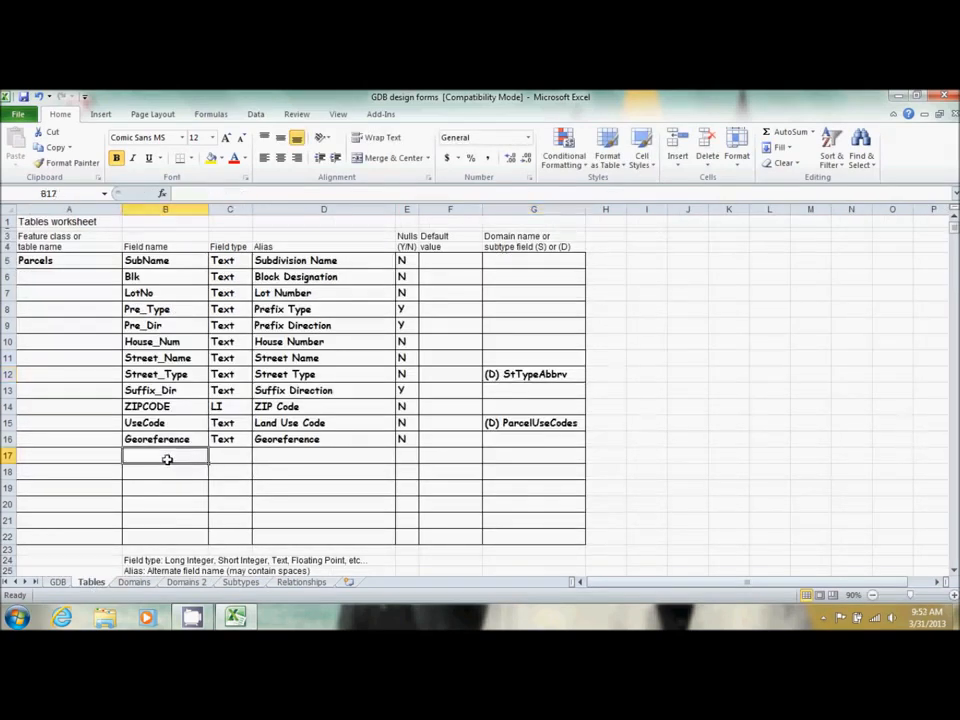
text(PlatSut)
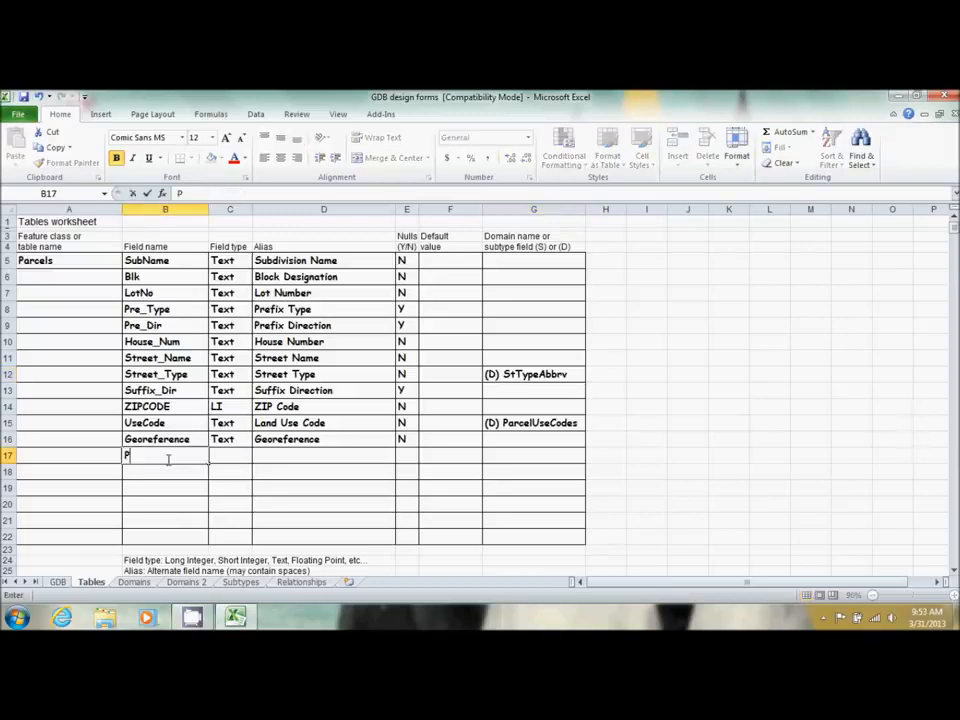
key(BackSpace)
key(BackSpace)
text(tatus)
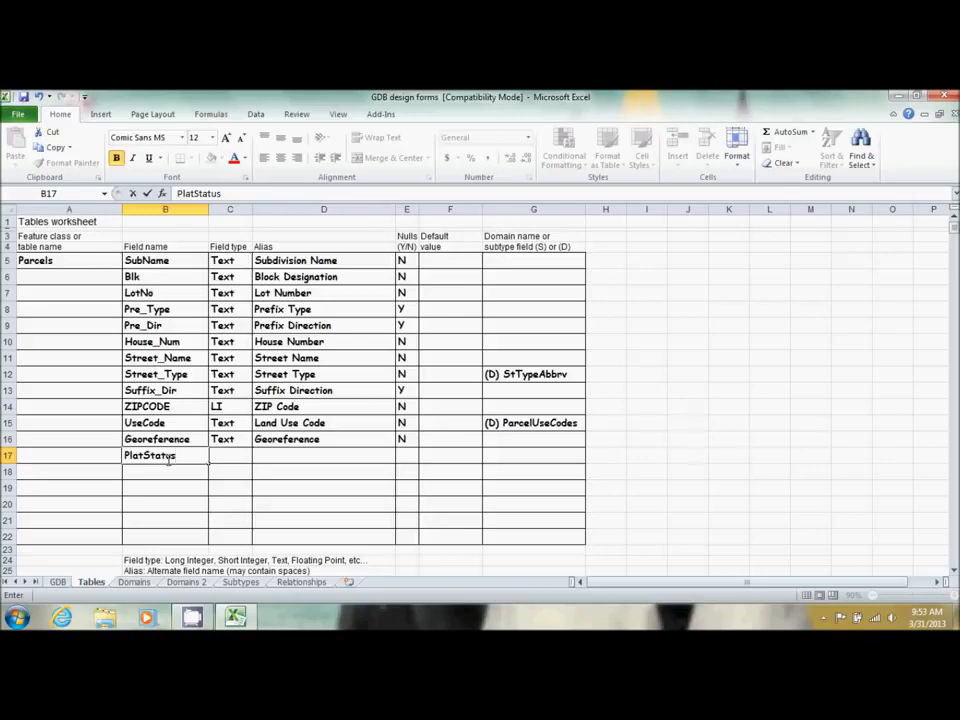
key(Tab)
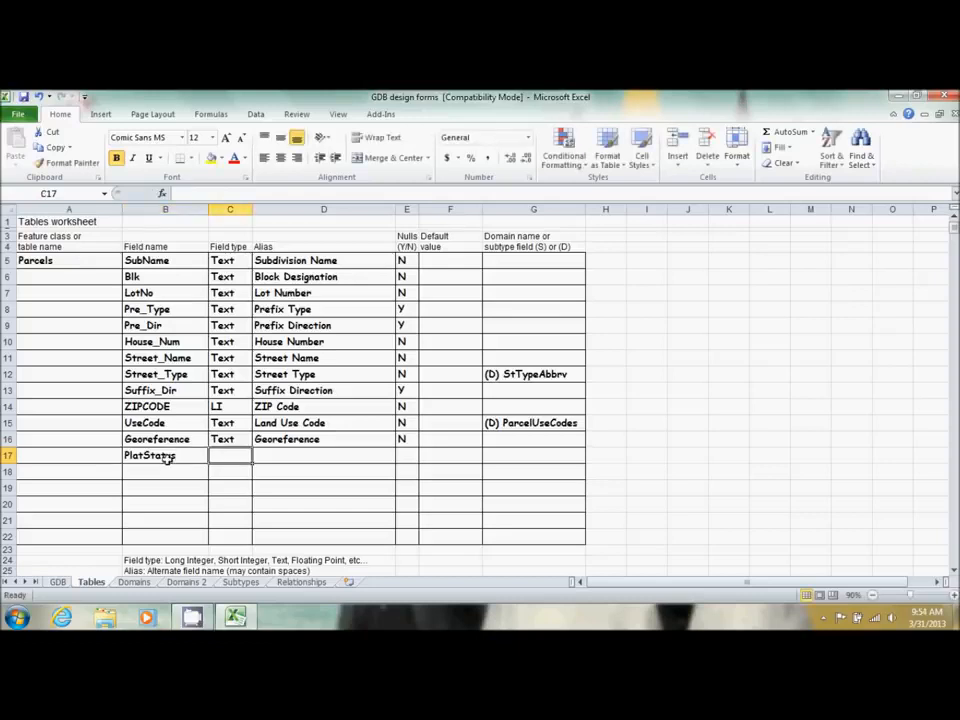
text(SI)
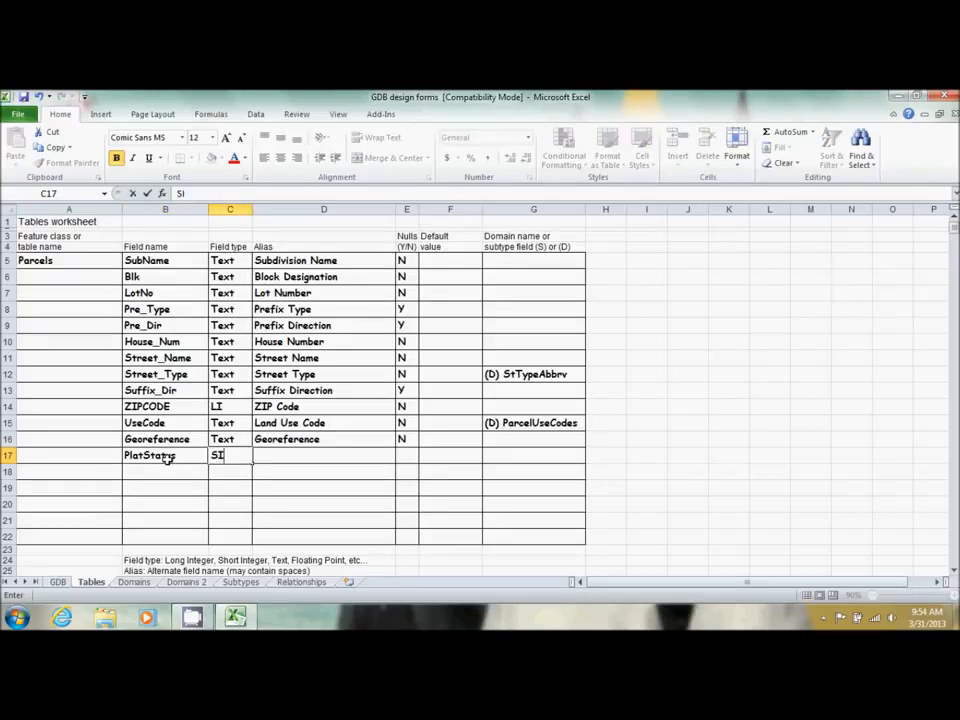
key(Tab)
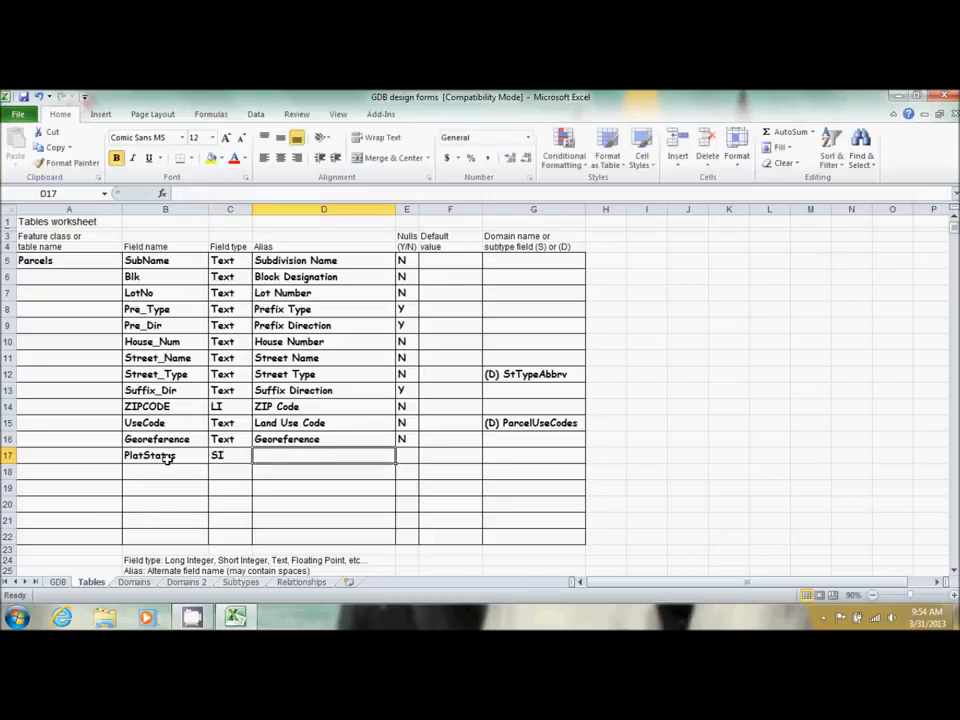
Step: Give the PlatStatus field the alias Plat Status and set its nulls value to N
text(Plat Sta)
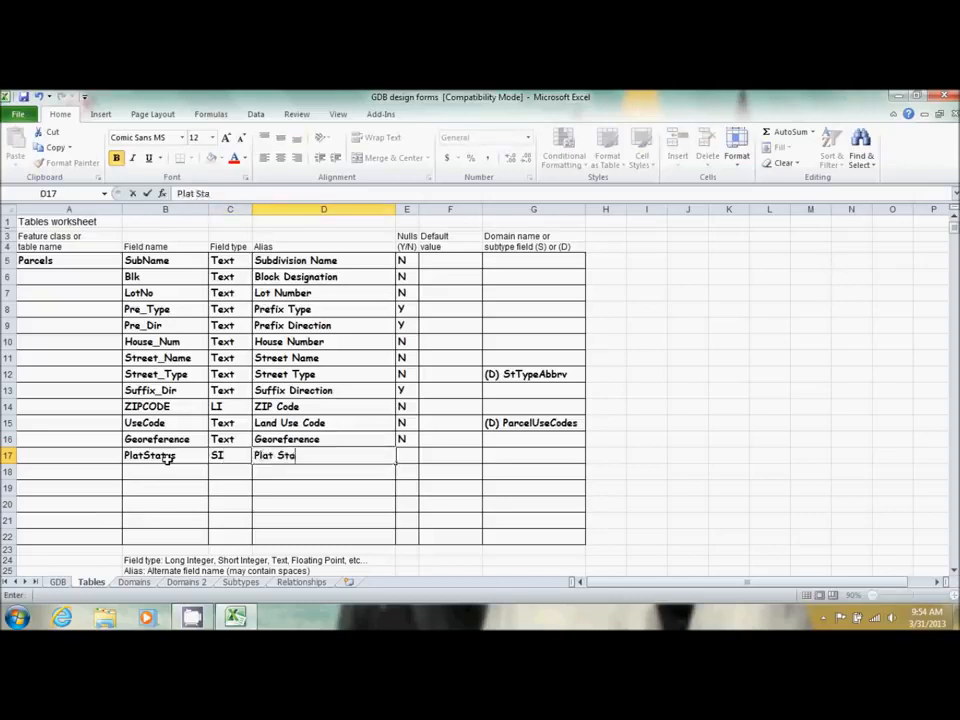
text(tus)
key(Tab)
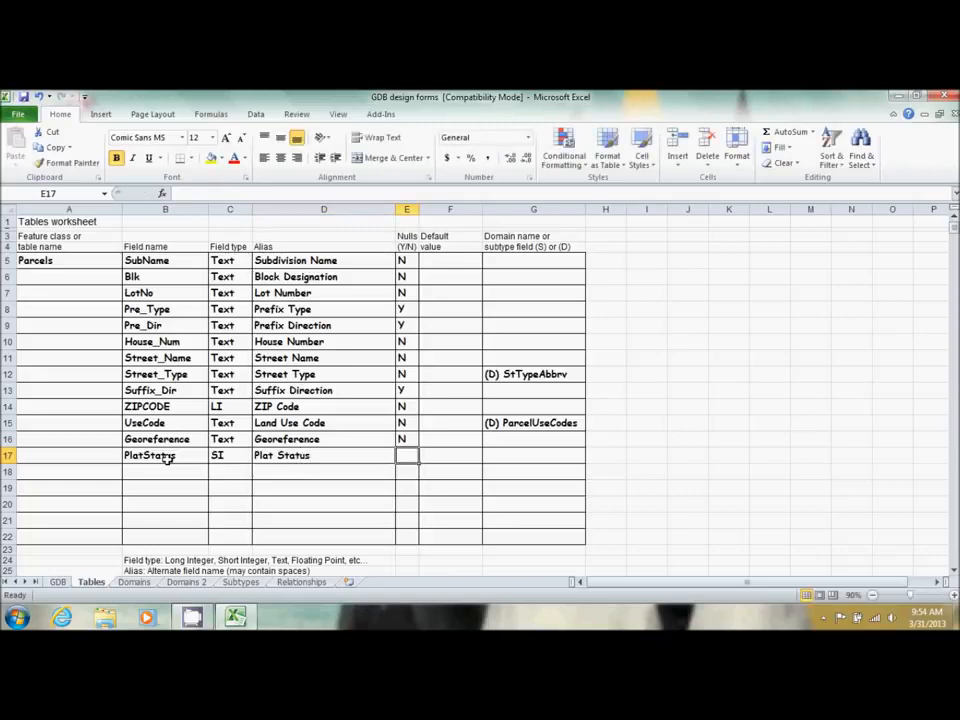
text(N)
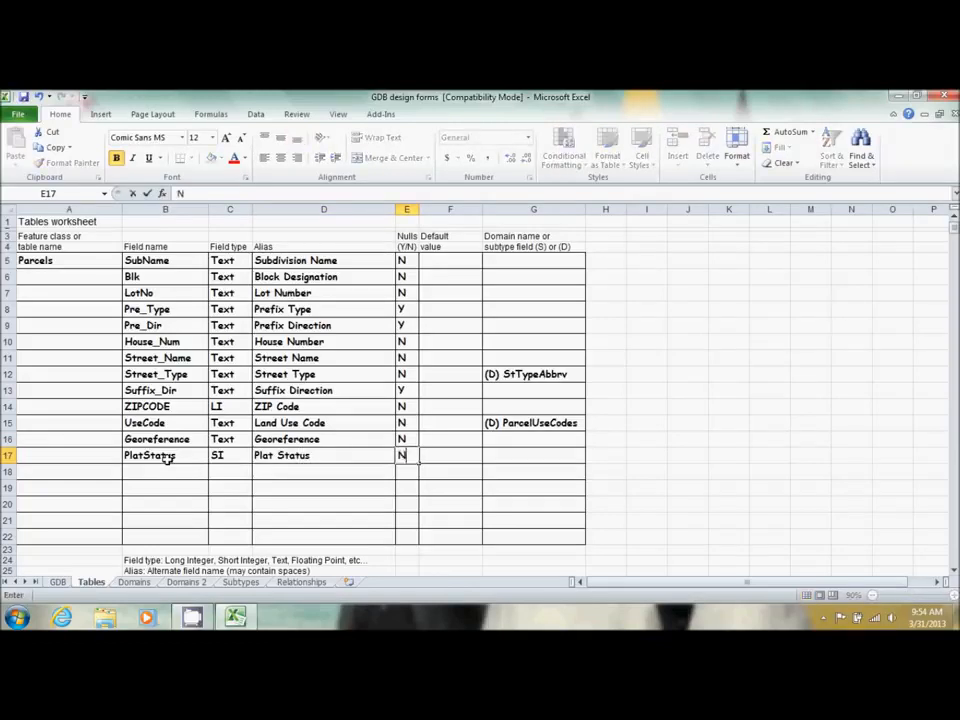
key(Tab)
Step: Enter (S) PlatSubtype as the subtype for the PlatStatus field
key(Tab)
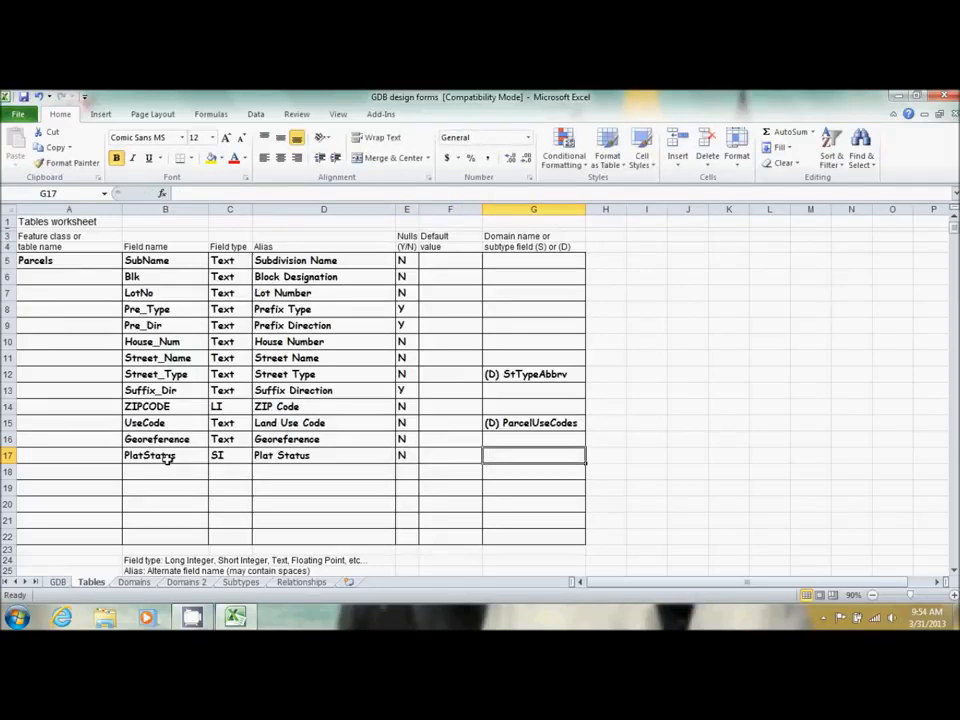
text((S))
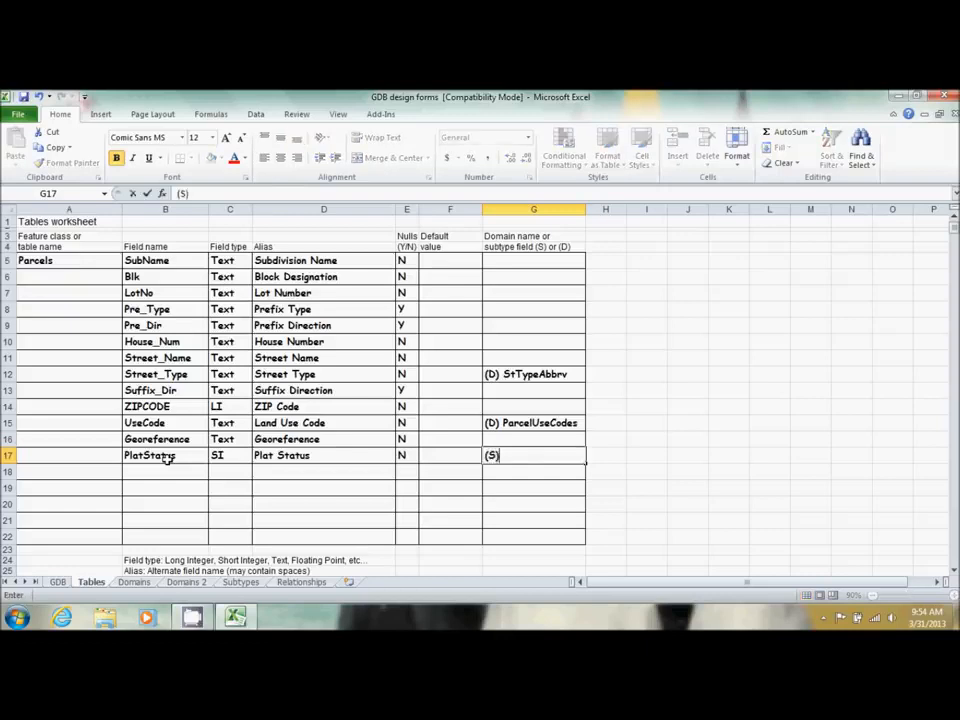
text( PlatSubtype)
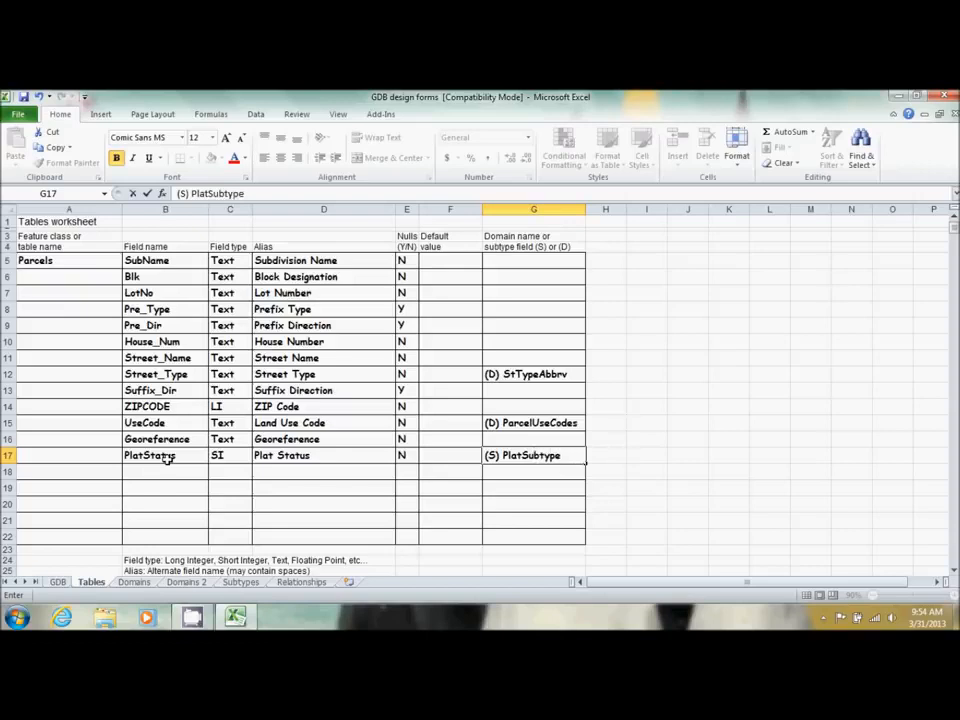
Step: Enter PlatSubtype as the subtype name in row 4 of the Subtypes worksheet
click(240, 582)
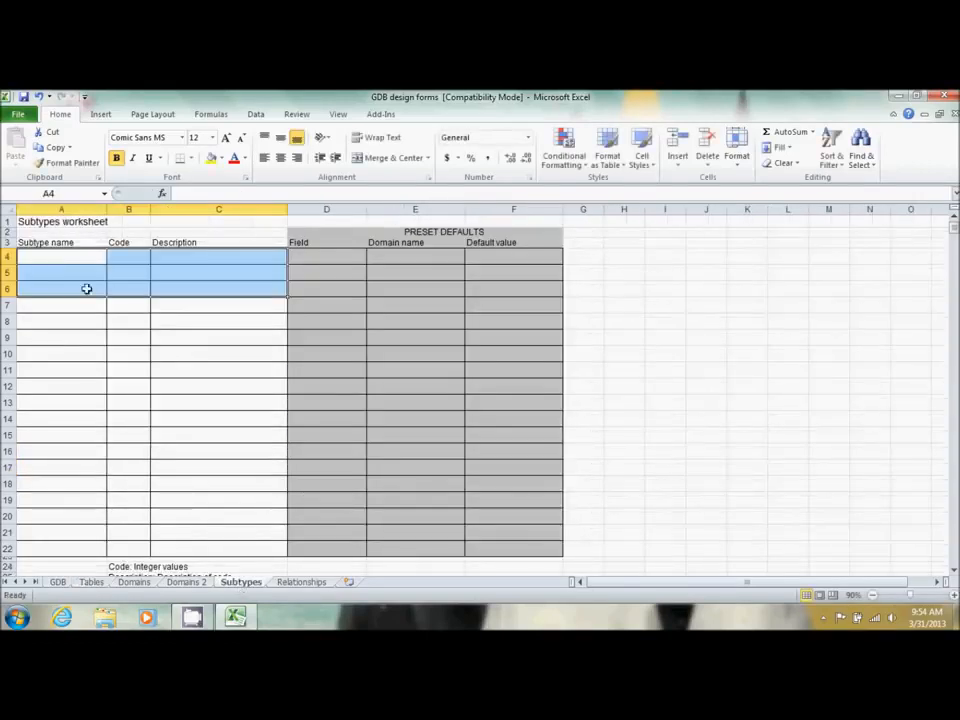
click(75, 254)
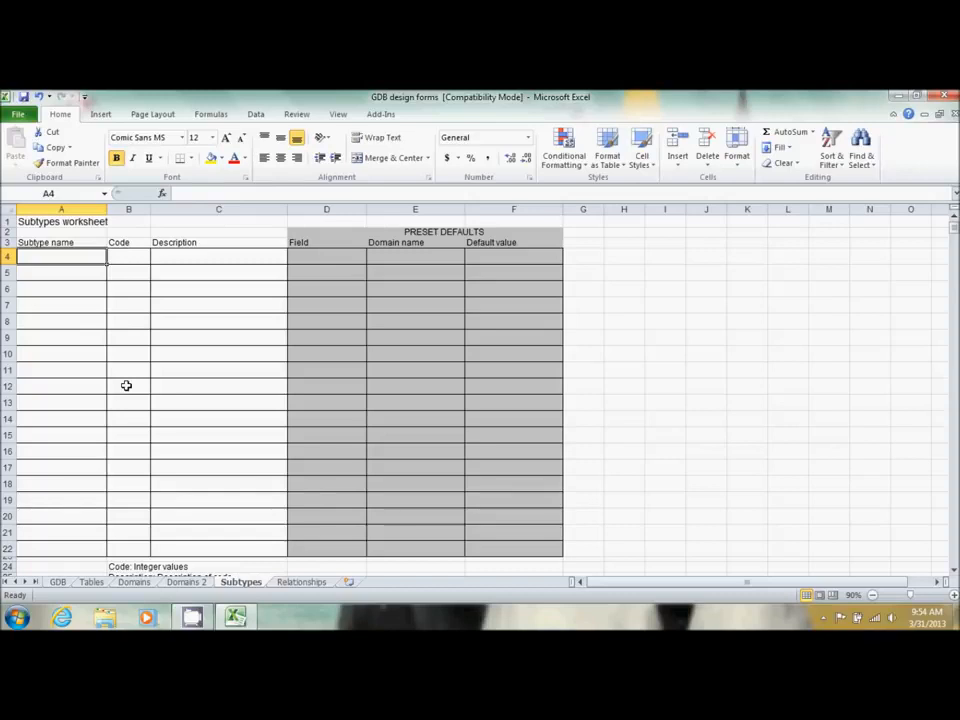
text(PlatSu)
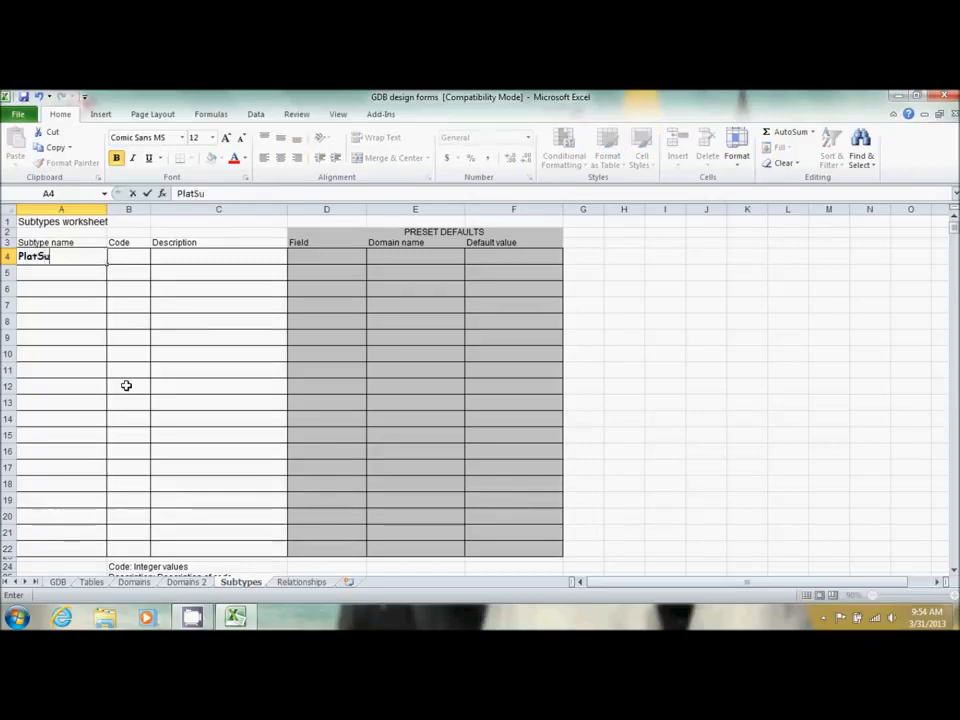
text(btype)
key(Tab)
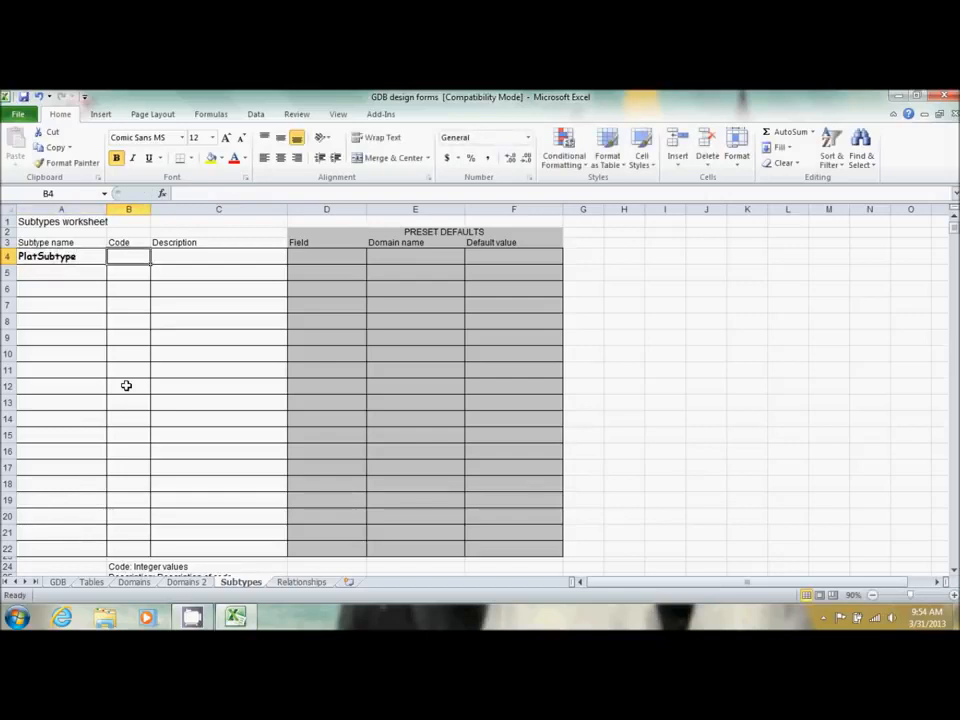
key(End)
key(Down)
key(Up)
key(Up)
key(Up)
key(Up)
key(Up)
key(Up)
key(Up)
key(Up)
key(Up)
key(Up)
key(Up)
key(Up)
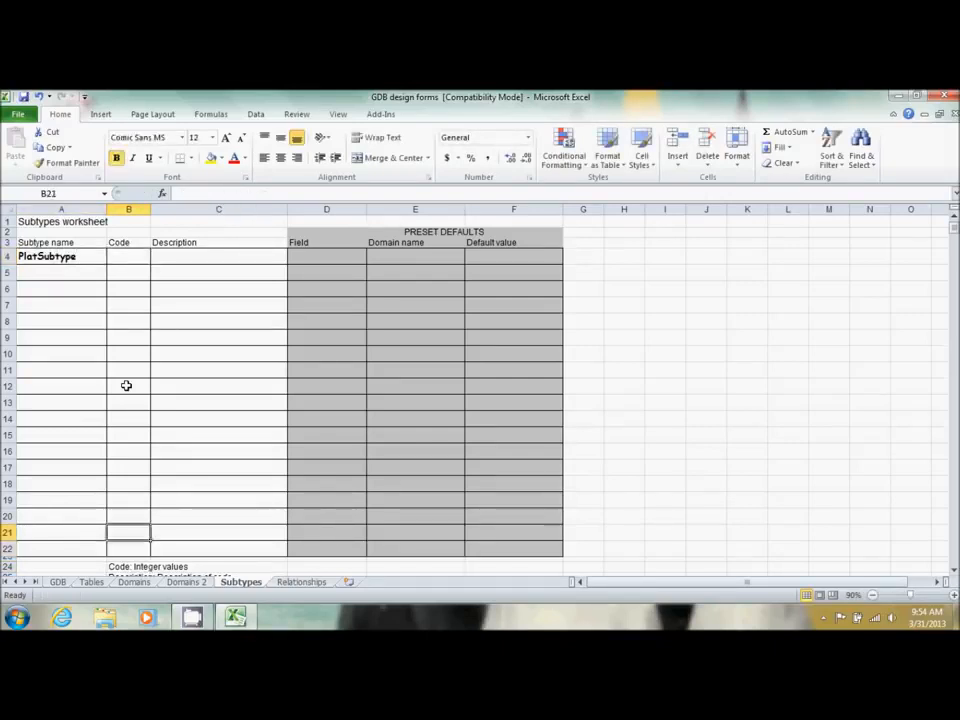
key(Up)
key(Up)
key(Up)
key(Up)
key(Up)
key(Up)
key(Up)
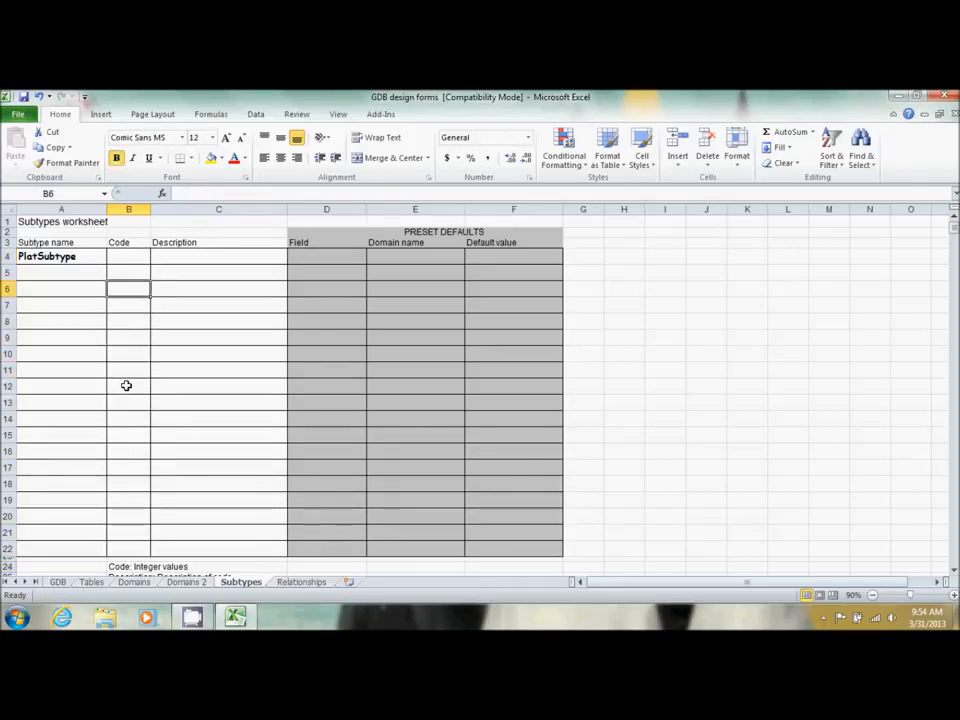
key(Up)
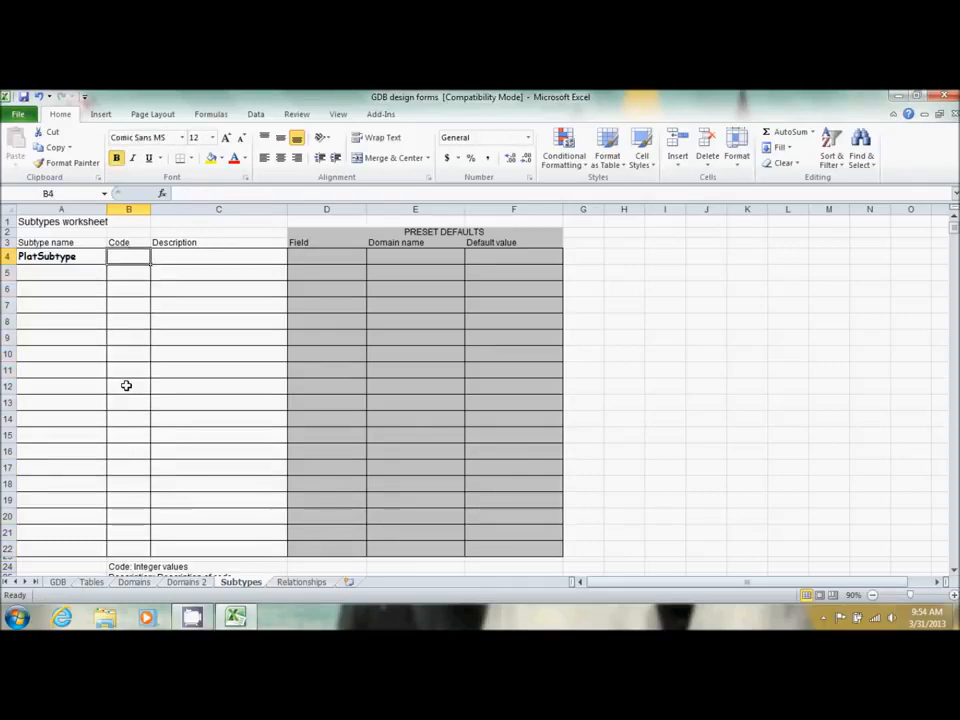
Step: Enter the codes 1, 2 and 3 for PlatSubtype in rows 4 to 6
text(1)
key(Return)
text(2)
key(Return)
text(3)
key(Right)
Step: Describe PlatSubtype code 1 as Platted Property and code 2 as Unplatted Property
key(Up)
key(Up)
key(Up)
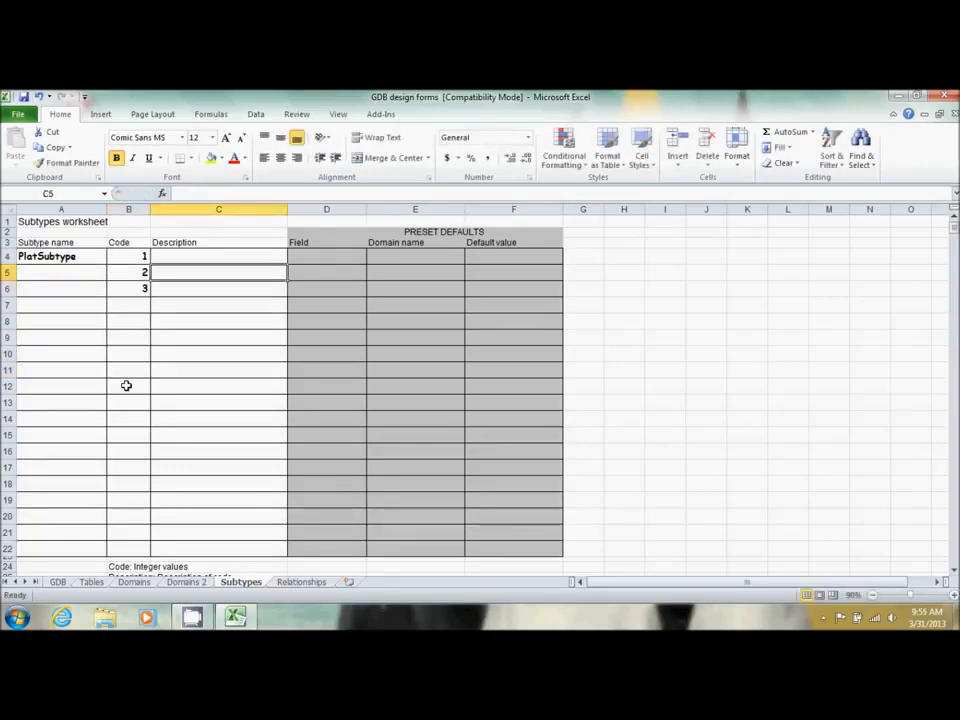
key(Down)
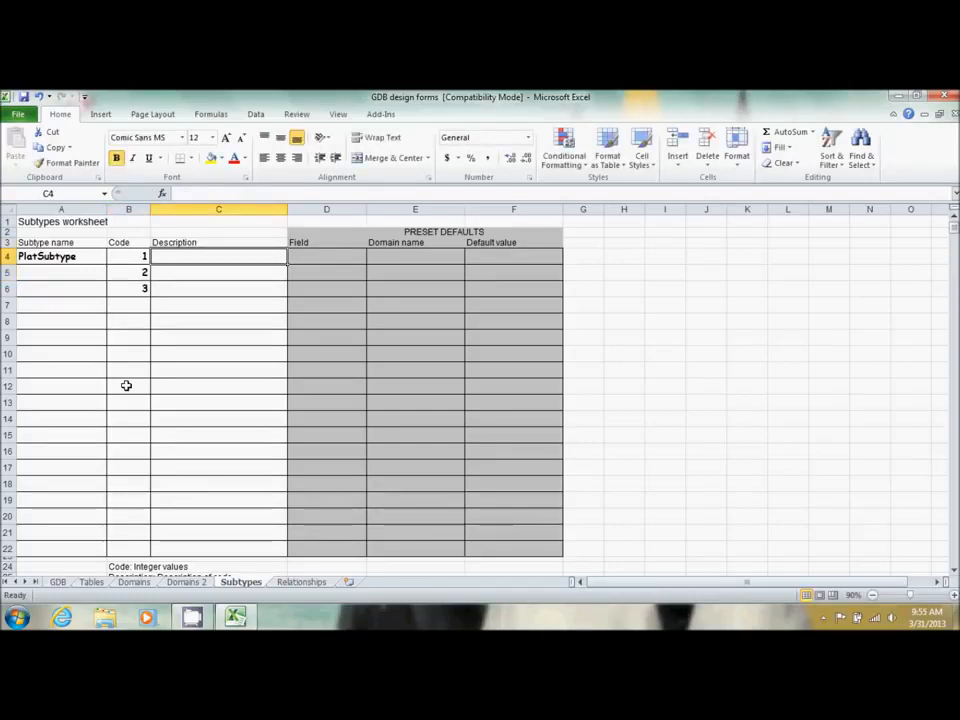
text(Pl)
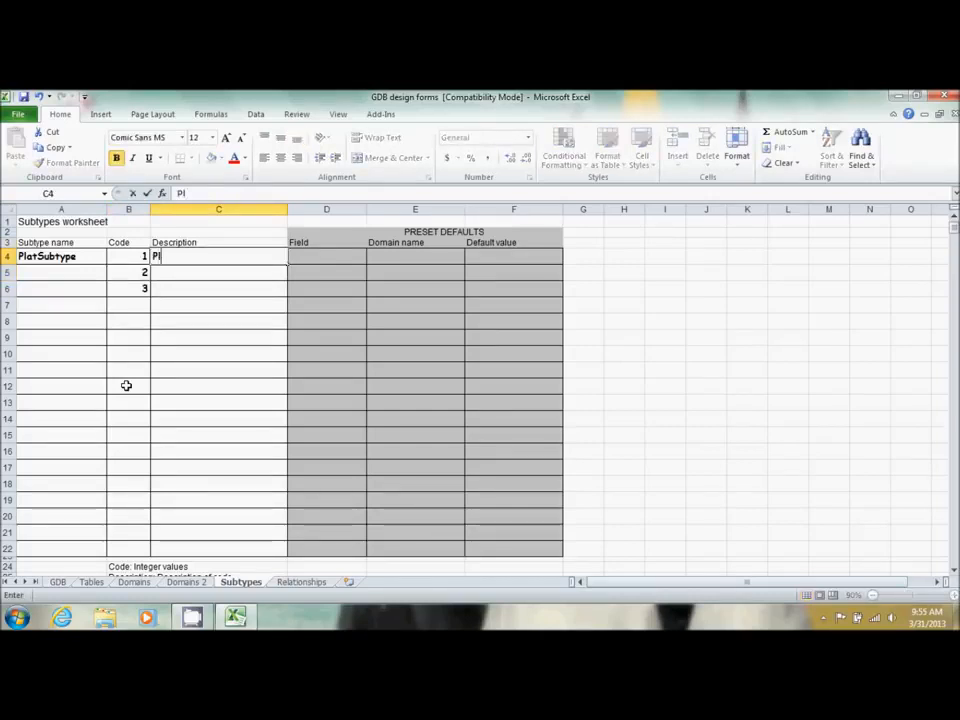
text(atted Property)
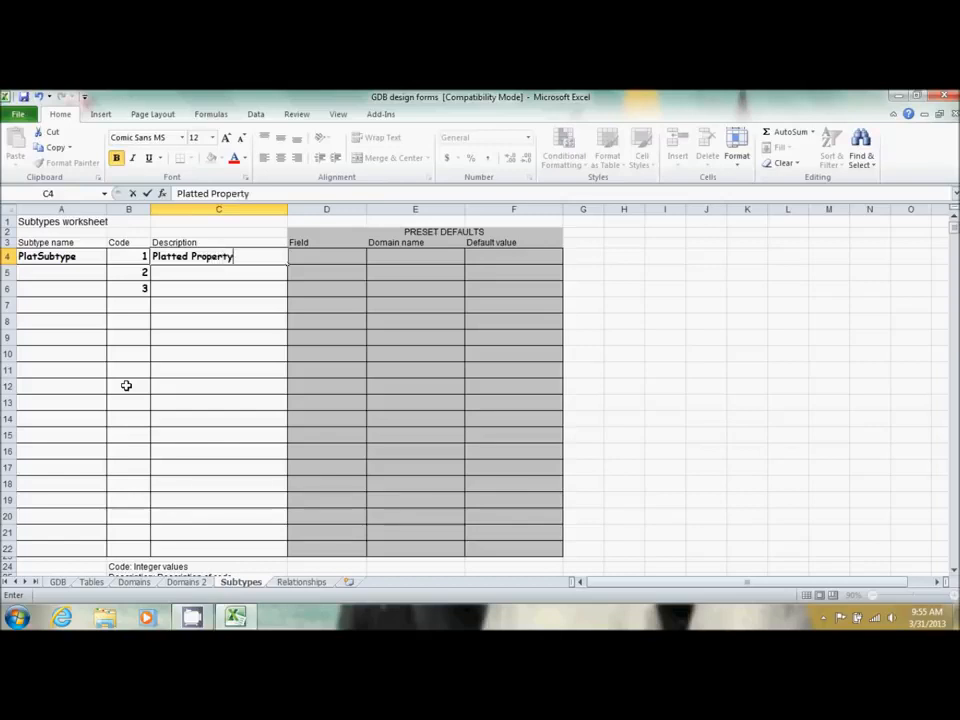
key(Return)
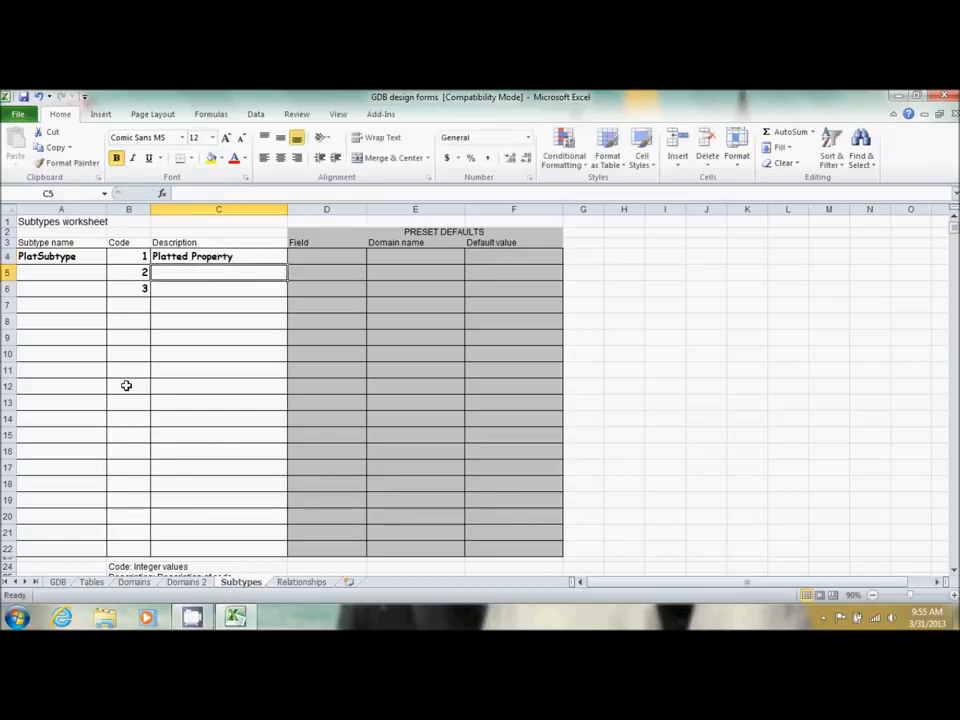
text(Unpla)
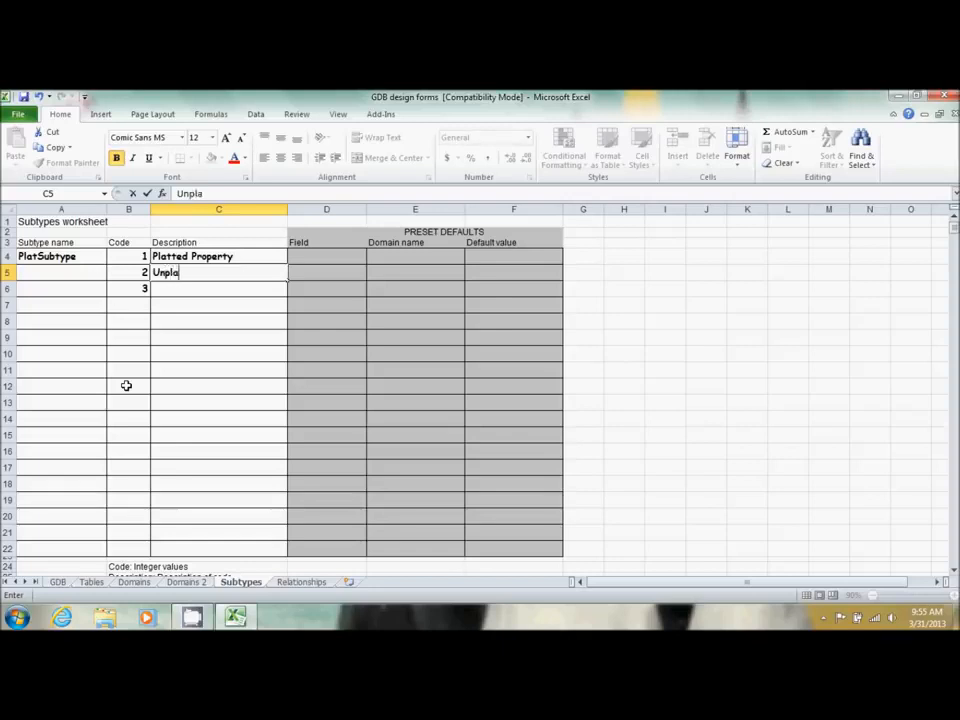
text(tted Property)
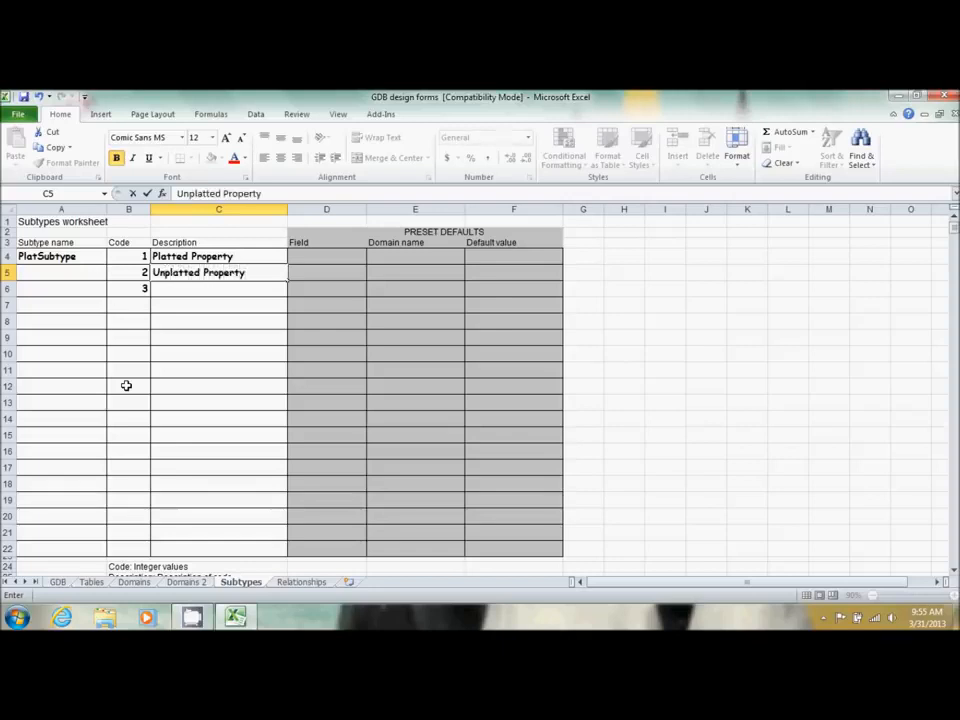
key(Return)
Step: Describe PlatSubtype code 3 as Plat Pending and return to the GDB worksheet
text(P)
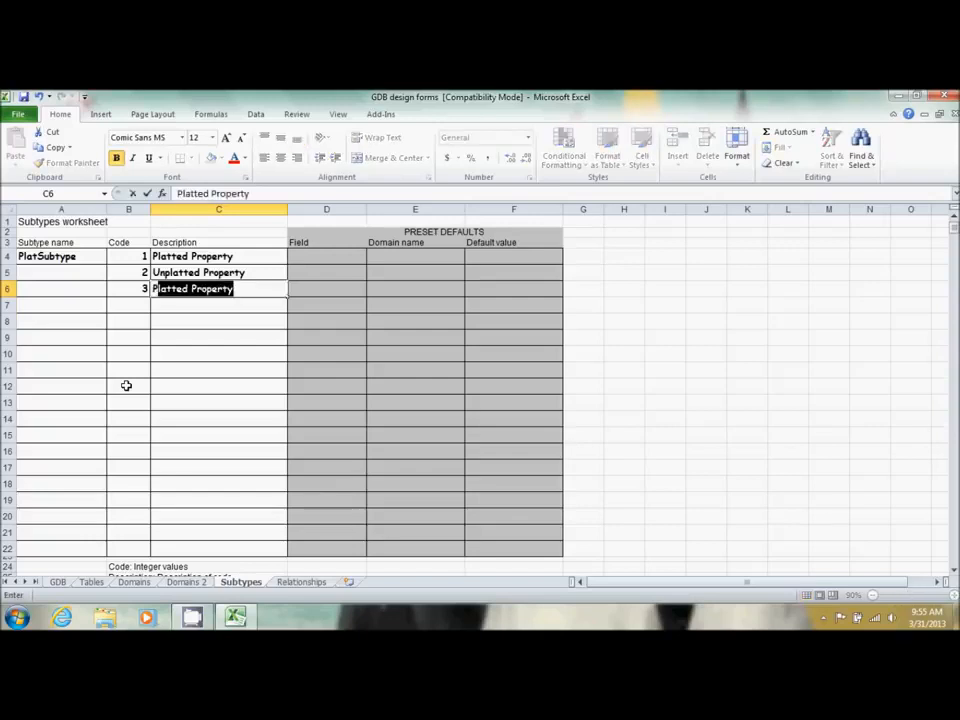
text(lat Pending)
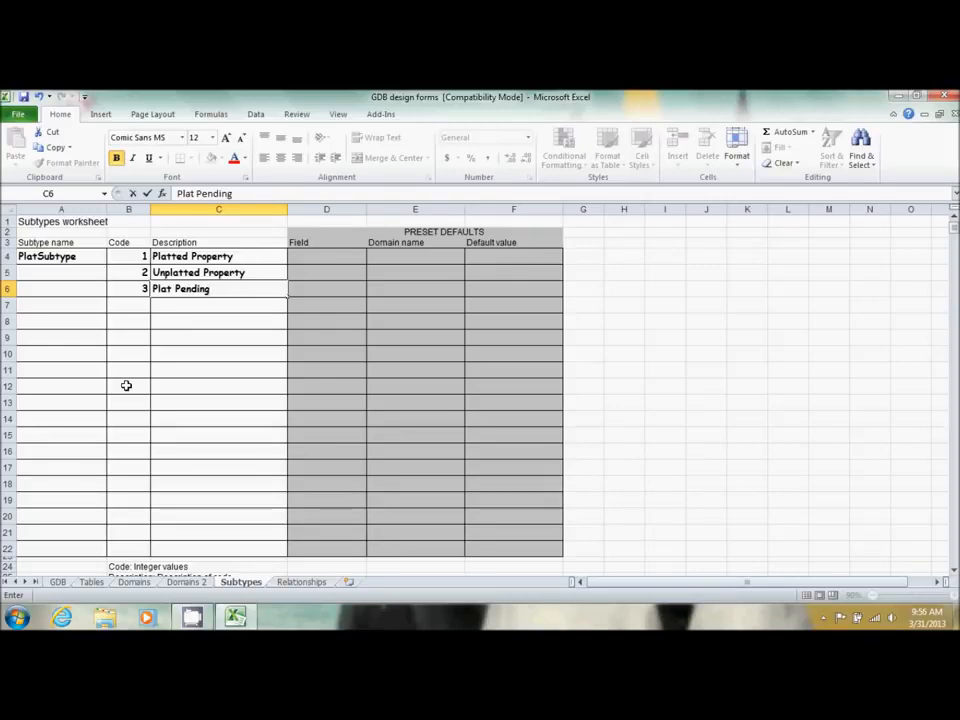
click(57, 581)
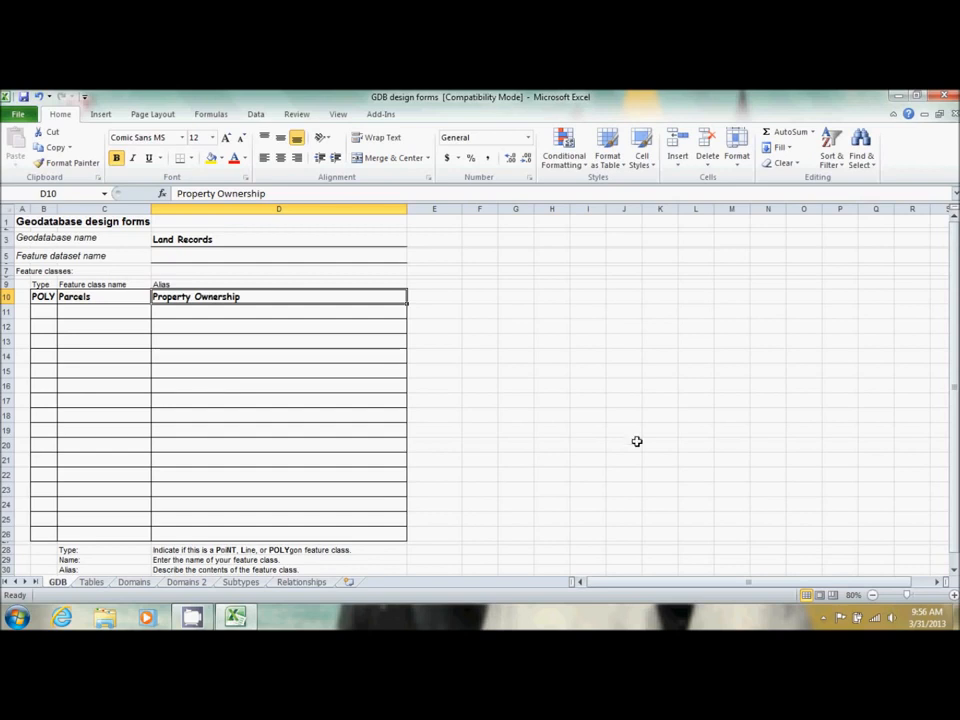
Step: Apply a thick box border around the empty cells I13:L20 beside the feature class form
drag(574, 337, 703, 441)
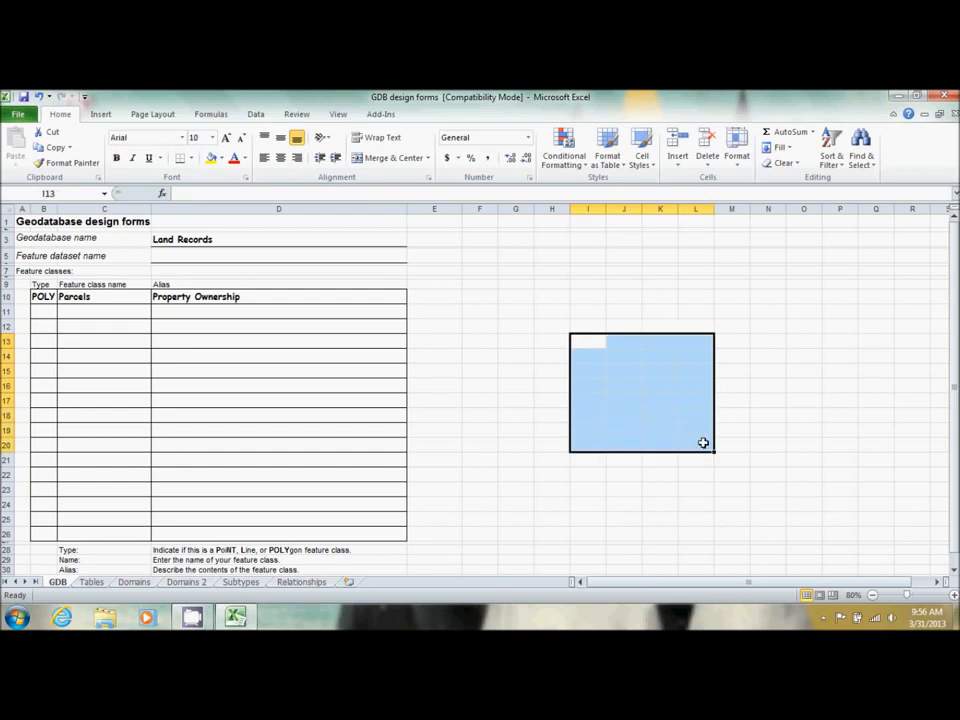
click(191, 158)
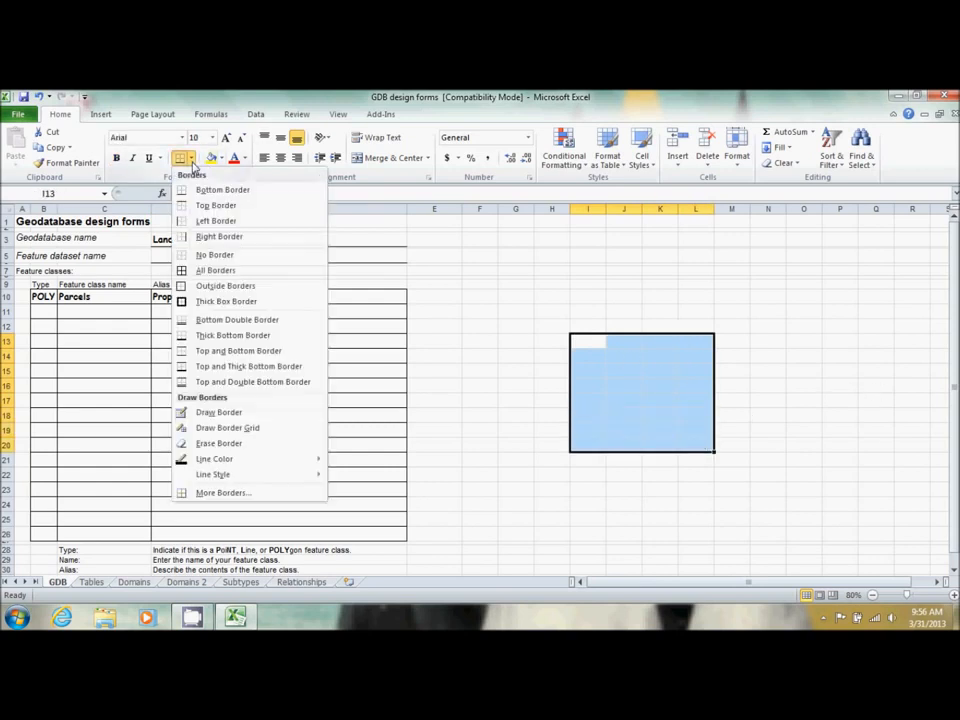
click(225, 301)
drag(810, 377, 802, 423)
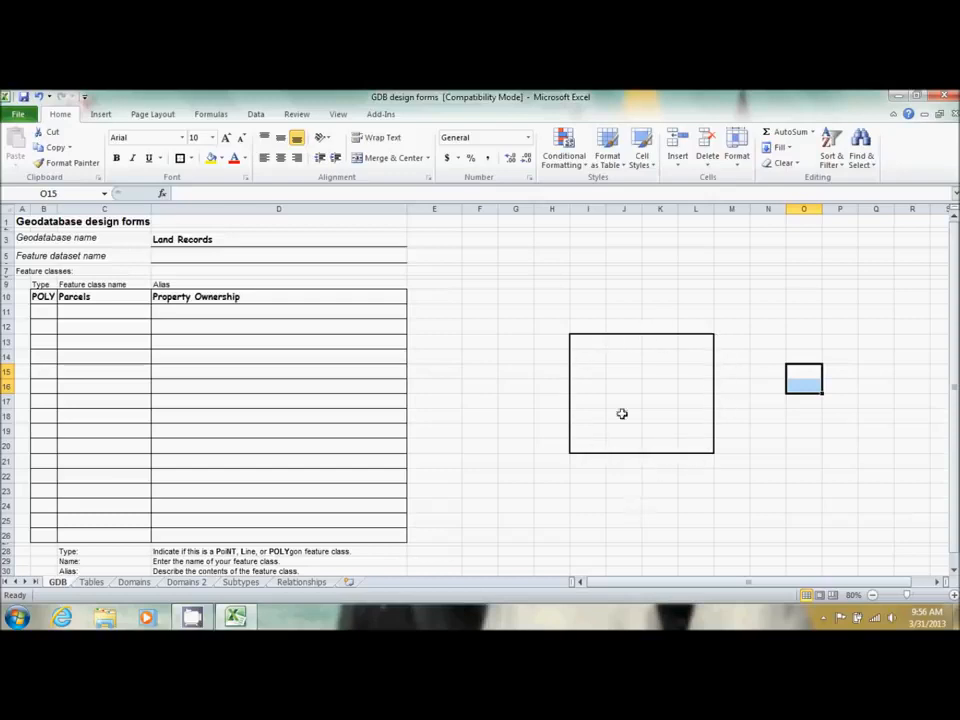
Step: Apply a top and double bottom border to the empty cells N13:P20
drag(765, 341, 846, 450)
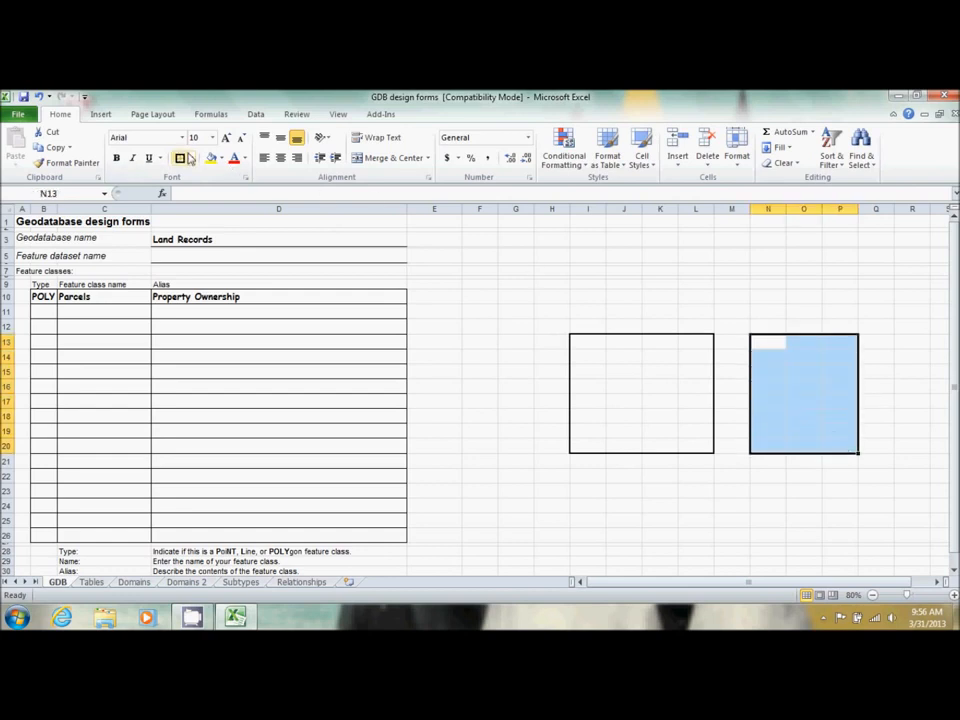
click(187, 158)
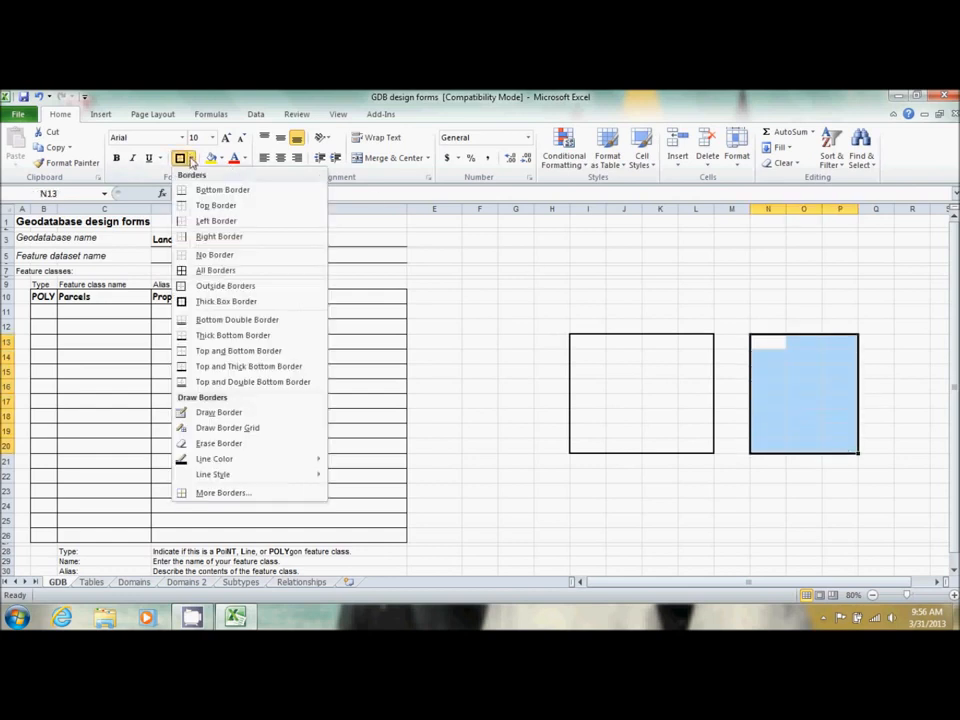
click(230, 382)
click(803, 284)
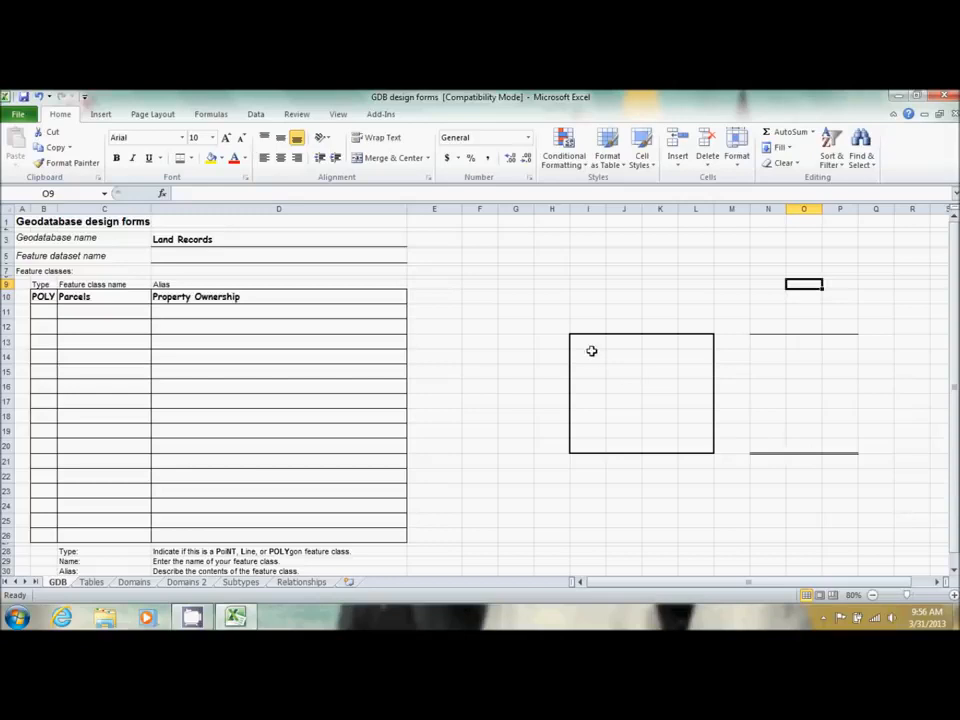
click(595, 277)
drag(595, 277, 675, 325)
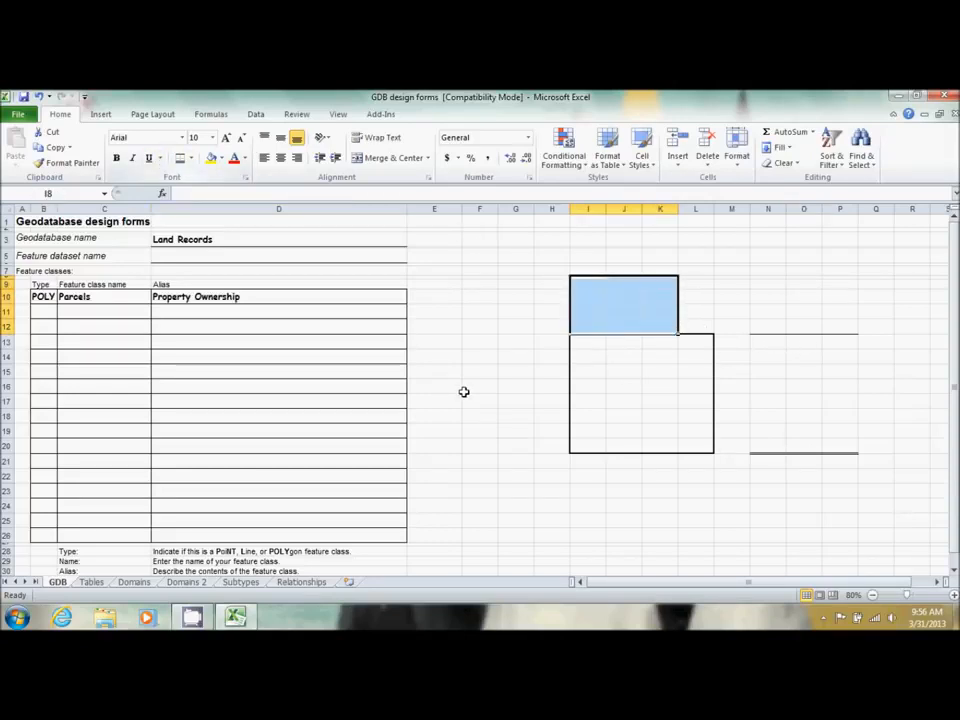
Step: Apply a top and thick bottom border to the empty cells F16:G20
drag(466, 390, 499, 441)
click(191, 160)
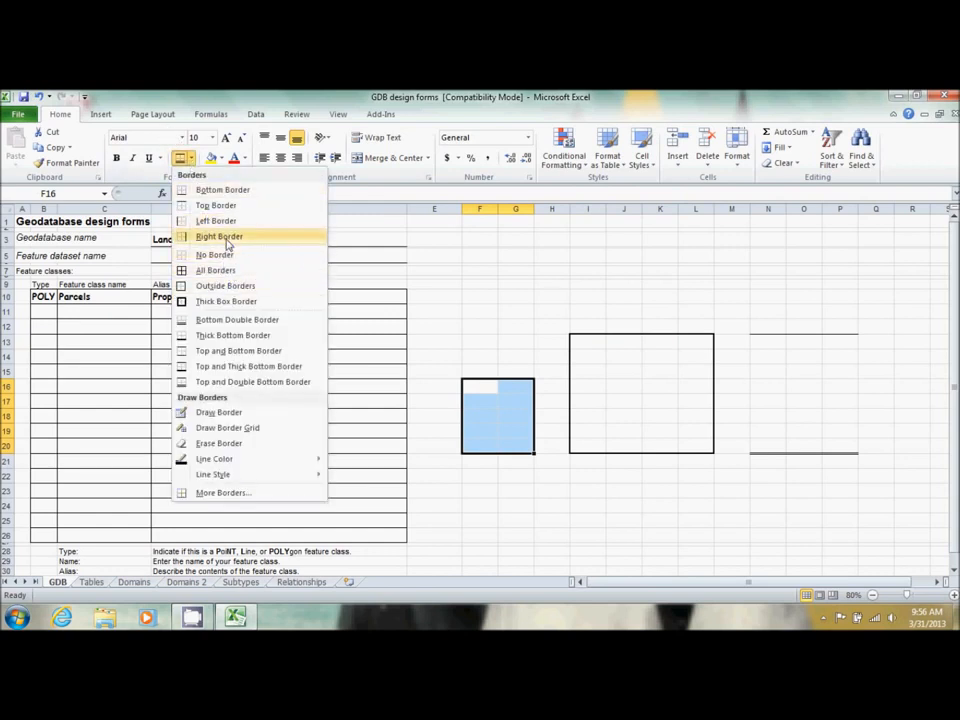
click(242, 364)
click(528, 343)
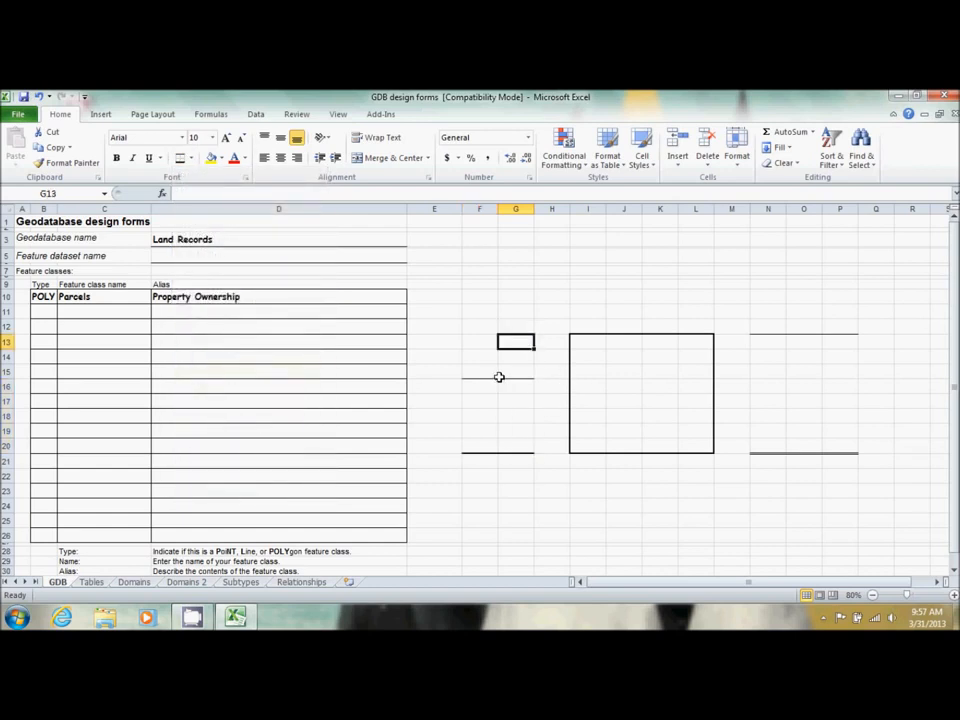
drag(450, 311, 720, 428)
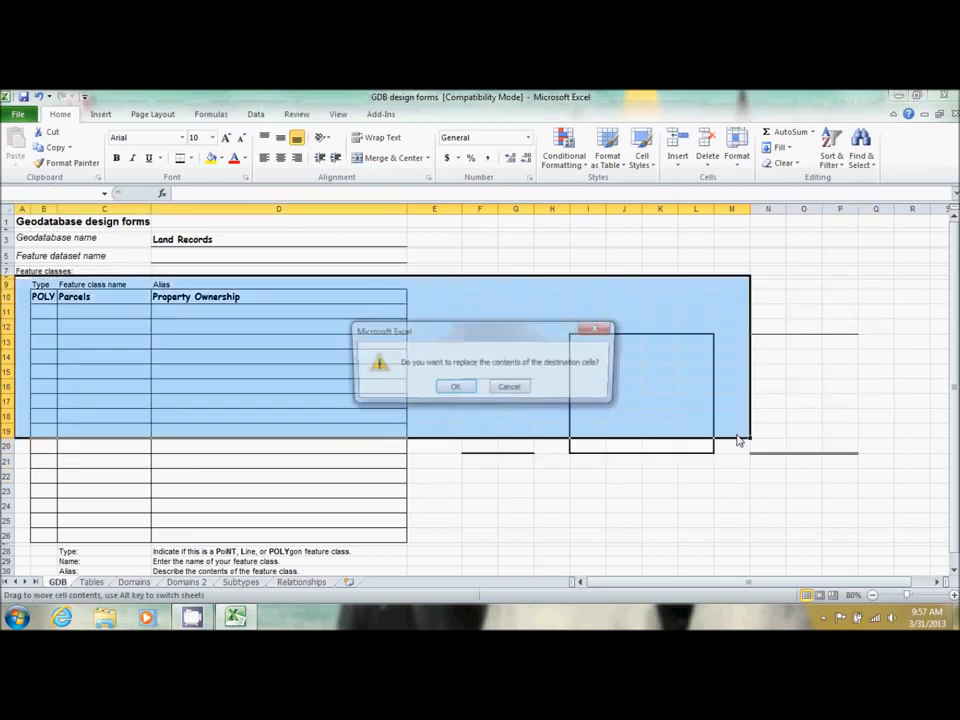
click(515, 390)
click(804, 476)
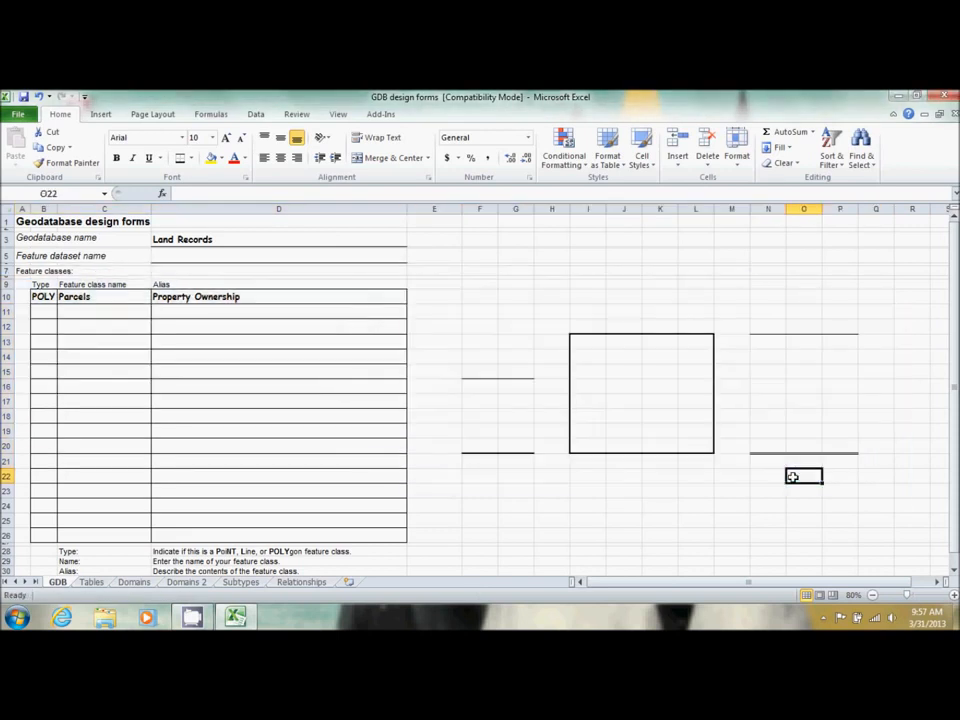
Step: Remove all borders from the cell range F11:Q22
drag(866, 476, 468, 308)
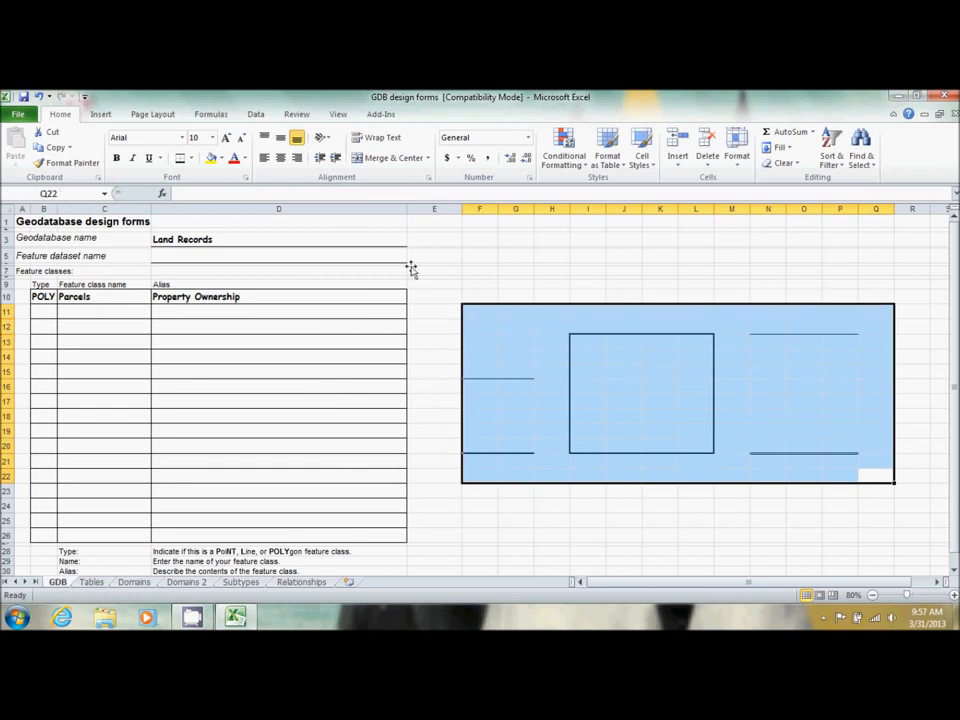
click(190, 158)
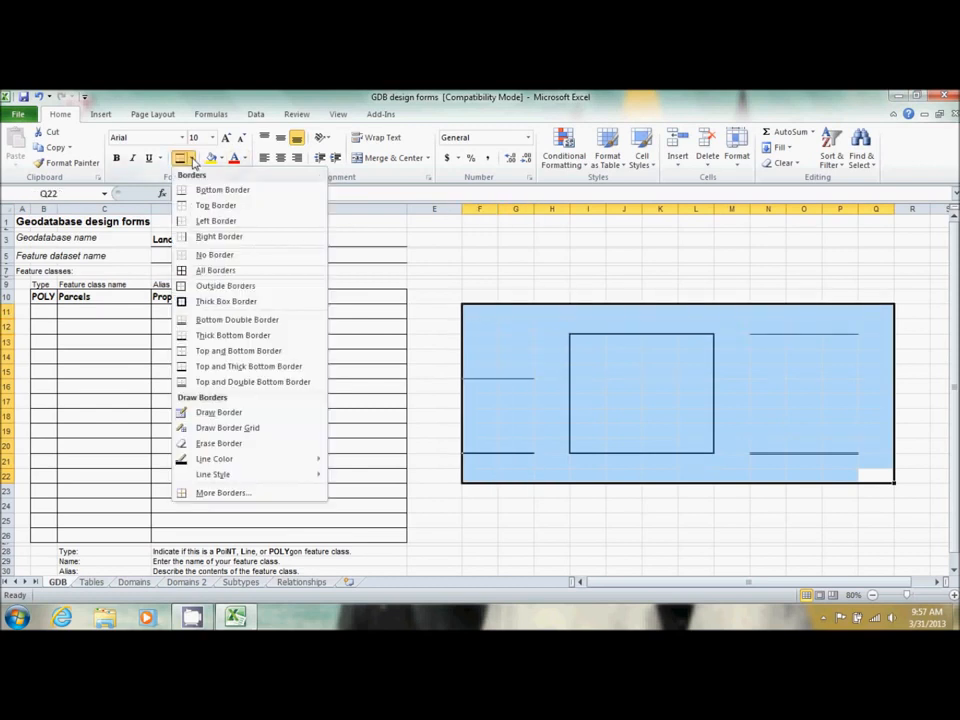
click(205, 255)
click(700, 326)
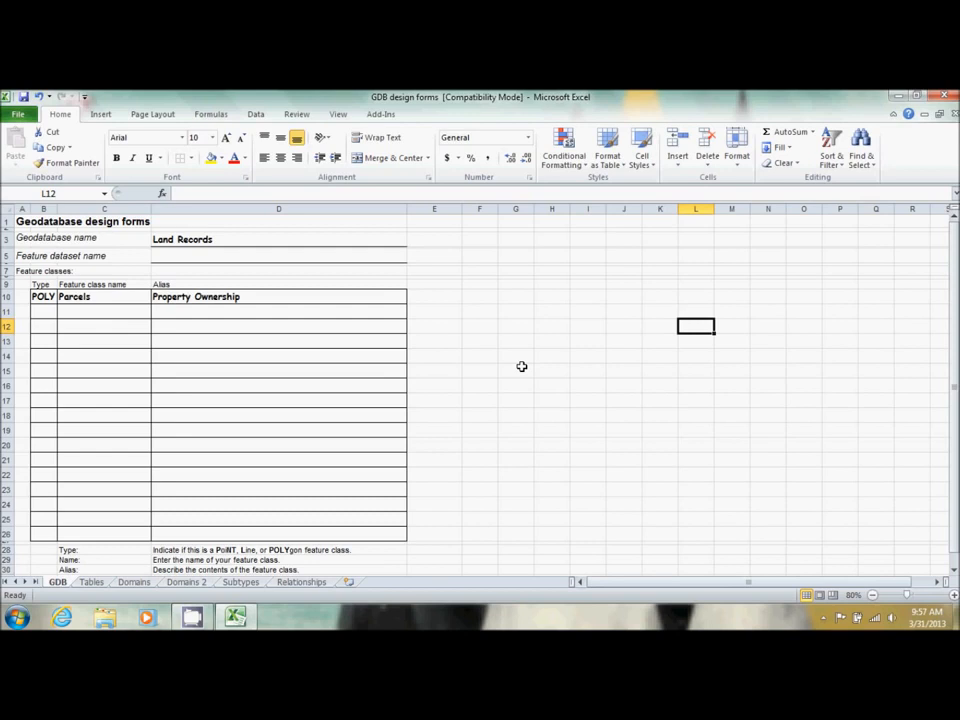
Step: Enter a feature class of type L named LotBoundaries in row 12 of the GDB worksheet
click(41, 323)
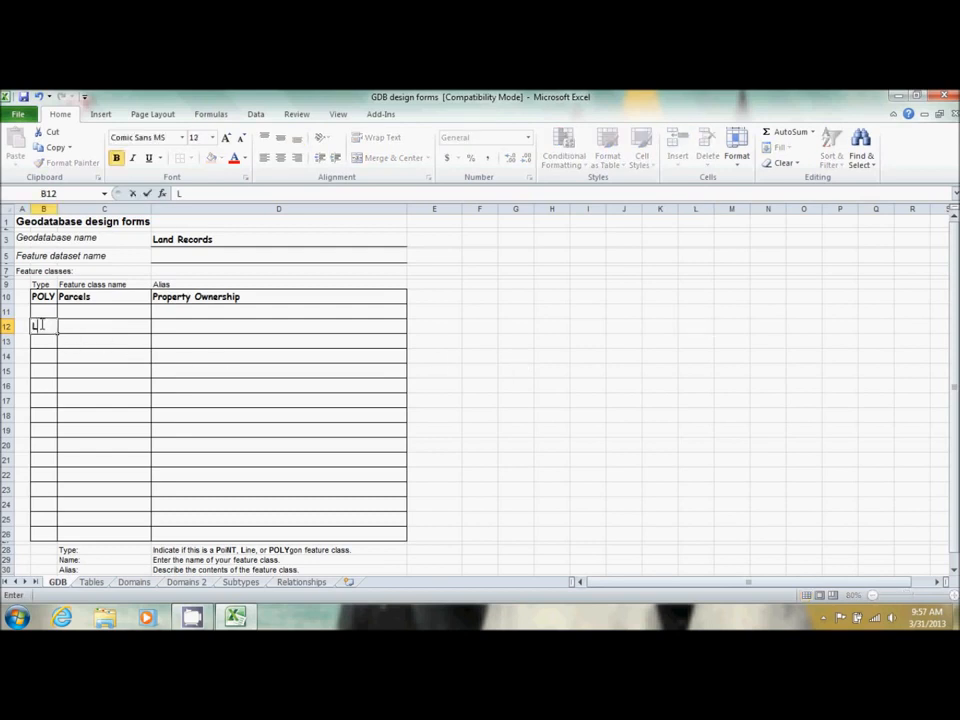
key(Tab)
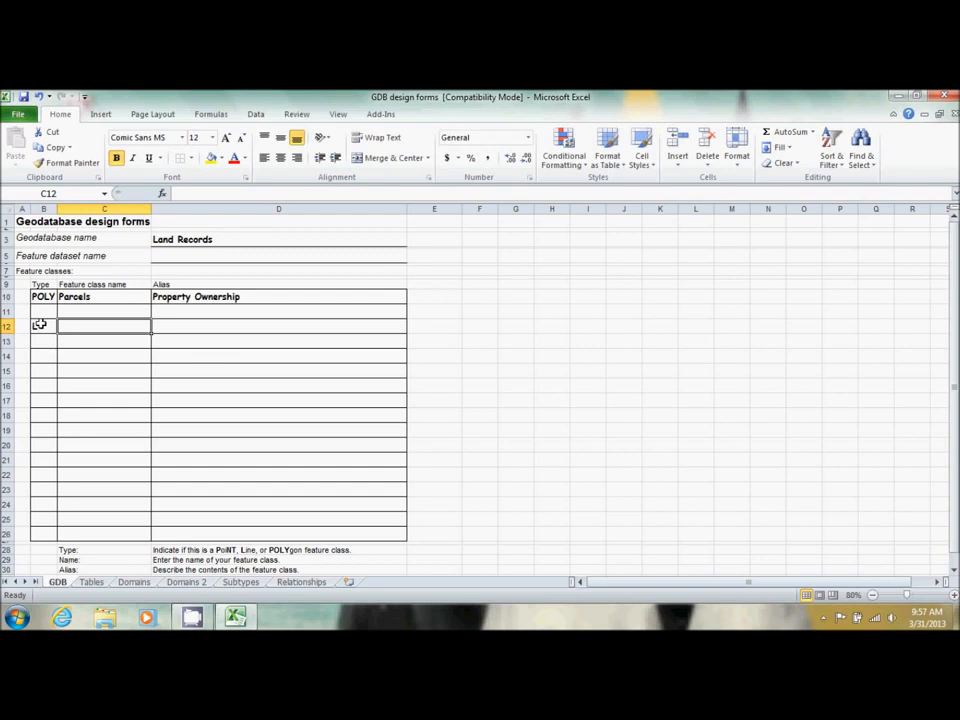
text(LotB)
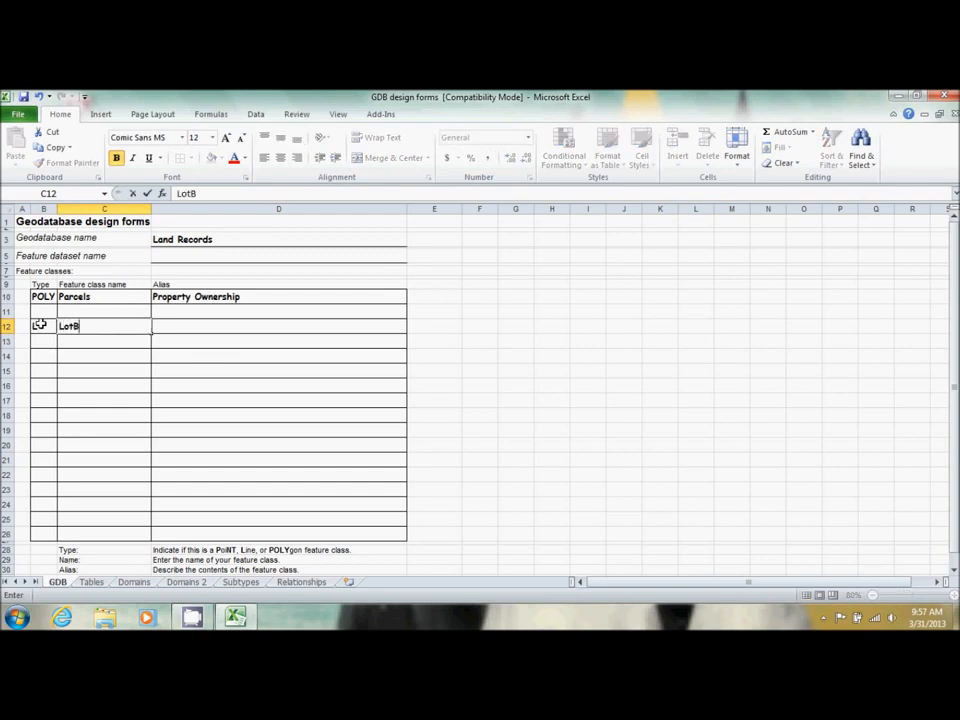
text(oundaries)
Step: Enter Lot Boundaries as the alias of the LotBoundaries feature class
key(Tab)
text(Bo)
key(BackSpace)
key(BackSpace)
text(Lot Boundar)
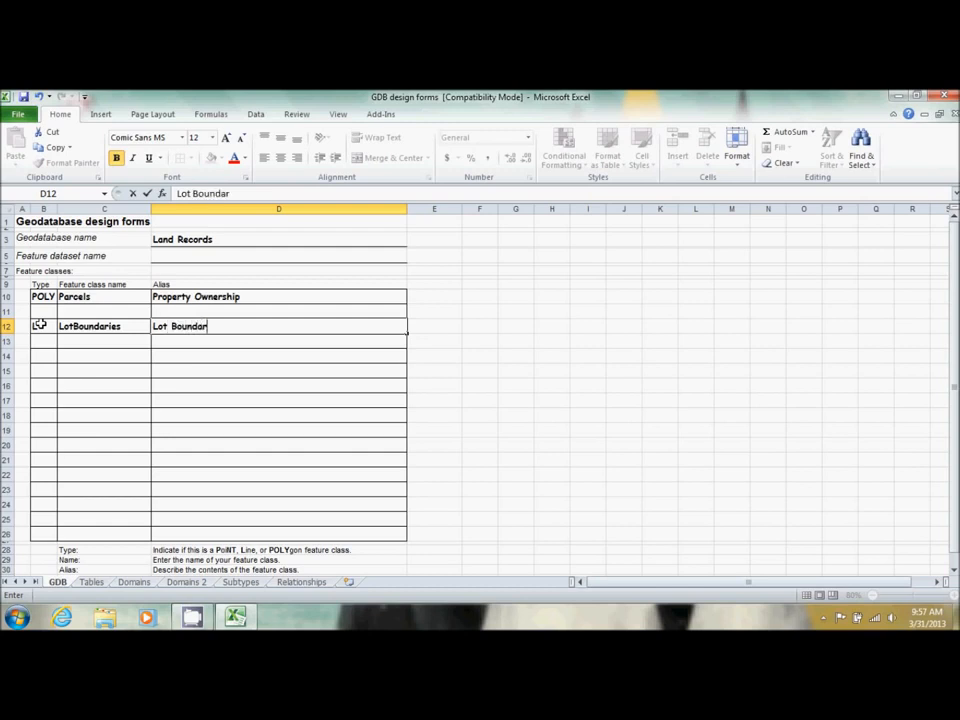
text(ies)
Step: Enter LotBoundaries as the feature class name in row 19 of the Tables worksheet
click(91, 582)
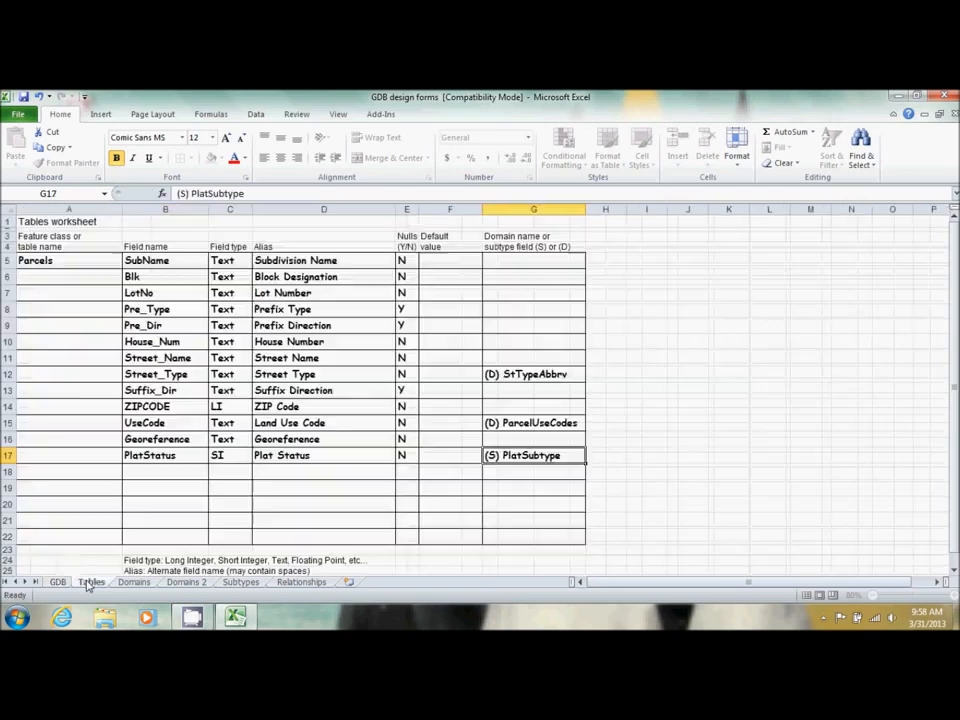
click(52, 483)
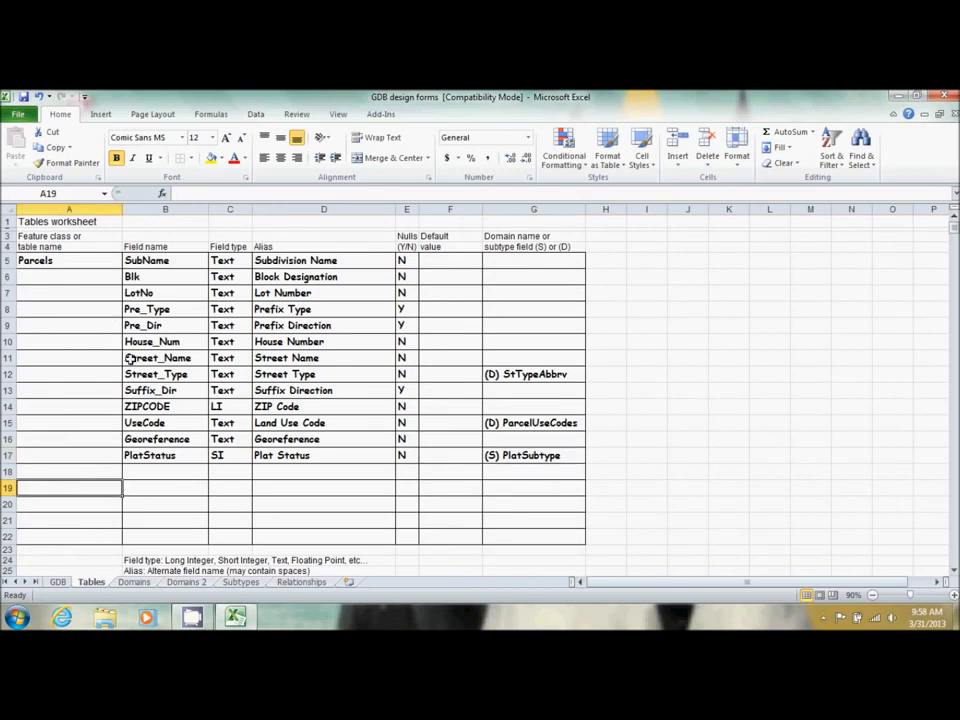
text(L)
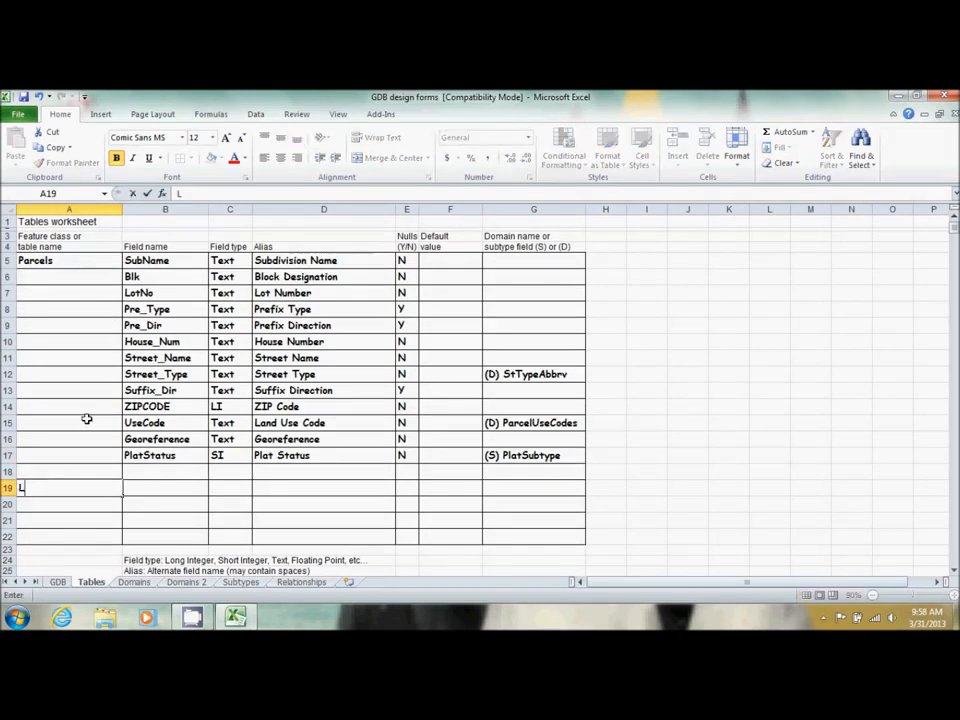
text(otBoundaries)
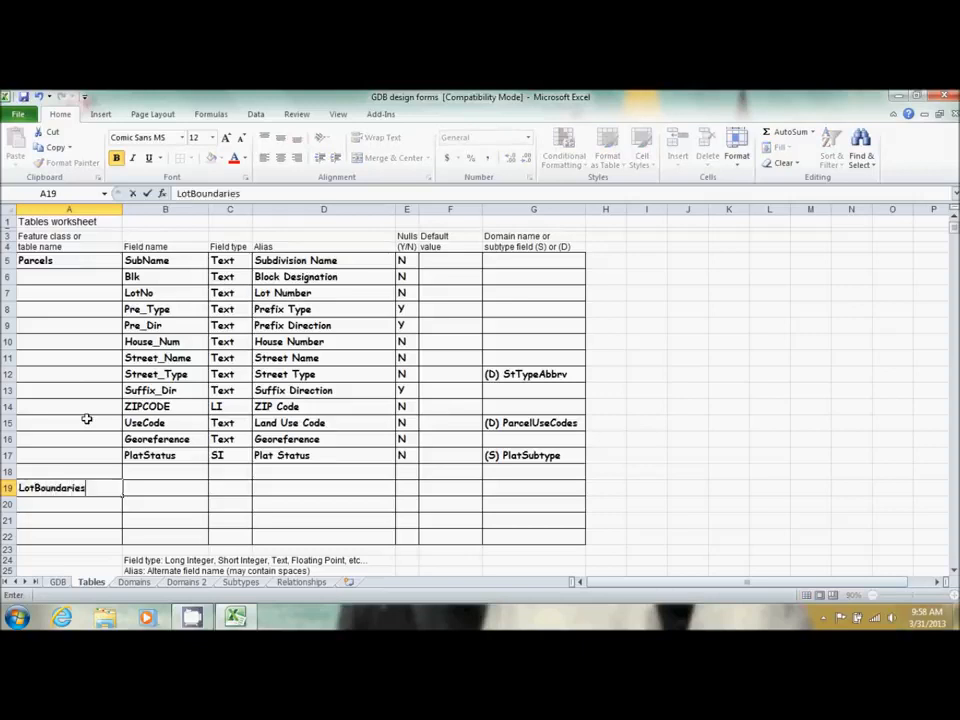
Step: Add a LineCode field with field type Text for LotBoundaries in row 19
key(Tab)
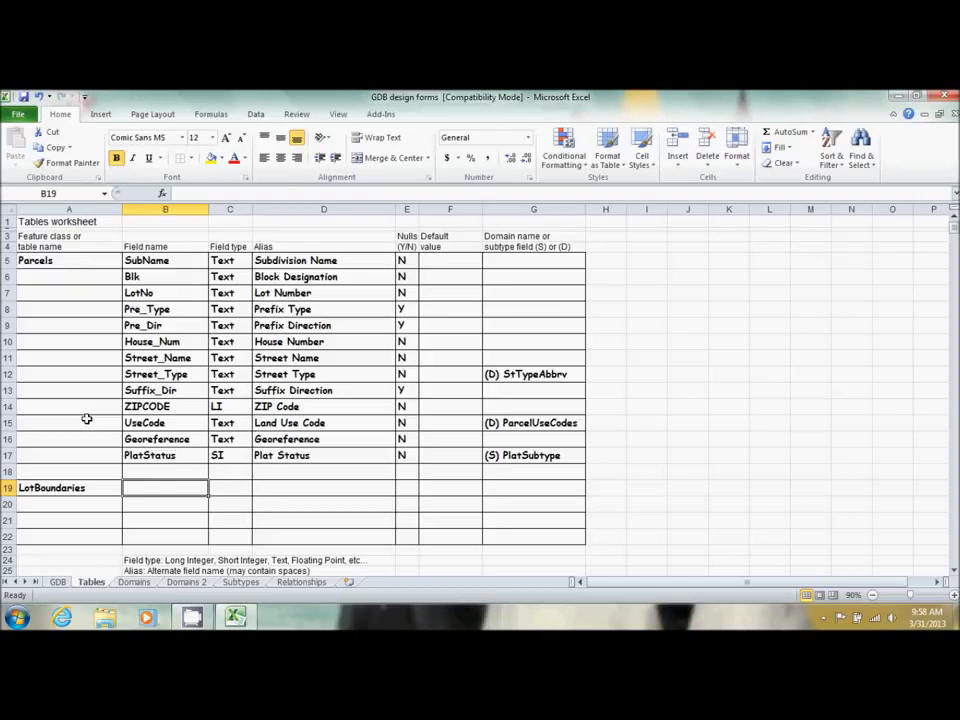
text(LineCode)
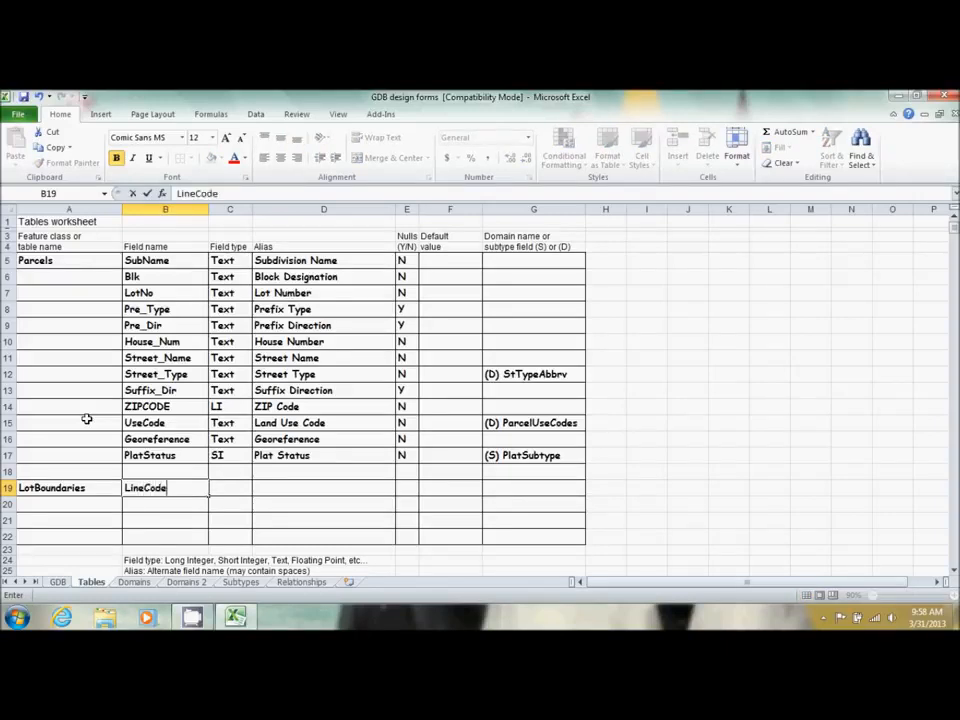
key(Tab)
text(Text)
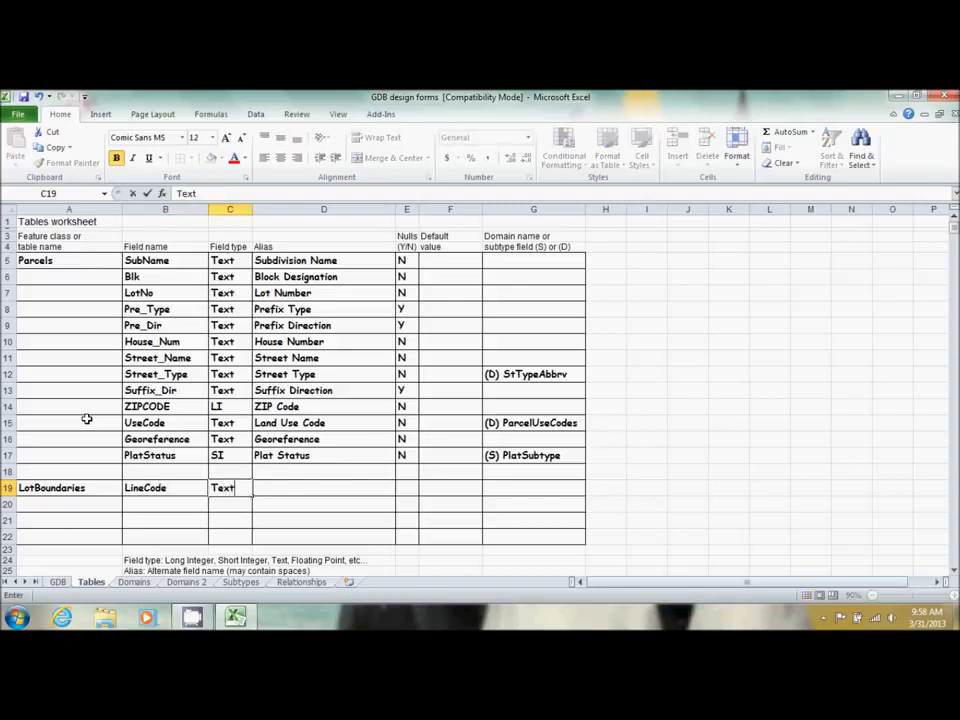
Step: Give the LineCode field the alias Line Code and set its nulls value to N
key(Tab)
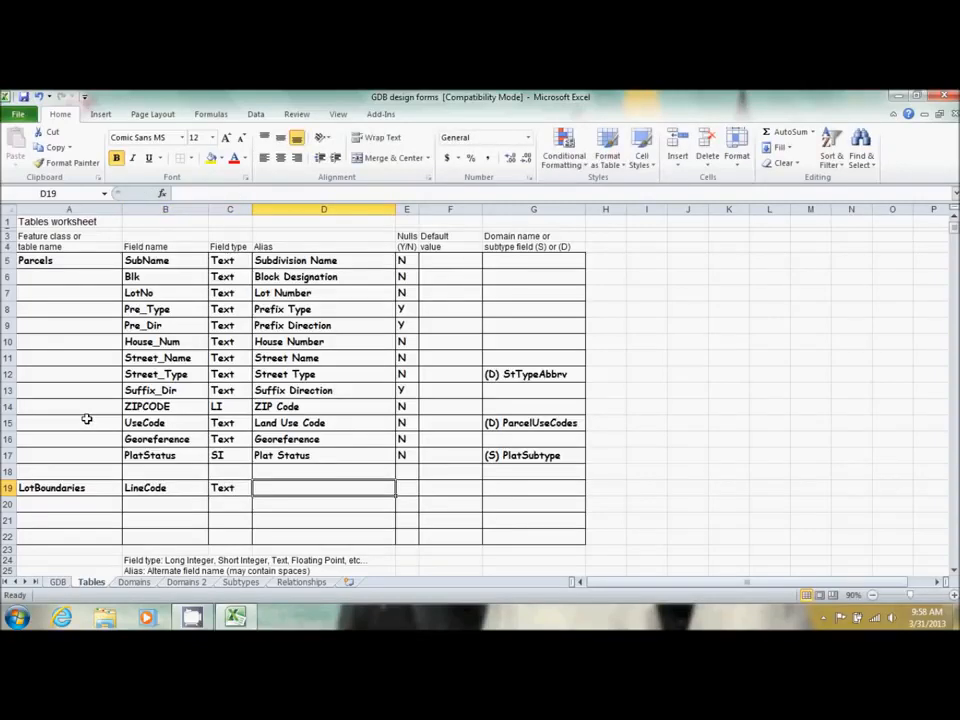
text(L)
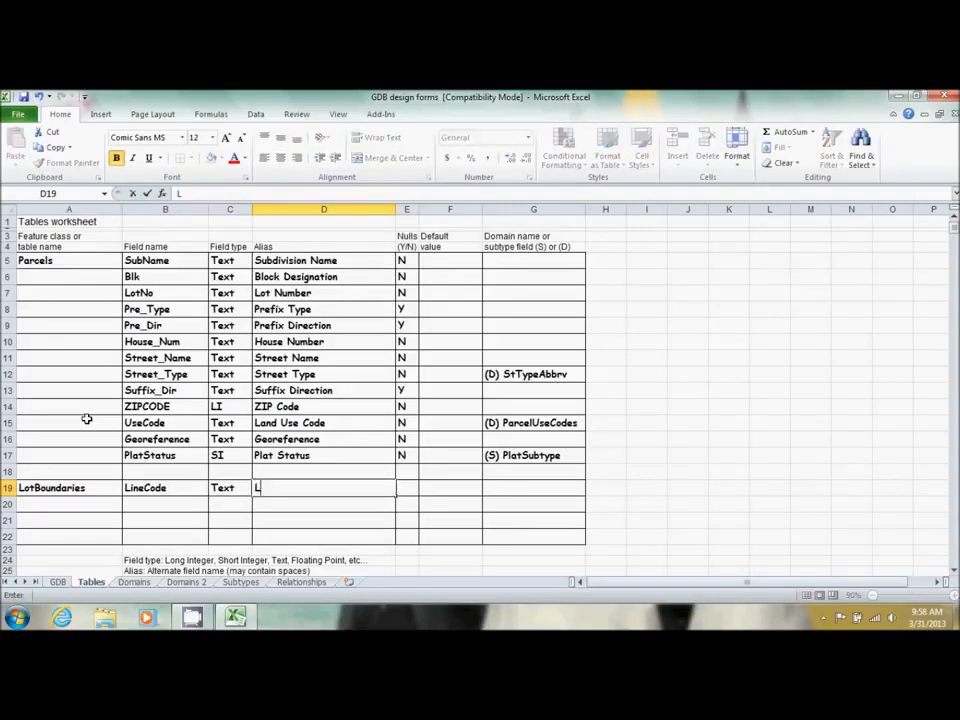
text(ine Code)
key(Tab)
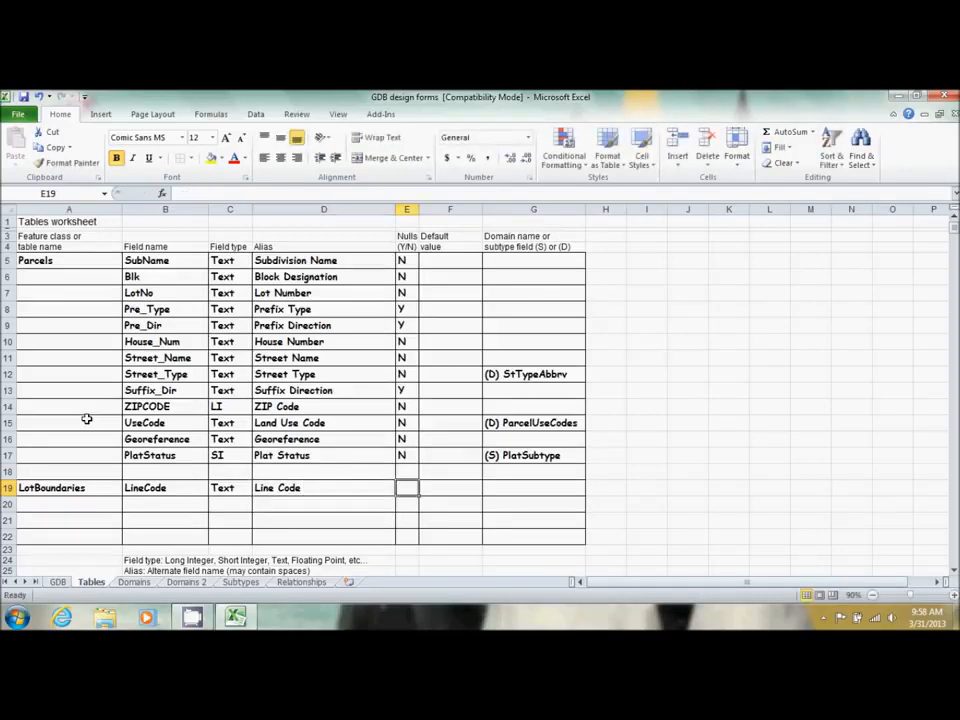
text(N)
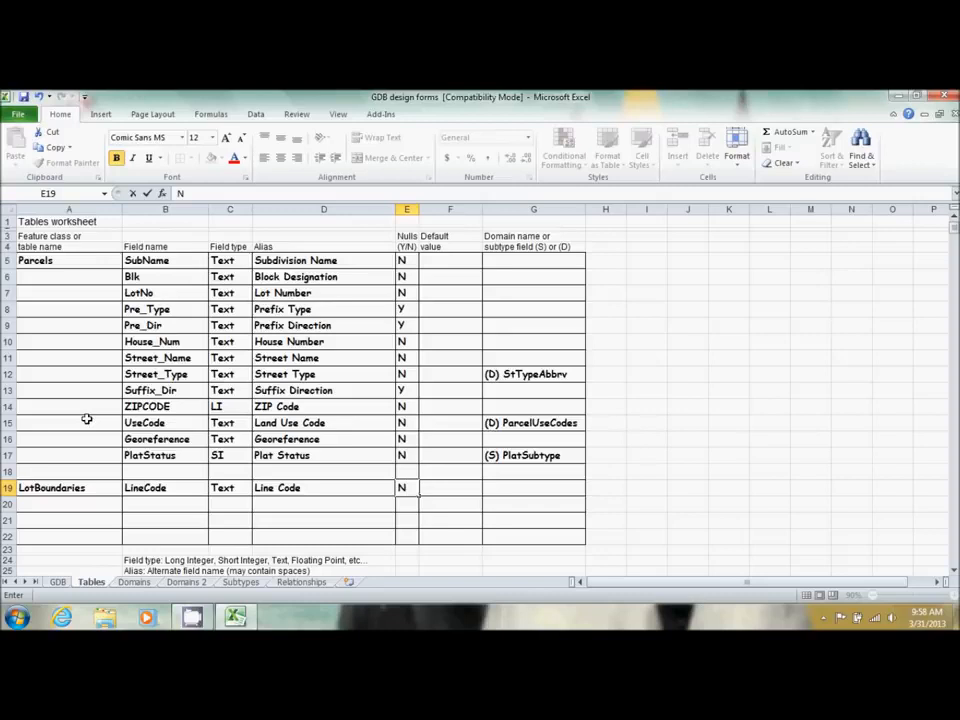
key(Return)
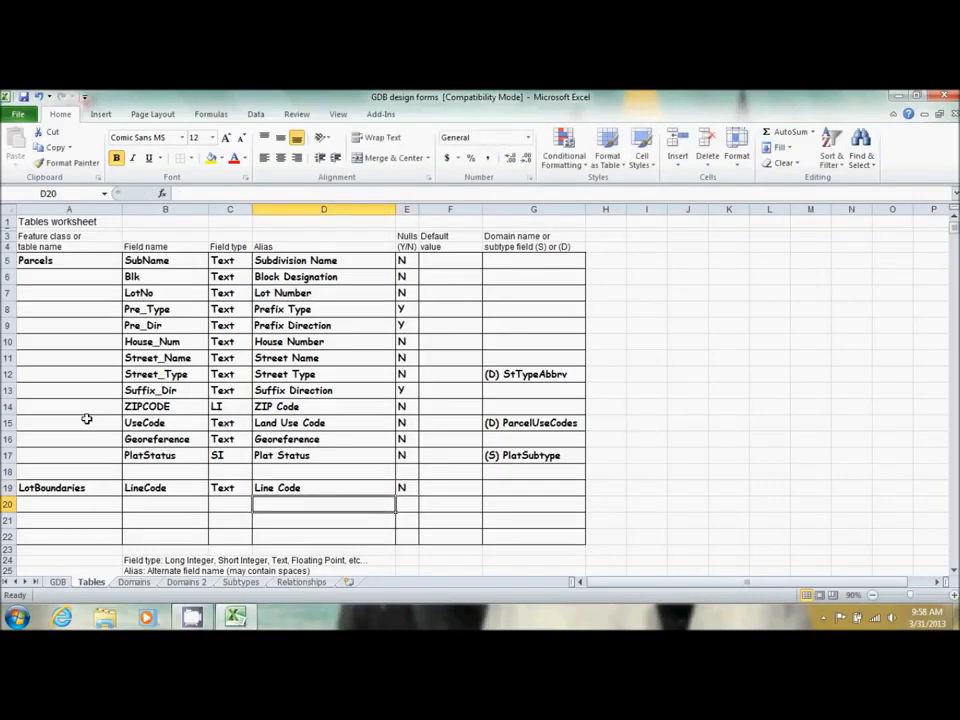
Step: Assign the domain (D) ParcelLineCodes to the LineCode field of LotBoundaries in the Tables worksheet
key(Up)
key(Right)
key(Right)
key(Right)
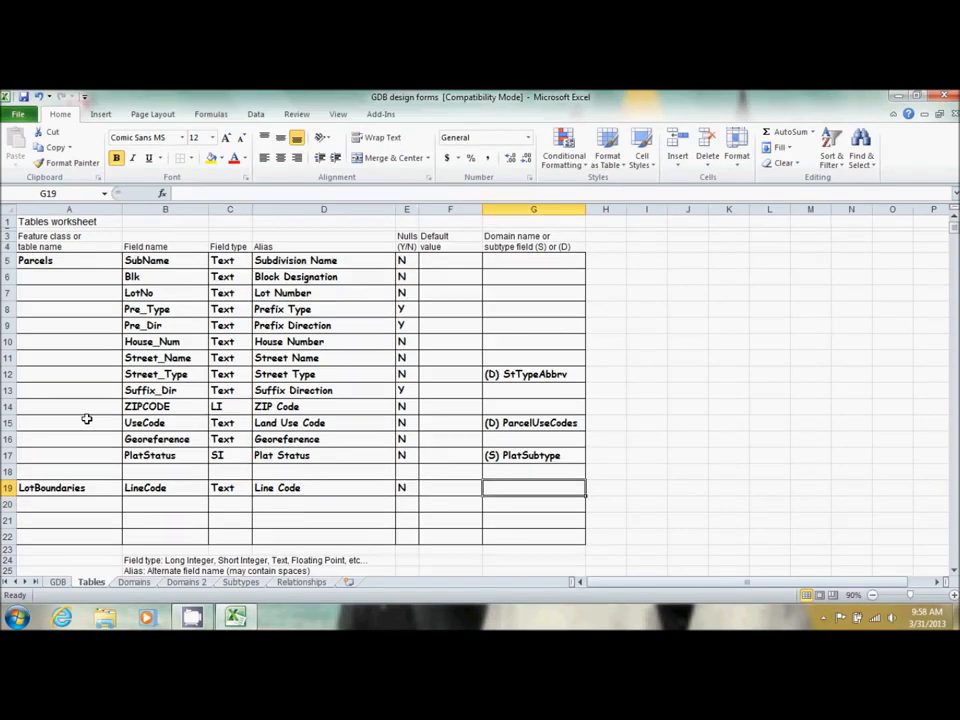
text(Do)
key(BackSpace)
key(BackSpace)
text(()
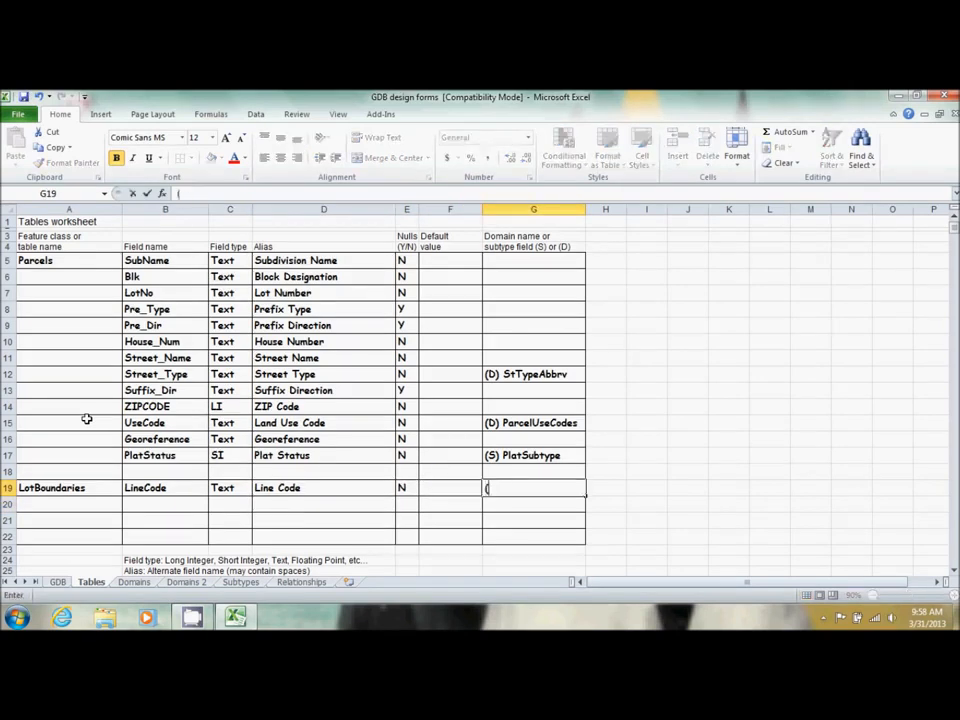
text(D) ParcelLineCodes)
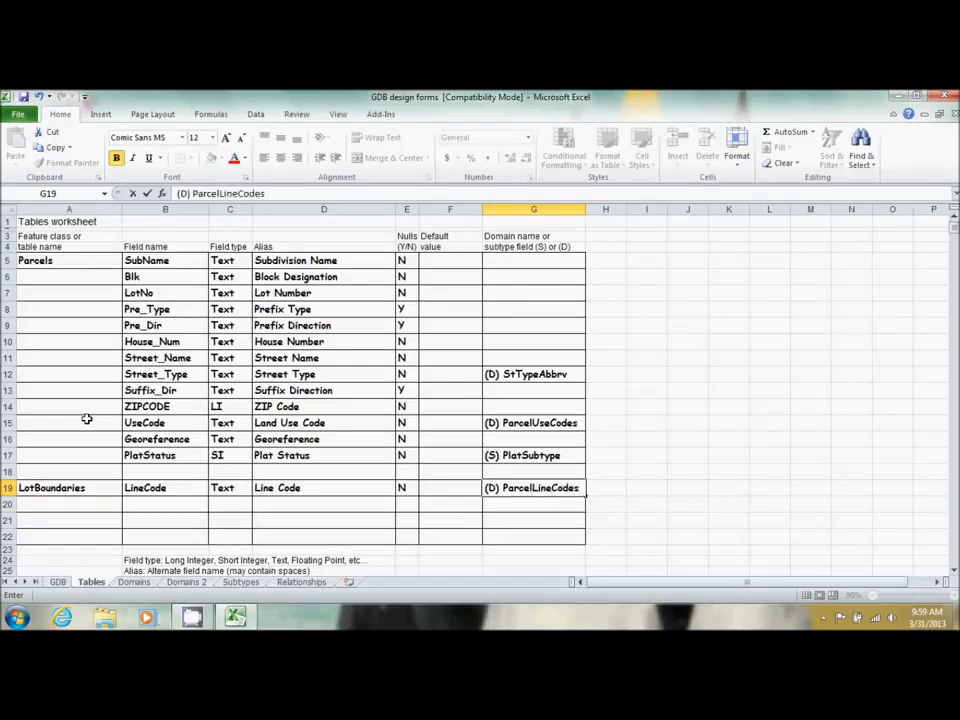
Step: Add a domain named ParcelLineCodes in row 6 of the Domains 2 worksheet
click(183, 584)
click(134, 582)
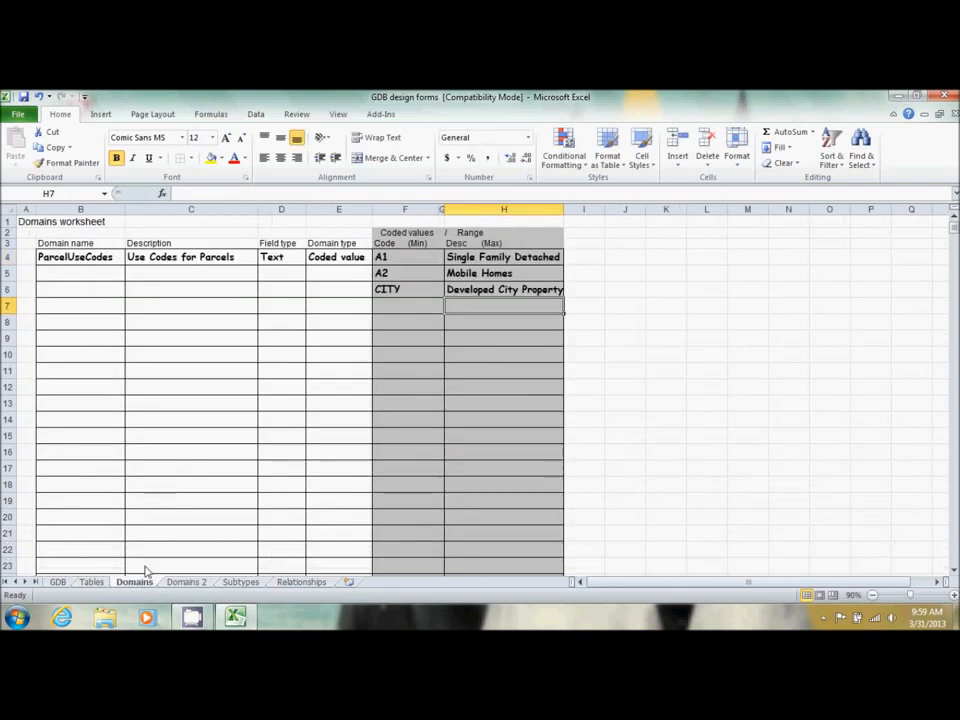
click(183, 582)
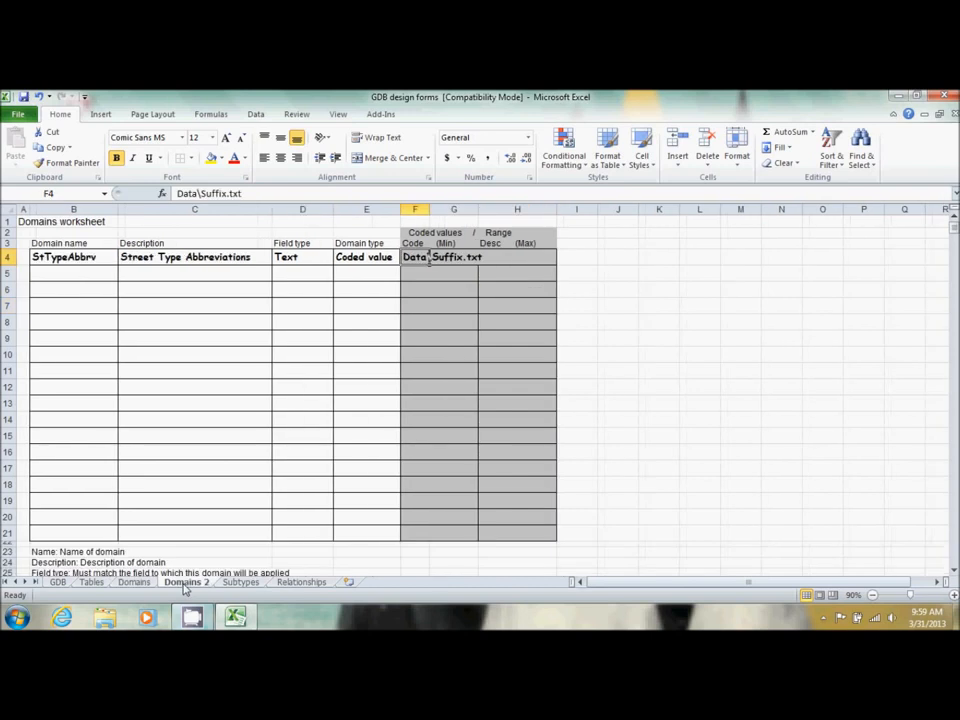
click(73, 286)
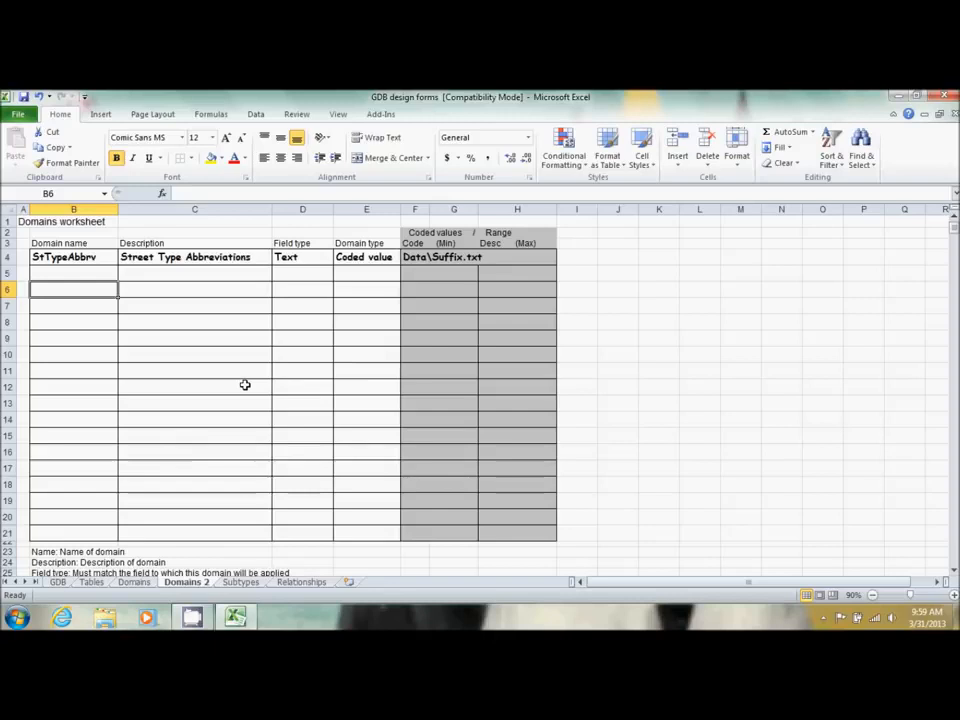
text(Parcels)
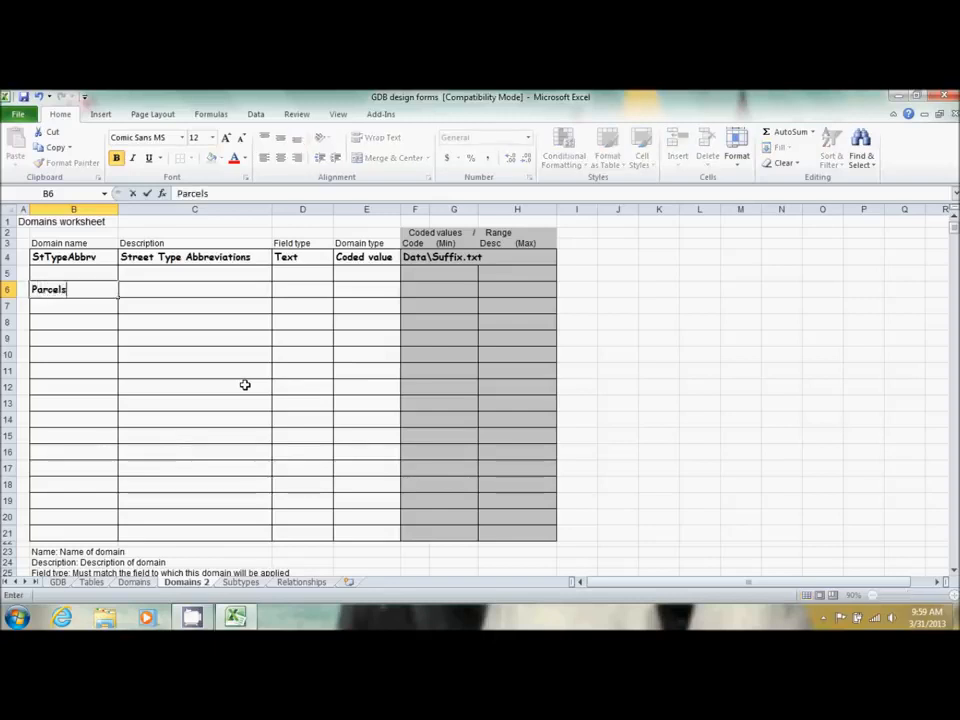
key(BackSpace)
text(LineCodes)
key(BackSpace)
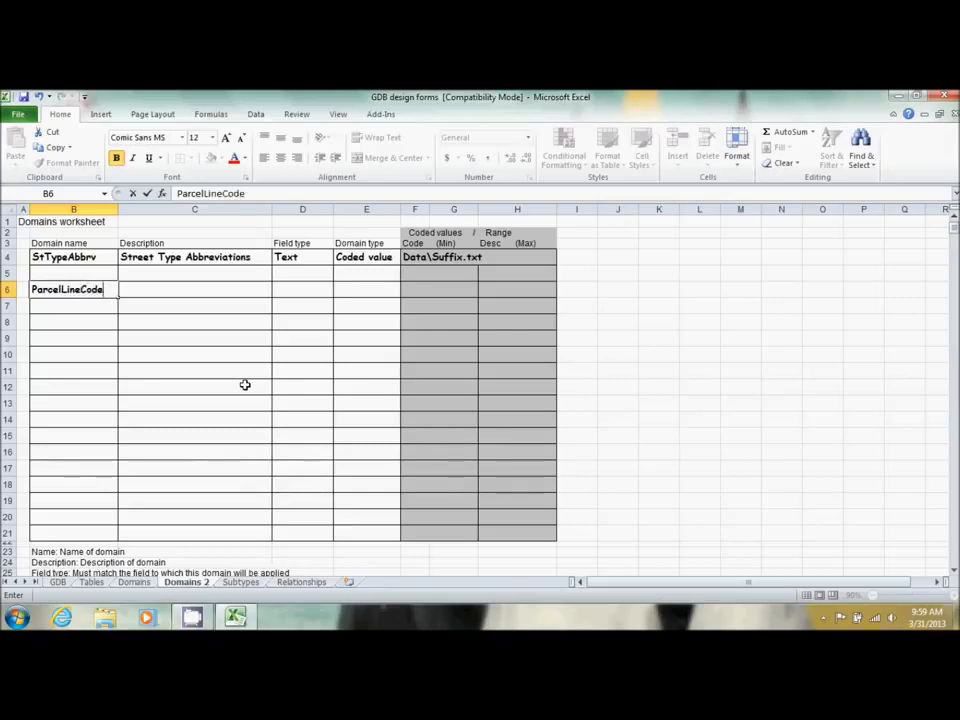
text(s)
key(Tab)
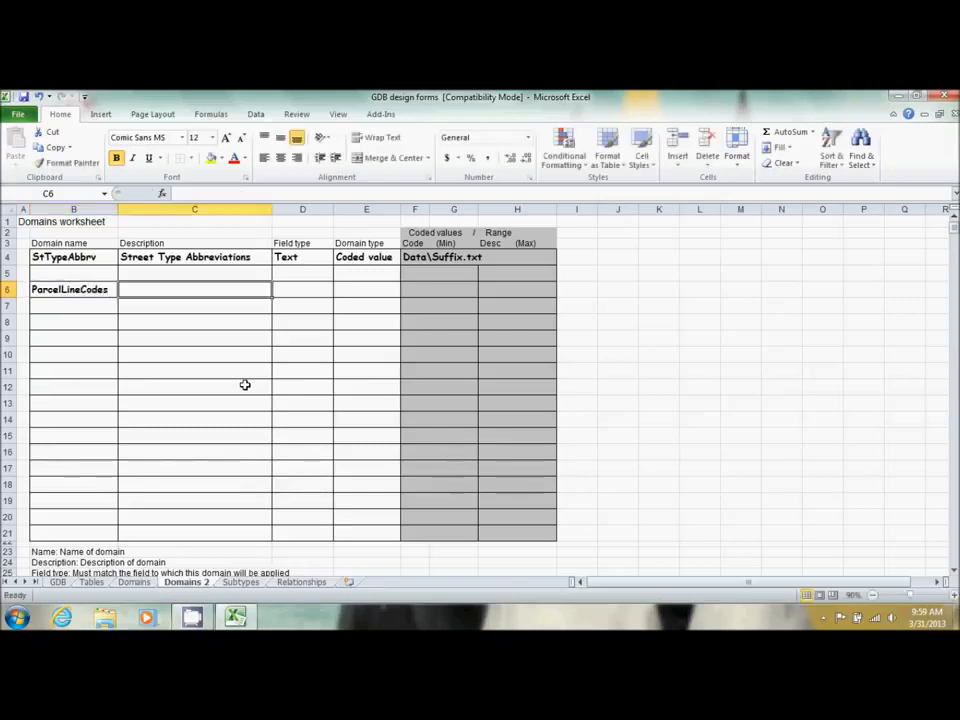
Step: Enter Line Codes for Parcels as the description of the ParcelLineCodes domain
text(Line)
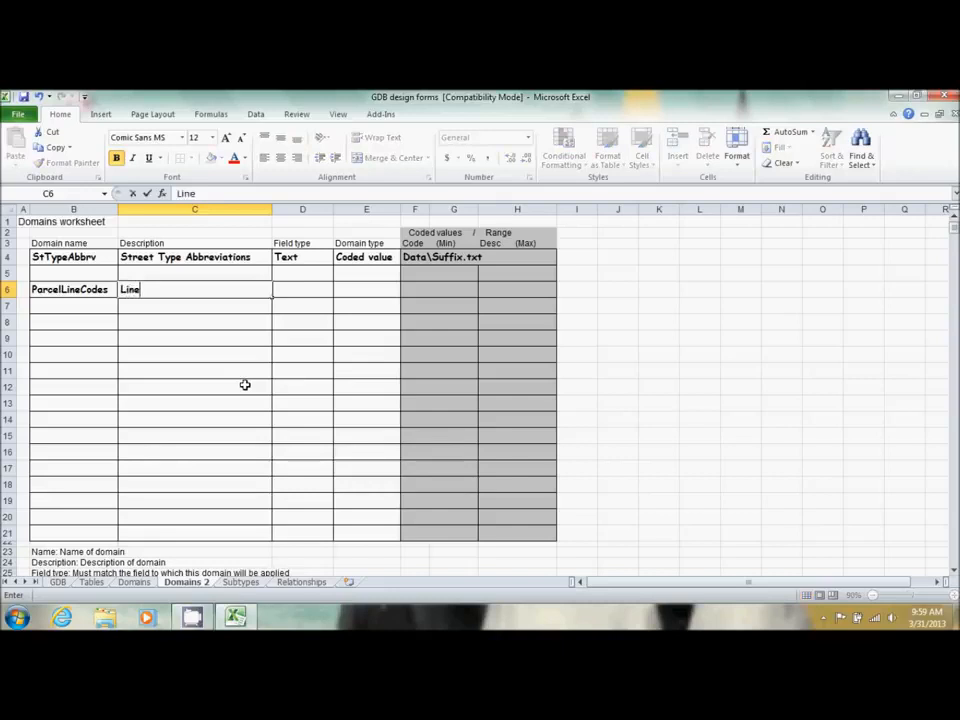
text( Codes for Parcles)
key(BackSpace)
key(BackSpace)
key(BackSpace)
text(els)
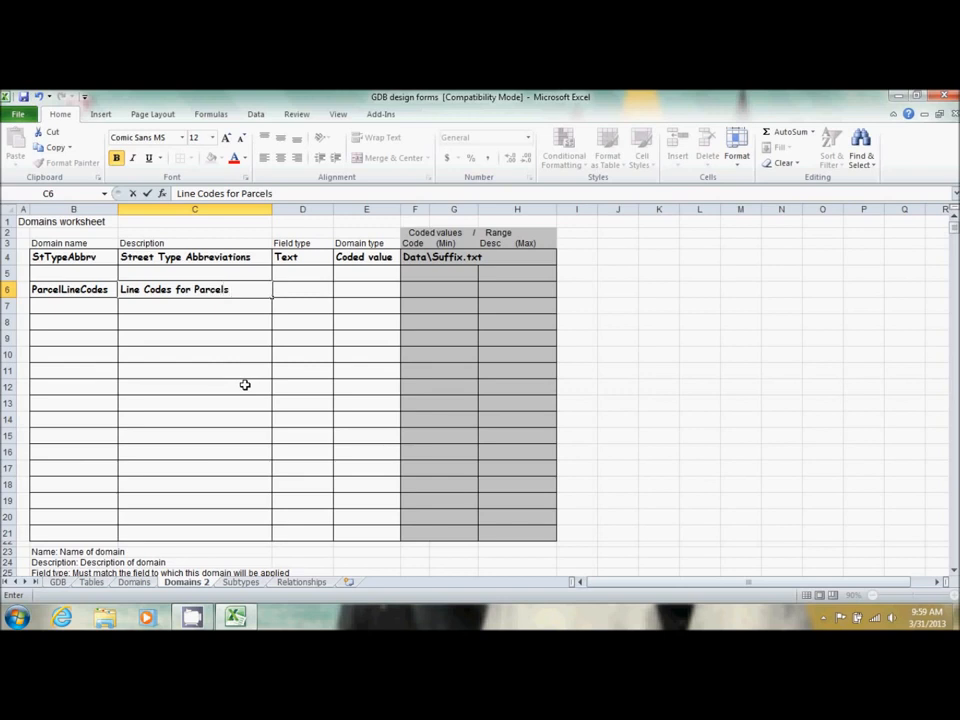
key(Tab)
Step: Set the ParcelLineCodes domain's field type to Text and its domain type to Coded values
text(Text)
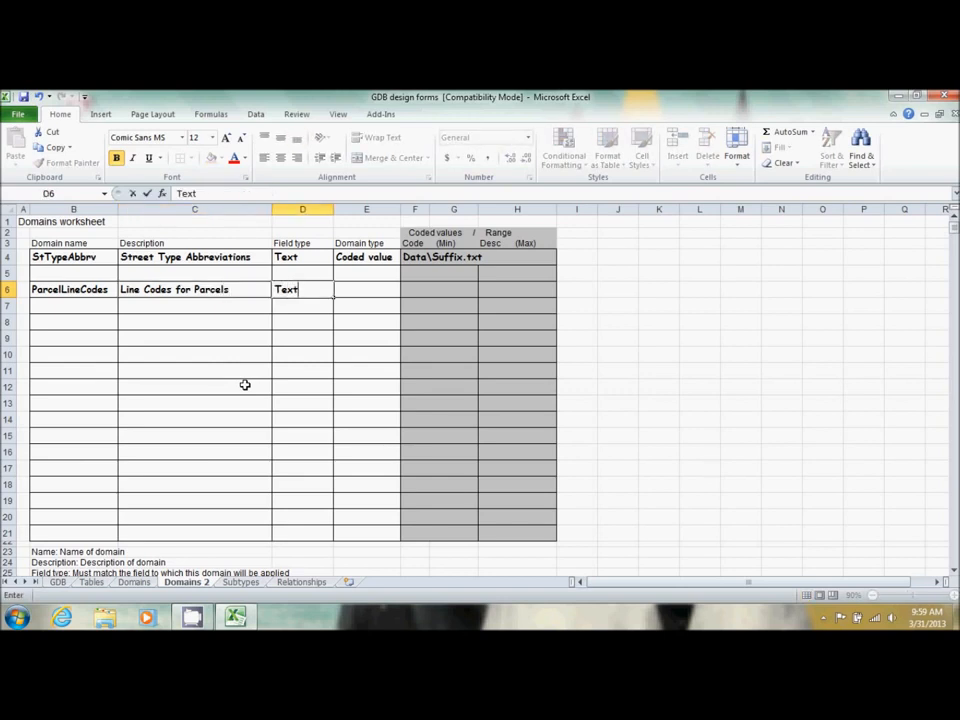
key(Tab)
text(C)
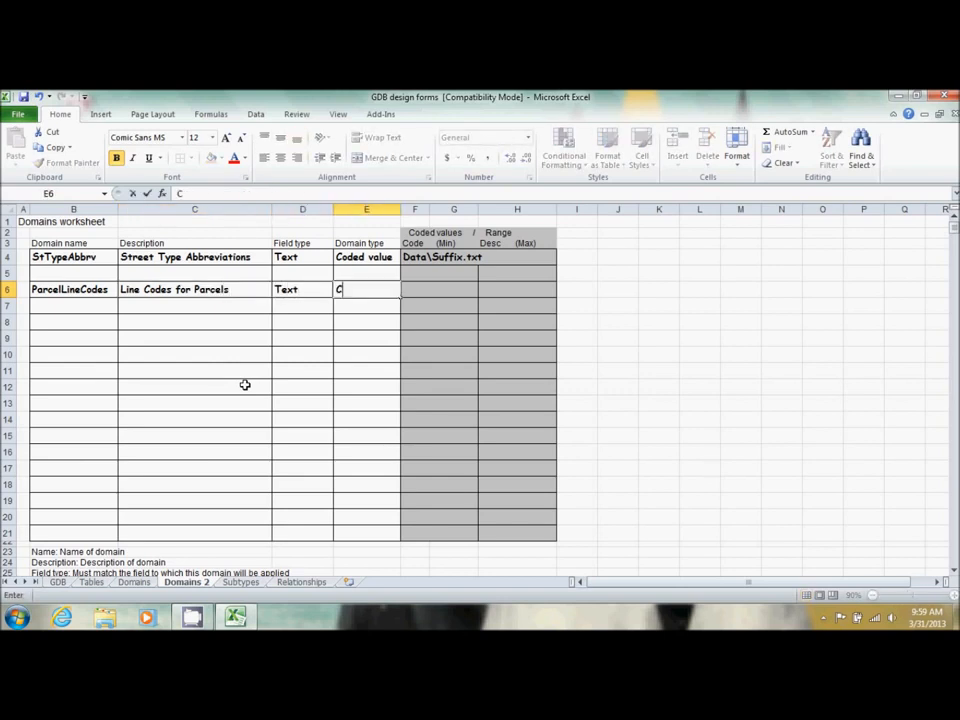
text(oded values)
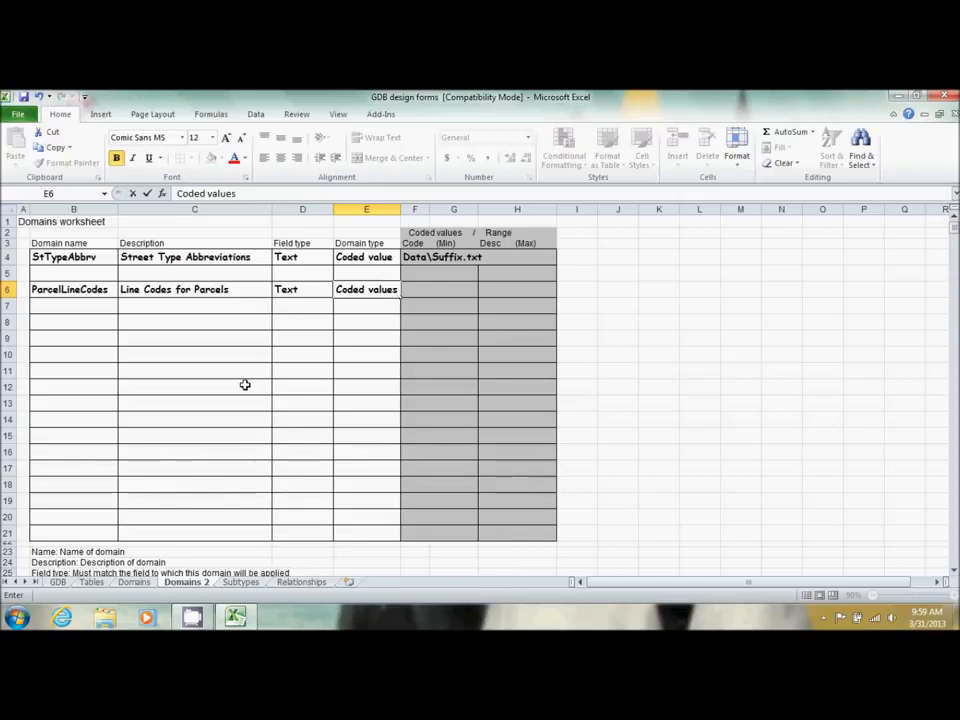
key(Tab)
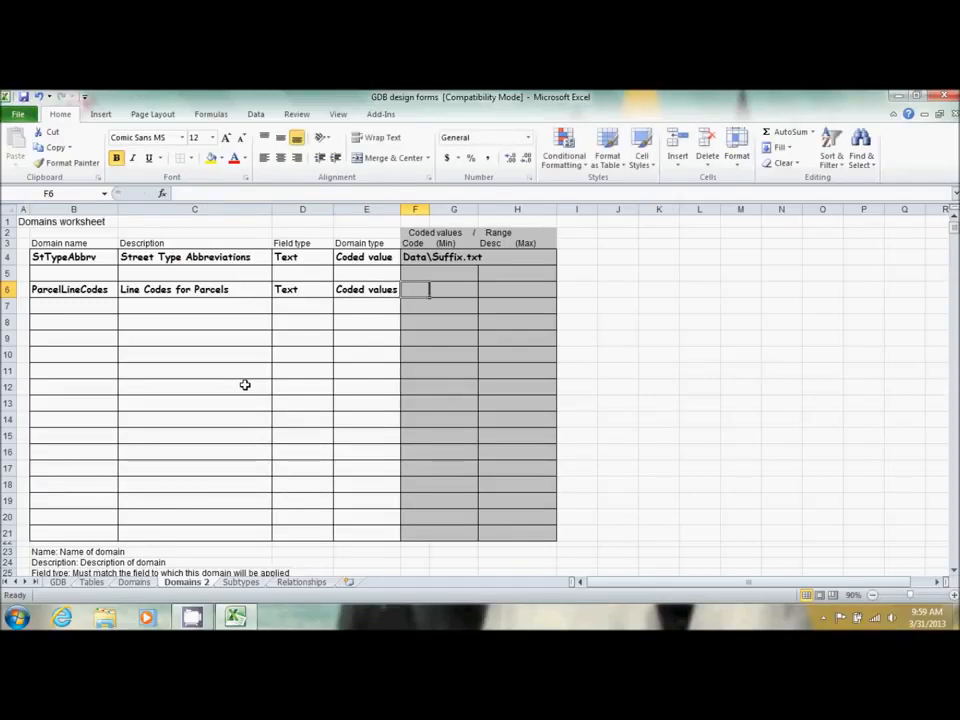
Step: Enter the codes ROW, LOT and SPLIT for the ParcelLineCodes domain in rows 6 to 8
text(OR)
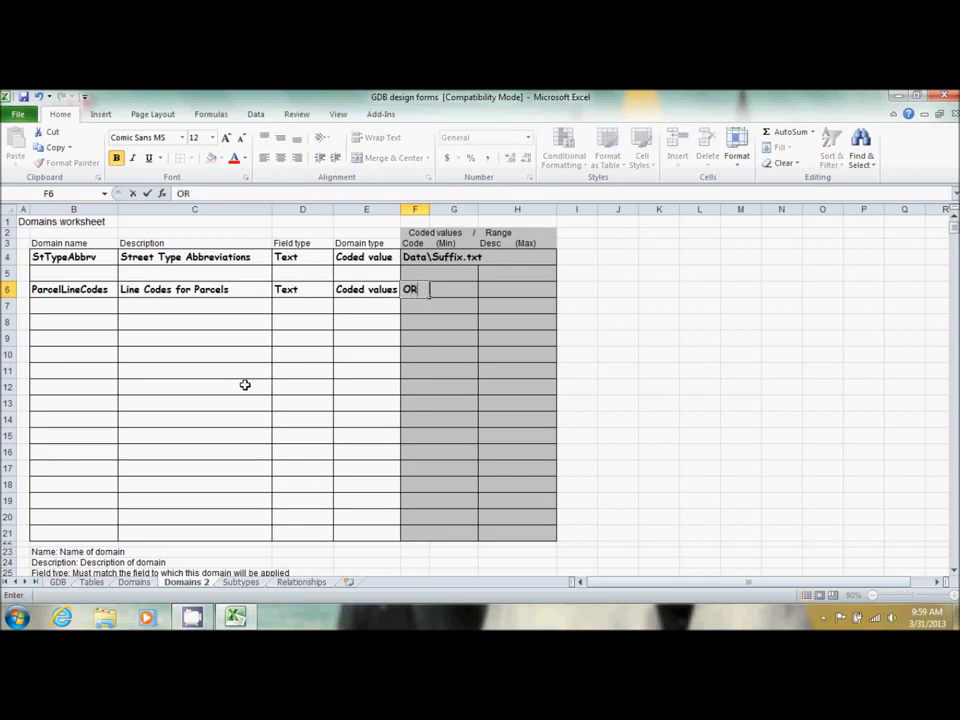
key(BackSpace)
key(BackSpace)
text(ROW)
key(Return)
text(LOT)
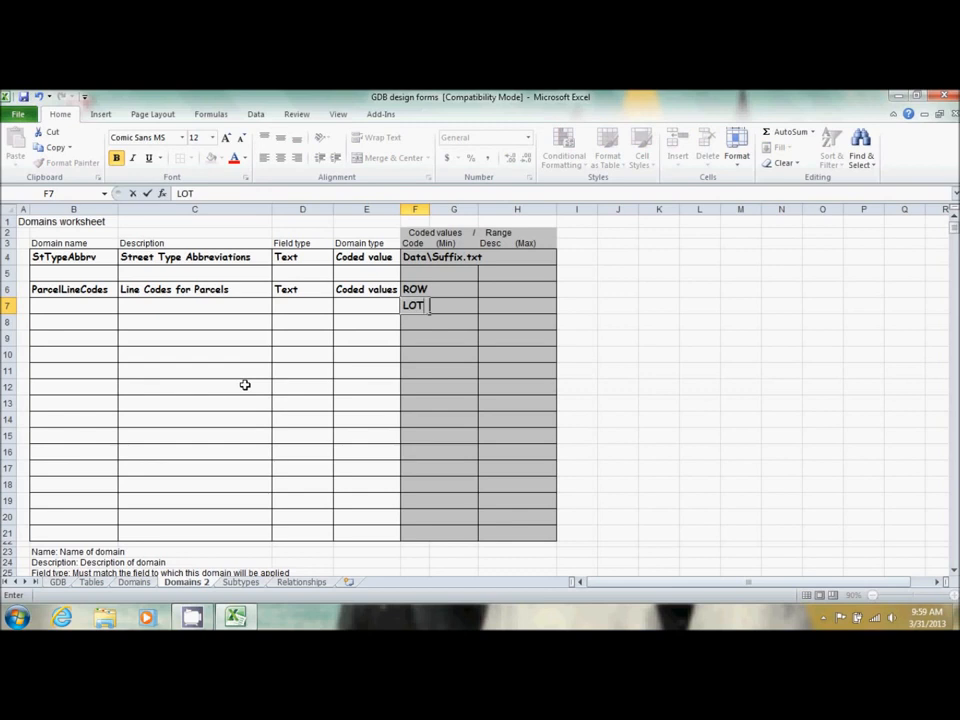
key(Return)
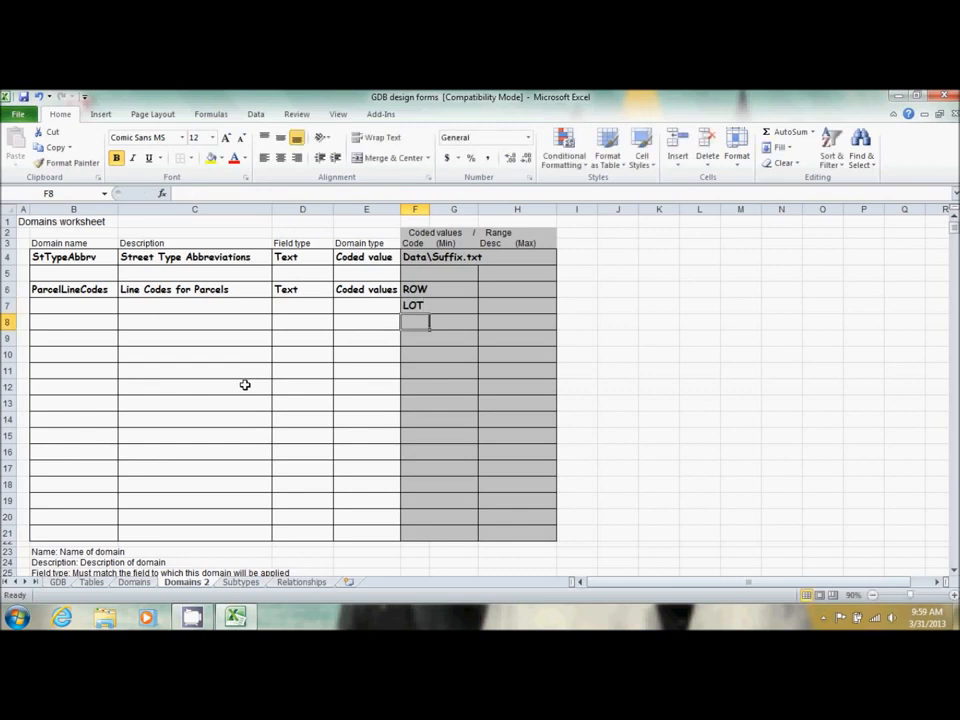
text(SPLIT)
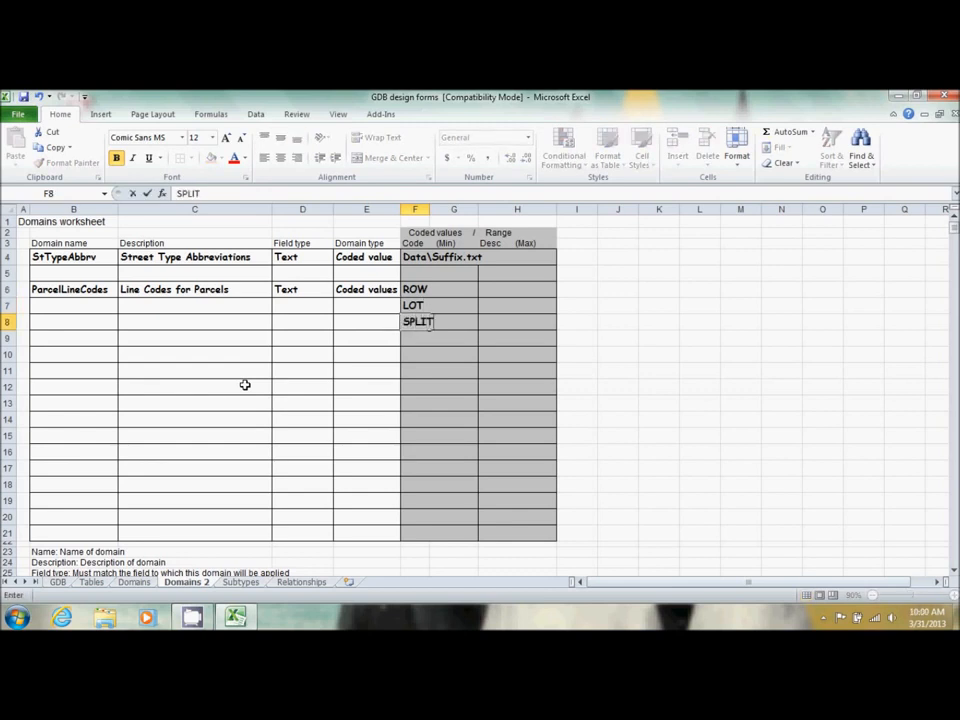
key(Tab)
Step: Describe the ROW, LOT and SPLIT codes as Right-of-way, Lot Line and Split Lot Line
key(Tab)
key(Up)
key(Up)
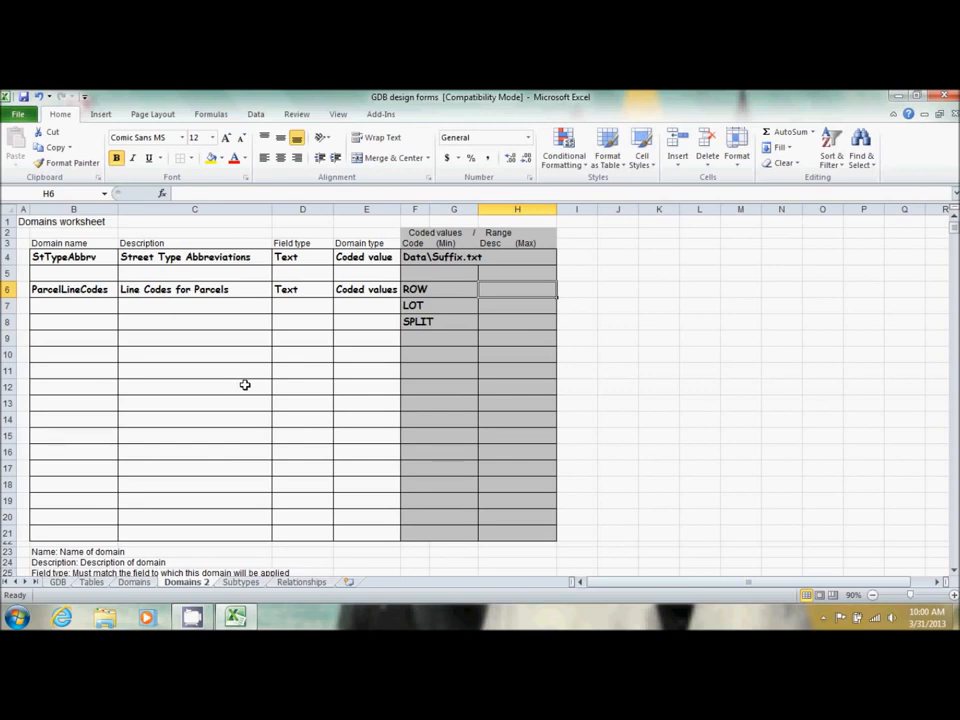
text(Right-of)
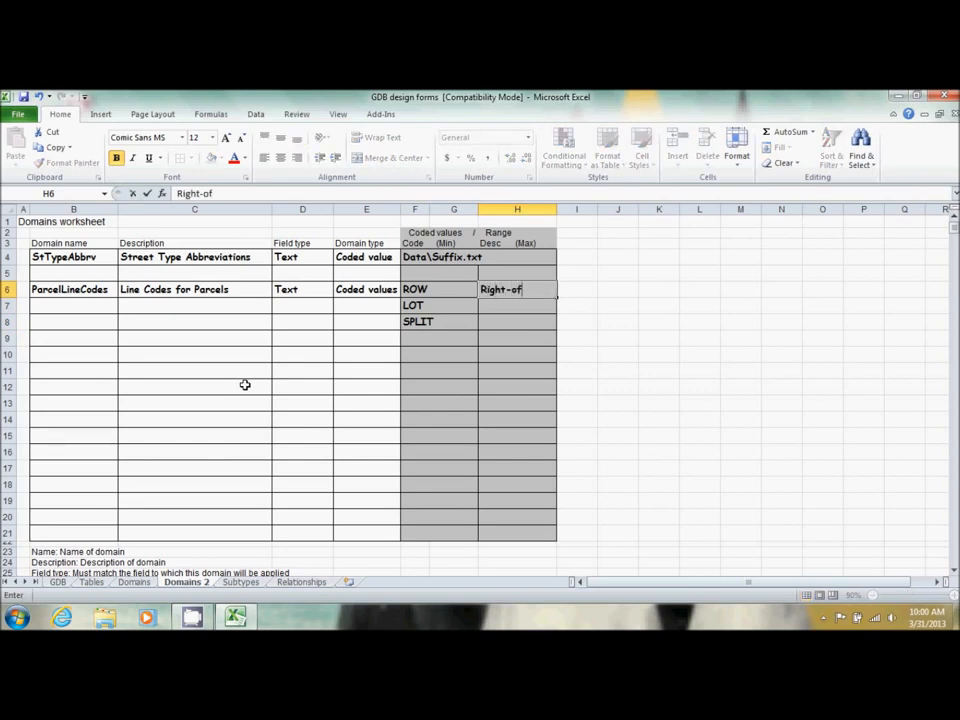
text(-way)
key(Return)
text(Lot Line)
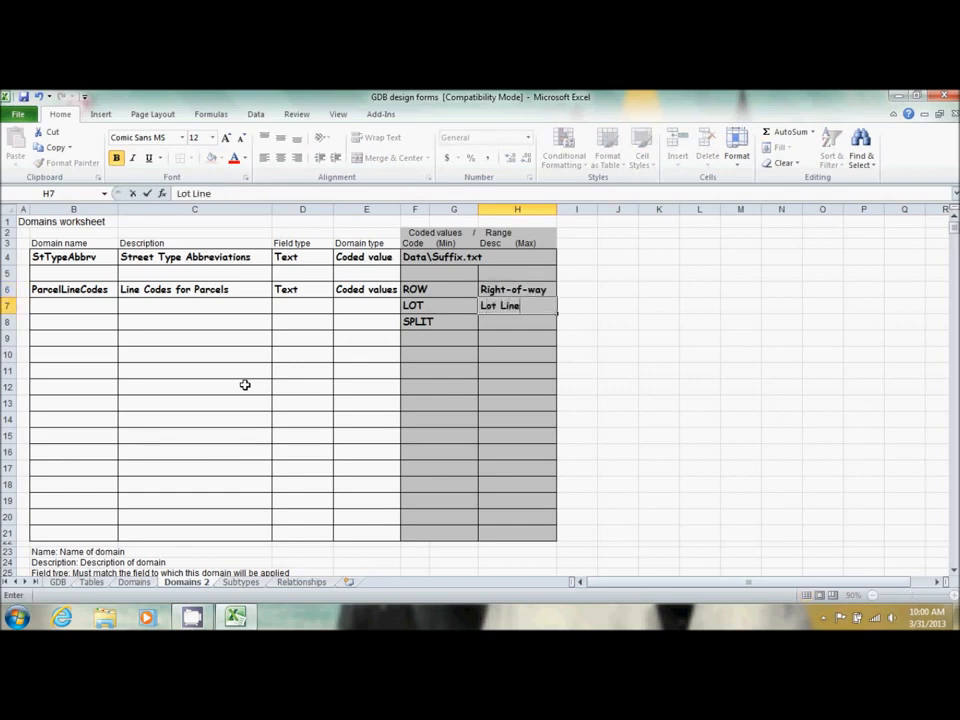
key(Return)
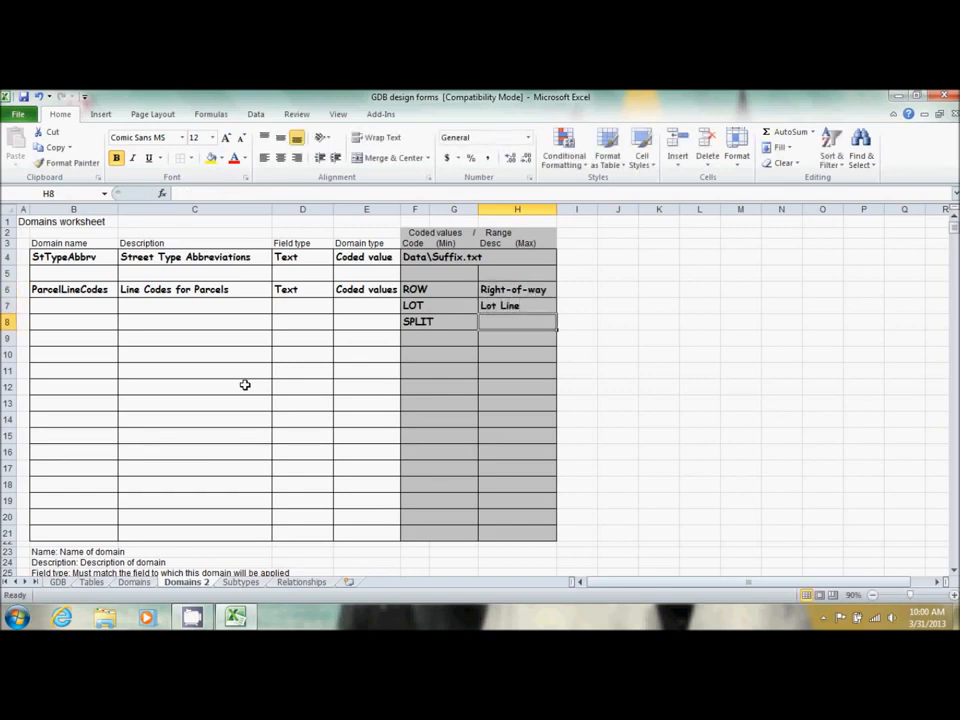
text(Sp)
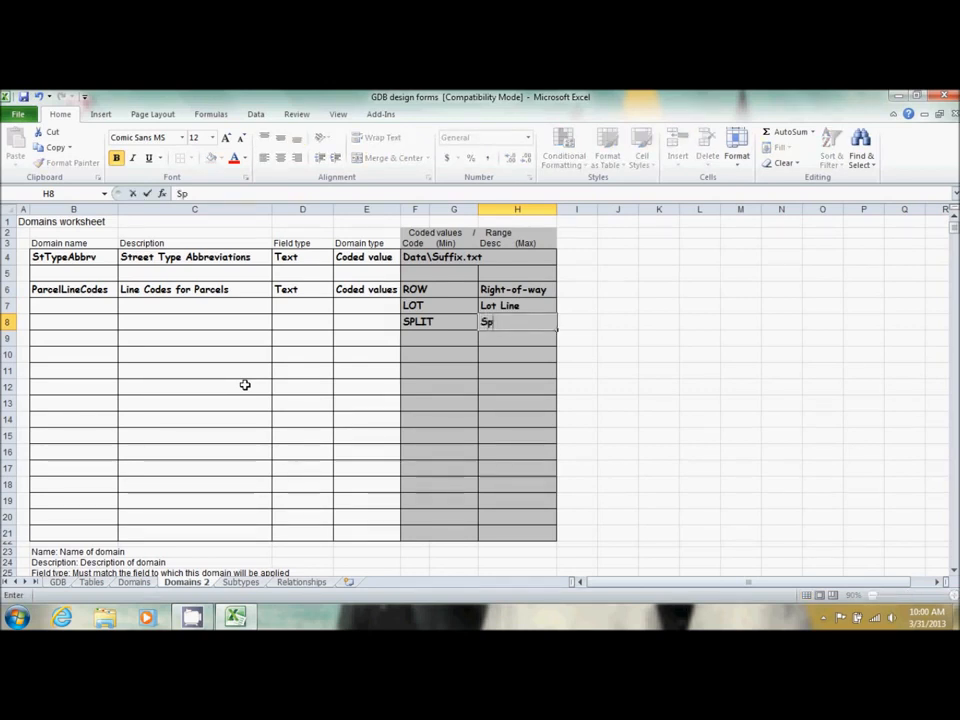
text(lit Lot Line)
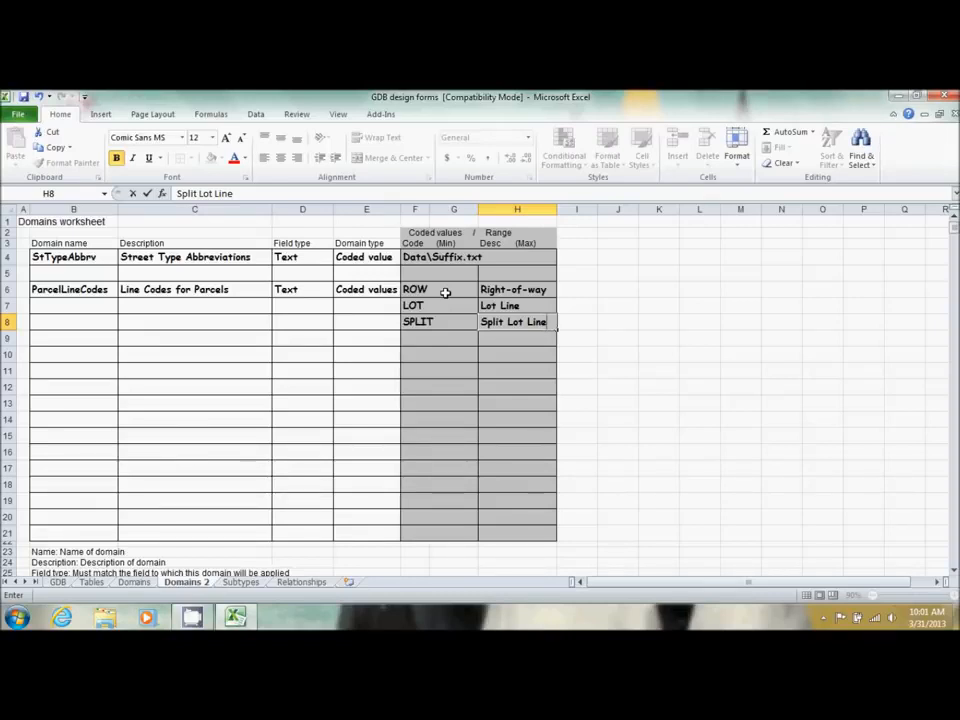
Step: Enter Ownership as the name of the relationship class in the Relationships worksheet
click(57, 581)
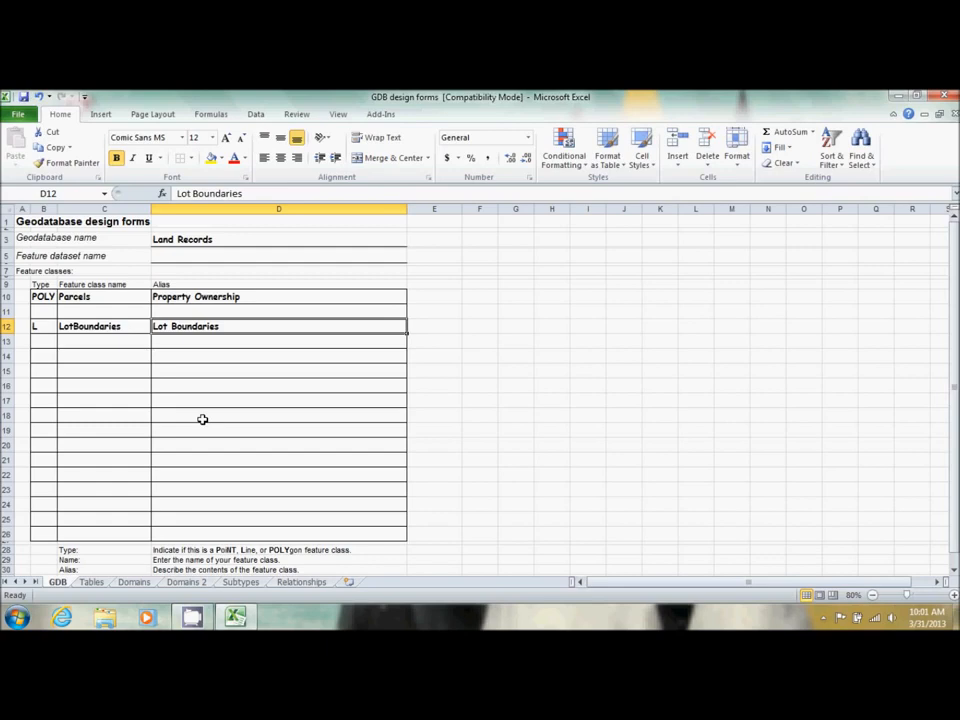
click(94, 583)
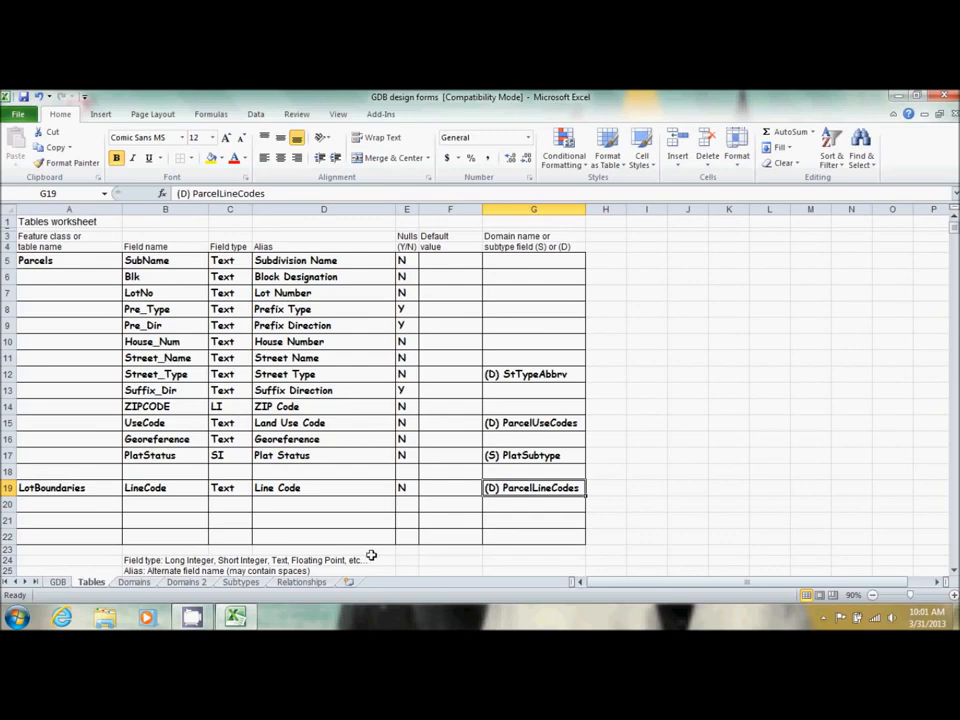
click(305, 582)
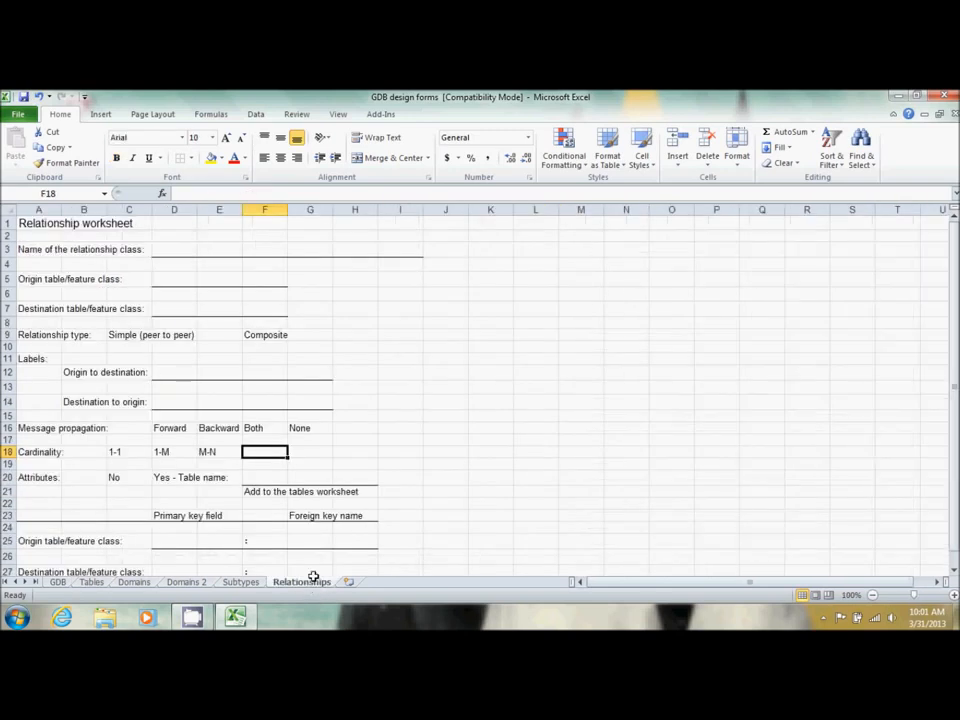
click(160, 247)
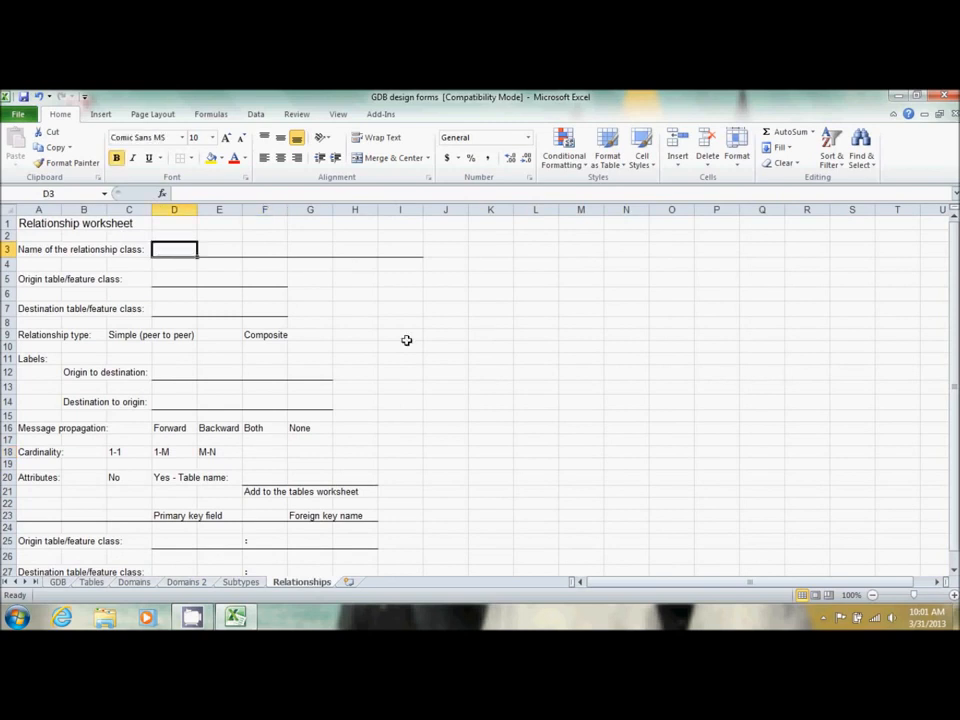
text(Ownership)
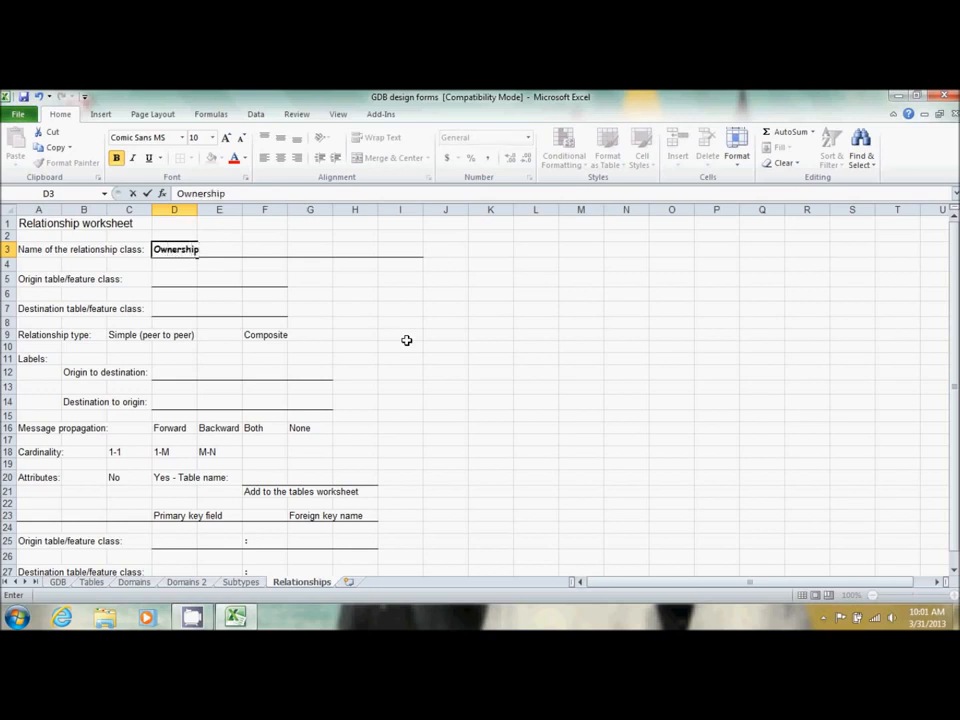
key(Return)
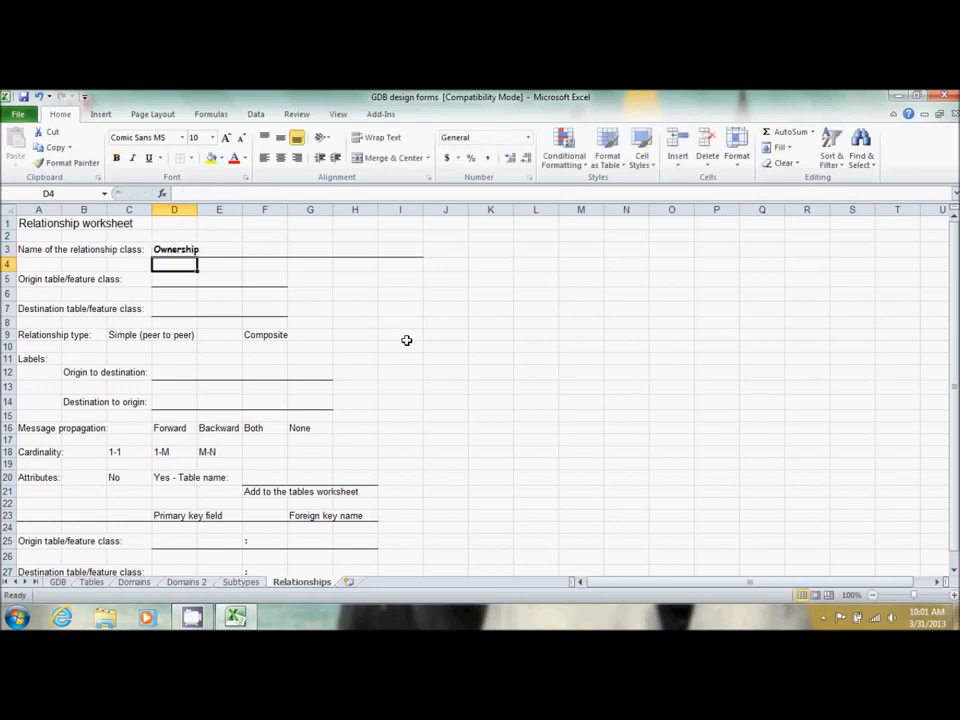
Step: Set Parcels as the origin table/feature class of the Ownership relationship
key(Down)
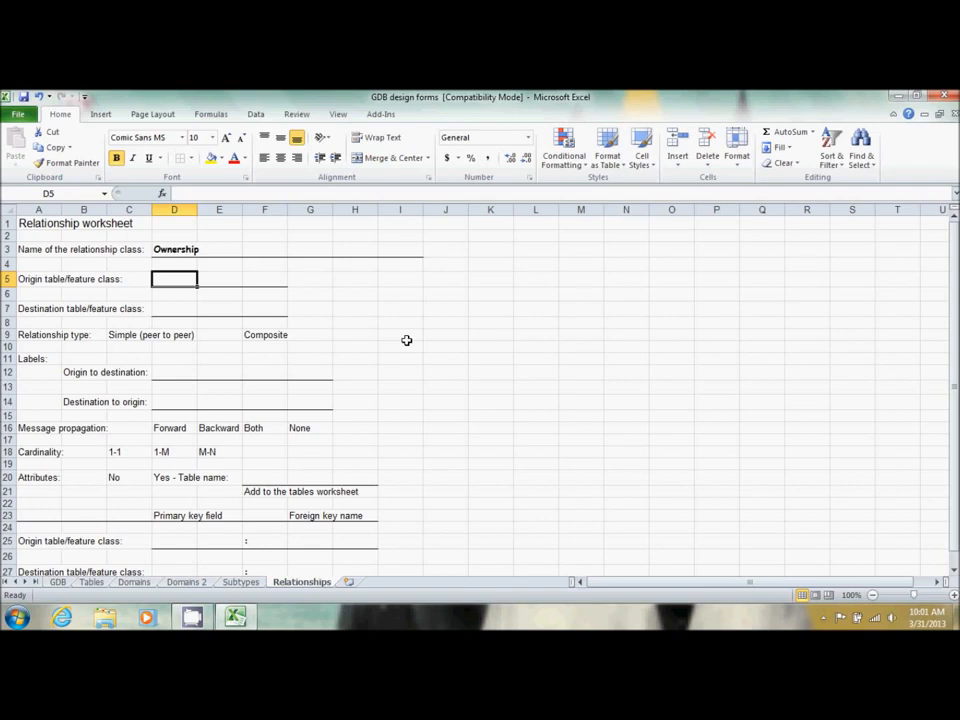
text(Parcels)
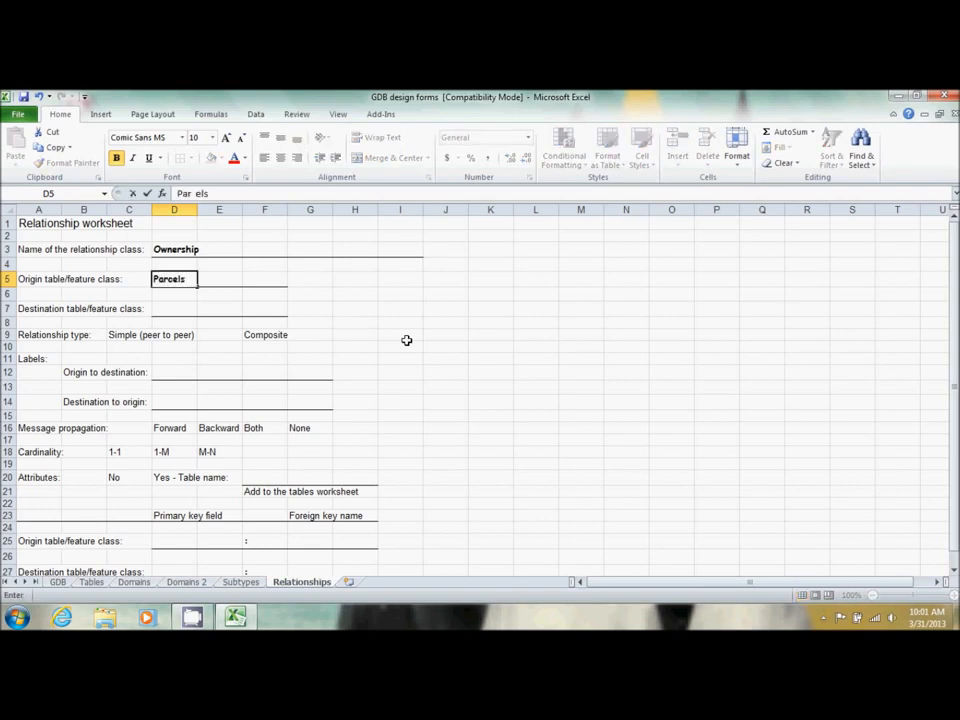
key(Return)
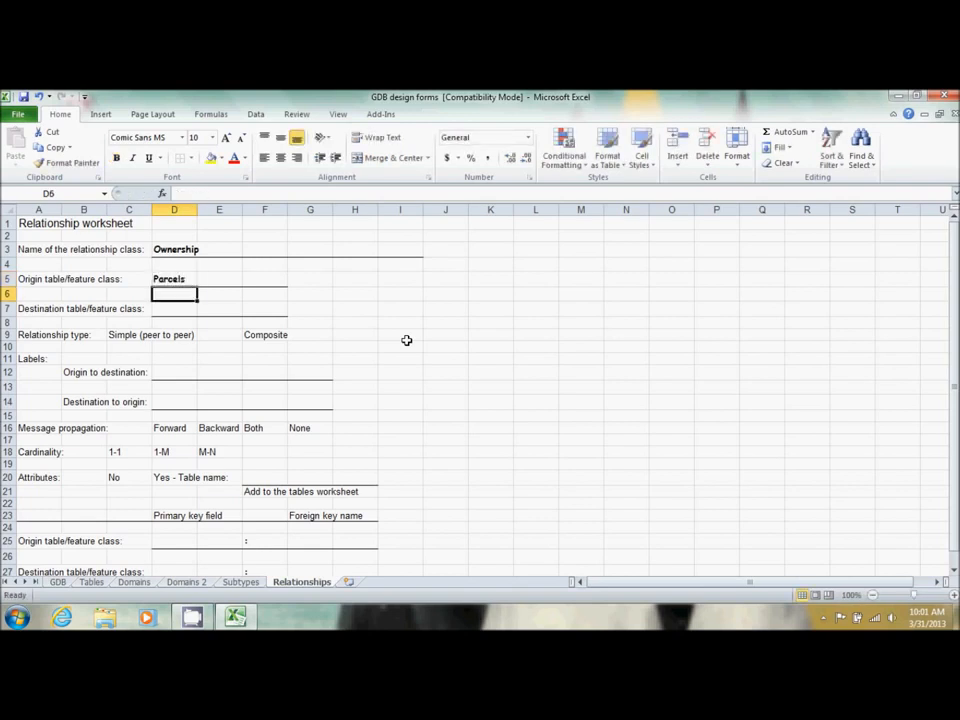
key(Down)
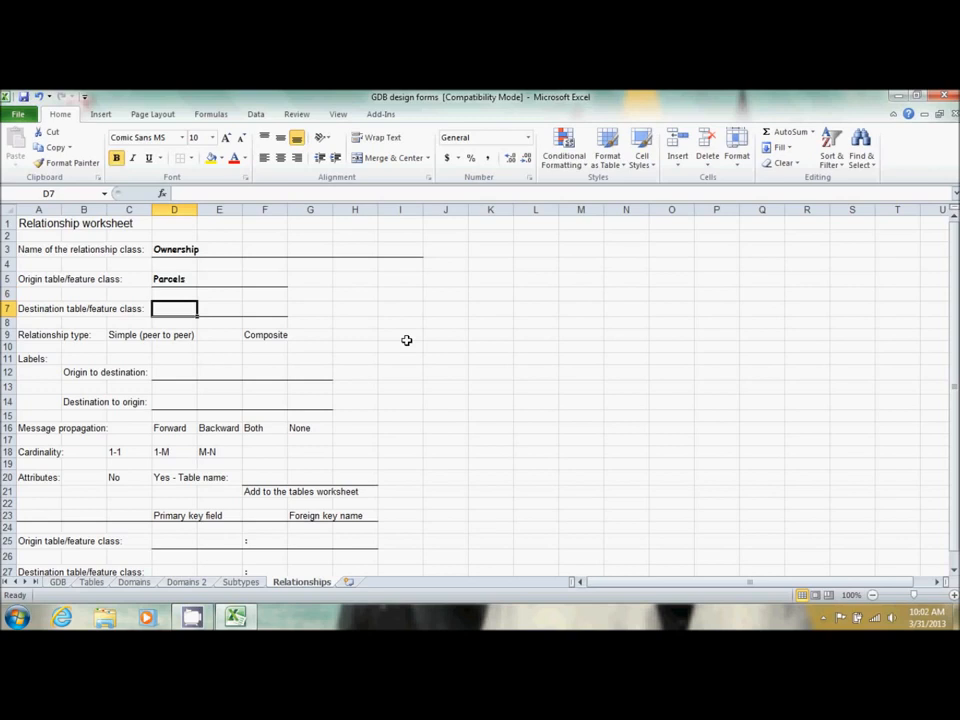
Step: Set TaxRecords2010 as the destination table/feature class of the Ownership relationship
text(Ta)
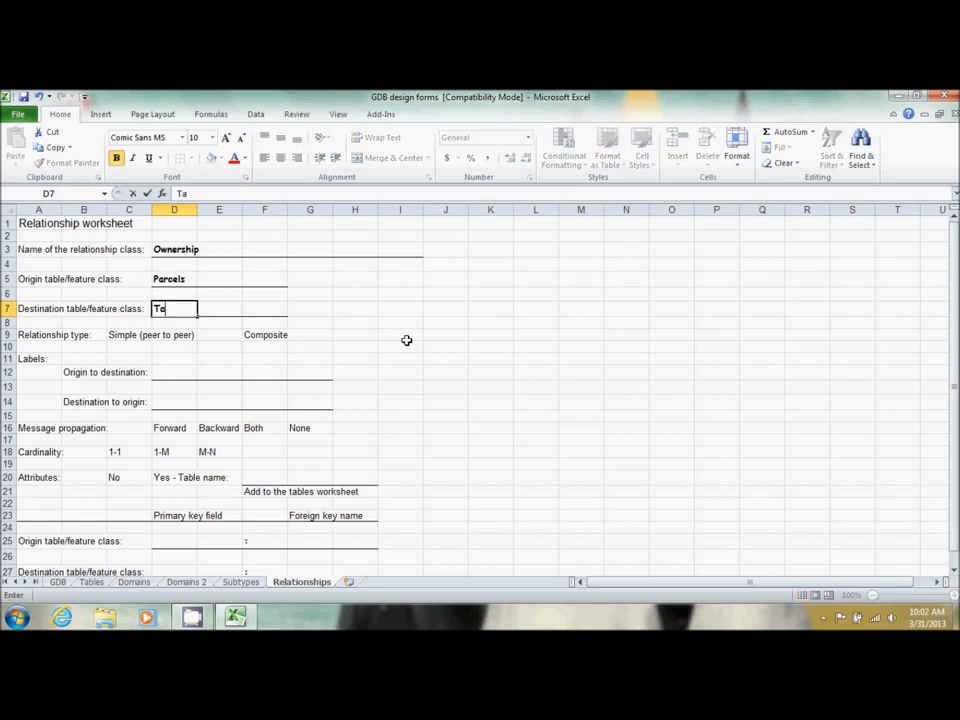
key(alt)
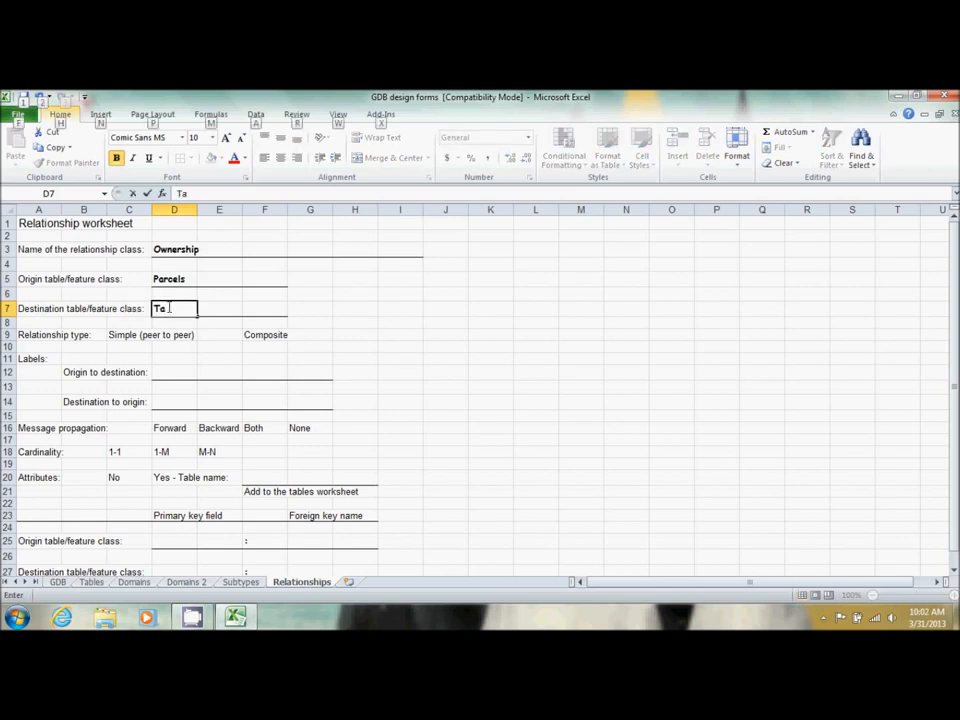
click(171, 308)
text(x)
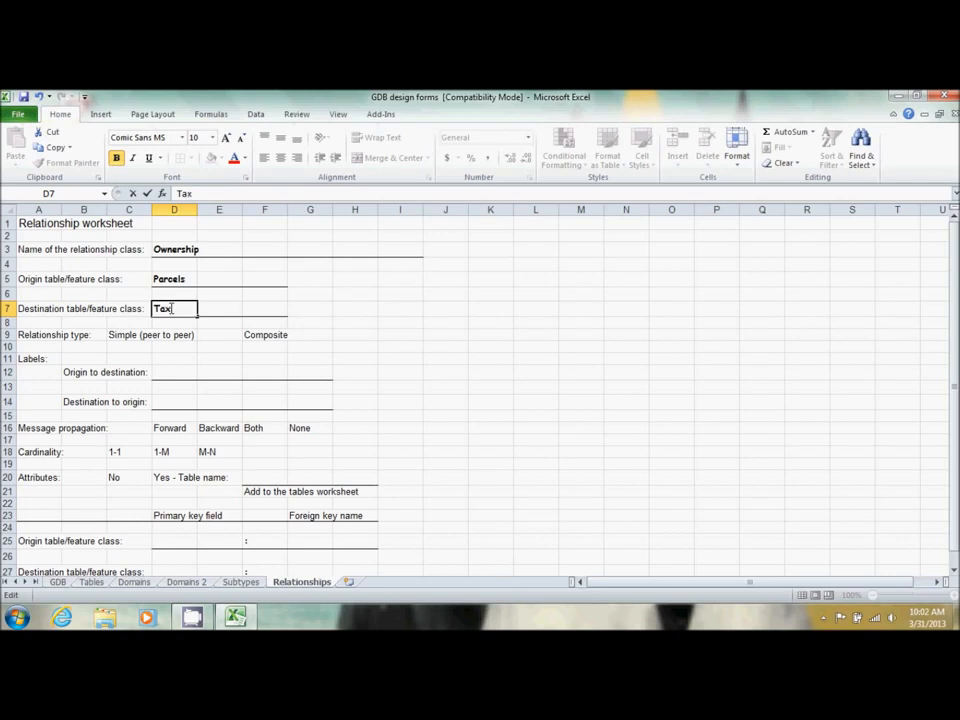
text(Records2010)
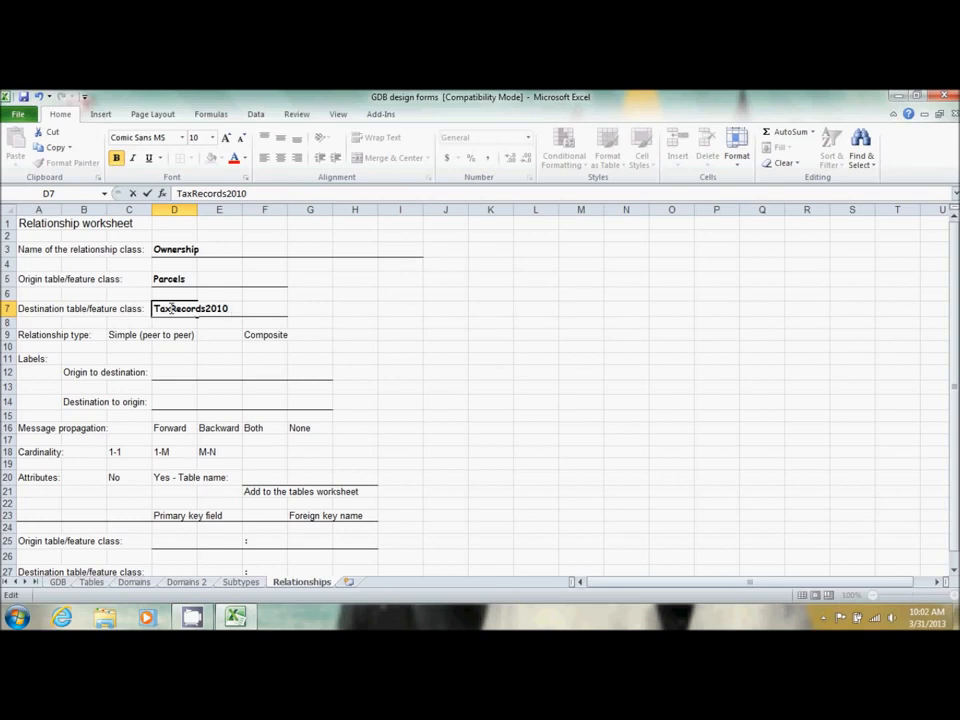
click(298, 370)
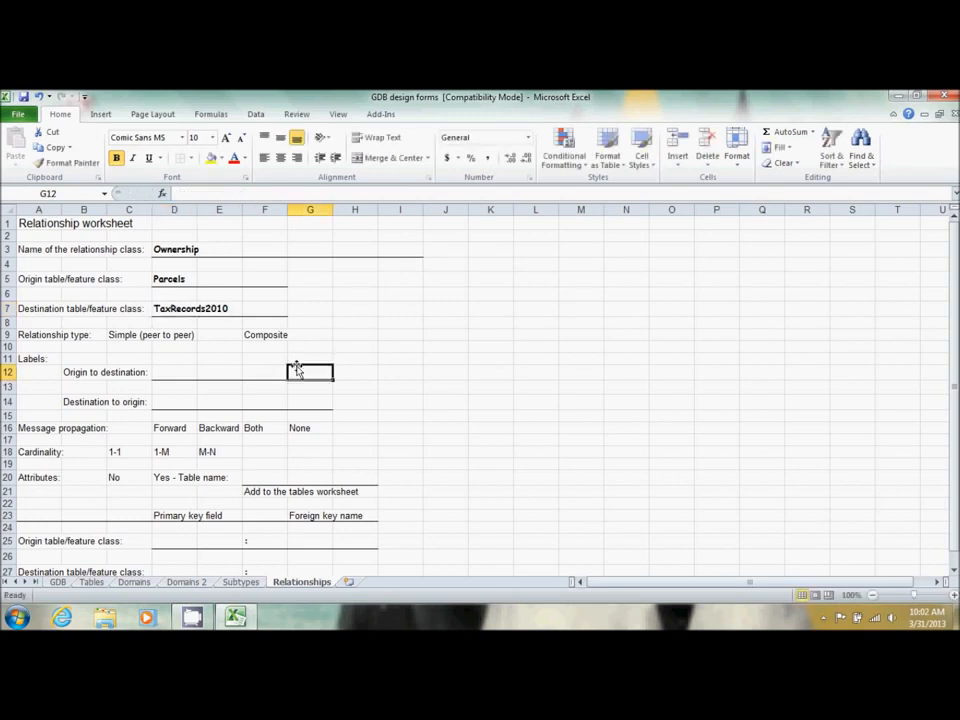
Step: Mark Simple (peer to peer) as the relationship type with a thick box border
drag(121, 337, 178, 336)
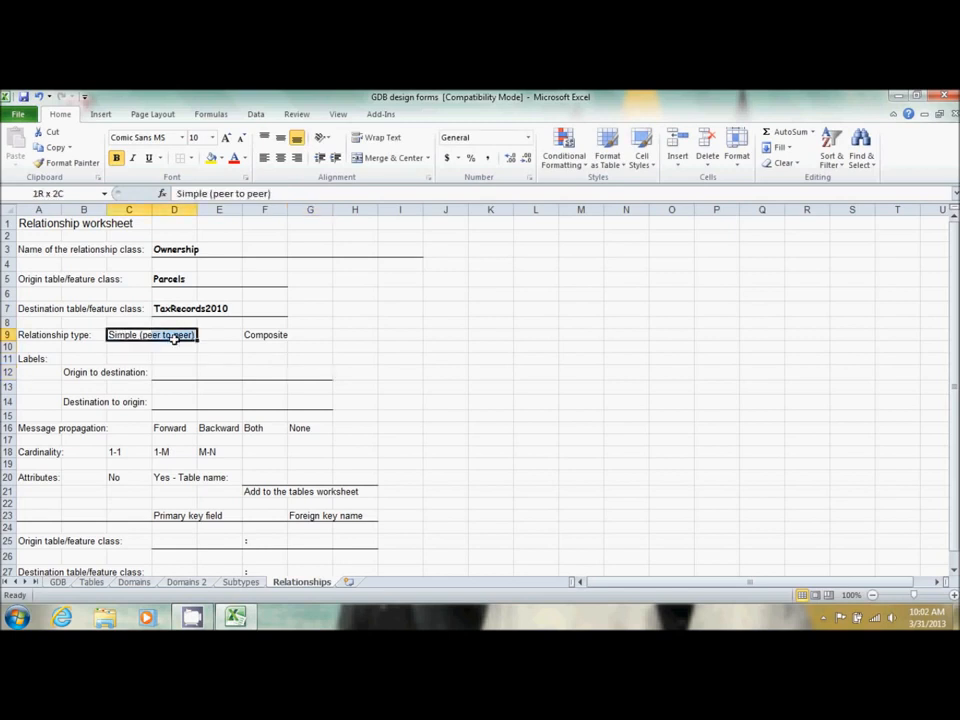
click(193, 159)
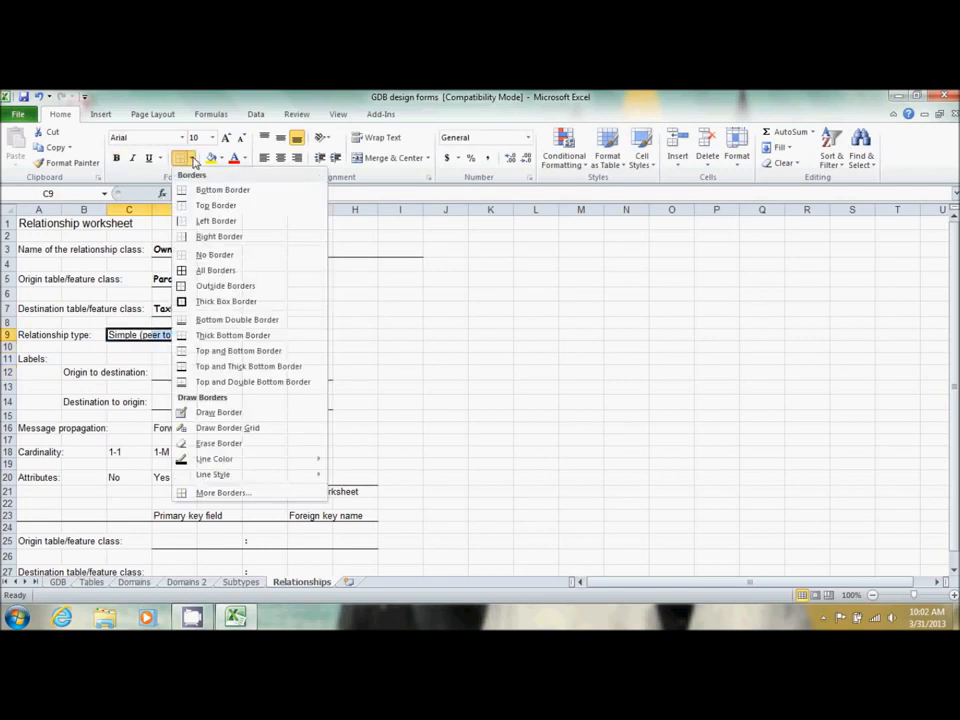
click(228, 300)
click(400, 373)
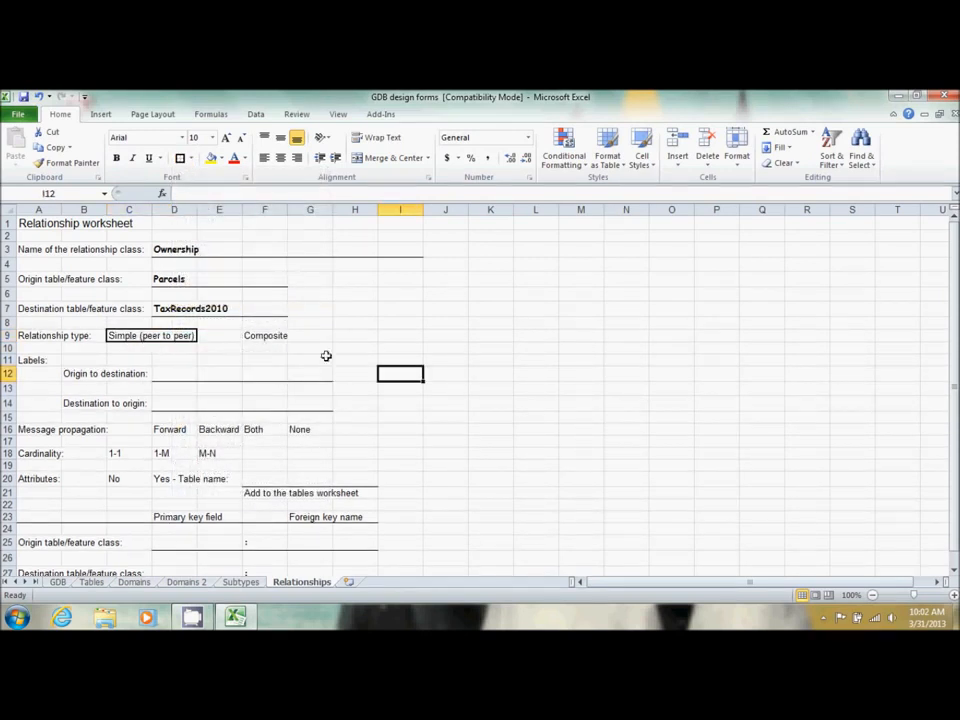
click(165, 376)
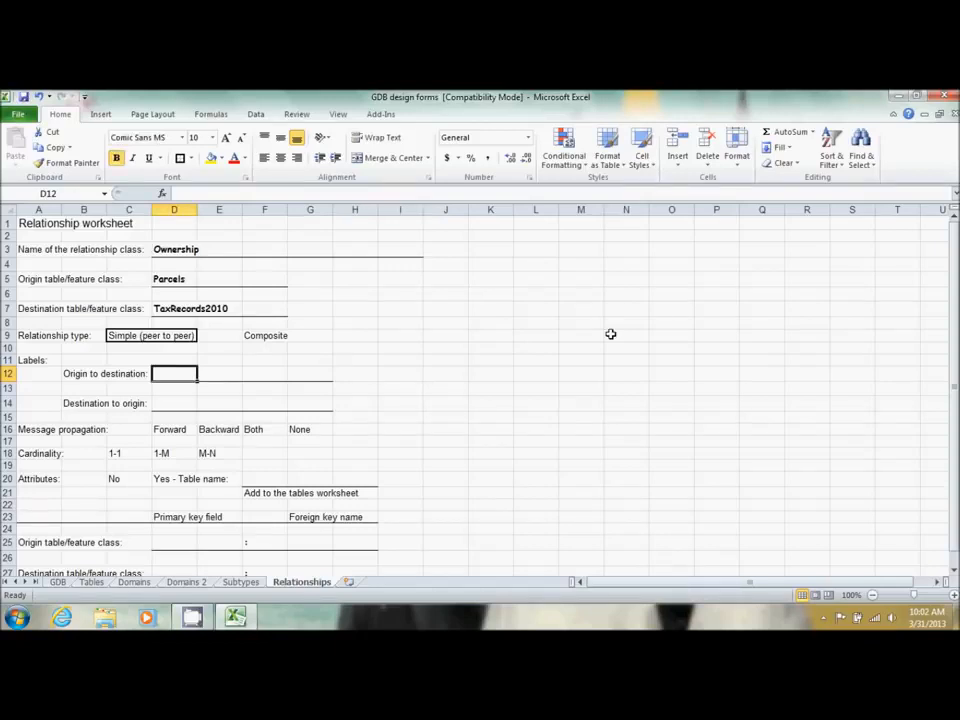
text(P)
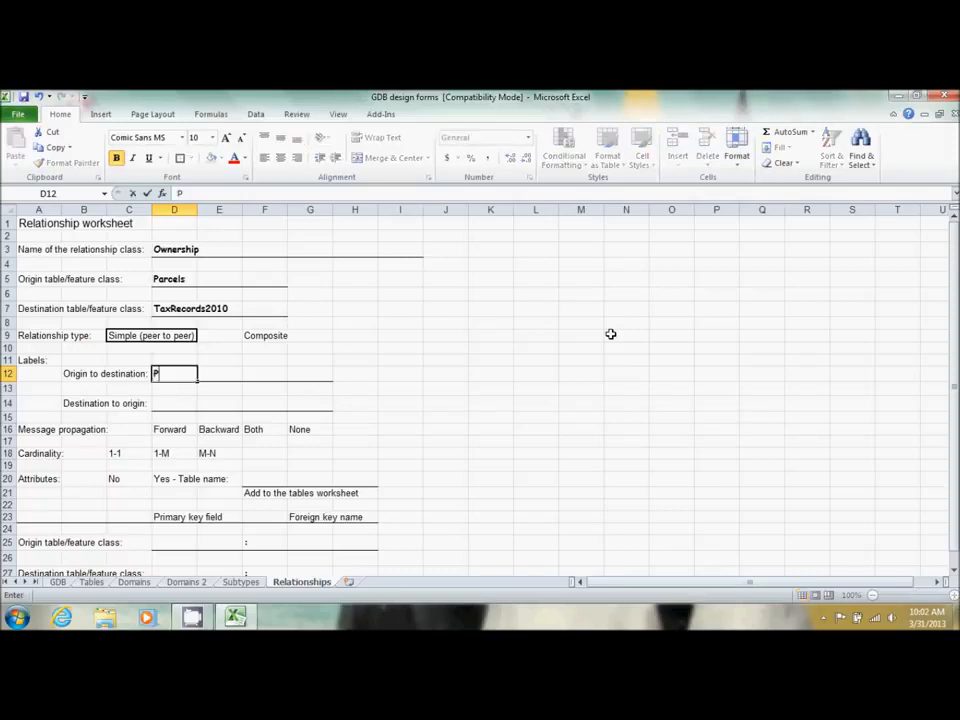
text(arcels)
key(Return)
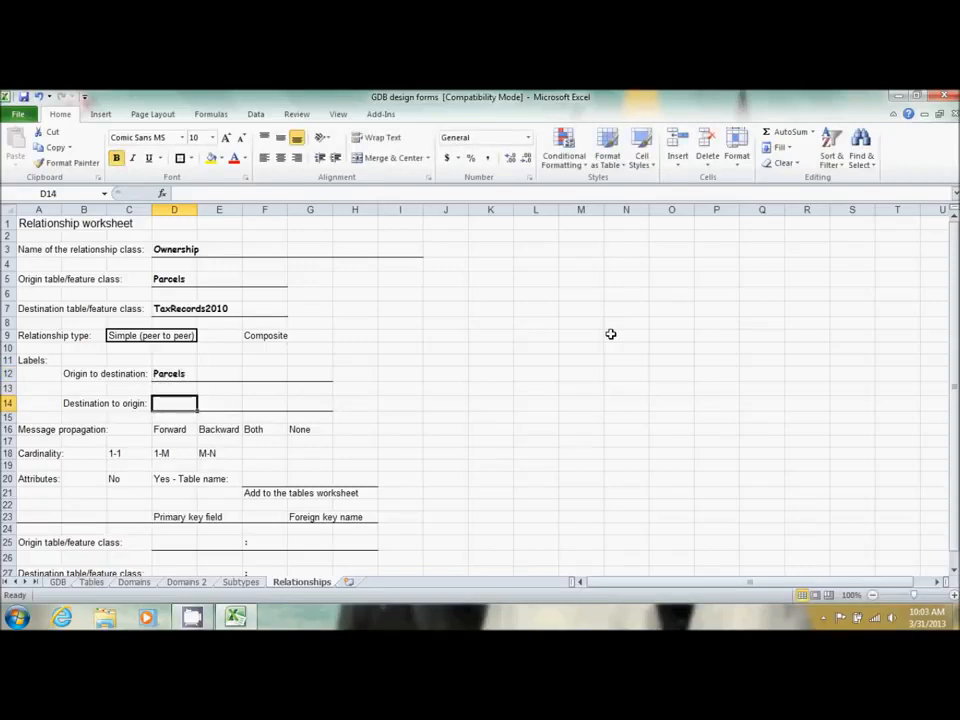
Step: Enter "Parcel is owned by" as the origin to destination label
click(190, 372)
text(P)
key(BackSpace)
text(Parcel)
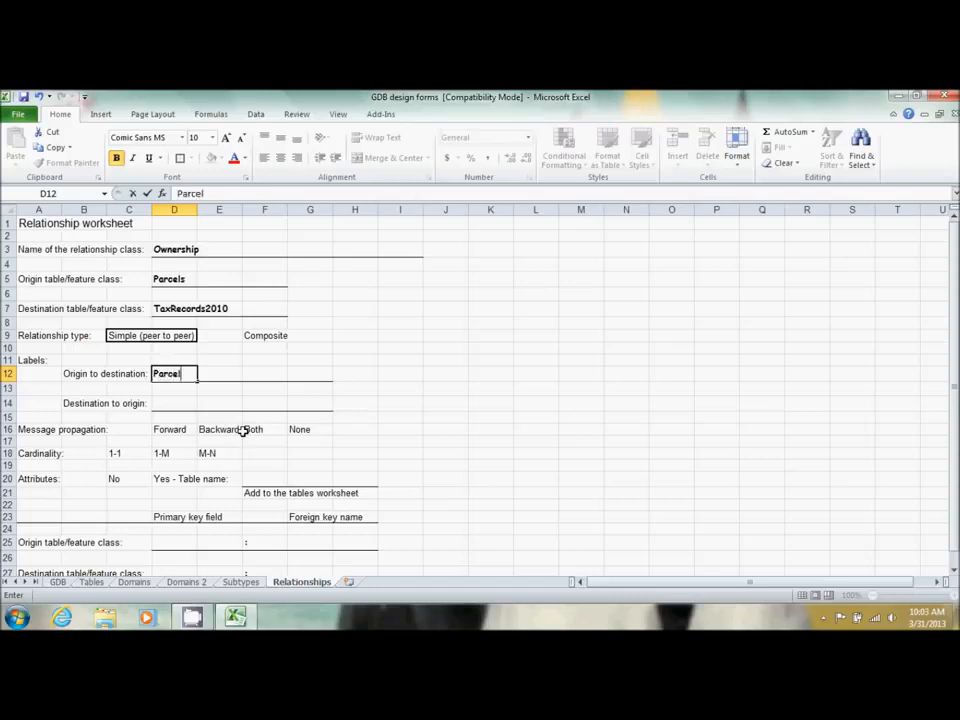
text( is owned by)
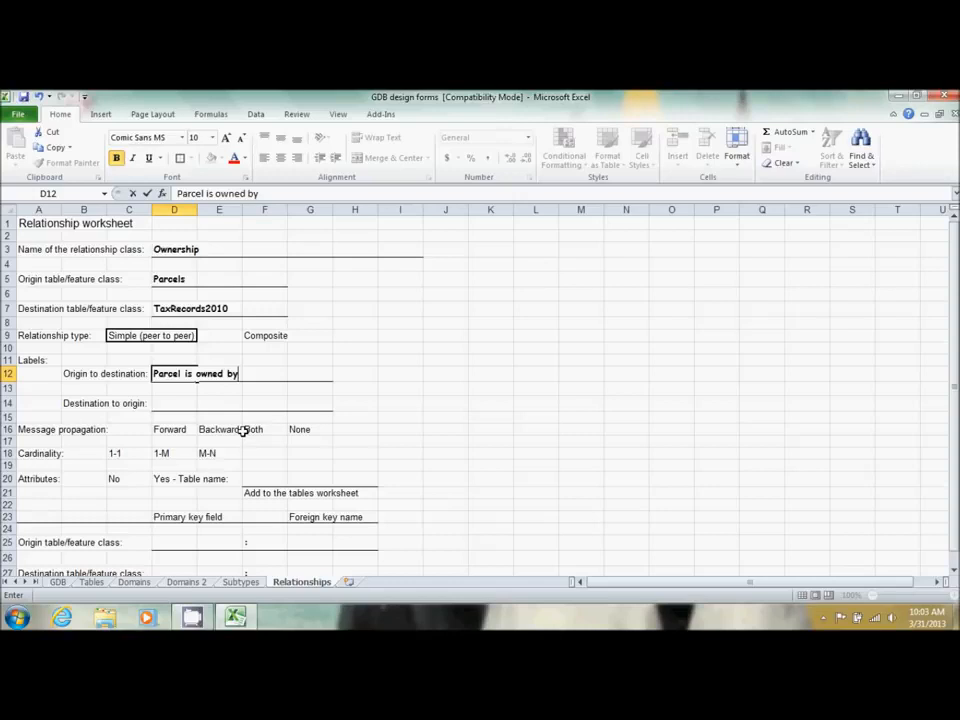
key(Return)
key(Return)
Step: Enter "Owner has ownship of" as the destination to origin label
text(W)
key(BackSpace)
text(Owner has o)
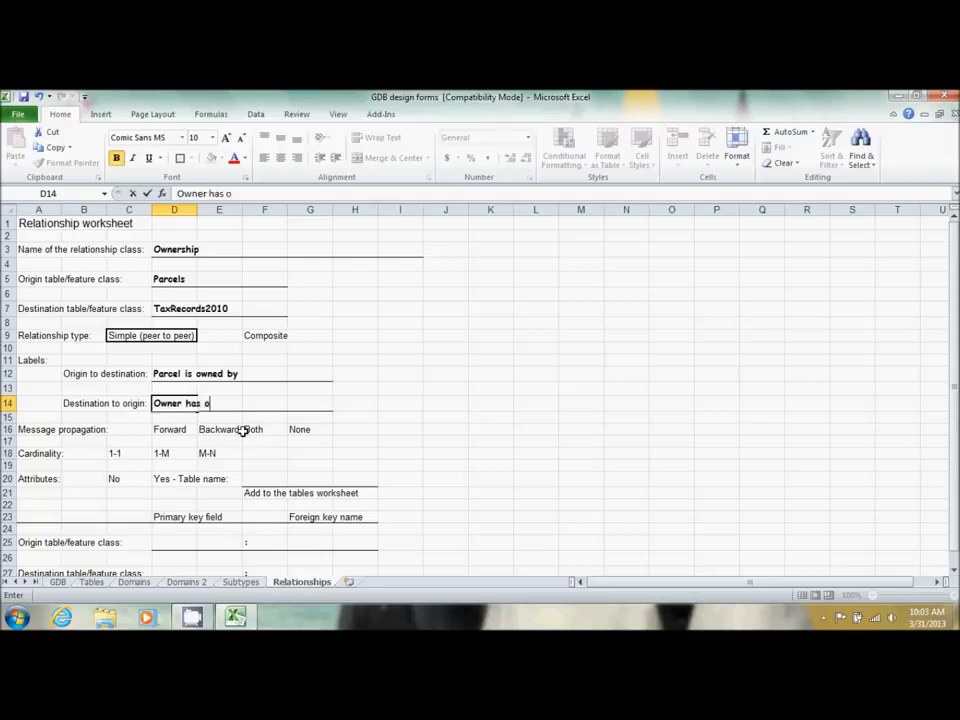
text(wnship of)
key(Return)
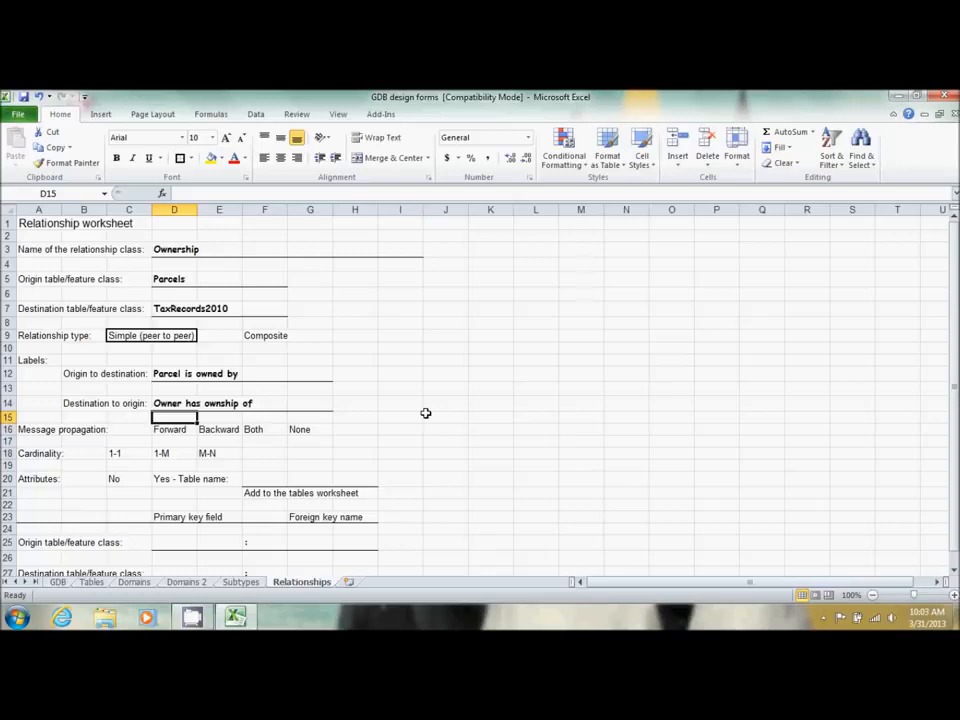
Step: Mark None for message propagation and M-N for cardinality with thick box borders
click(313, 435)
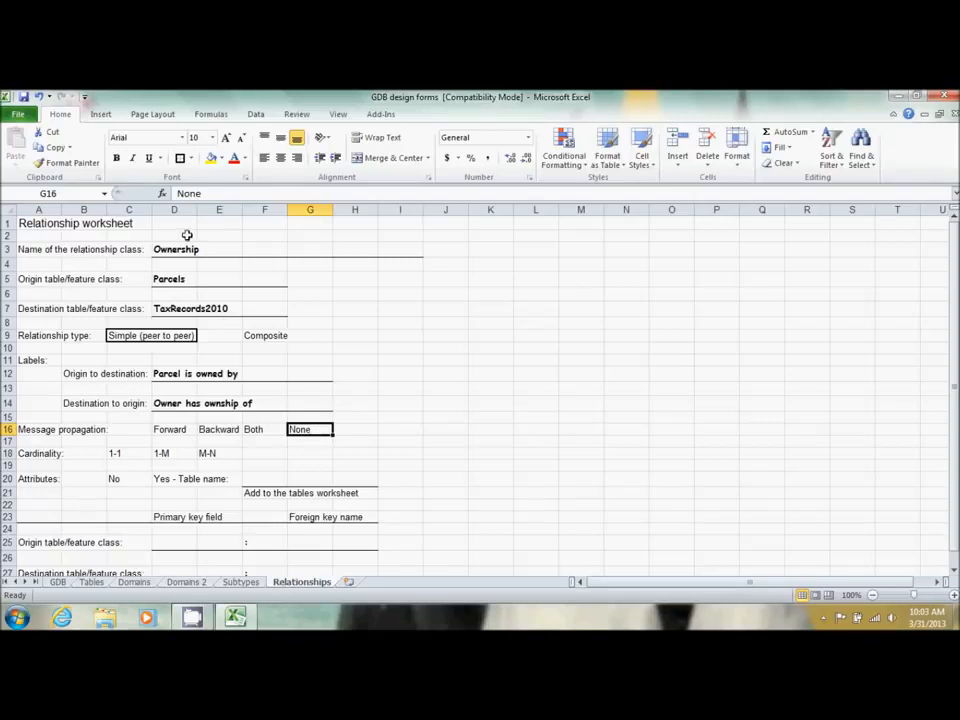
click(181, 160)
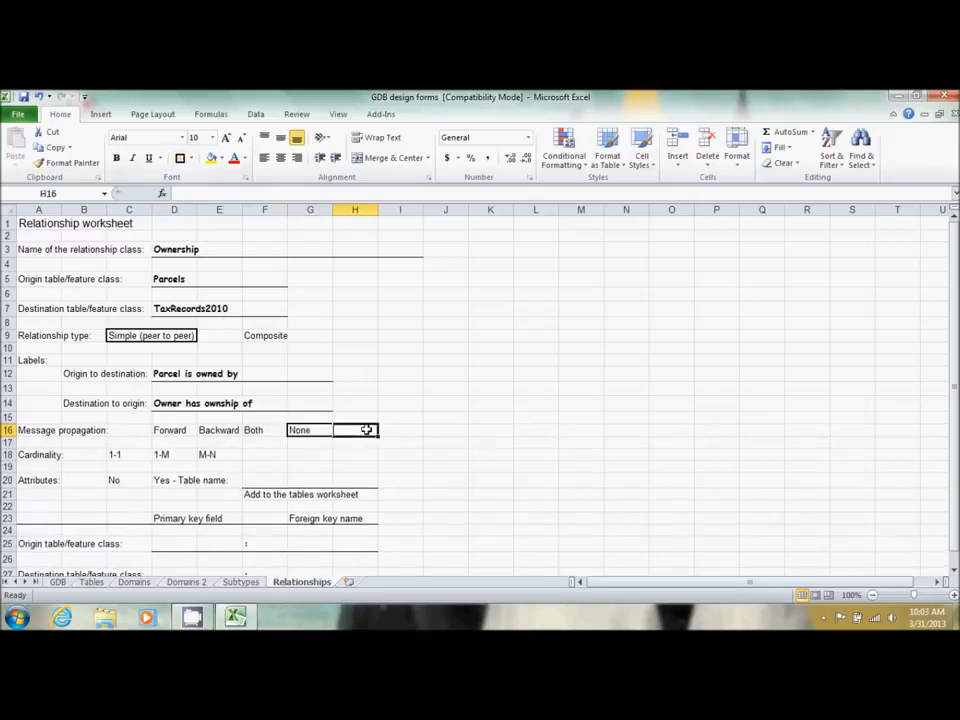
click(469, 443)
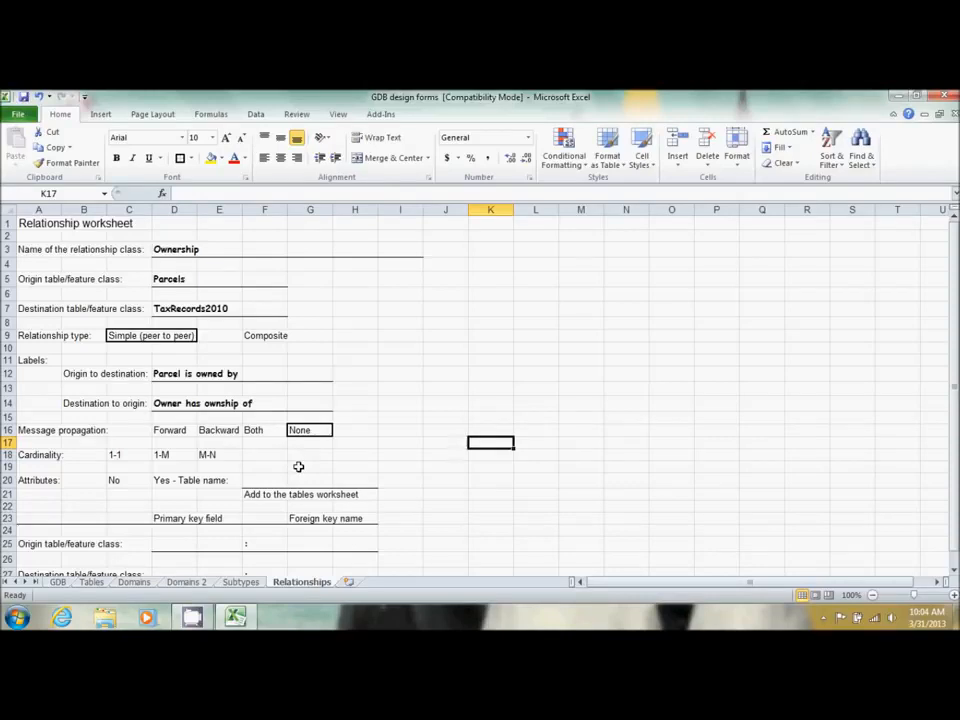
click(222, 455)
click(180, 158)
click(476, 416)
Step: Mark Yes for the relationship's attributes with a thick box border and enter Ownerhip_Rel as the table name
scroll(451, 513, down, 1)
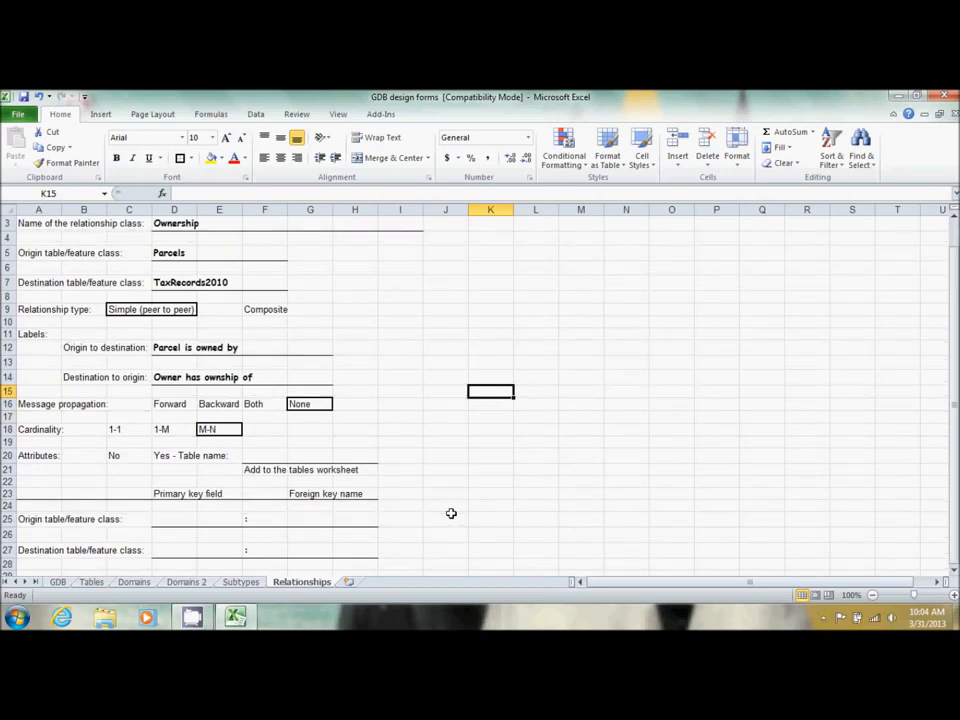
scroll(451, 513, down, 2)
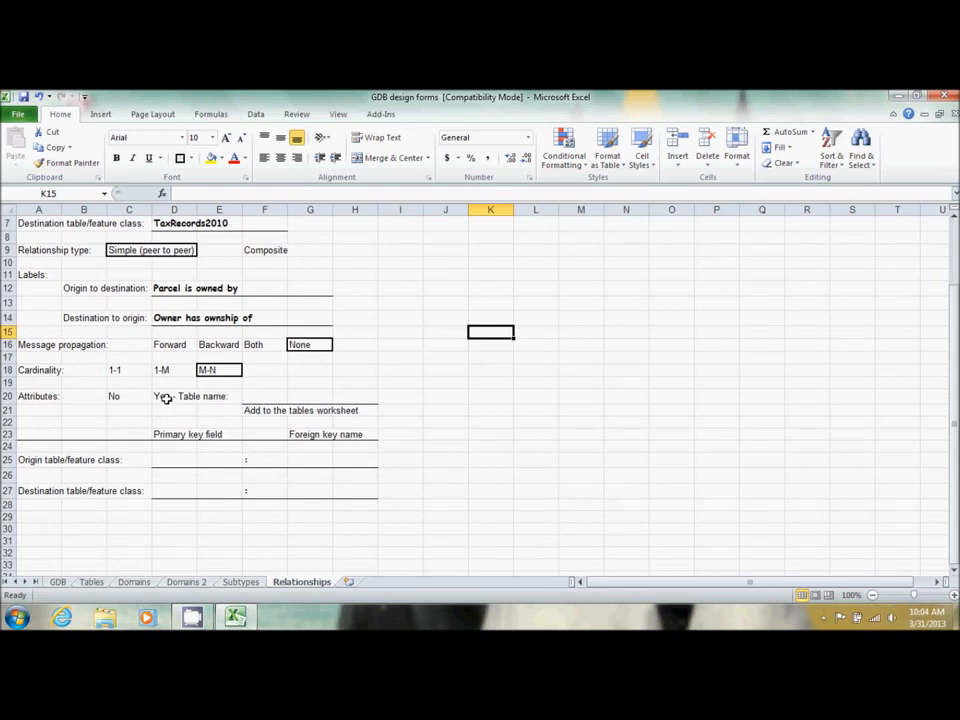
drag(158, 397, 225, 397)
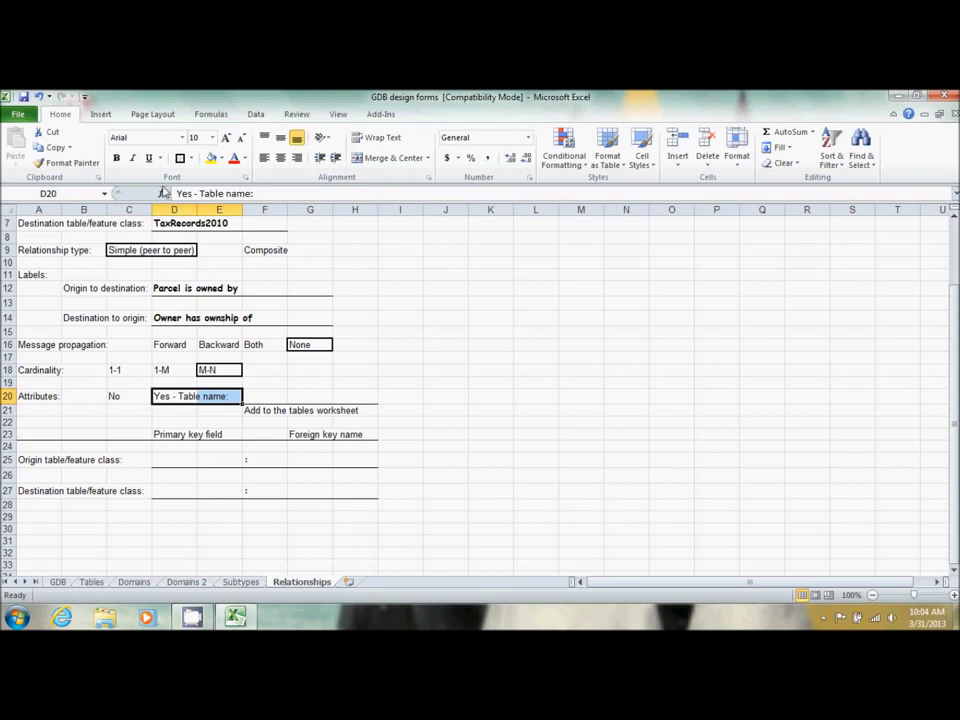
click(180, 158)
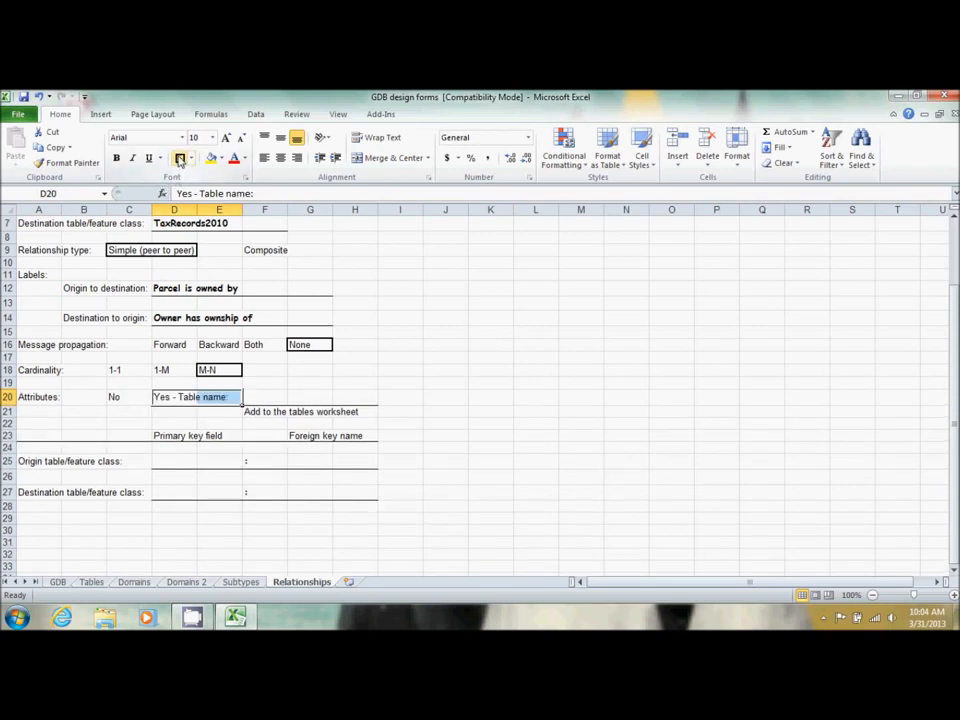
click(274, 396)
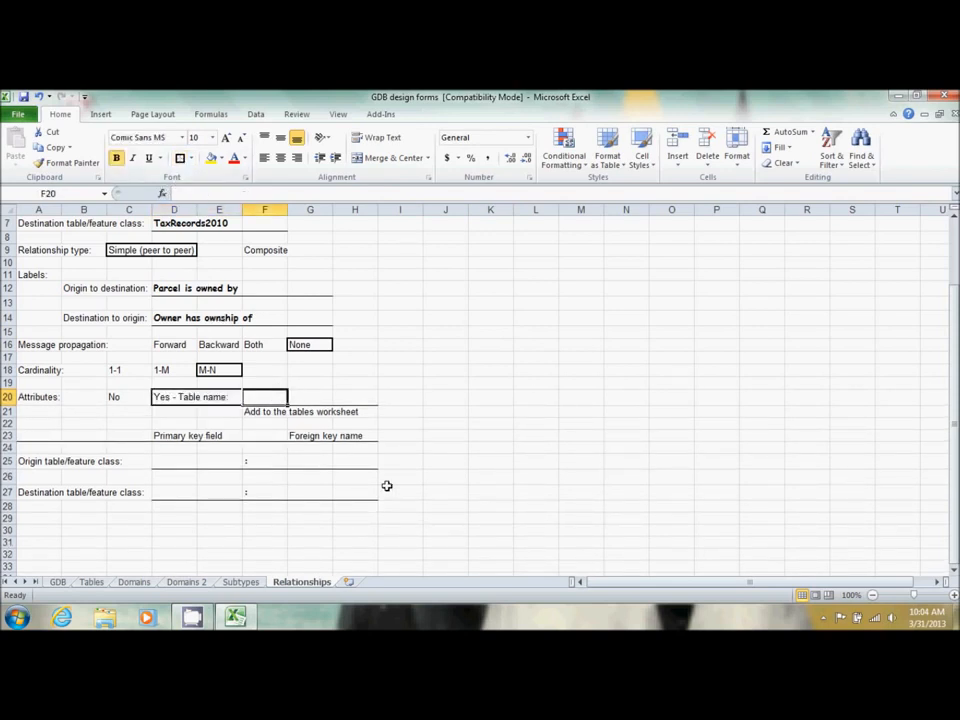
text(Ow)
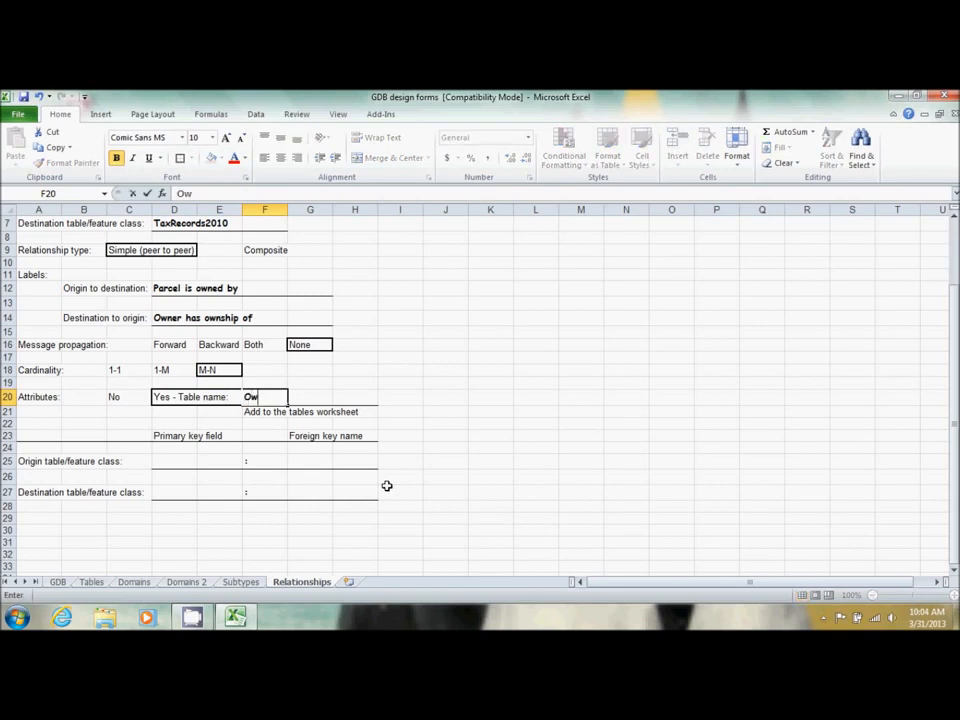
text(nerhip_Rel)
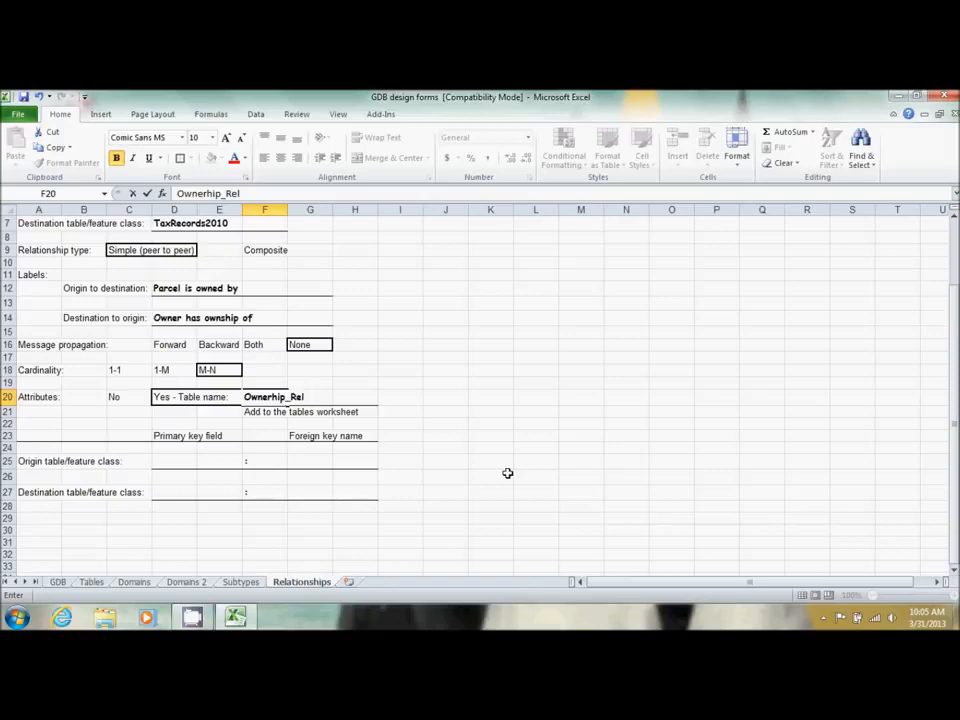
click(199, 459)
Step: Enter Georeference as the primary key field and Owner as the foreign key name for the origin table/feature class
click(157, 464)
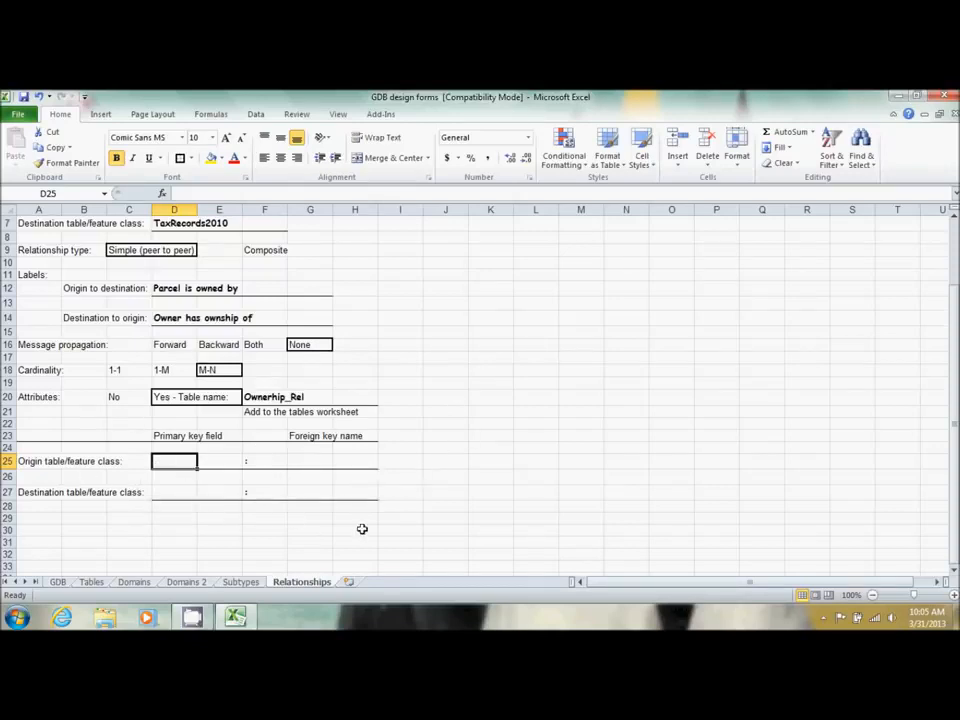
text(Georf)
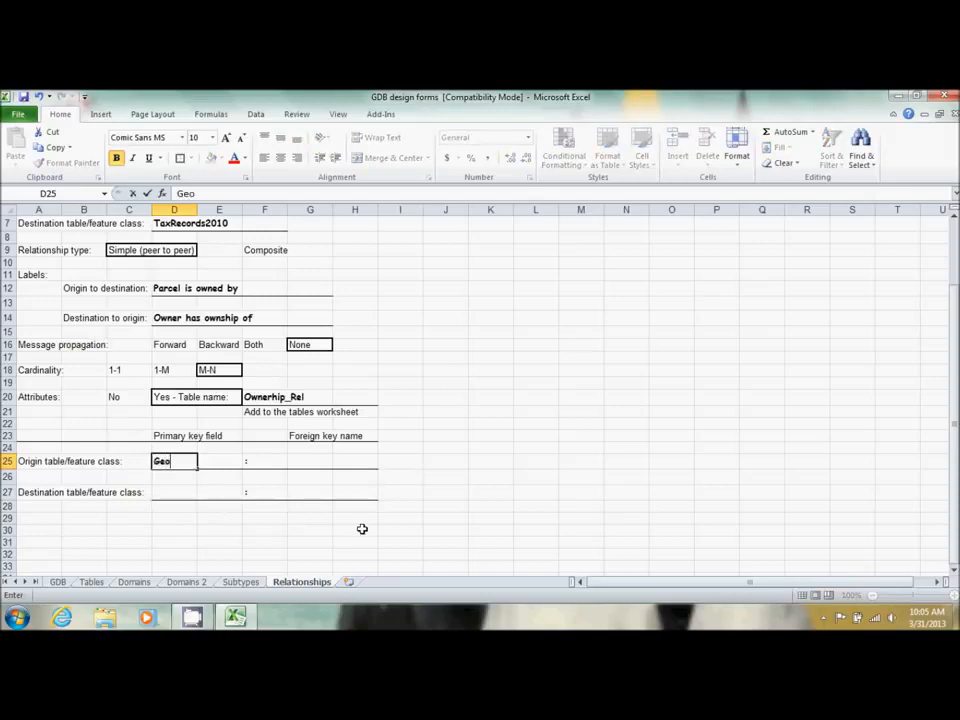
key(BackSpace)
text(eference)
key(Tab)
key(Tab)
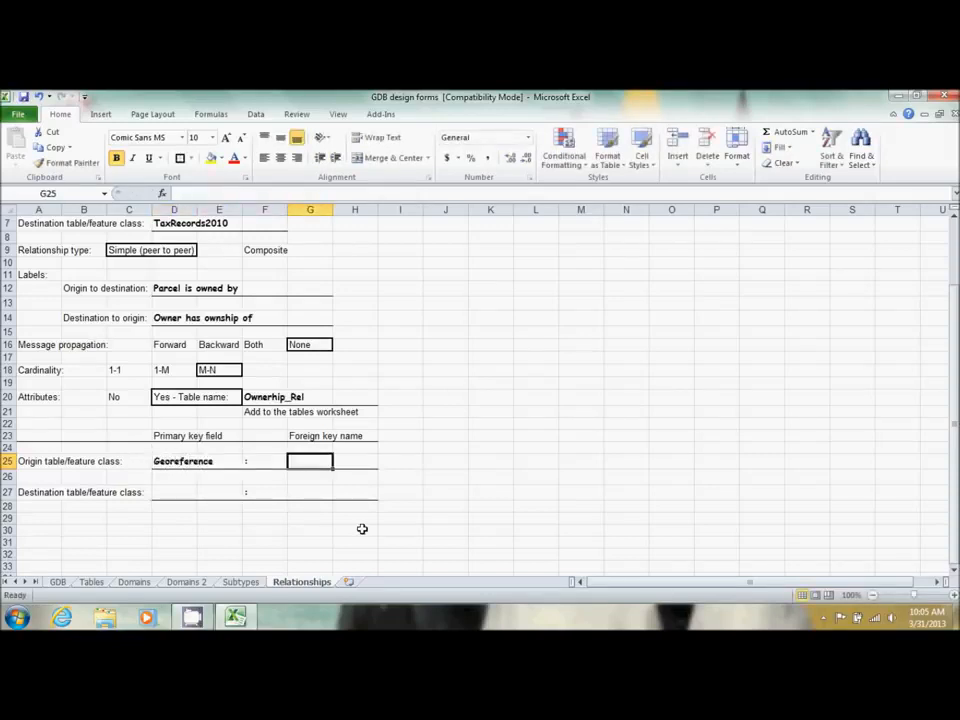
text(O)
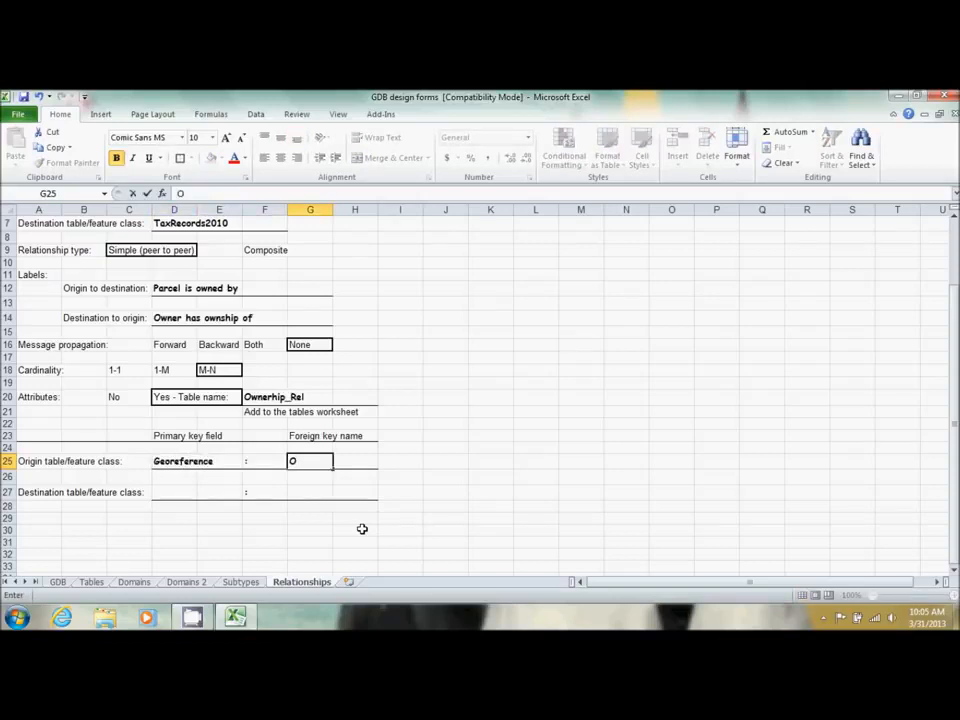
text(wne)
key(BackSpace)
key(BackSpace)
text(wner)
key(Down)
Step: Enter Georeference as the primary key field and Property as the foreign key name for the destination table/feature class
key(Left)
key(Left)
key(Left)
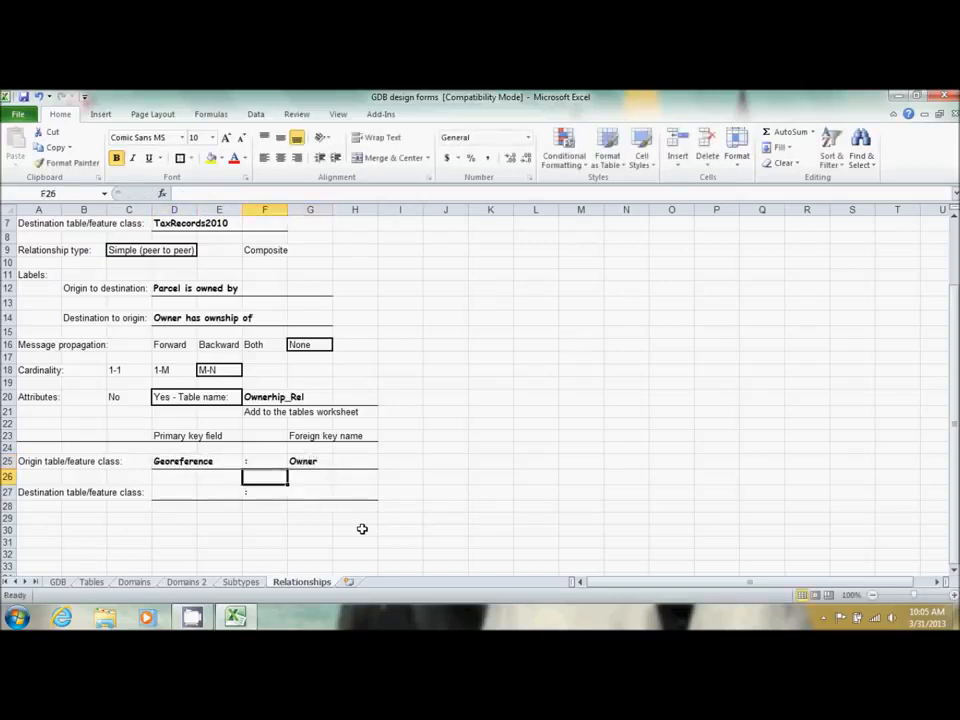
key(Down)
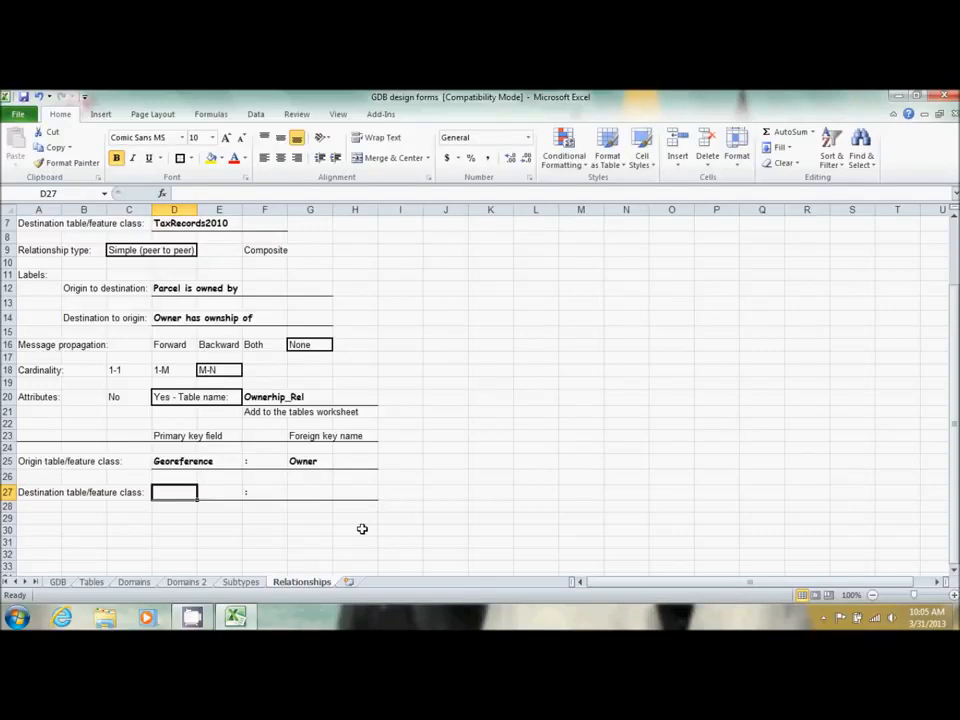
text(Geore)
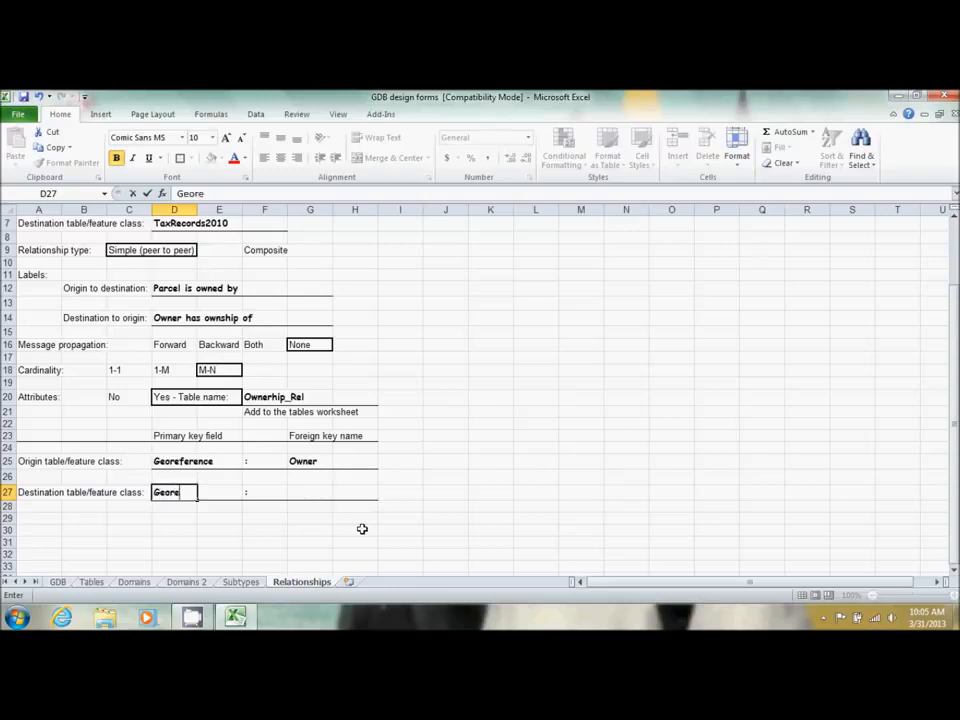
text(ference)
key(Tab)
key(Tab)
key(Tab)
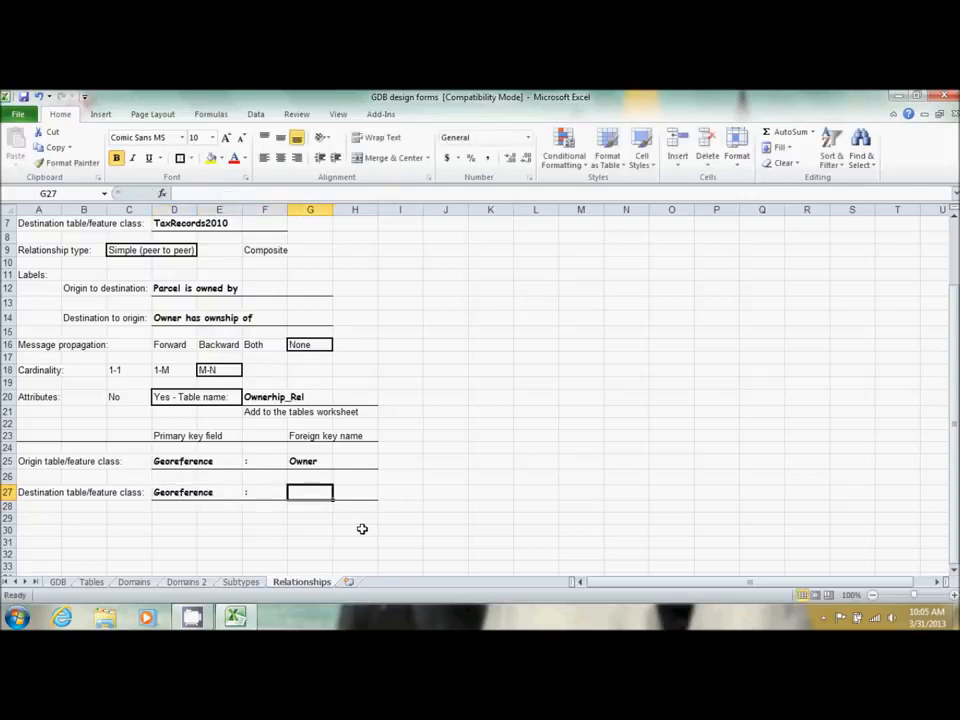
text(operty)
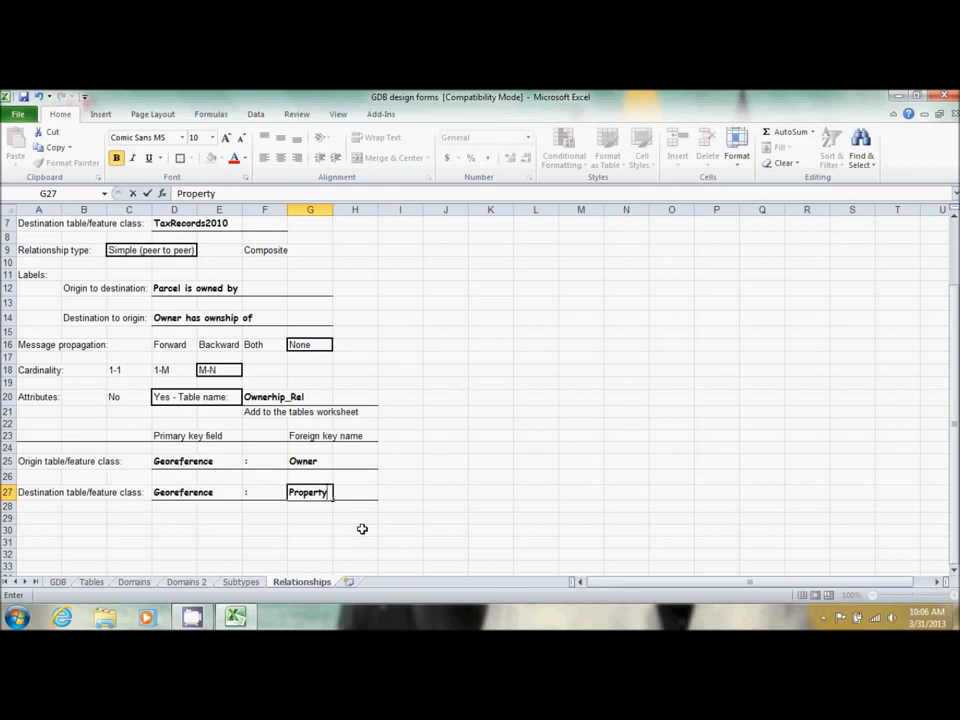
Step: On the Tables worksheet, enter the table Ownership_Rel in row 21 with PercentOwn as its field name
click(91, 582)
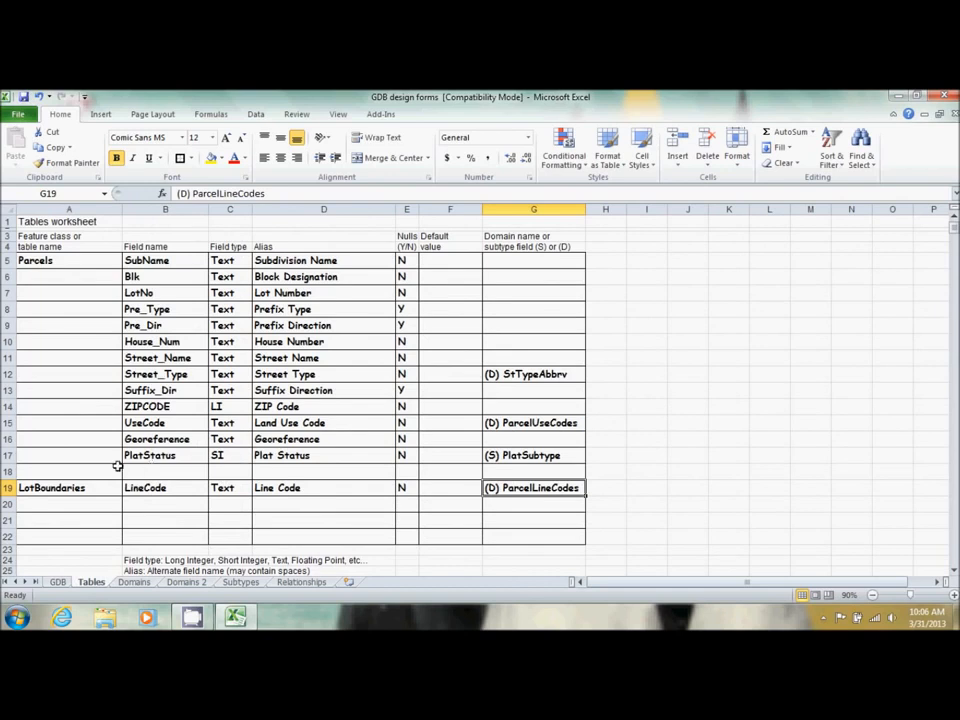
click(58, 520)
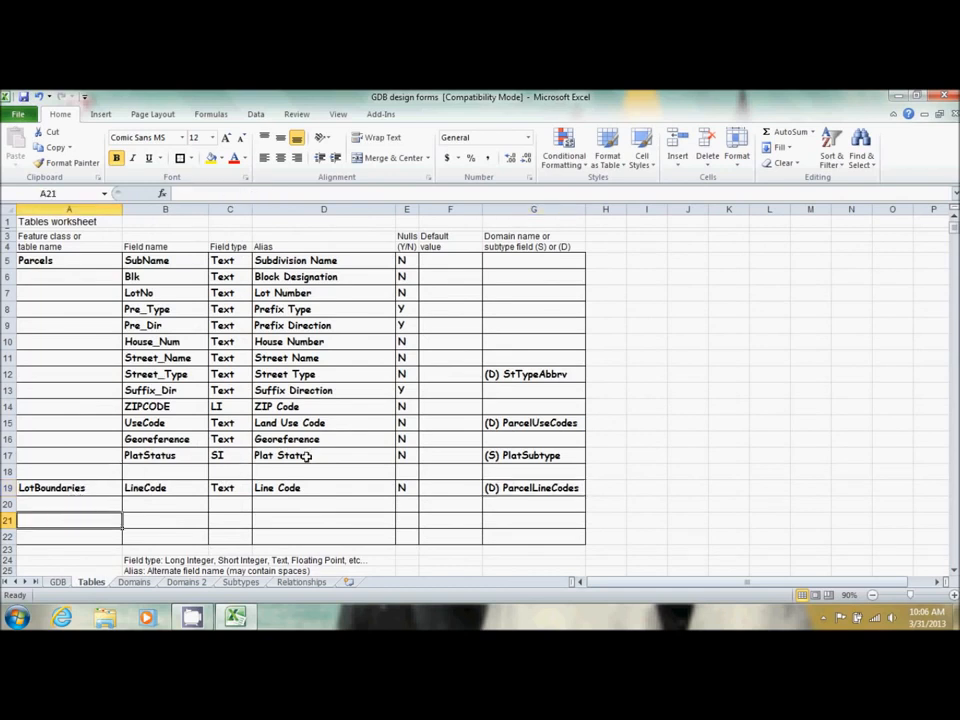
text(Ownership_Rel)
key(Tab)
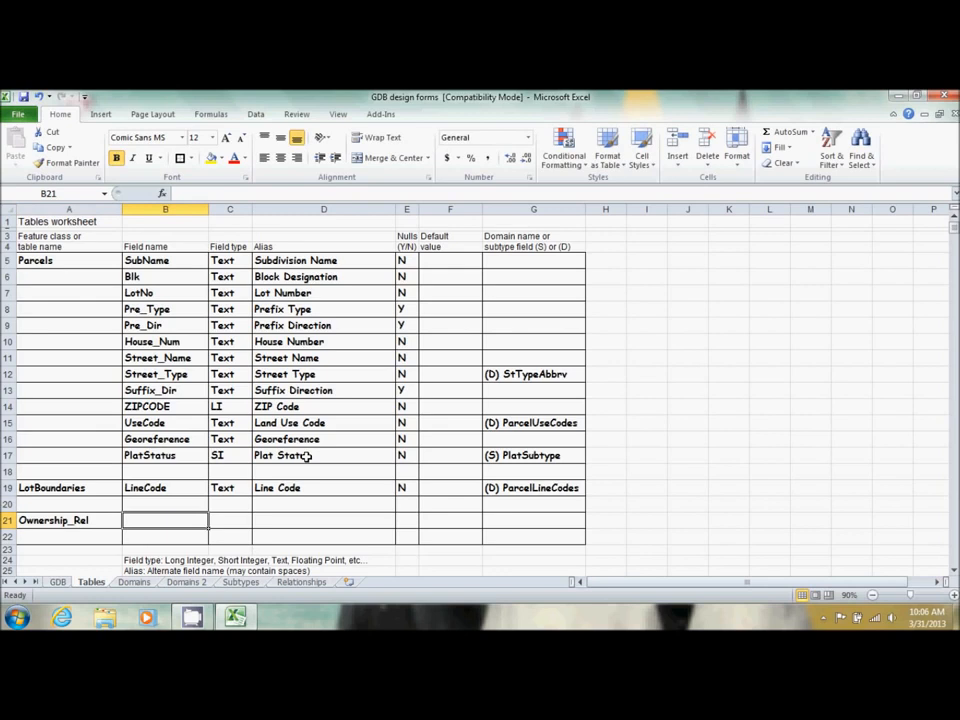
text(Percent)
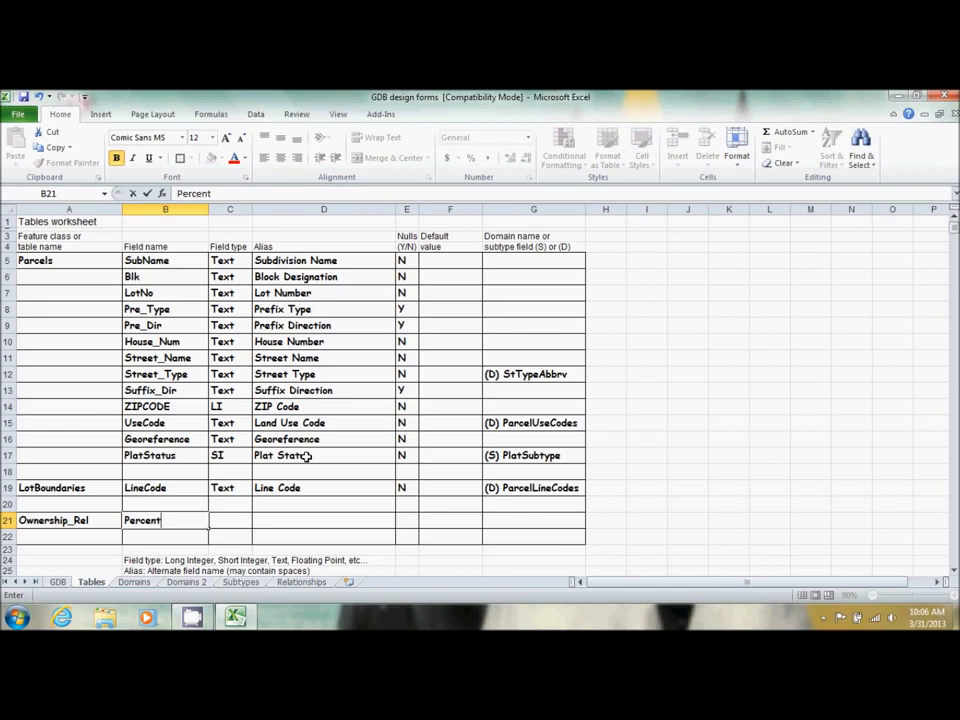
text(Own)
key(Tab)
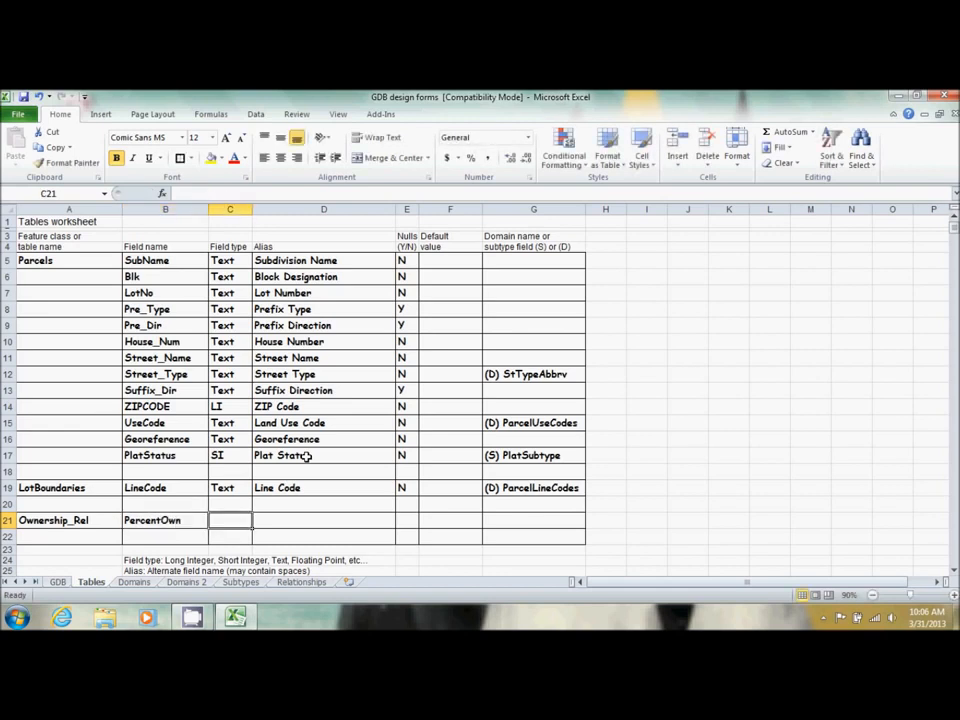
Step: Give the PercentOwn field the field type Float and the alias Percentaged
text(FL)
key(BackSpace)
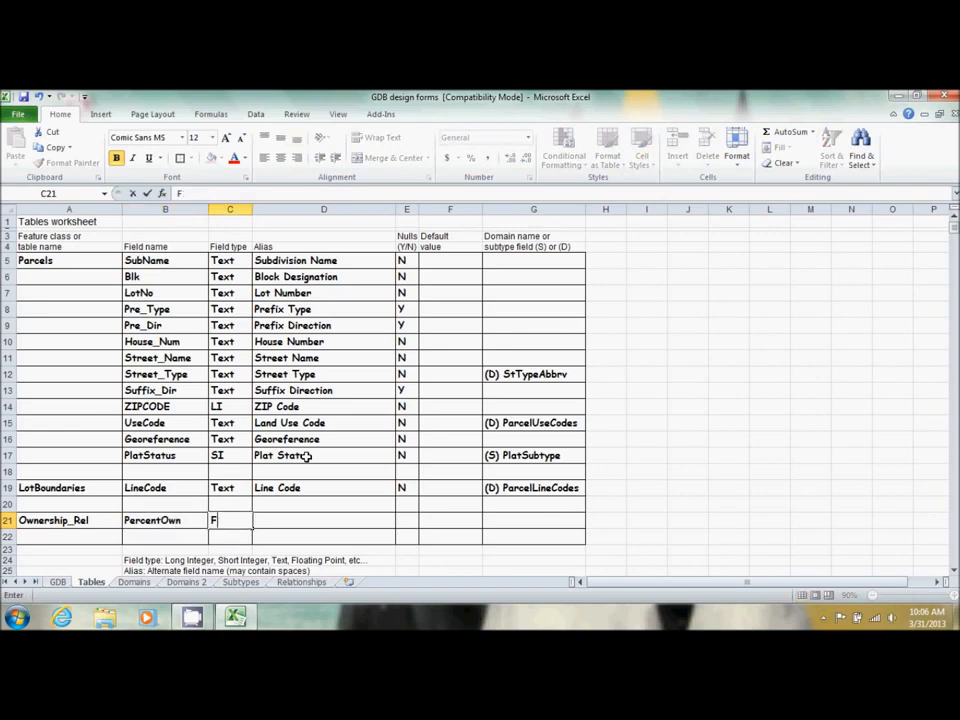
text(loat)
key(Tab)
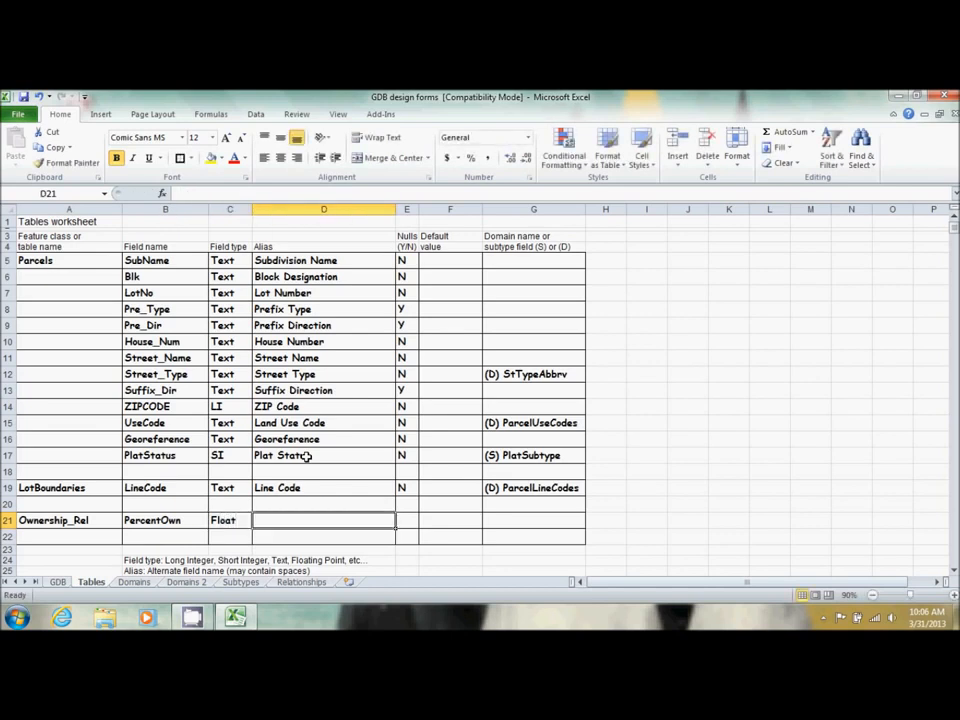
text(P)
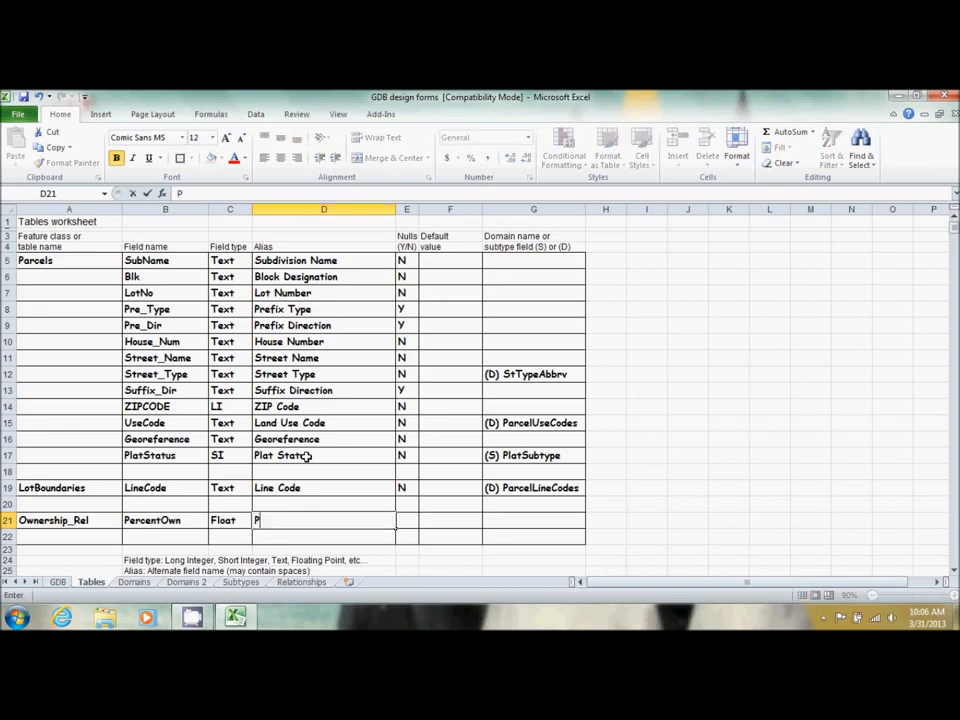
text(ercentaged)
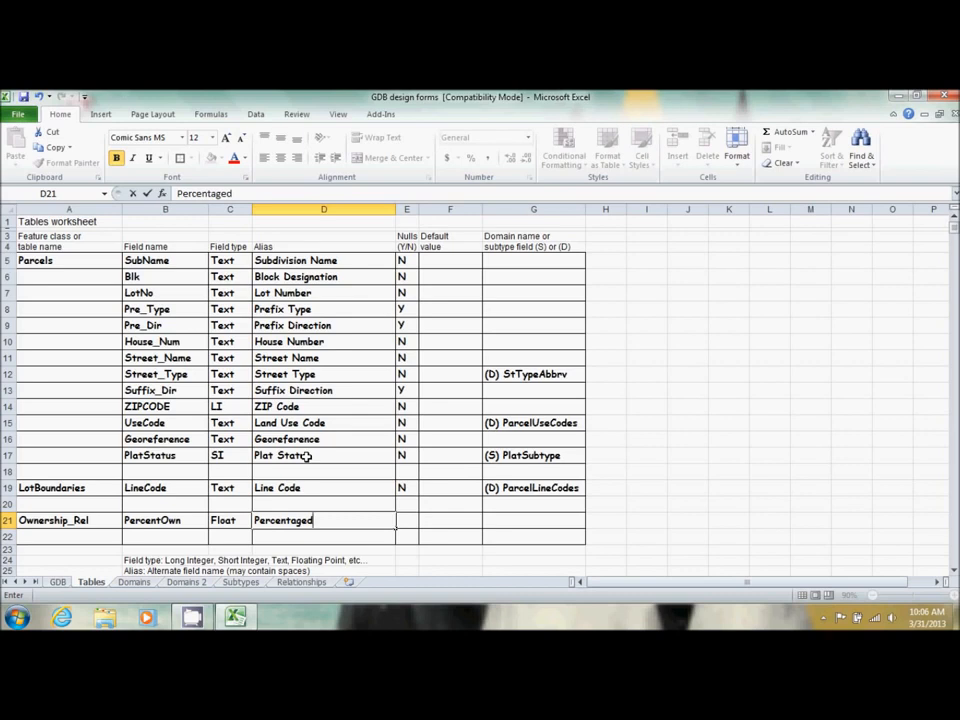
key(Tab)
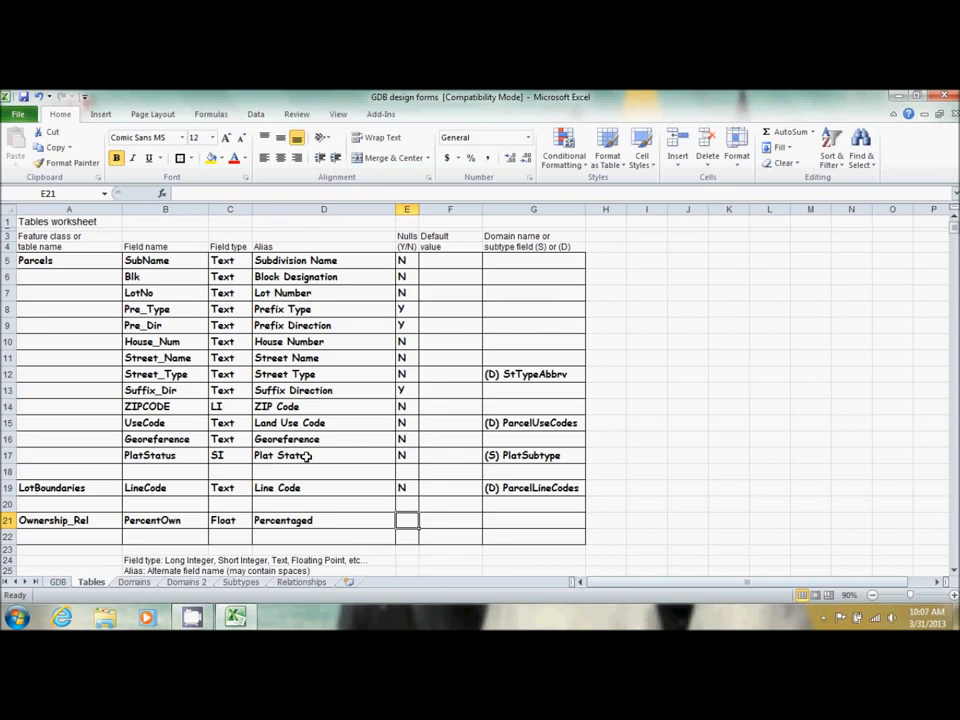
Step: Allow nulls for the PercentOwn field with Y and enter 100 as its default value
text(Y)
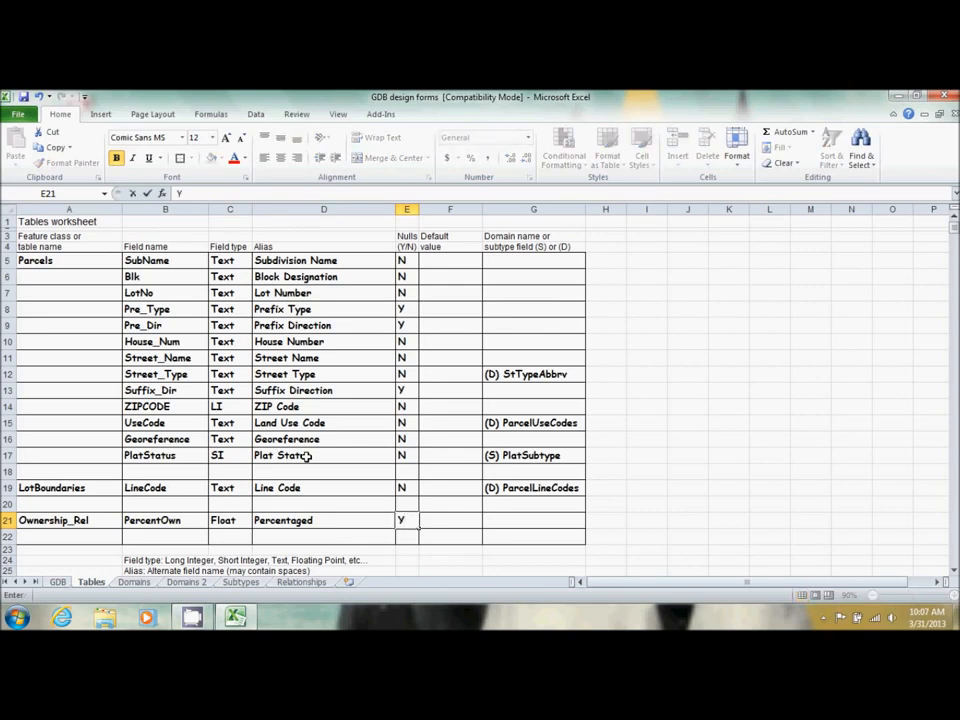
key(Tab)
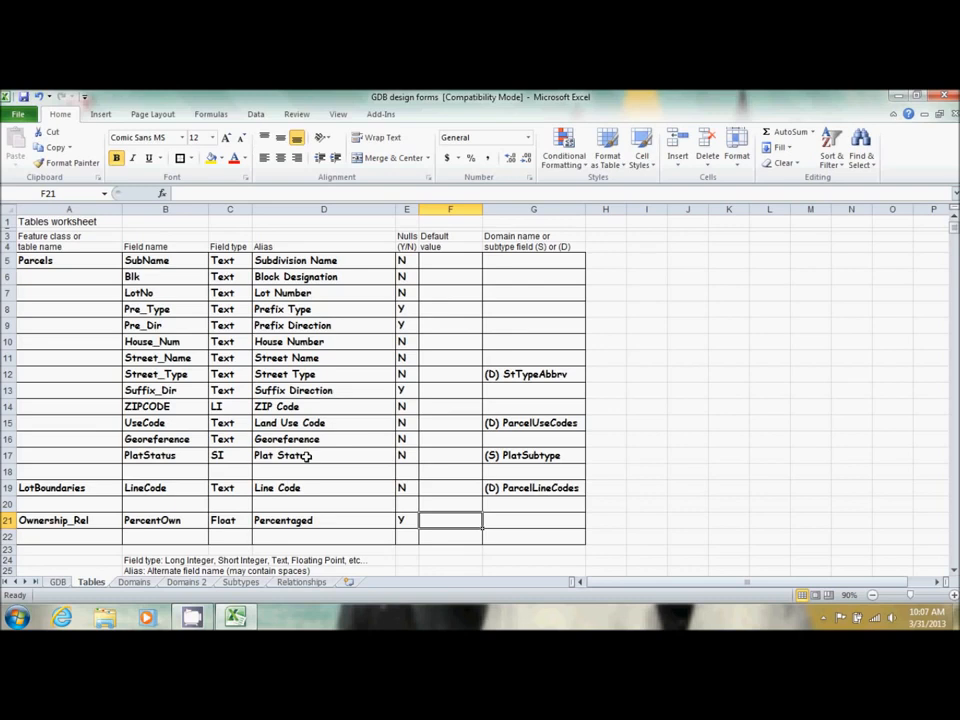
key(Tab)
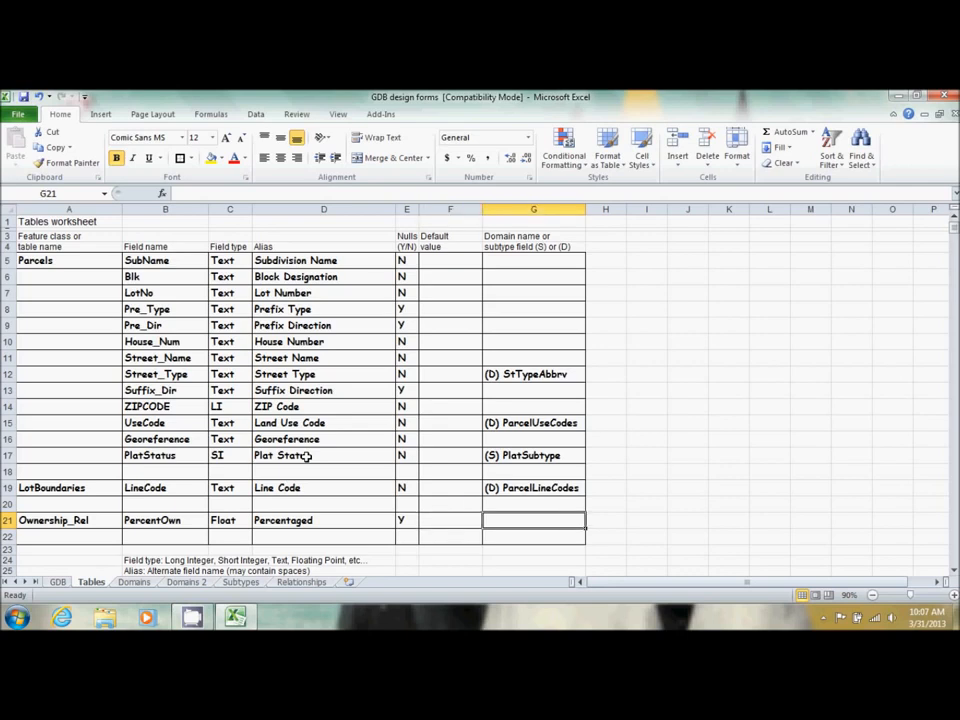
key(shift+Tab)
text(100)
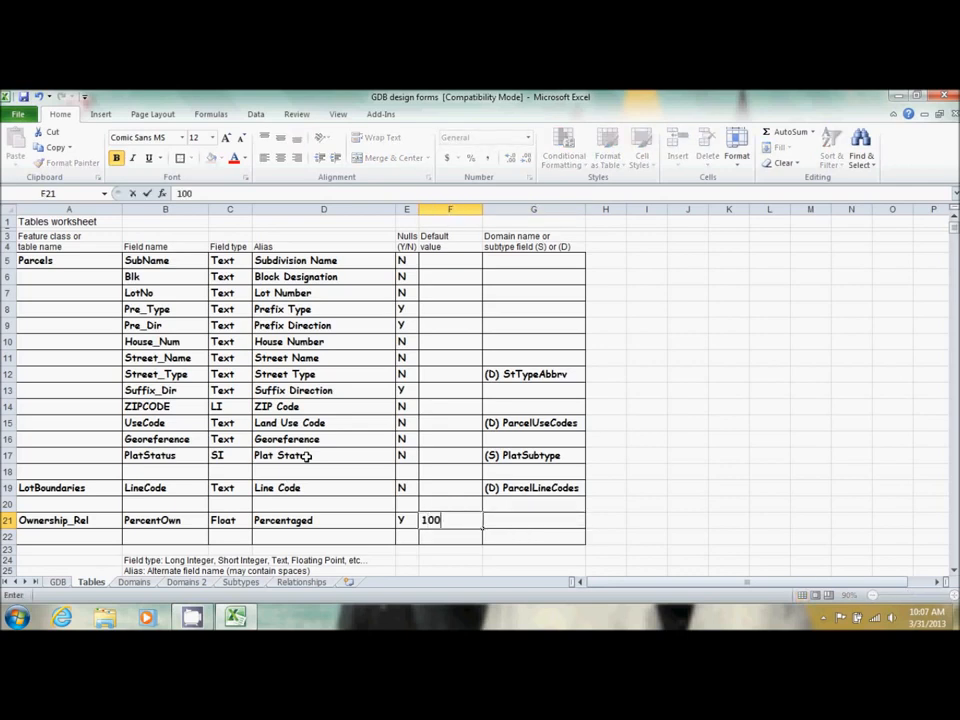